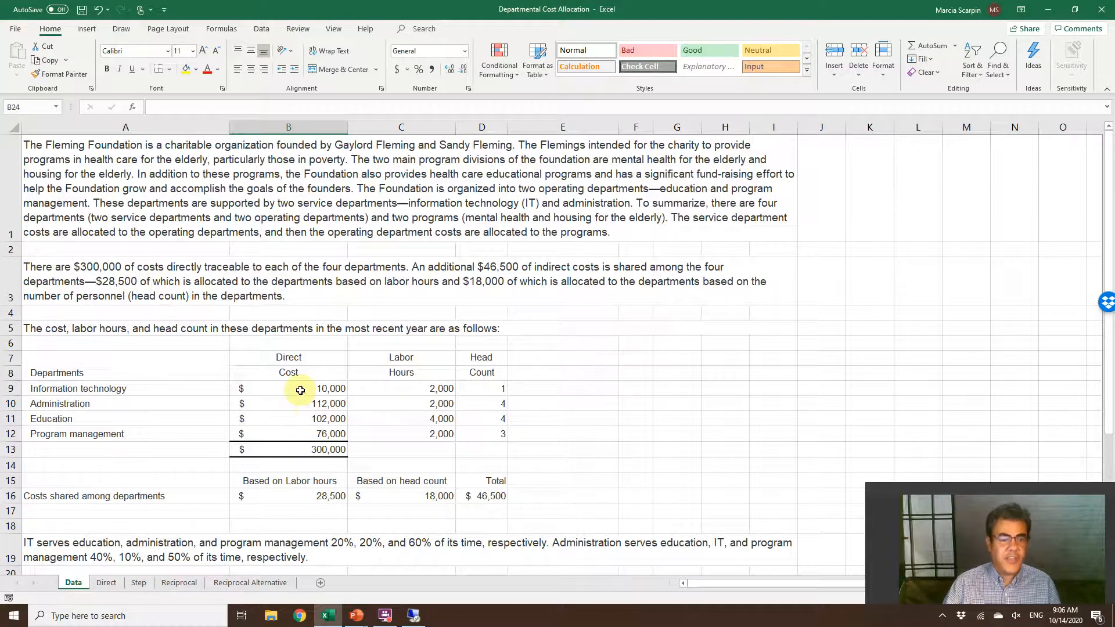
- Review each department's direct cost, labor hours and head count in the departments table on the Data sheet
click(289, 406)
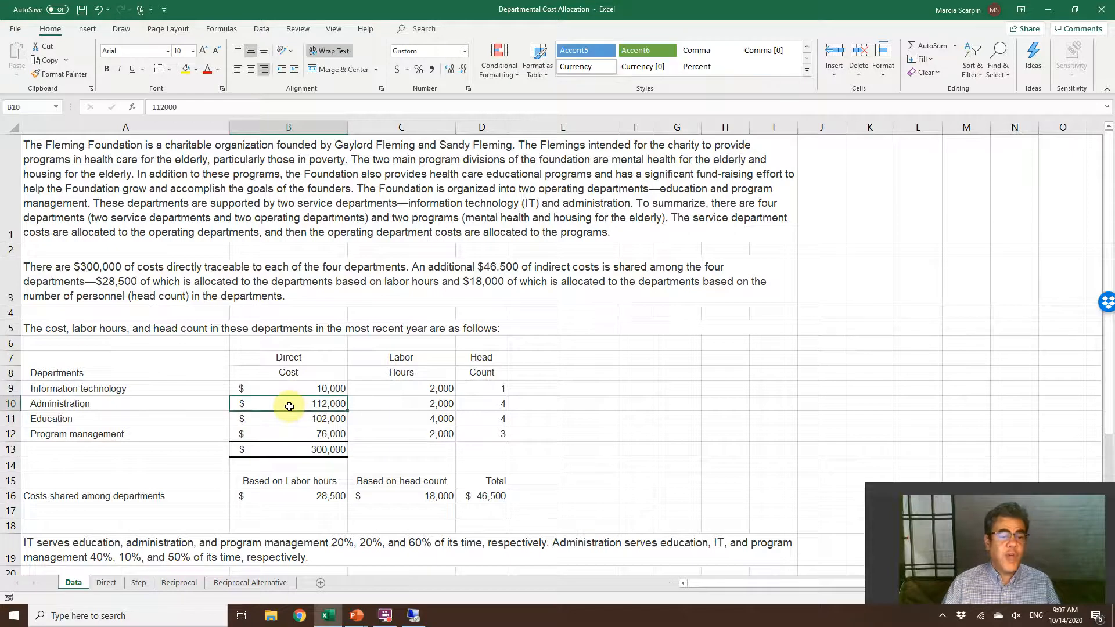
click(296, 420)
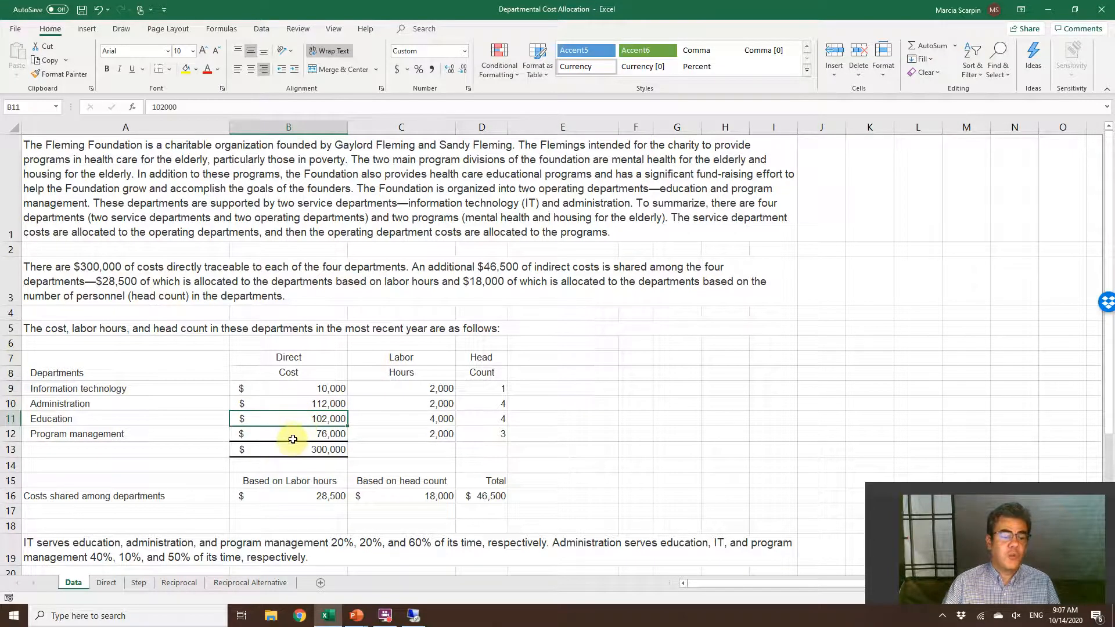
click(292, 440)
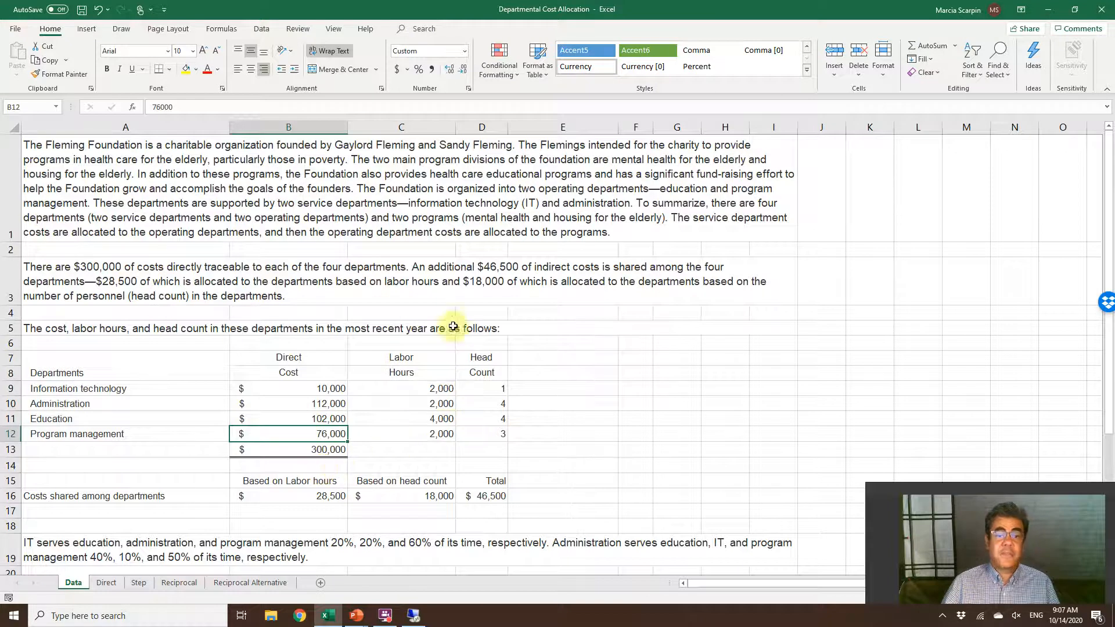
drag(421, 388, 470, 432)
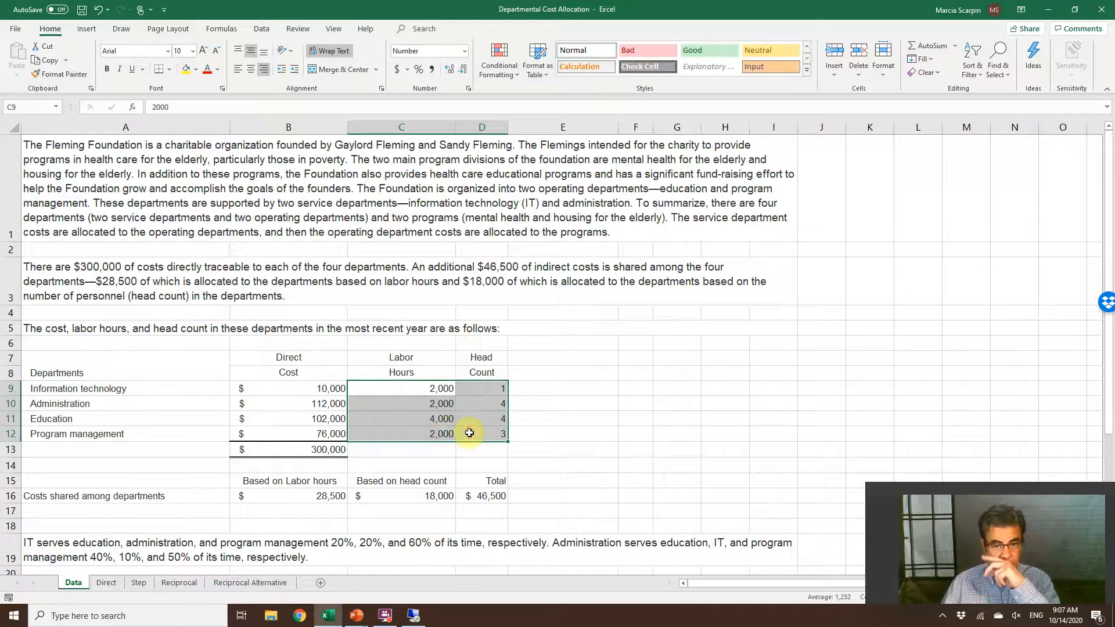
click(471, 433)
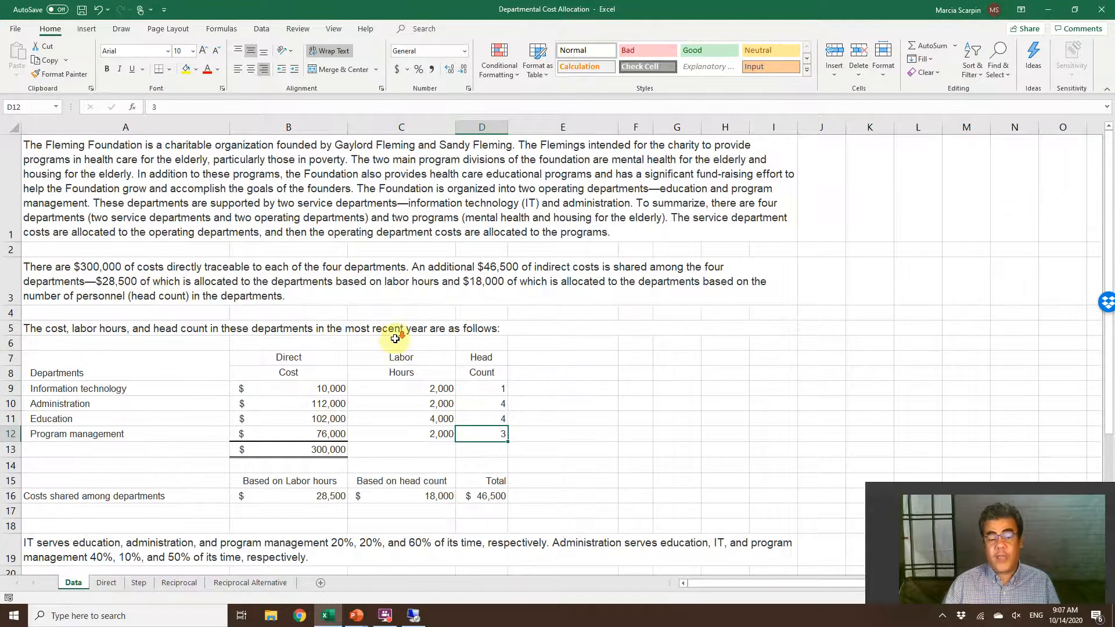
- Look over the shared departmental costs based on labor hours and on head count
scroll(398, 337, down, 2)
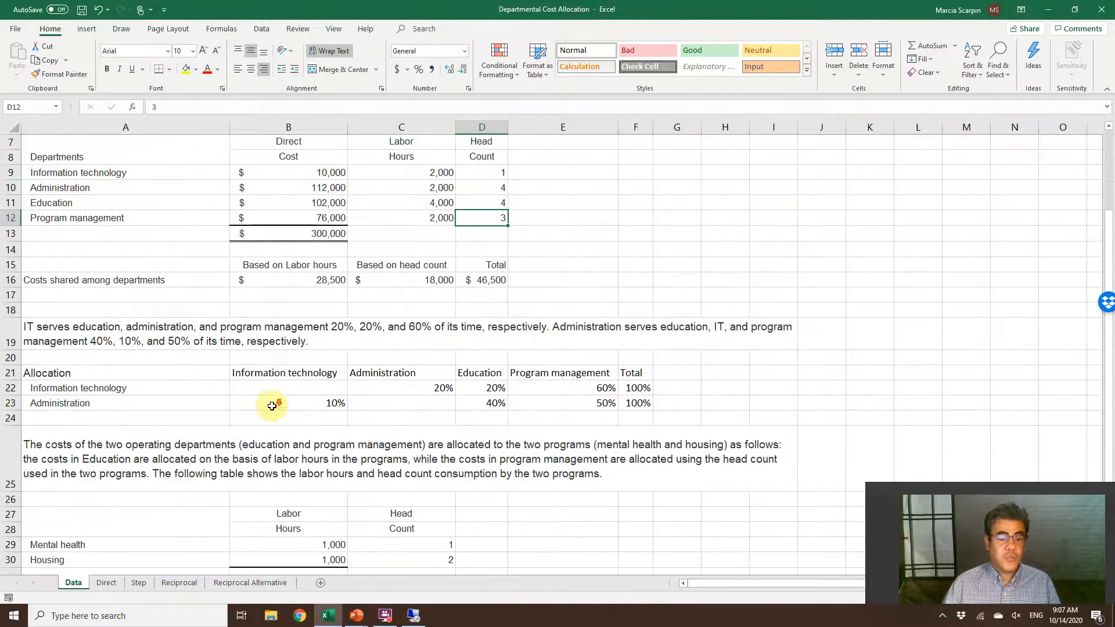
scroll(272, 405, down, 1)
scroll(272, 406, up, 3)
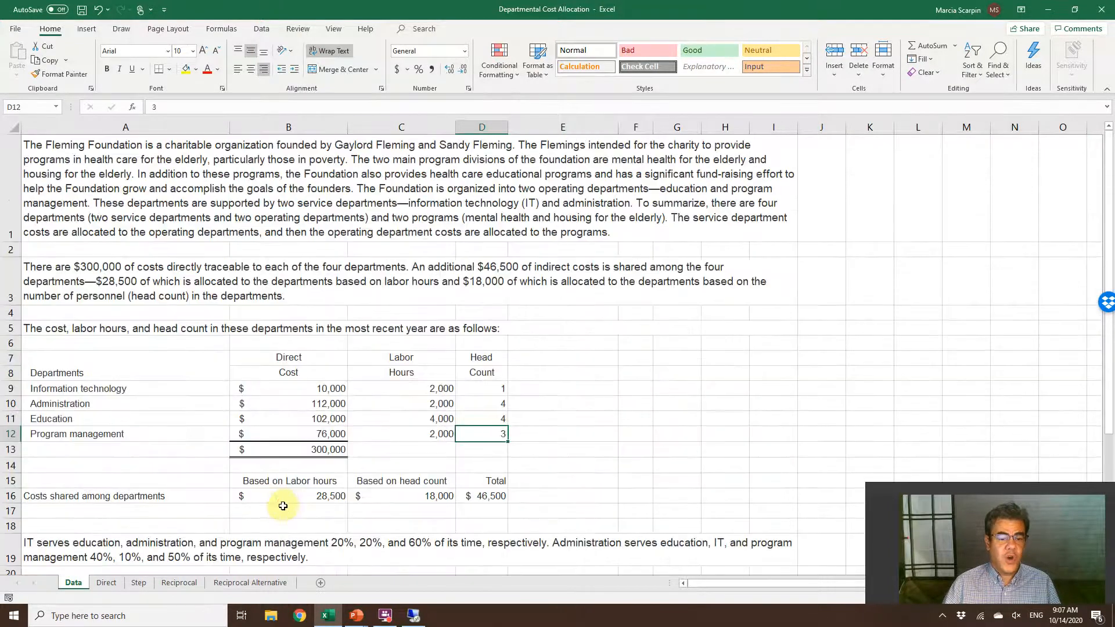
click(388, 498)
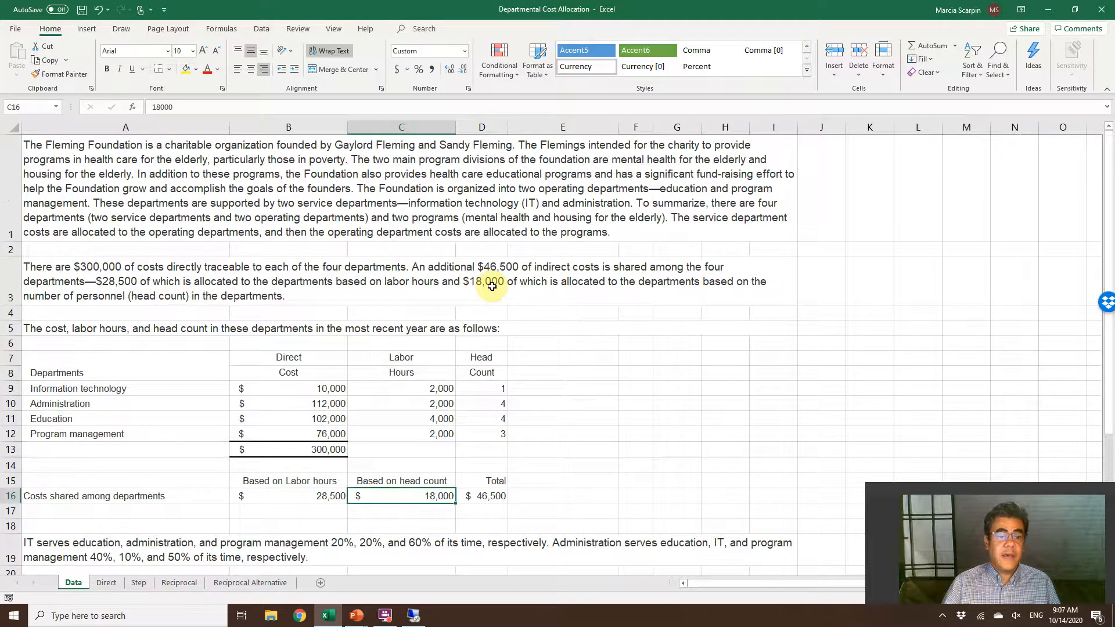
- Review the percentages of Information technology and Administration service allocated to each of the other departments
scroll(492, 286, down, 2)
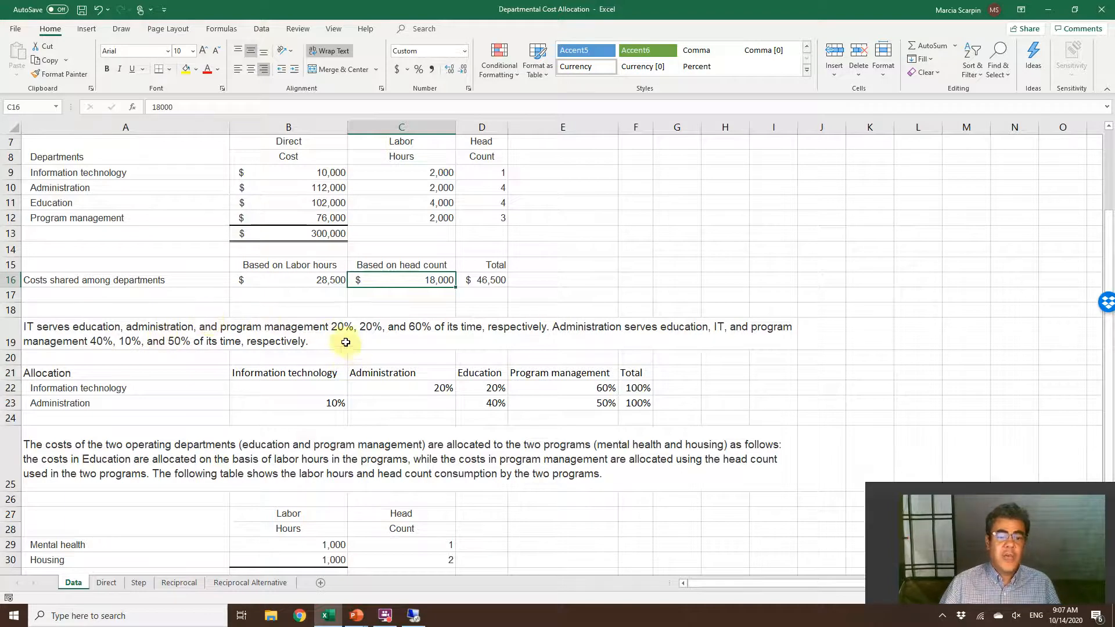
click(491, 388)
click(426, 388)
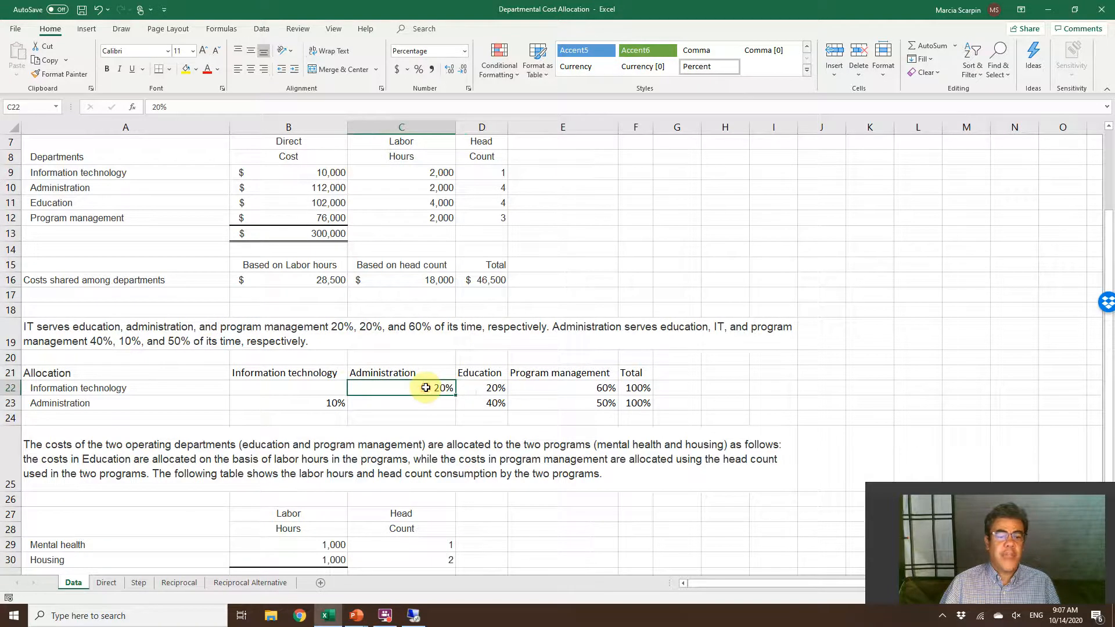
click(563, 389)
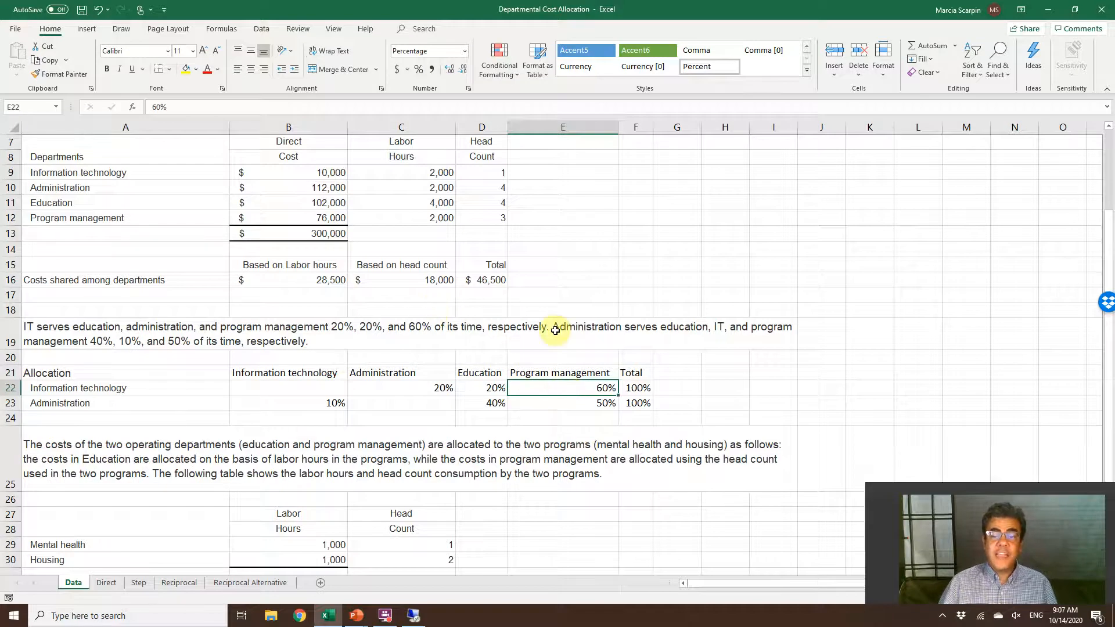
click(488, 405)
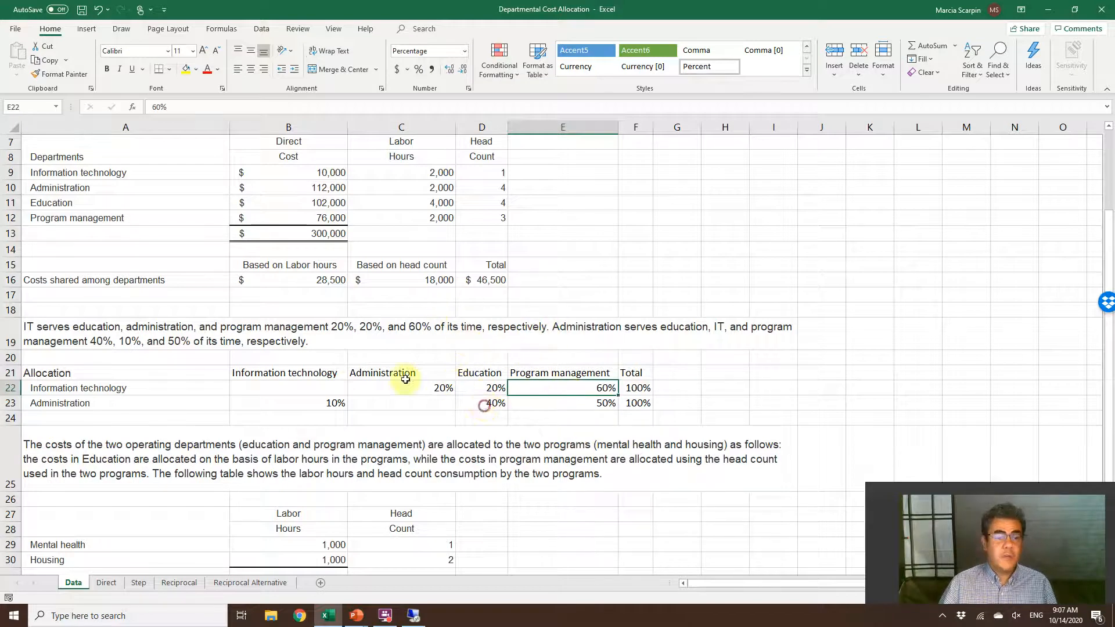
click(308, 411)
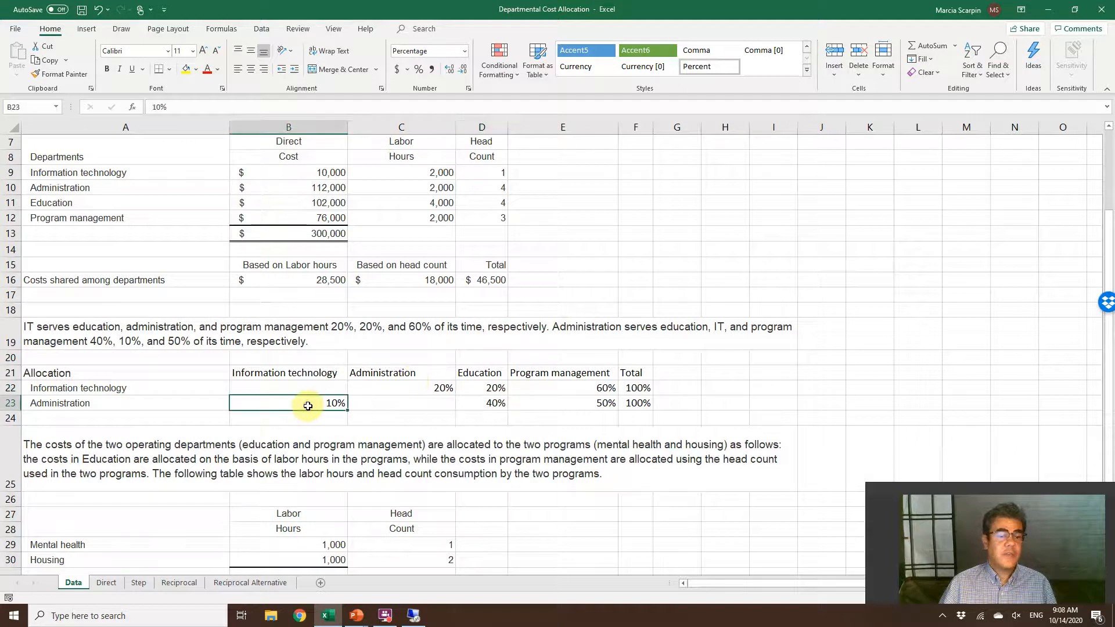
click(585, 407)
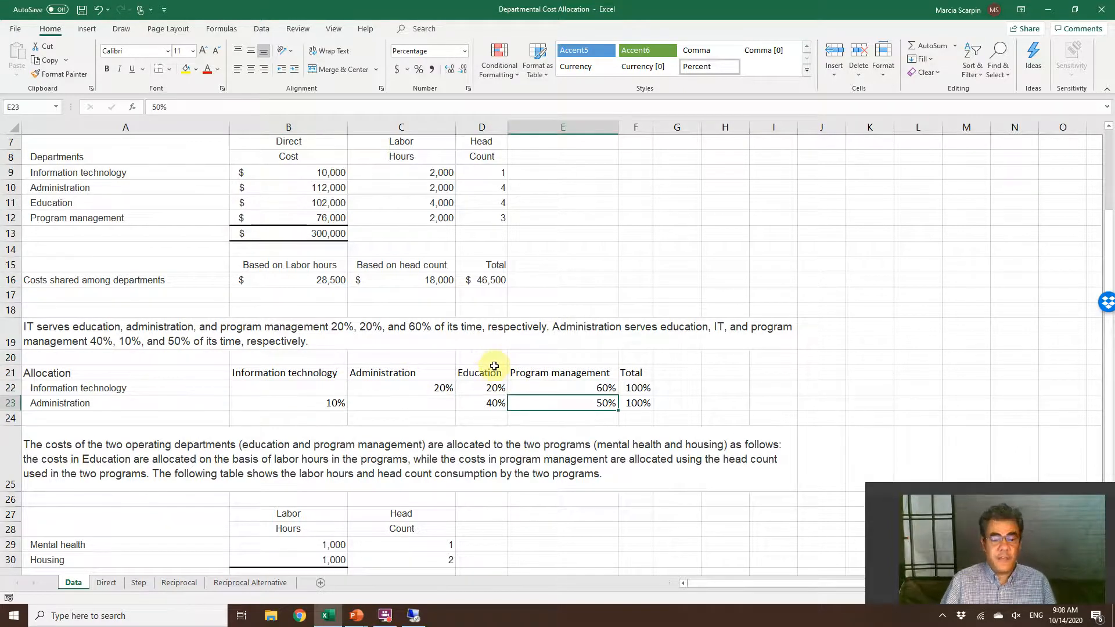
- Examine the labor hours and head count used by the Mental health and Housing programs
scroll(492, 432, down, 1)
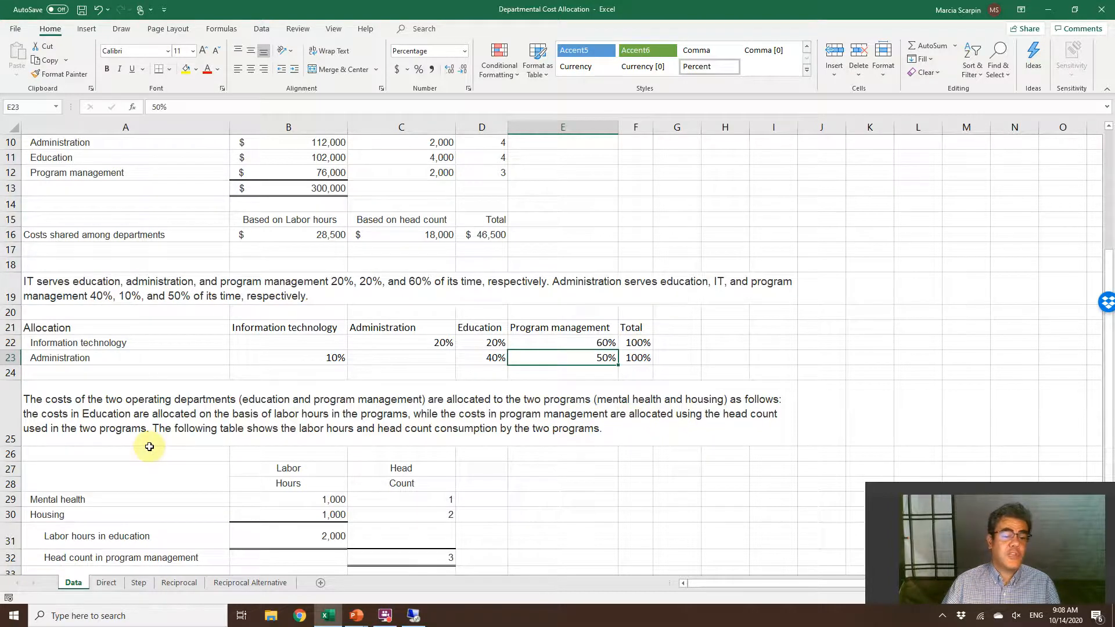
click(388, 496)
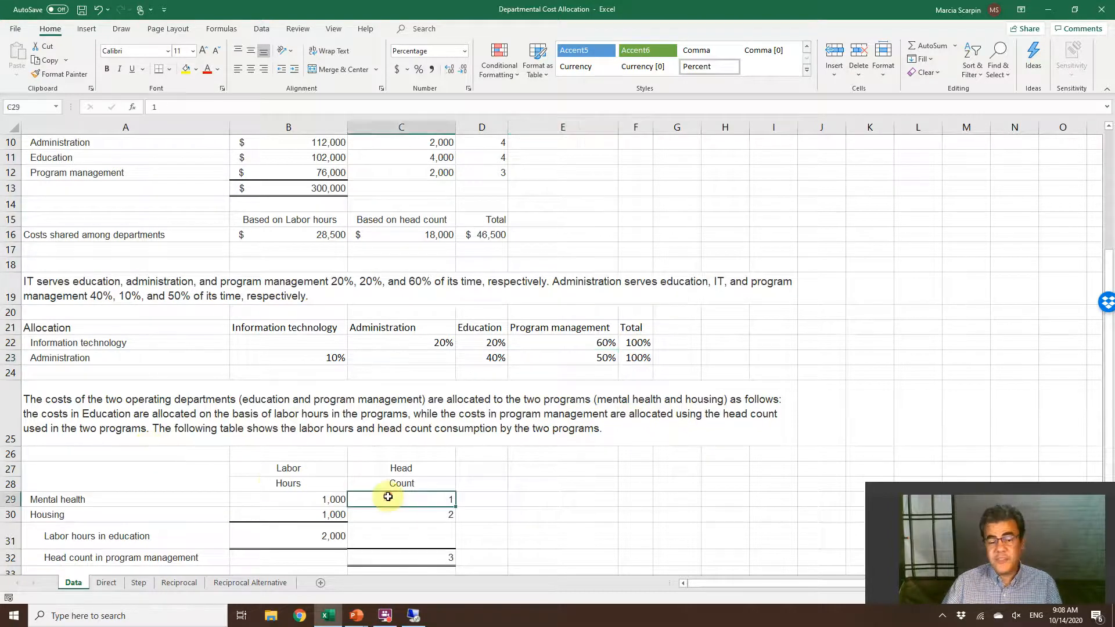
scroll(388, 496, down, 1)
scroll(388, 497, up, 4)
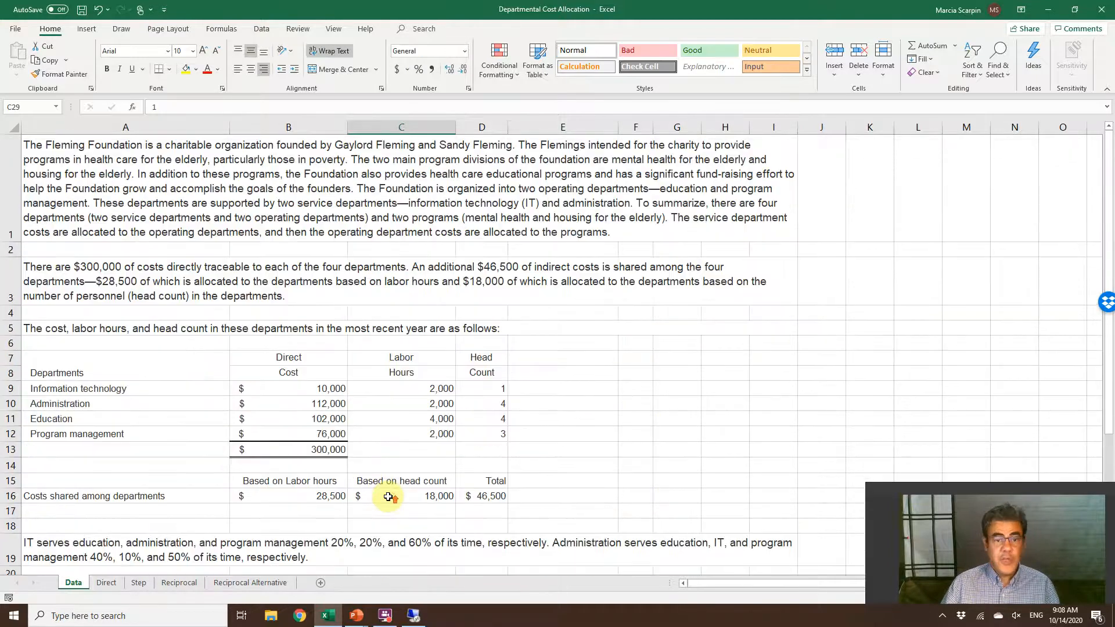
- Open the Direct sheet and look through its Phase 1, Phase 2 and Phase 3 allocations
click(106, 583)
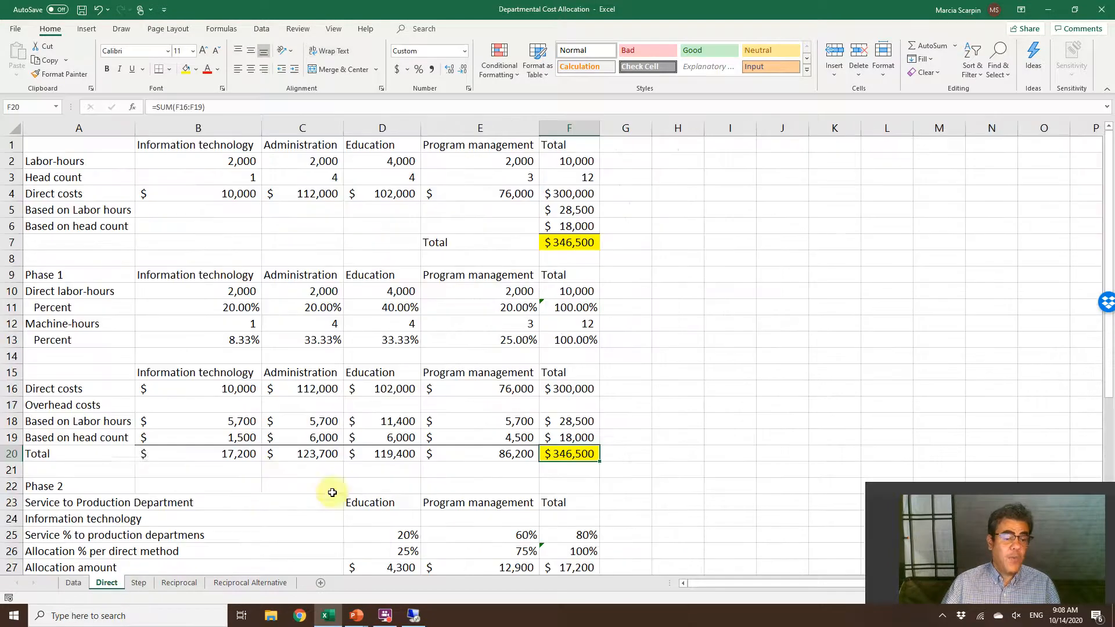
scroll(273, 499, down, 6)
scroll(272, 501, down, 1)
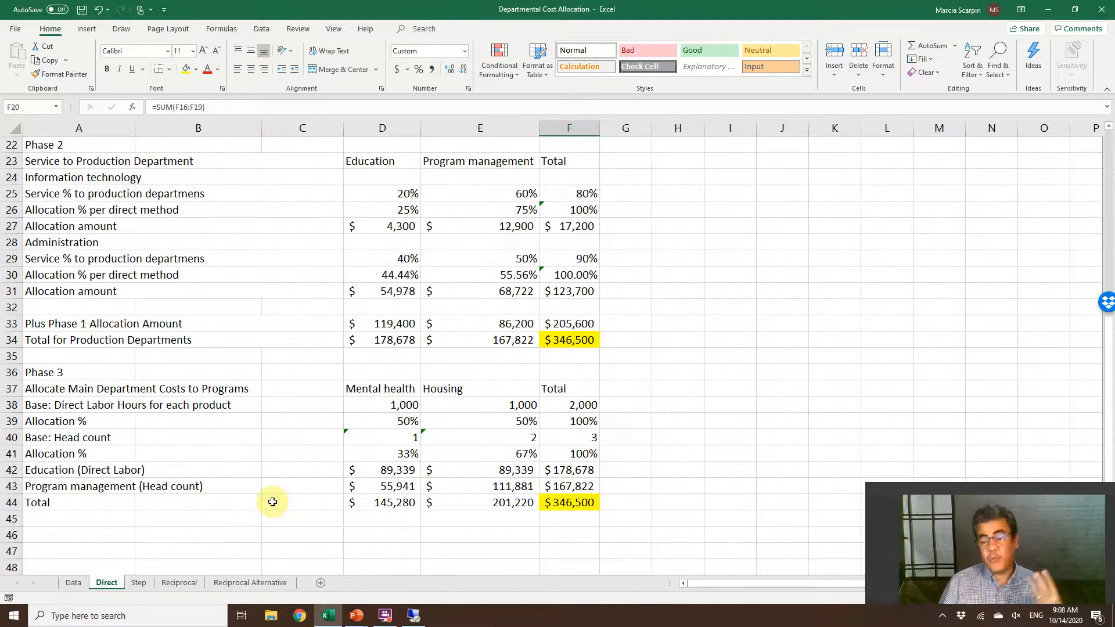
scroll(272, 501, up, 7)
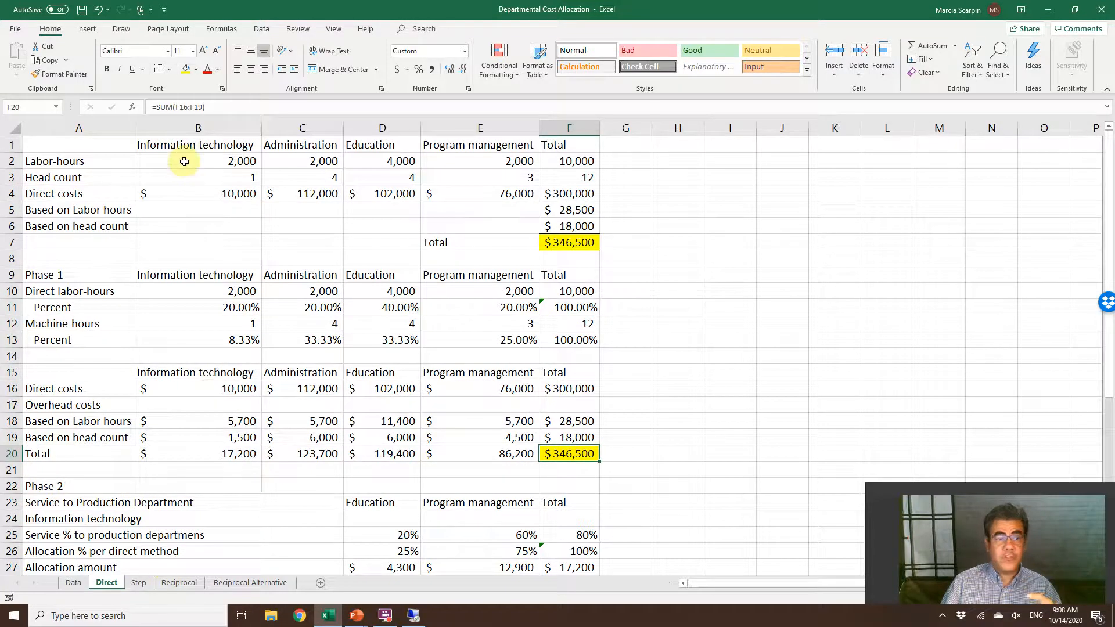
- Trace the Phase 1 direct costs row on the Direct sheet back to the departments' direct costs on the Data sheet
drag(179, 371, 544, 459)
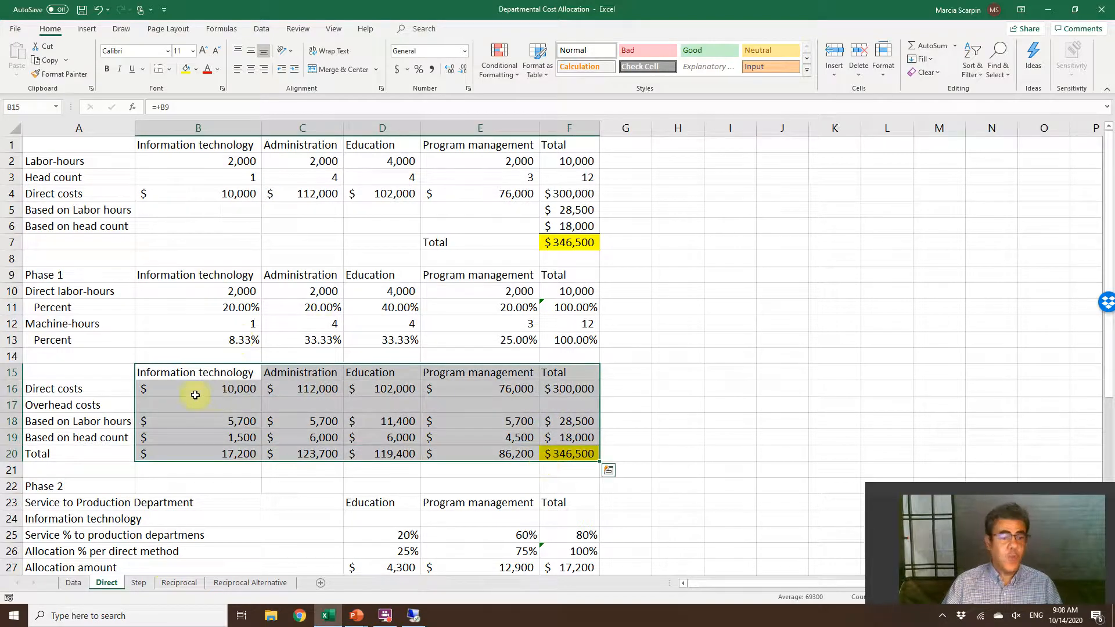
drag(169, 392, 544, 391)
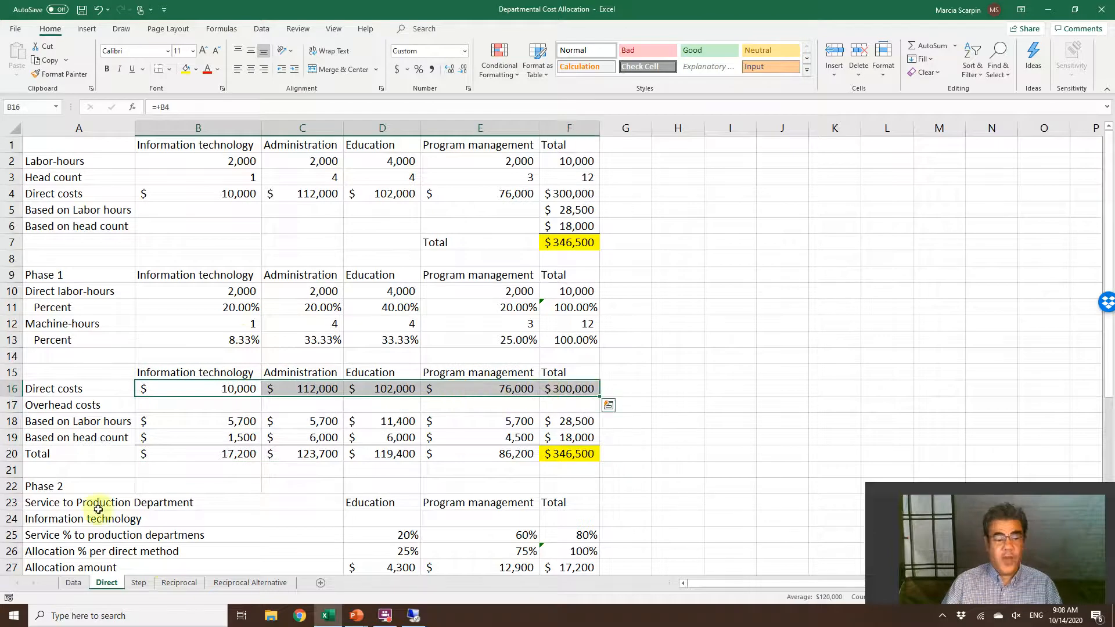
click(74, 583)
drag(332, 388, 338, 451)
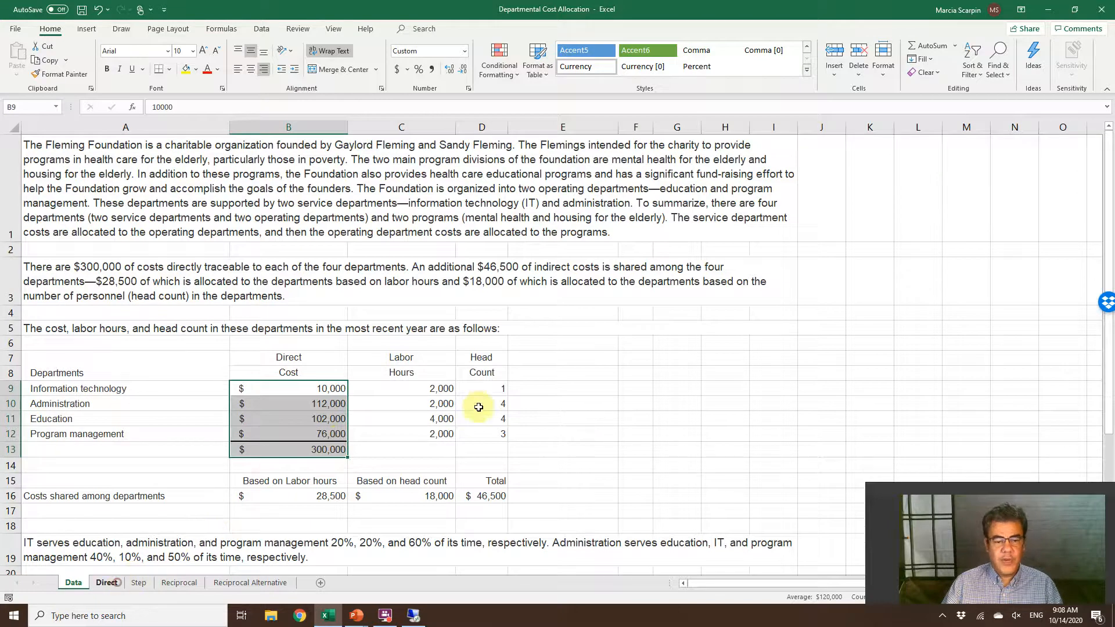
key(ctrl+Page_Down)
click(570, 194)
drag(518, 194, 227, 192)
drag(223, 384, 543, 392)
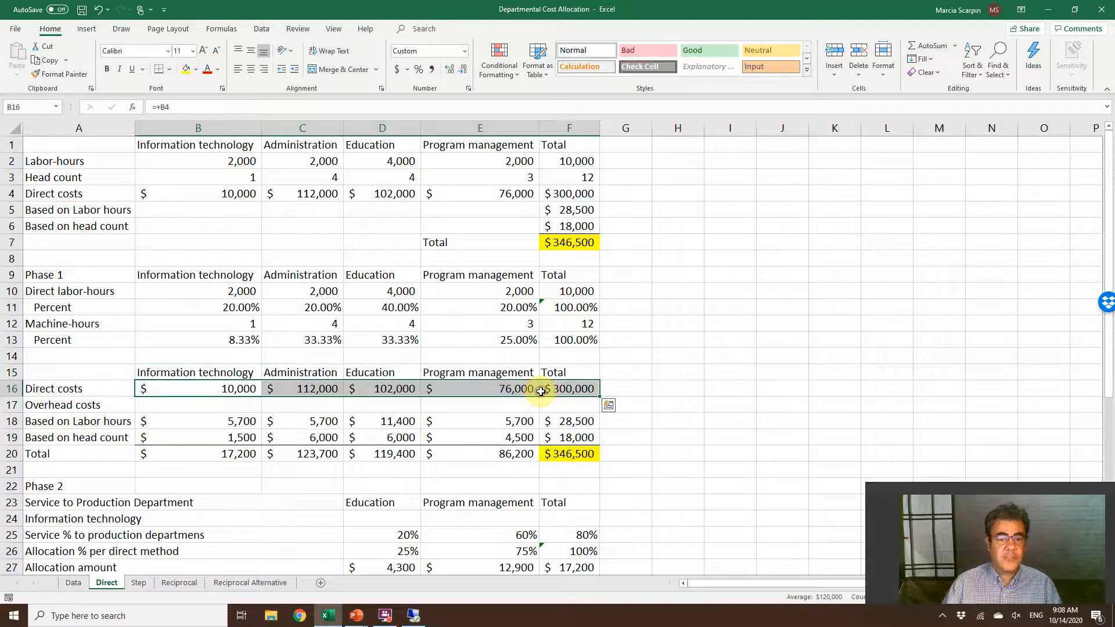
- Review the two shared cost totals and compare the Phase 1 direct labor-hours with the labor hours on the Data sheet
click(573, 209)
click(575, 227)
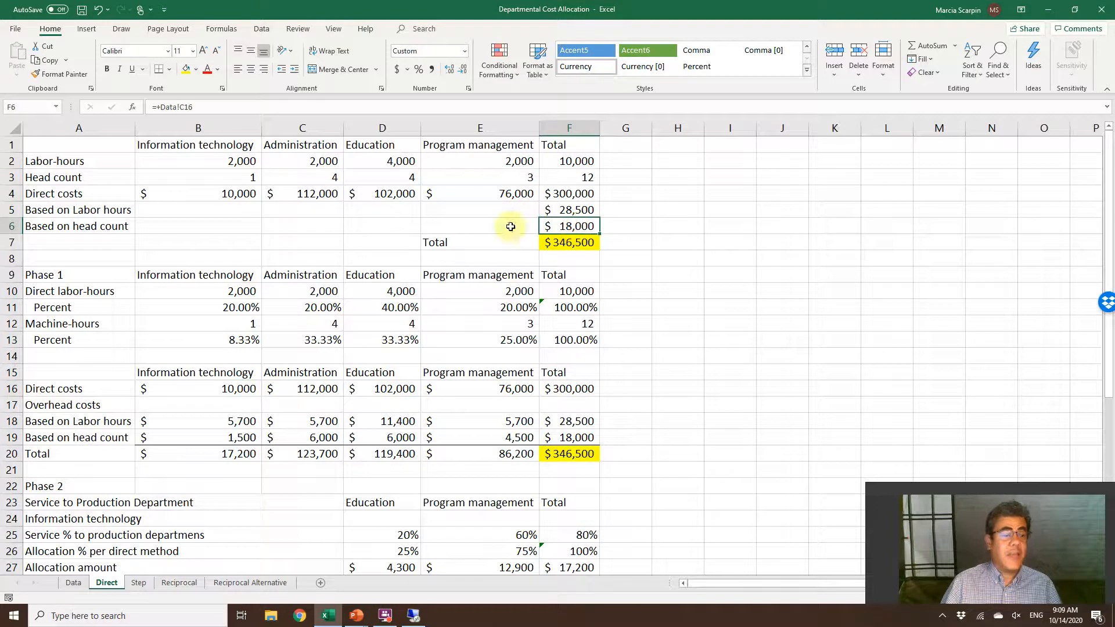
drag(238, 290, 490, 289)
click(237, 291)
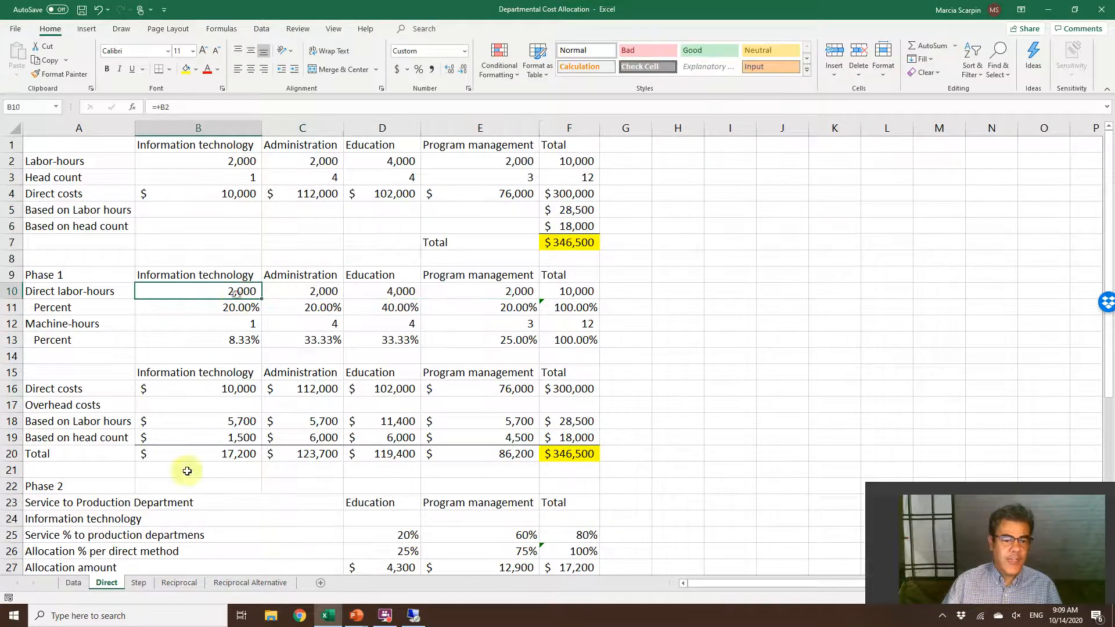
click(74, 583)
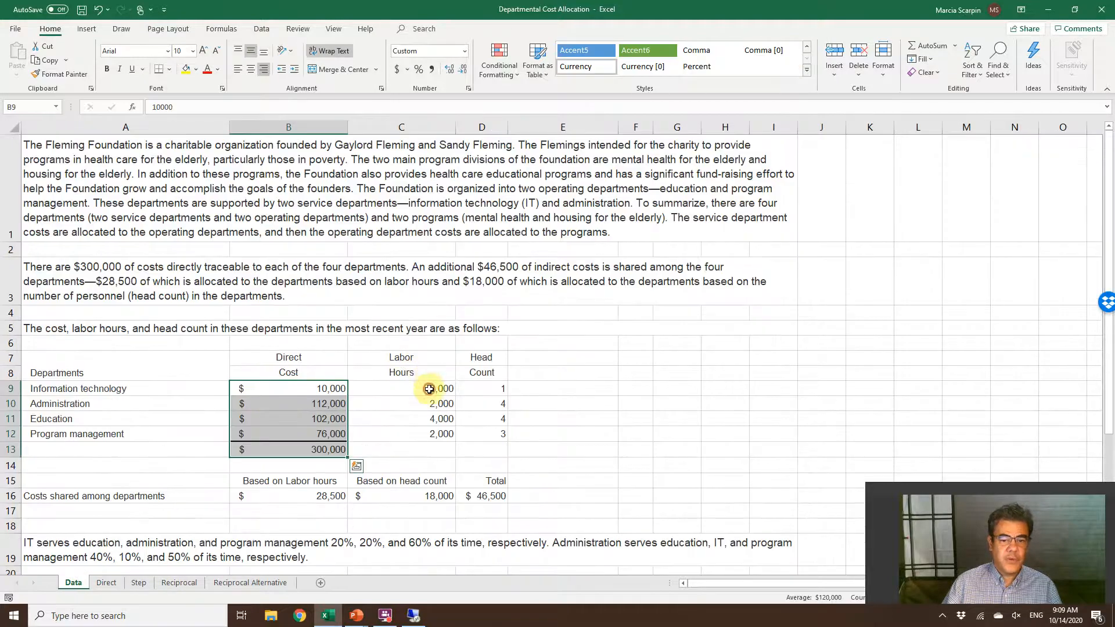
drag(421, 388, 424, 449)
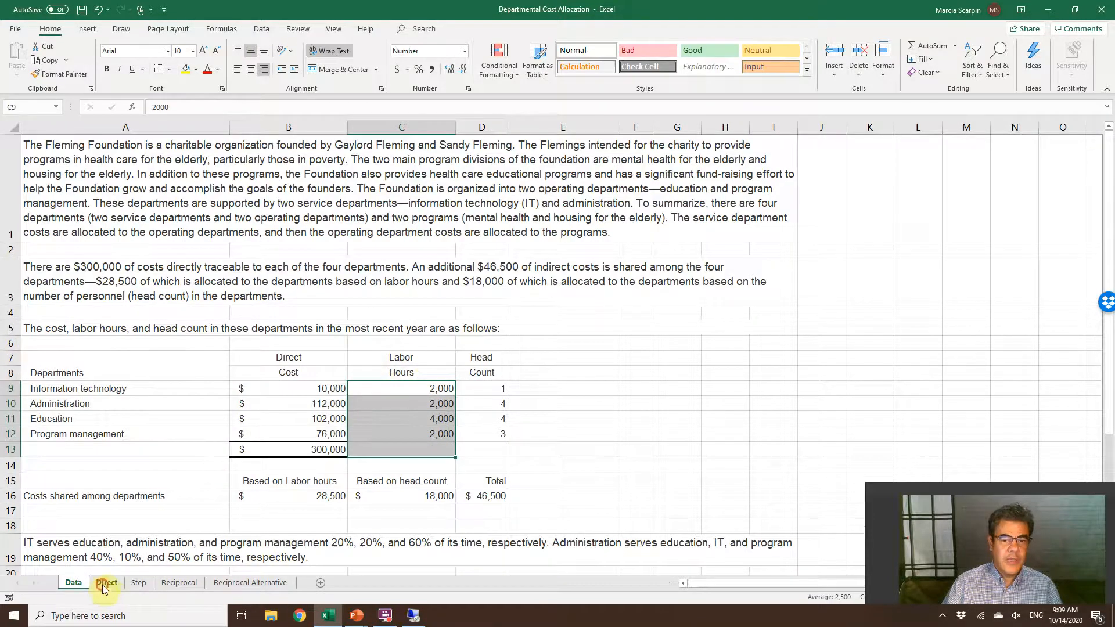
click(102, 584)
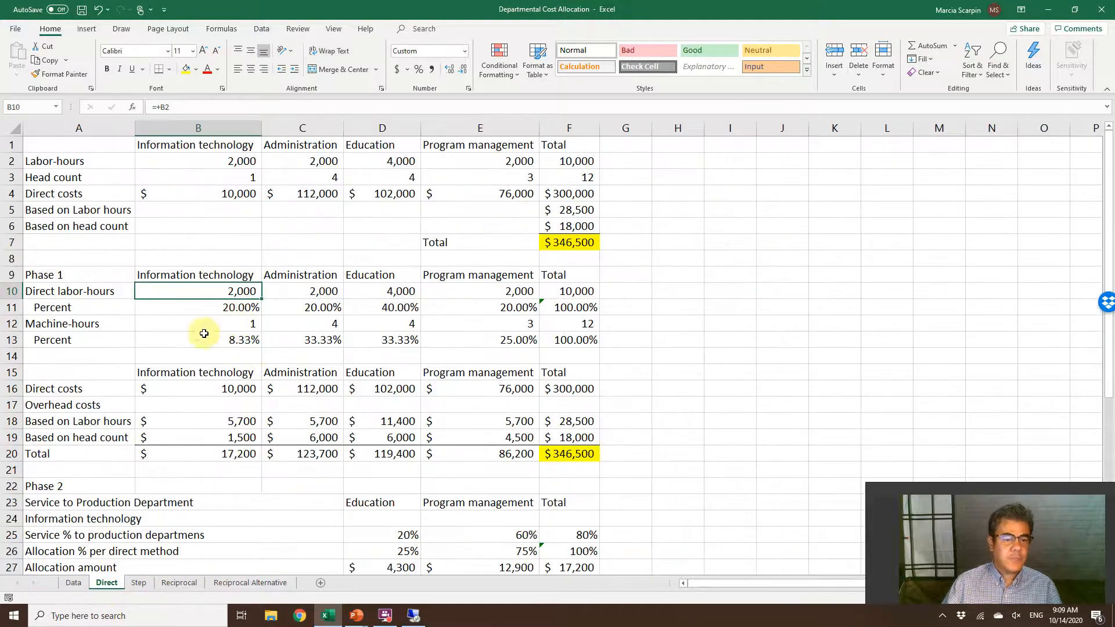
- Replace the Machine-hours label in cell A12 of the Direct sheet with "Head count"
click(104, 325)
text(Head count)
key(Return)
click(105, 326)
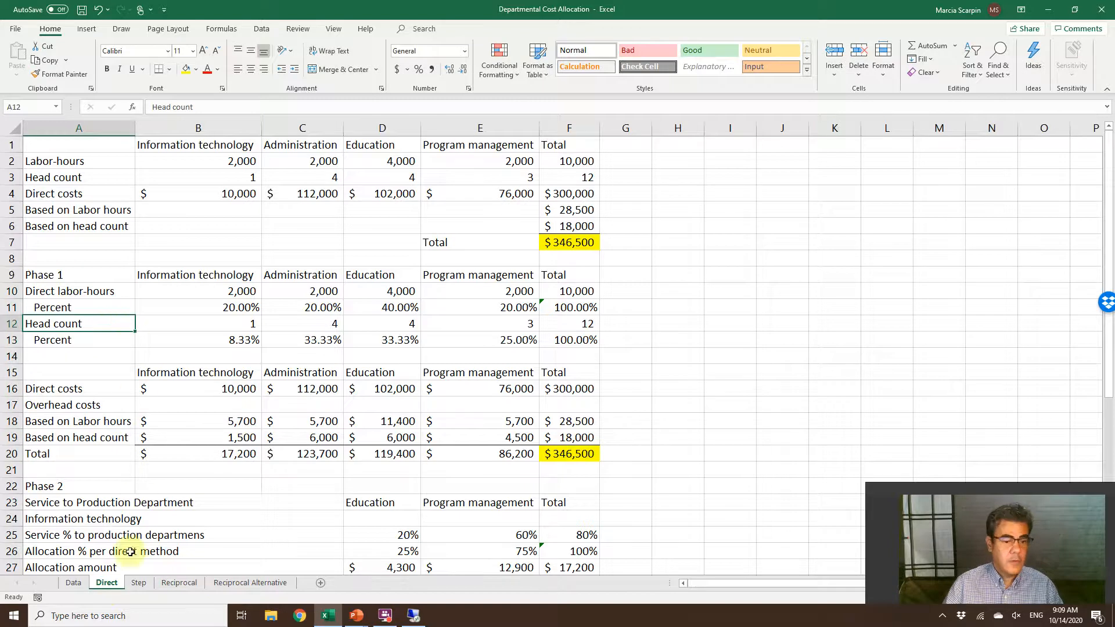
- Check the Phase 1 row labels on the Step sheet and return to the Direct sheet
click(130, 585)
scroll(164, 387, up, 6)
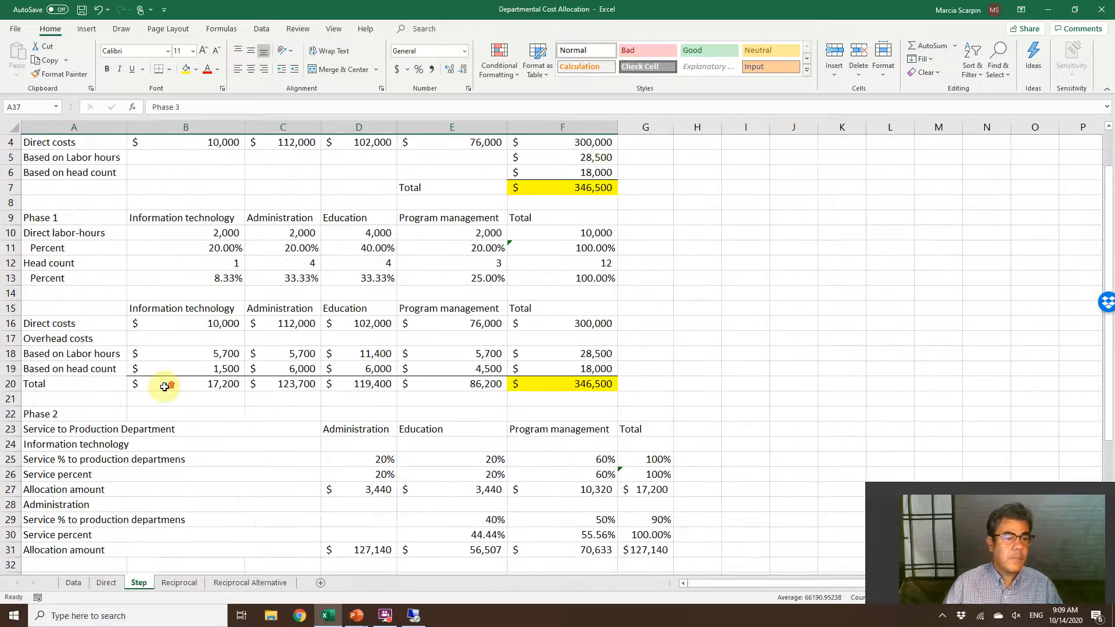
click(106, 582)
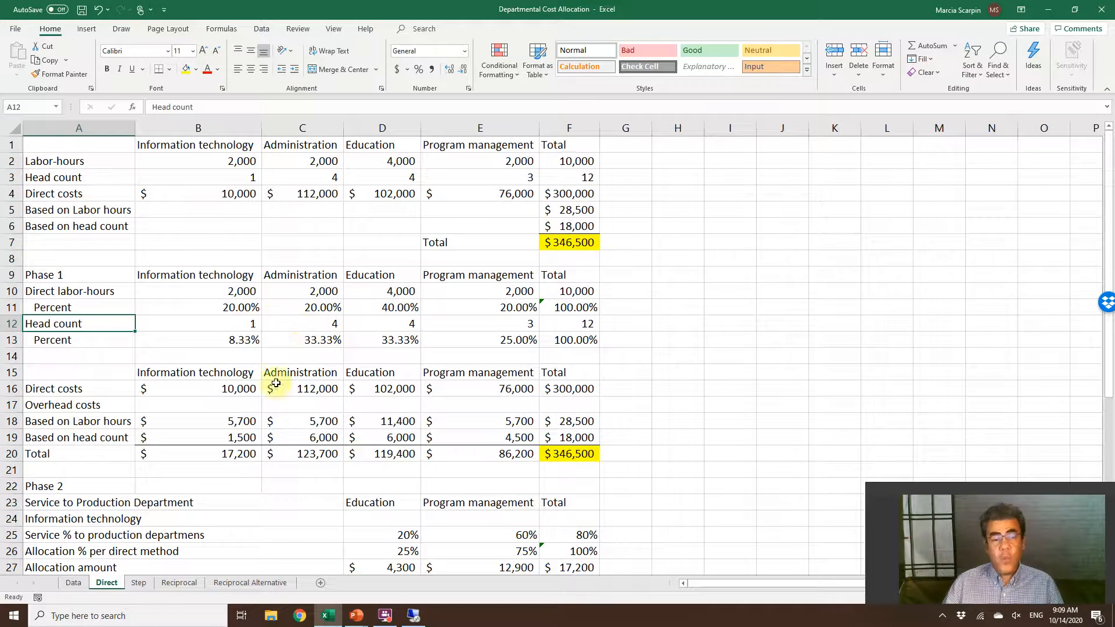
- Compare the labor hours on the Data sheet with the Phase 1 direct labor-hours and percent rows on the Direct sheet
click(72, 583)
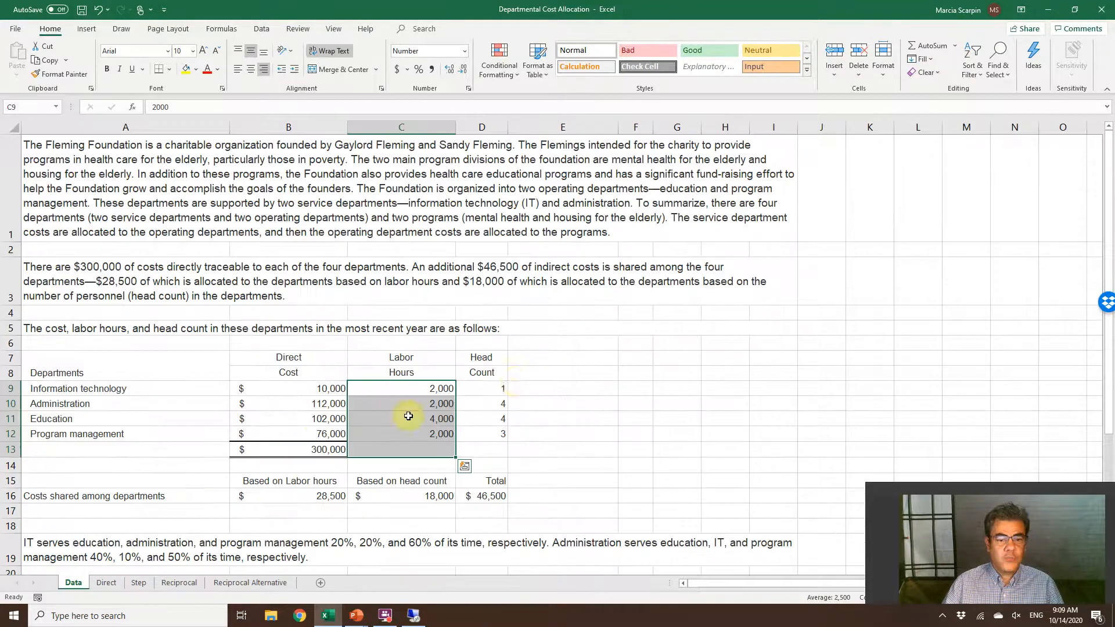
click(107, 583)
drag(240, 307, 566, 310)
drag(210, 296, 556, 285)
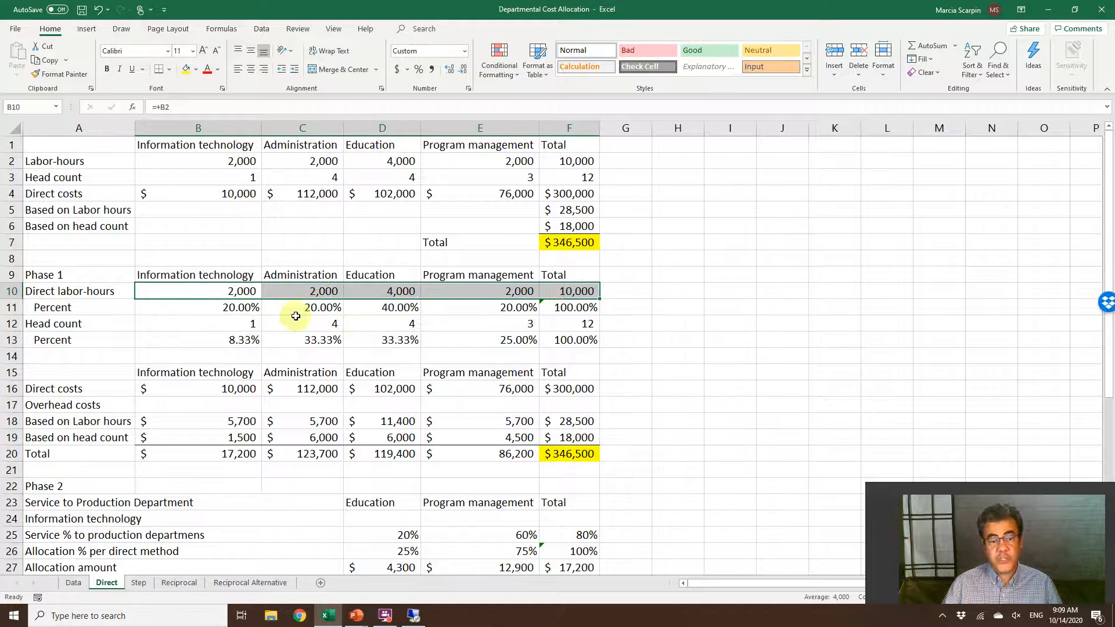
- Inspect the labor-hours percent formulas for Information technology and Administration in cells B11 and C11
click(233, 308)
key(F2)
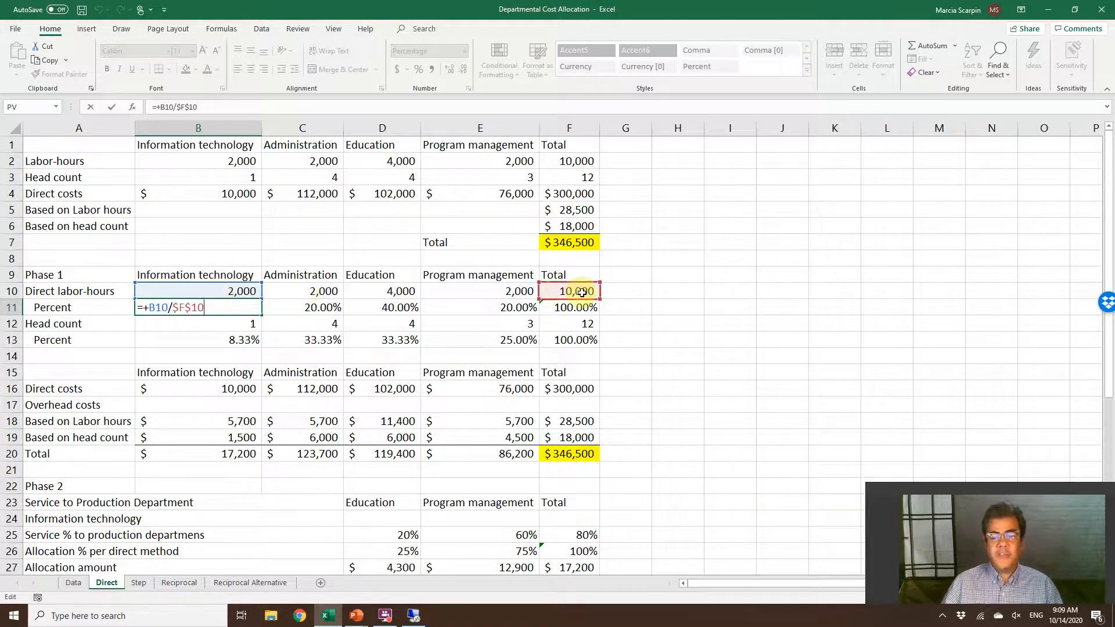
key(Return)
key(Up)
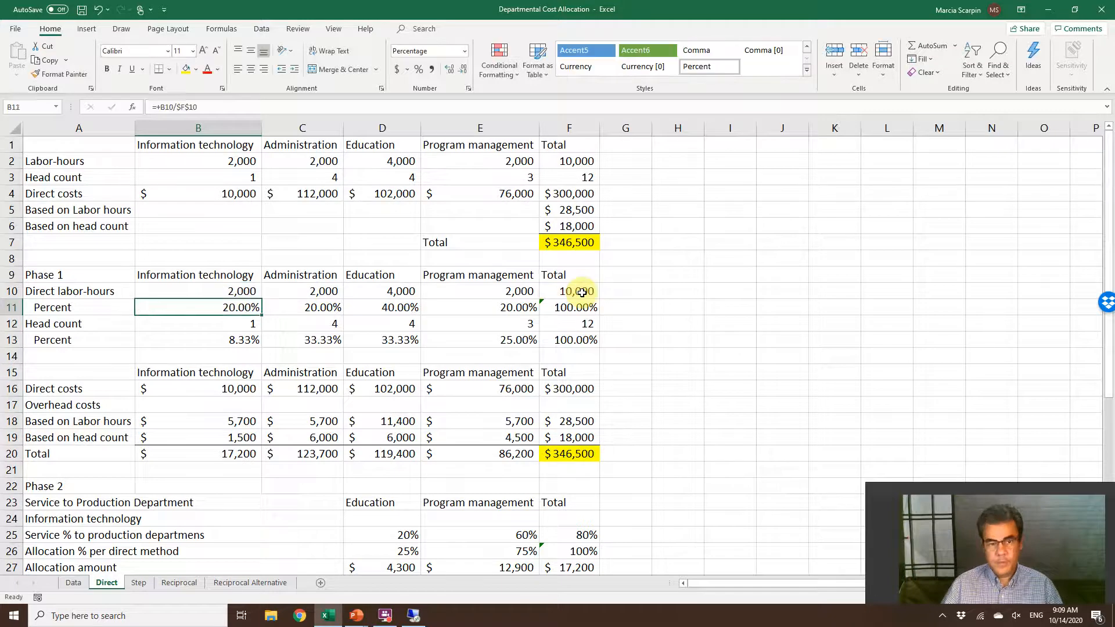
key(Right)
key(F2)
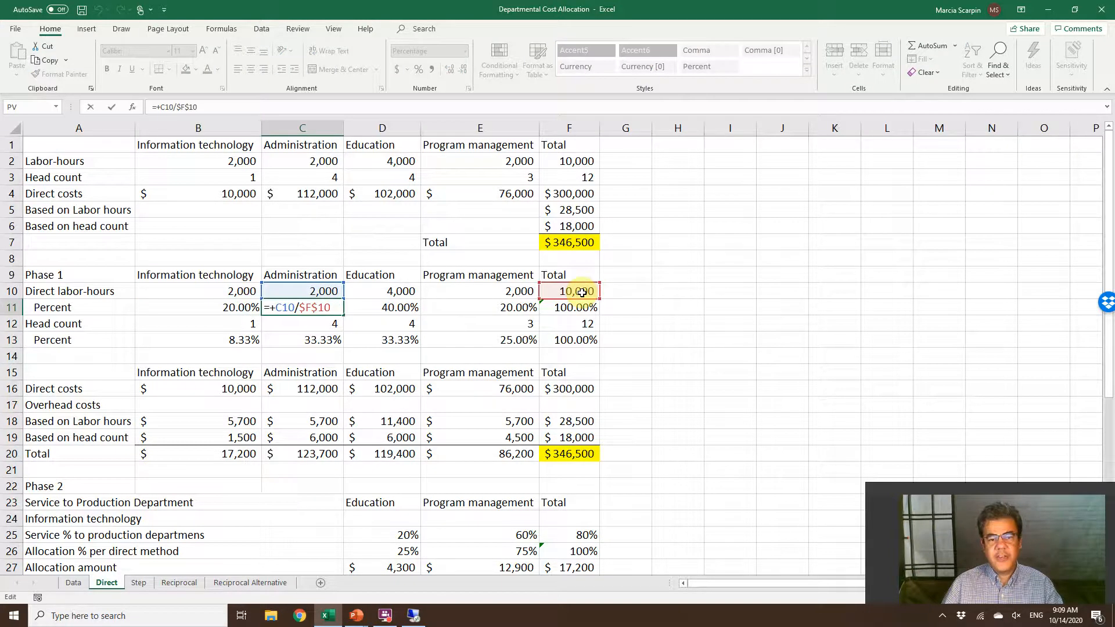
key(Return)
- Inspect the head count percent formula for Information technology in cell B13
key(Down)
key(Left)
key(F2)
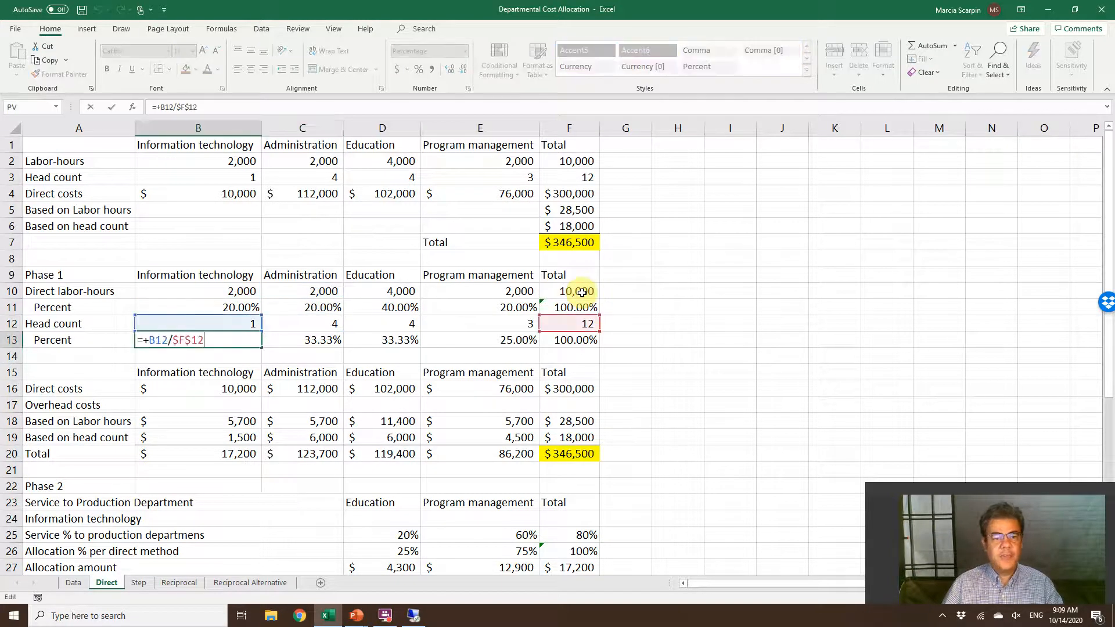
key(Return)
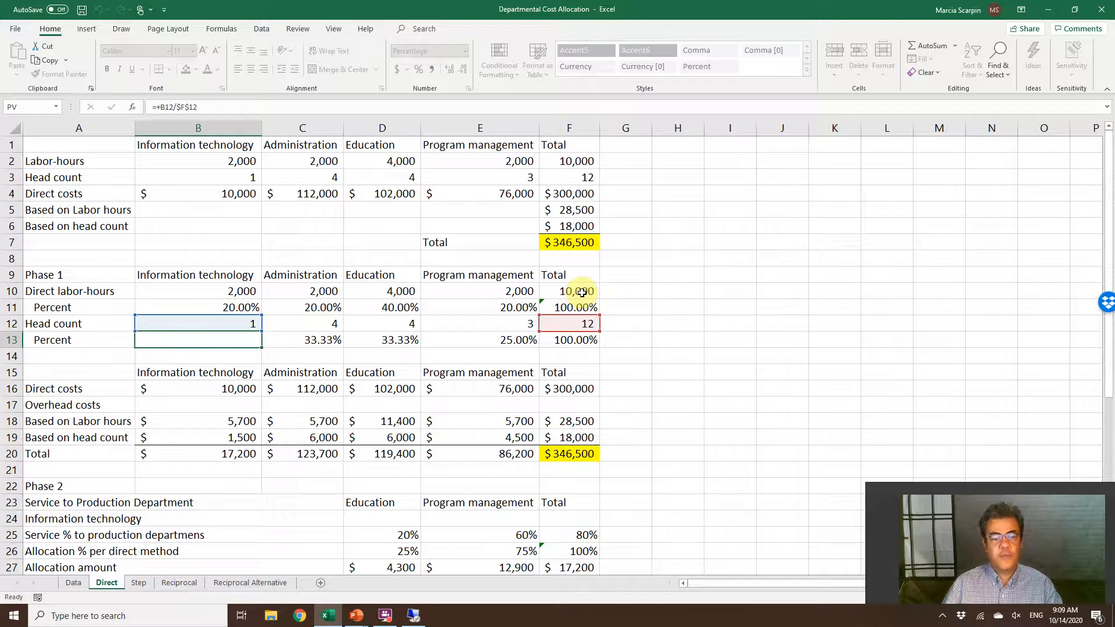
key(Up)
- Clear the four departments' overhead allocations based on labor hours in cells B18:E18
drag(216, 422, 474, 417)
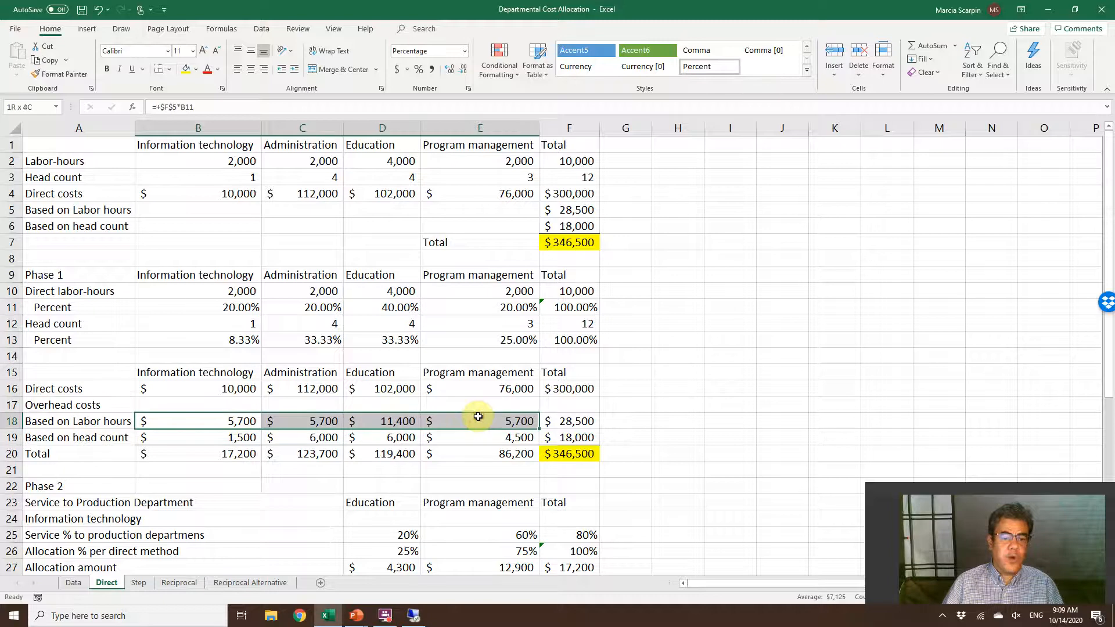
key(Delete)
key(Up)
key(Down)
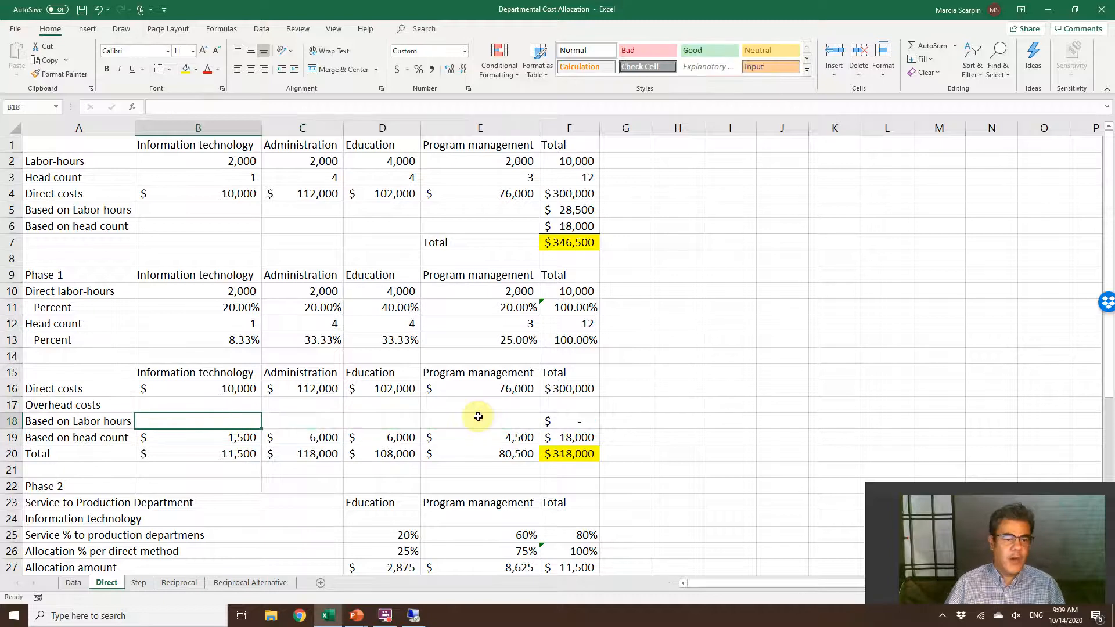
- Enter the formula +$F$5*B11 in cell B18 to allocate the labor-hours overhead to Information technology
text(+)
click(584, 210)
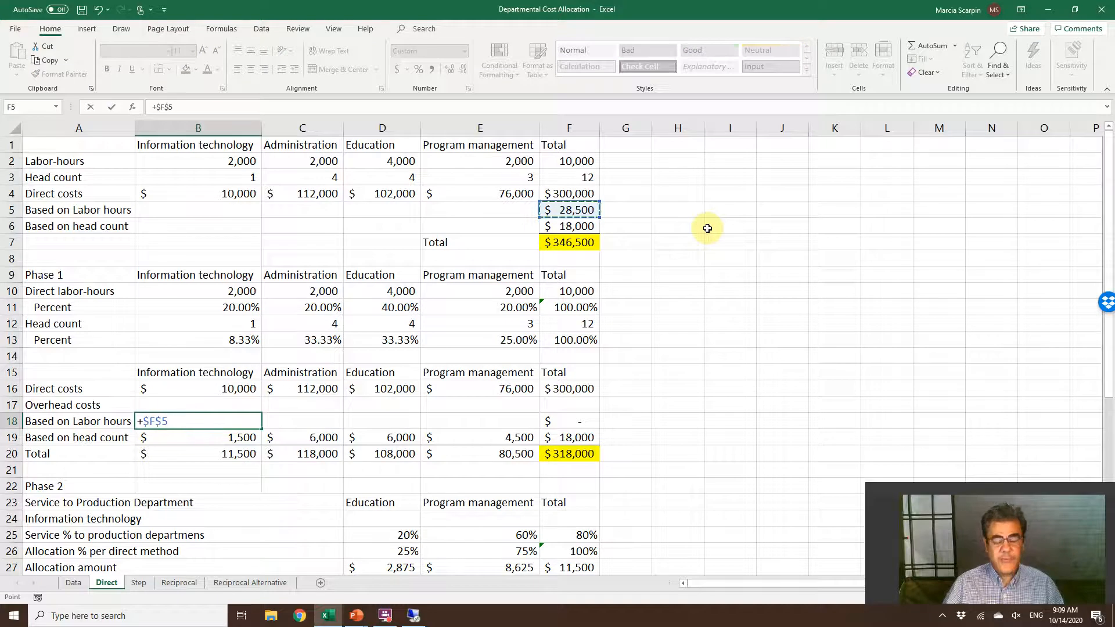
text(*)
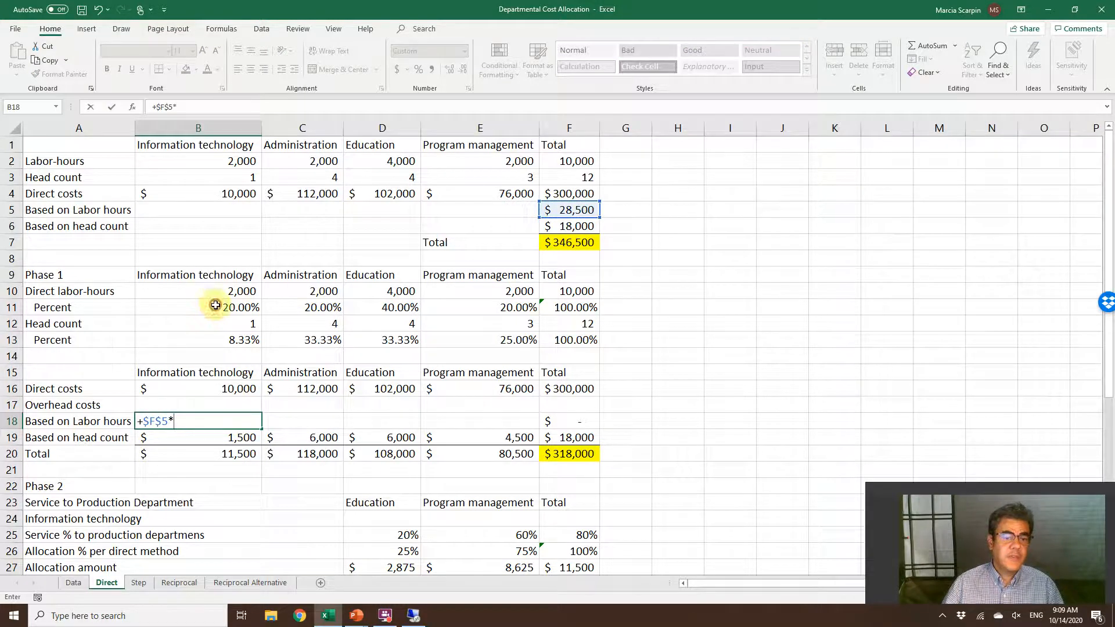
click(219, 306)
key(ctrl+Return)
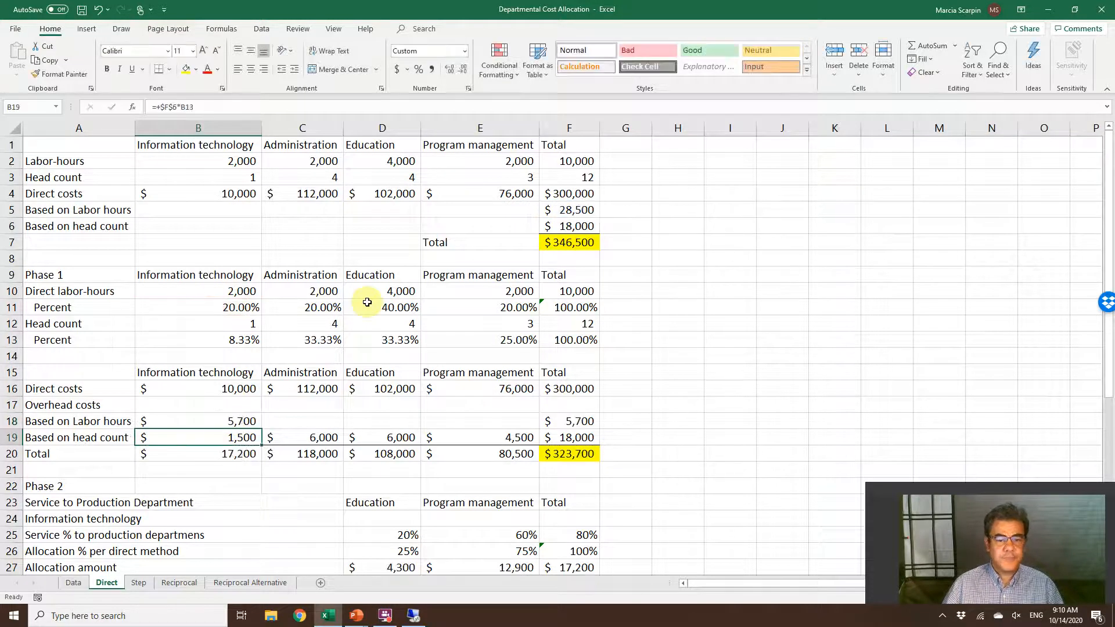
- Copy the B18 allocation formula across to Program management in row 18 and check the grand total in F20
key(shift+Right)
key(shift+Right)
key(shift+Right)
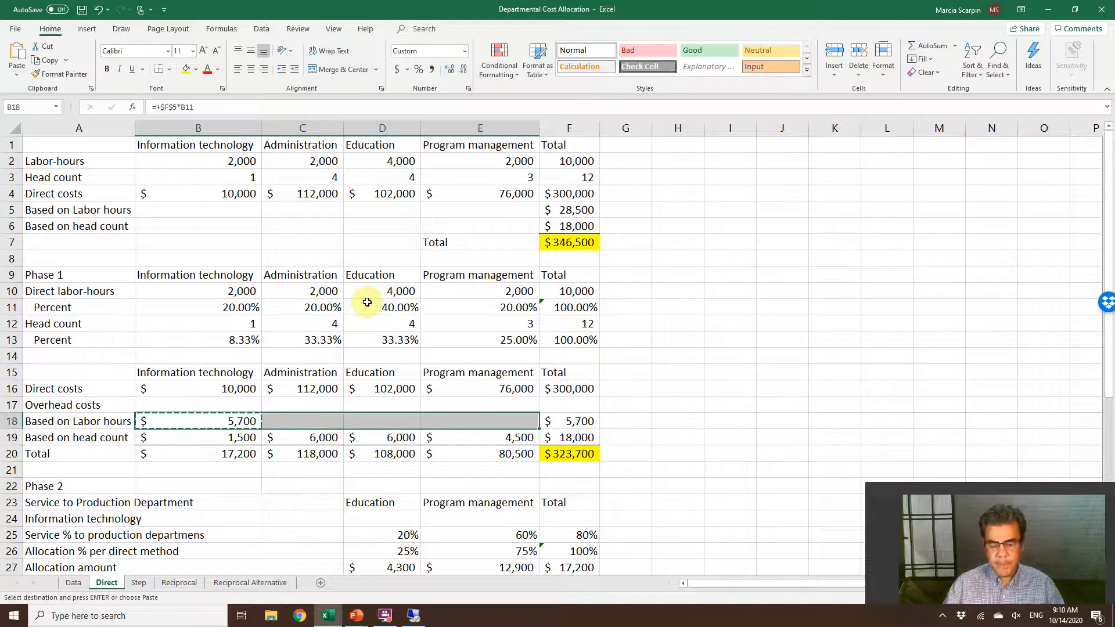
key(ctrl+r)
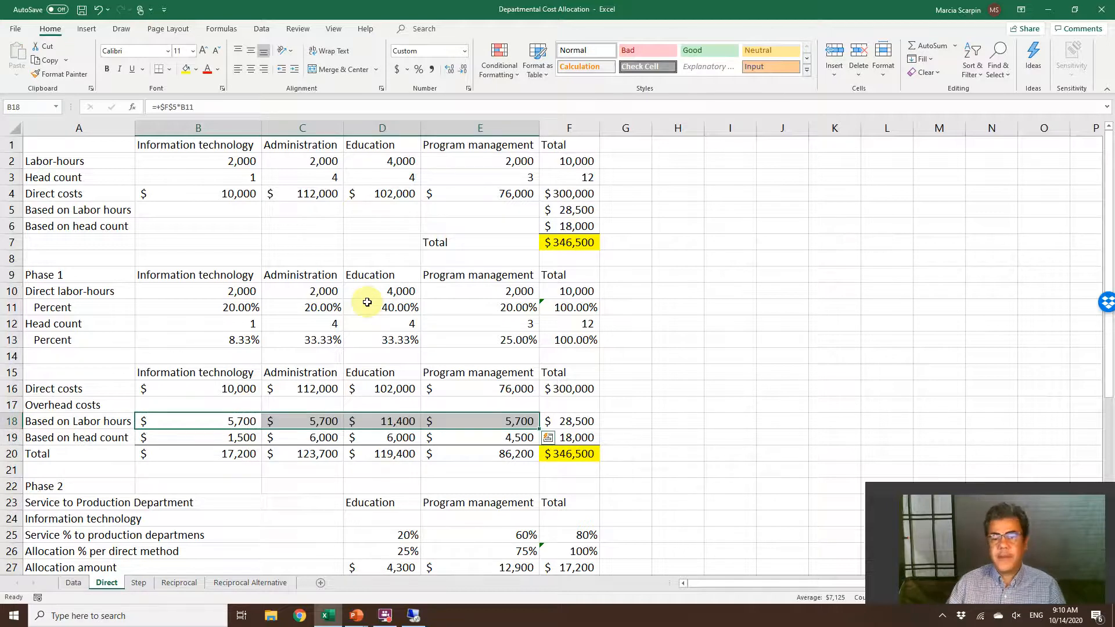
click(575, 452)
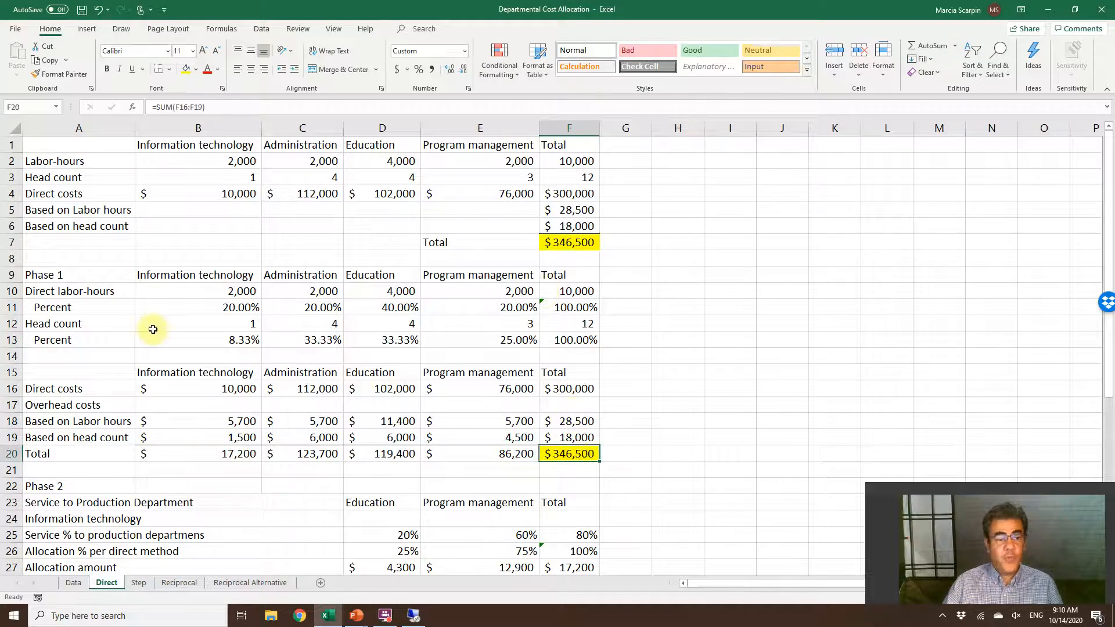
- Review the Phase 1 sections on the Step, Reciprocal and Reciprocal Alternative sheets
click(143, 588)
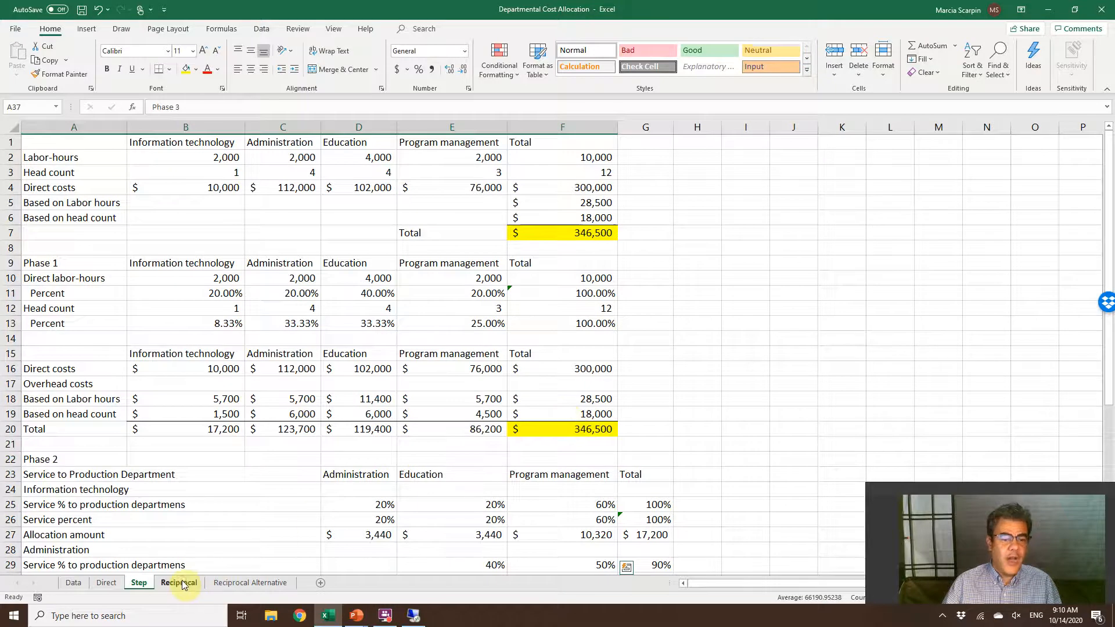
click(206, 582)
scroll(389, 319, up, 10)
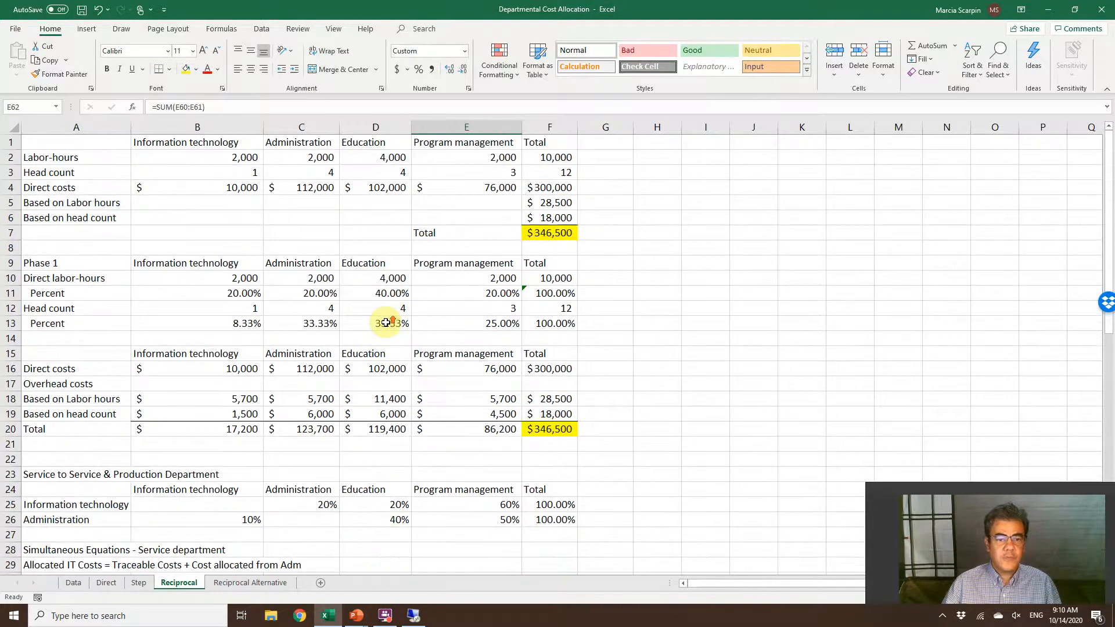
click(248, 582)
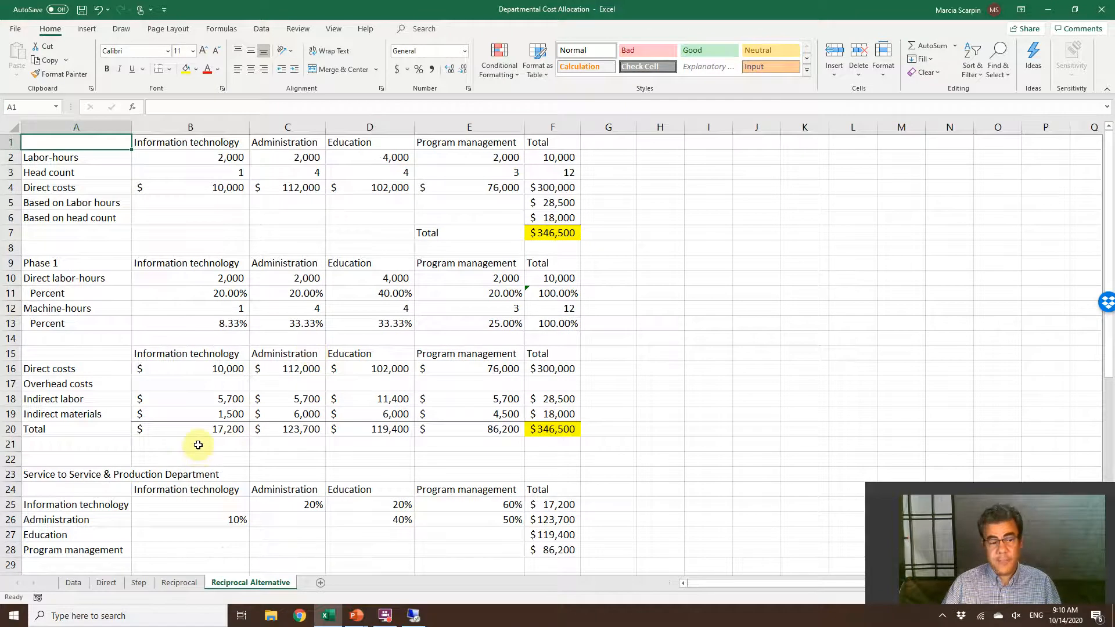
click(1008, 492)
drag(1006, 487, 992, 454)
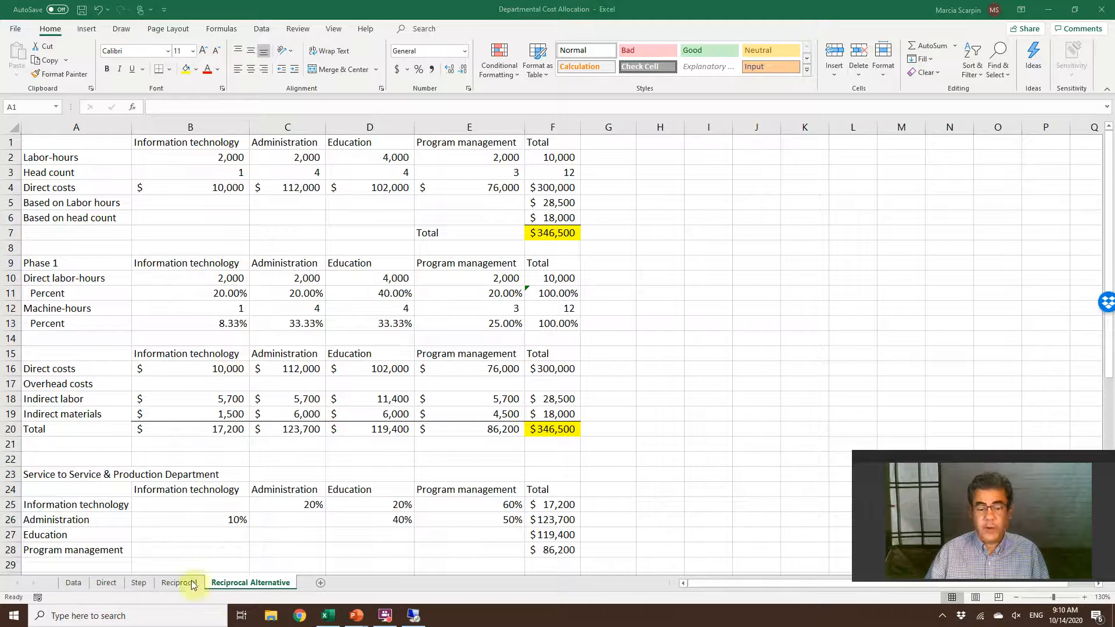
click(284, 507)
- Return to the Direct sheet and review the Phase 1 cost columns of the two service departments and the two operating departments
click(117, 587)
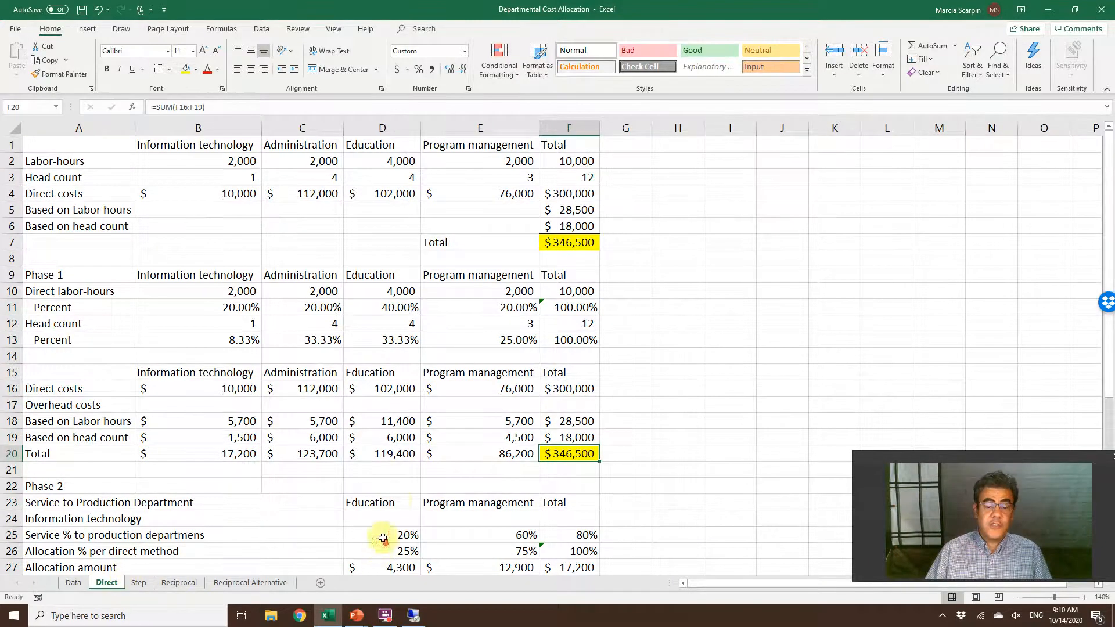
scroll(378, 546, down, 3)
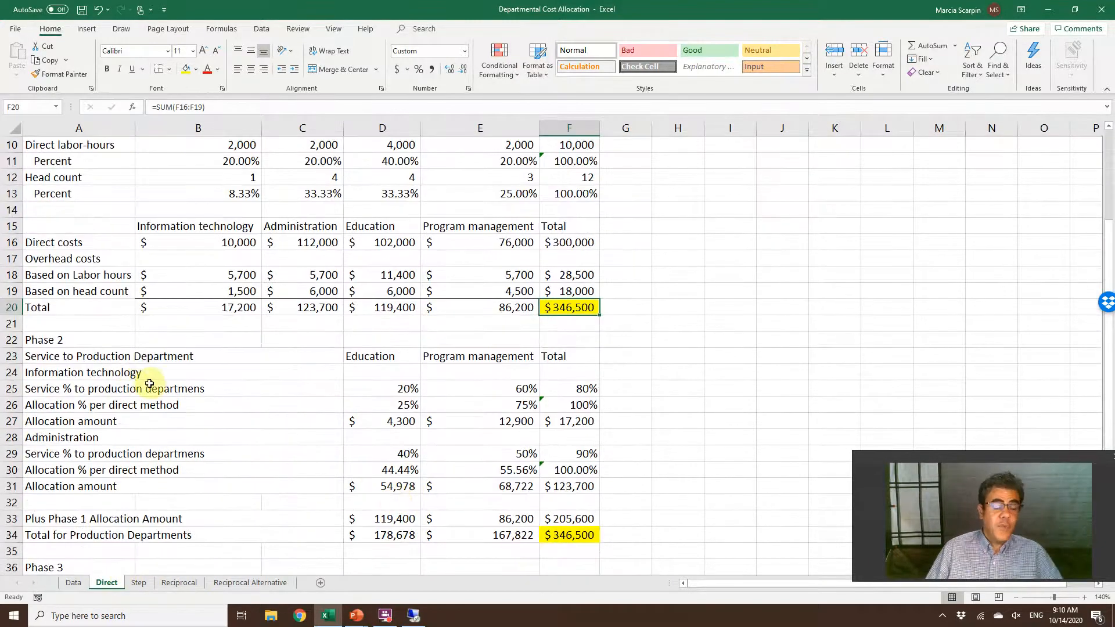
drag(232, 233, 327, 299)
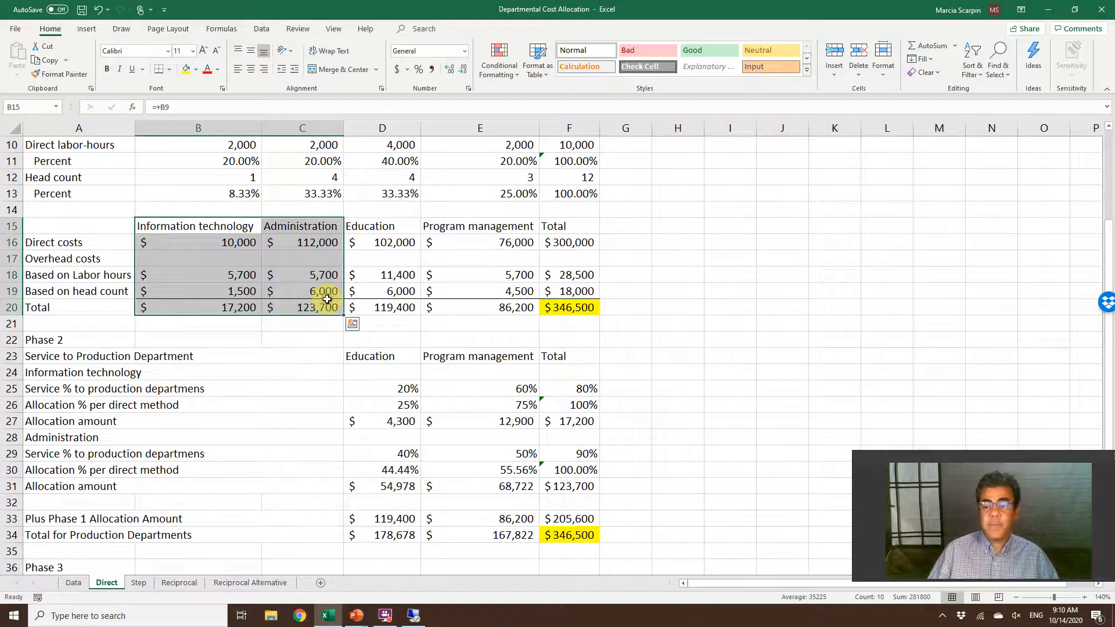
drag(406, 228, 537, 314)
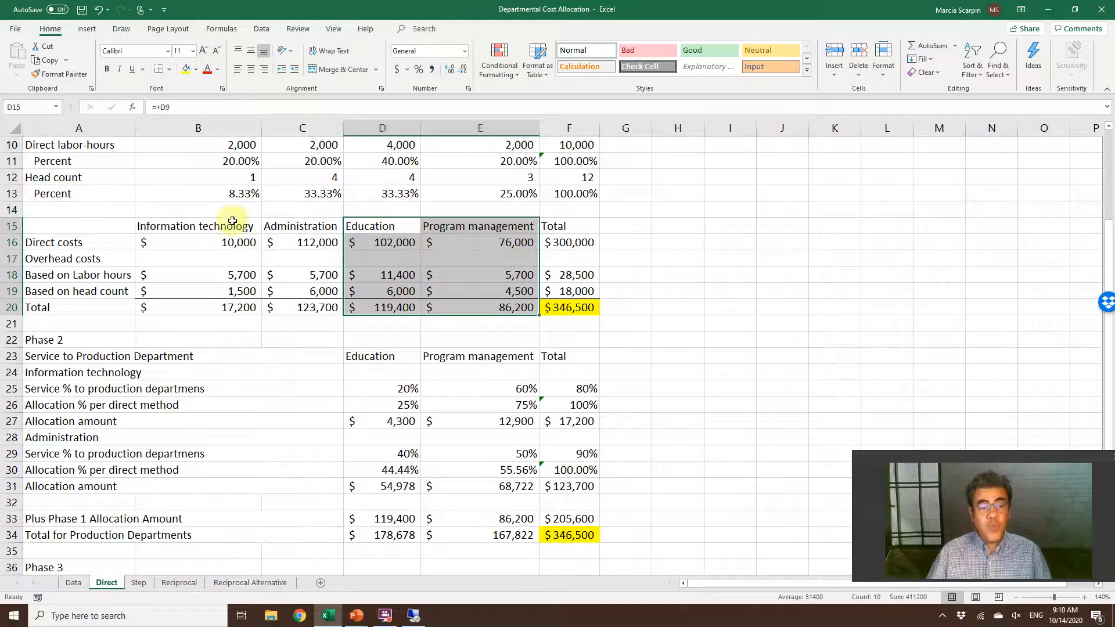
drag(219, 226, 290, 300)
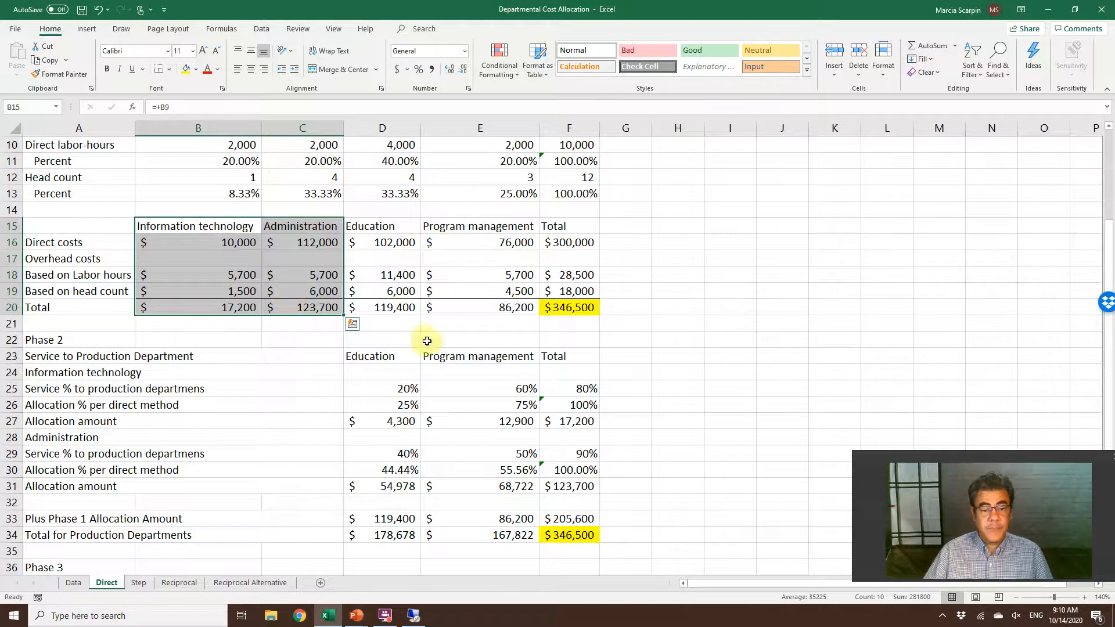
- Trace the Phase 2 Information technology service percentages back to the Education and Program management columns of the Data sheet's allocation table
click(87, 355)
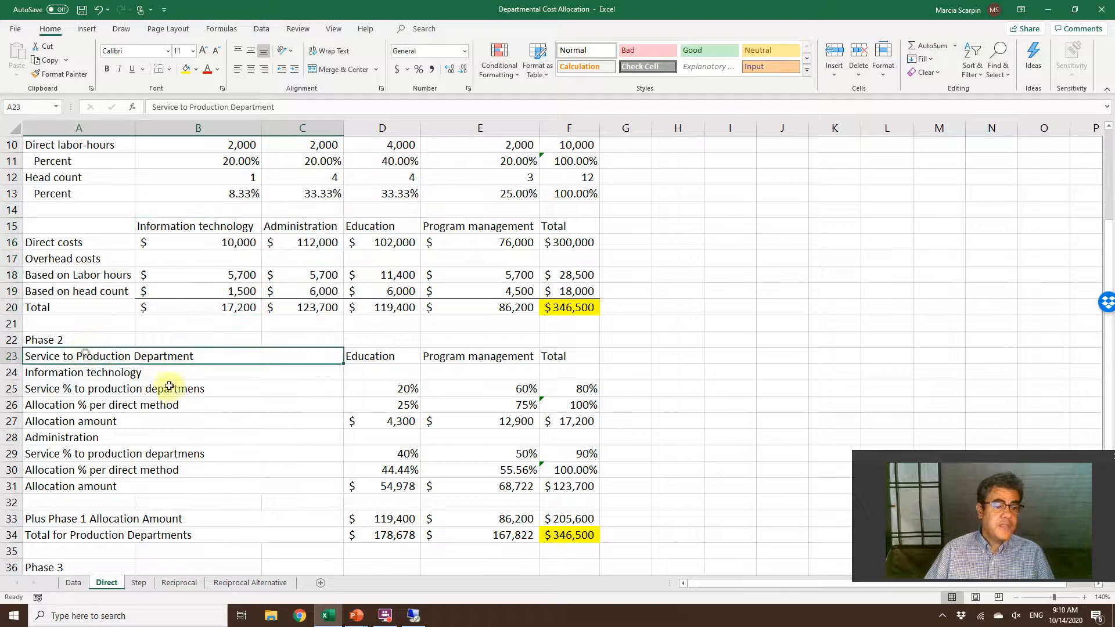
click(139, 372)
click(77, 582)
scroll(252, 443, down, 4)
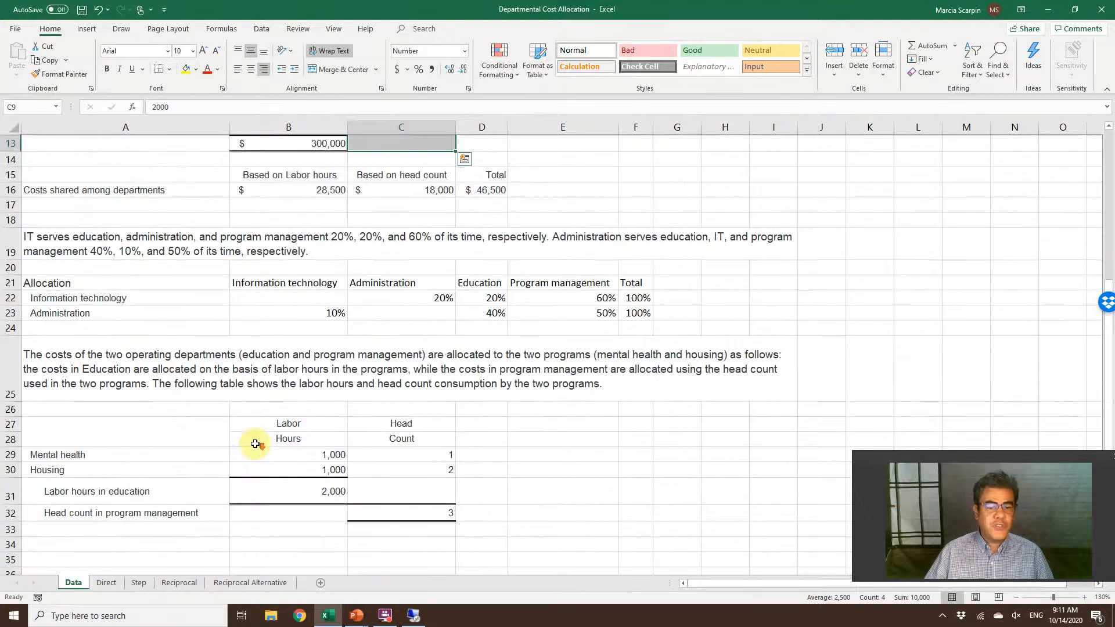
drag(482, 297, 551, 308)
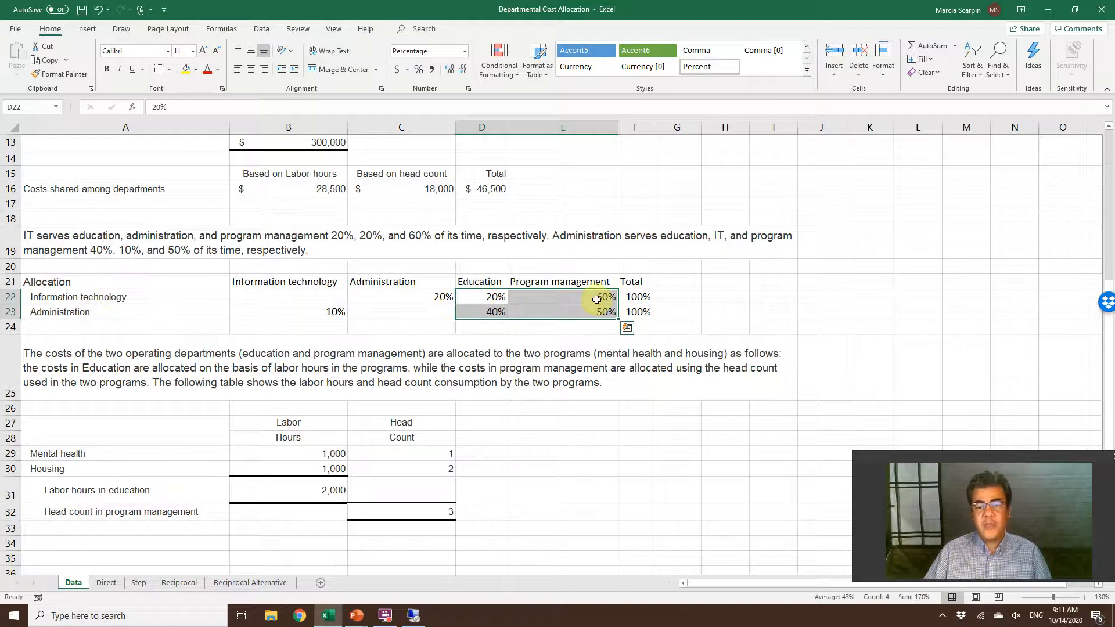
- Clear the Information technology allocation percentages and allocation amounts for both operating departments in D26:E27 of the Direct sheet
click(107, 582)
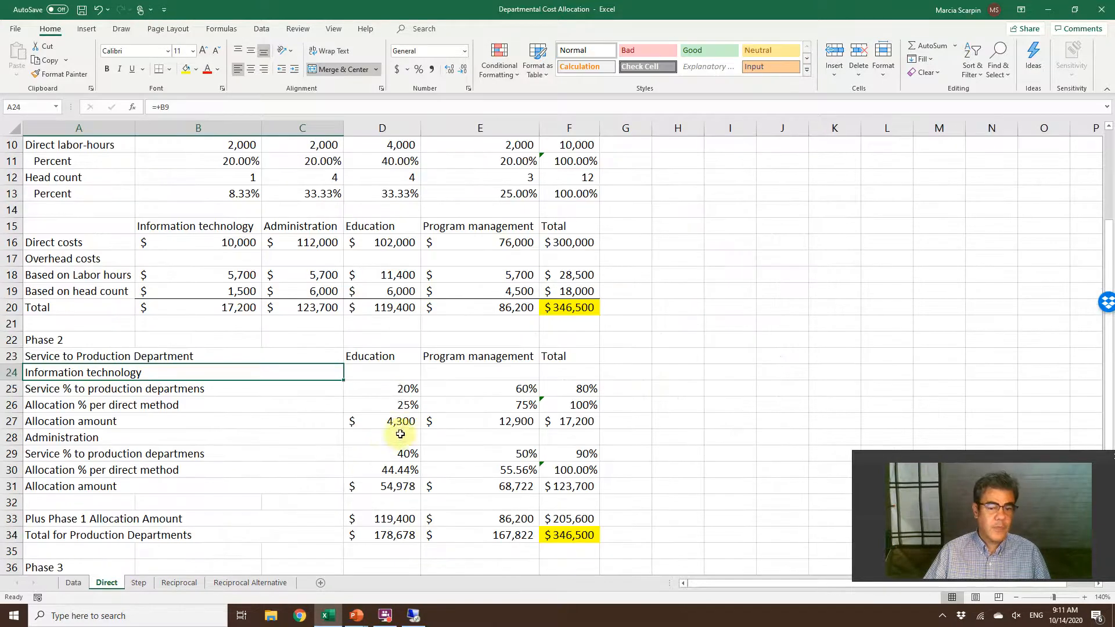
drag(399, 393, 464, 401)
key(Delete)
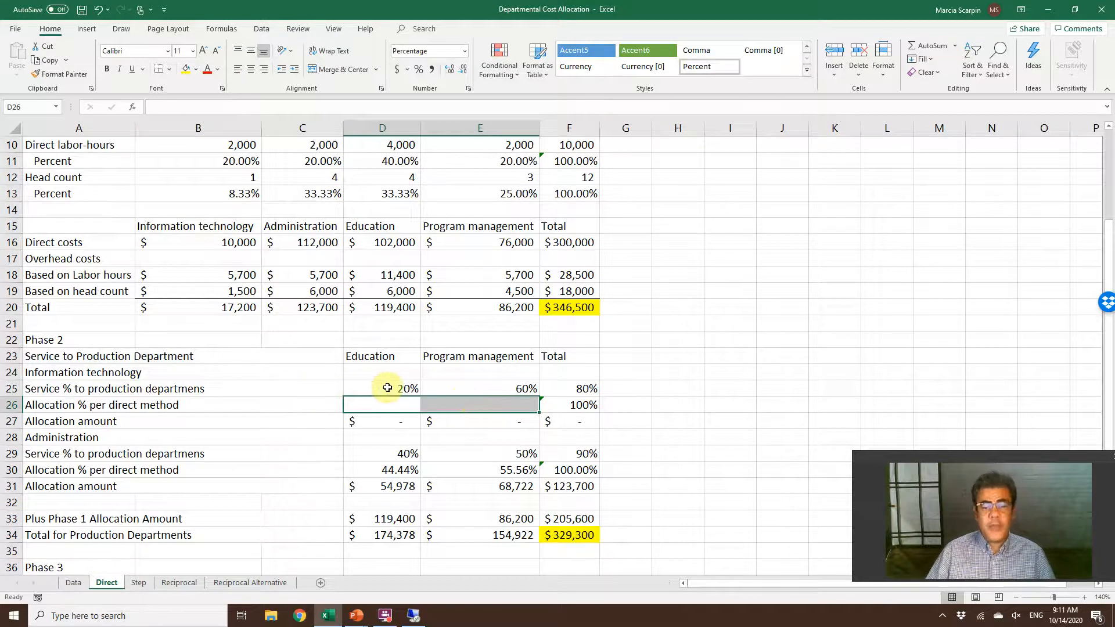
drag(386, 419, 448, 418)
key(Delete)
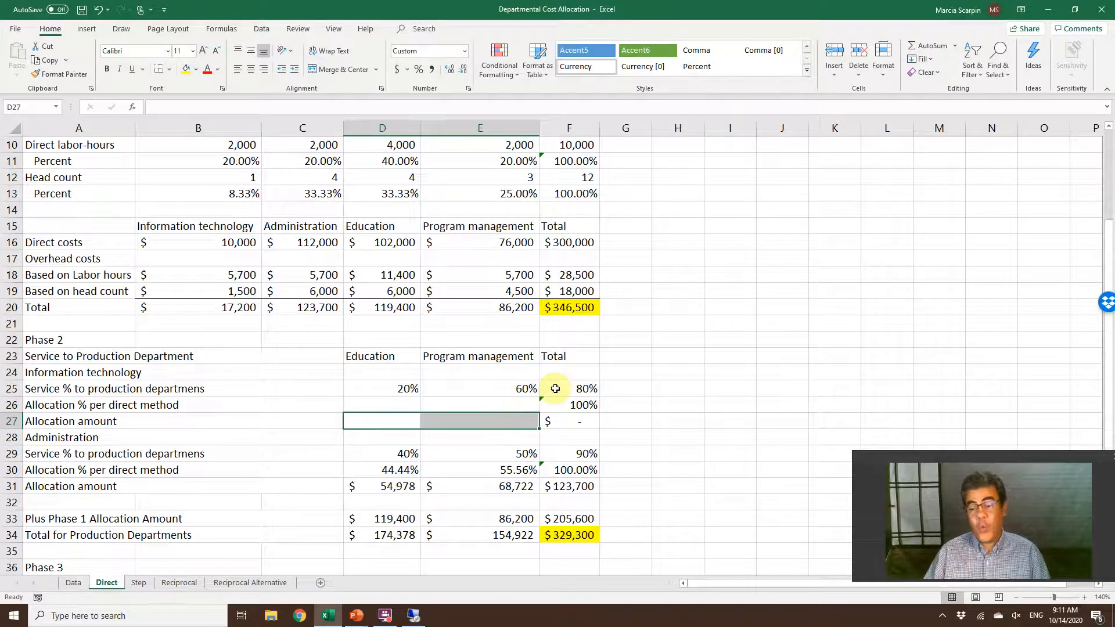
- Enter the formula +D25/$F$25 in cell D26 for Education's allocation percentage under the direct method
drag(379, 405, 448, 404)
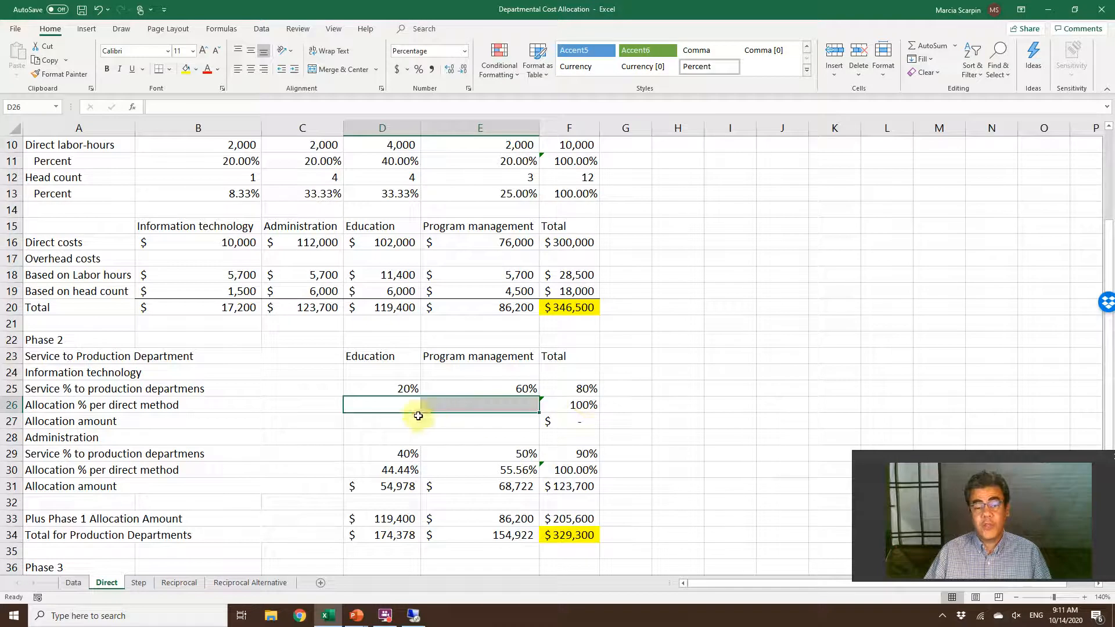
click(390, 406)
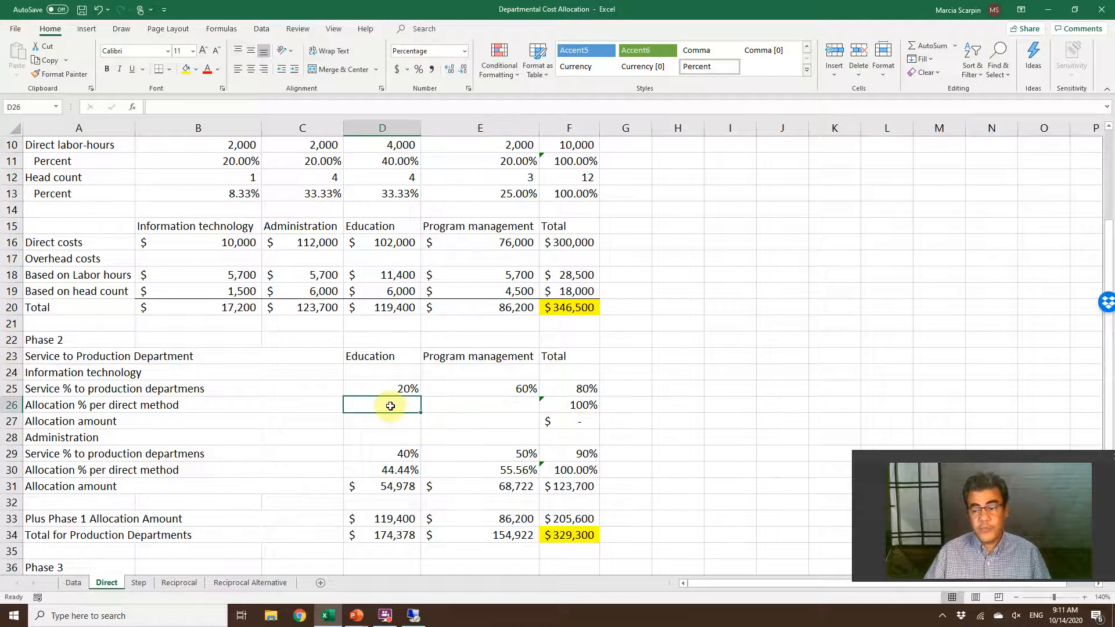
text(+)
key(Up)
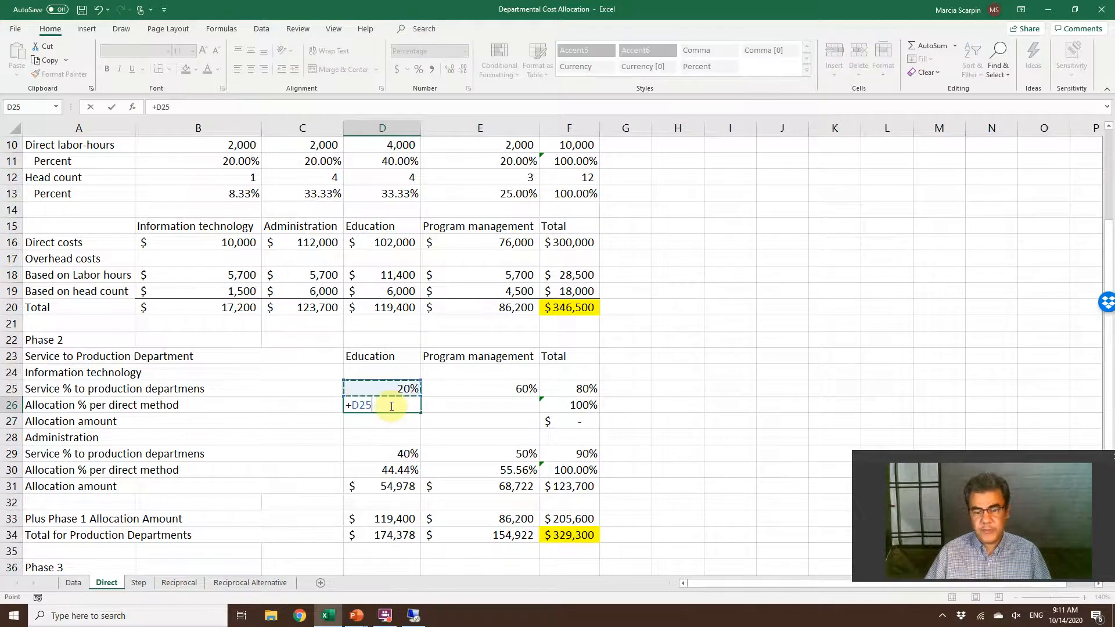
text(/)
key(Up)
key(Right)
key(Right)
key(F4)
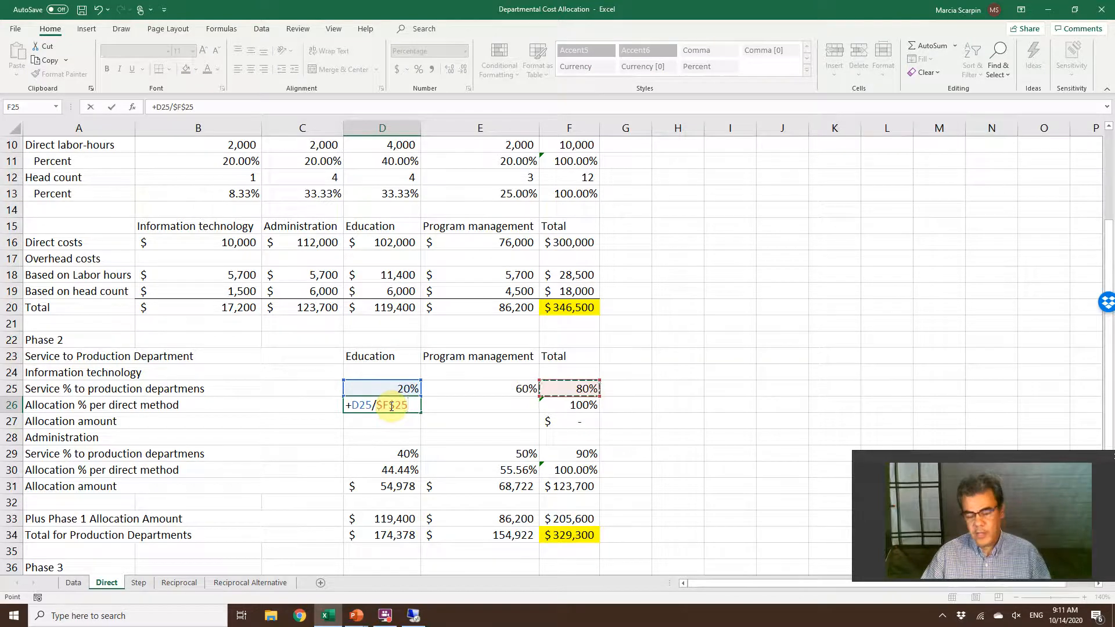
key(Return)
- Copy Education's allocation percentage formula from D26 to the Program management cell E26
key(Up)
key(ctrl+c)
key(Right)
key(ctrl+v)
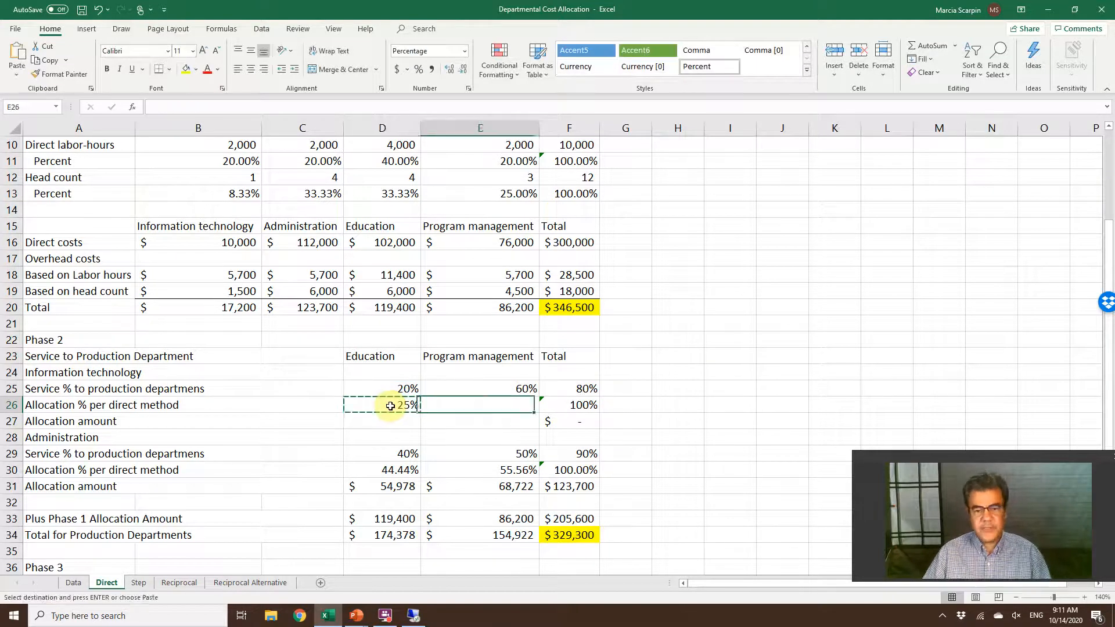
- Paste the copied allocation percentage formula into Program management's Information technology cell E26
key(Escape)
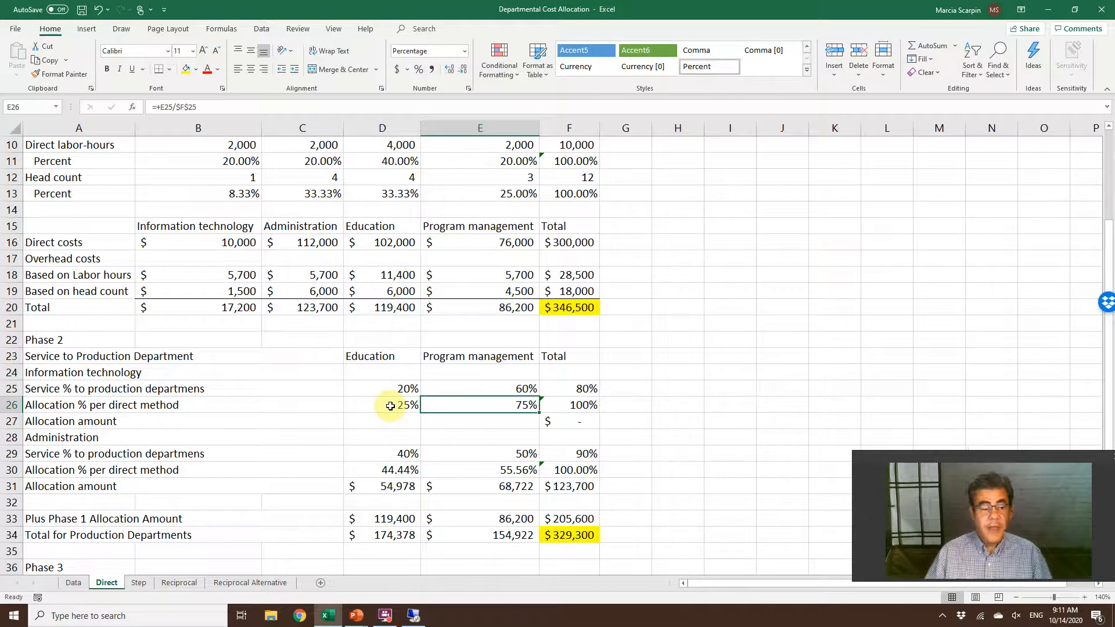
- Enter the formula +B20*D26 in cell D27 for Education's Information technology allocation amount
key(Down)
key(Left)
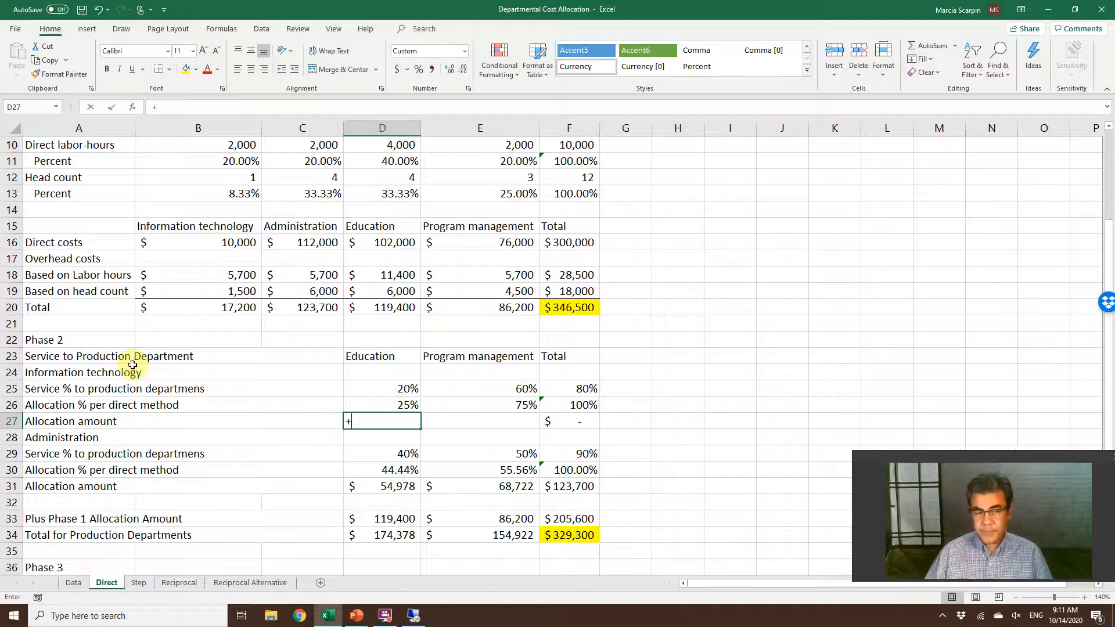
text(+)
click(232, 308)
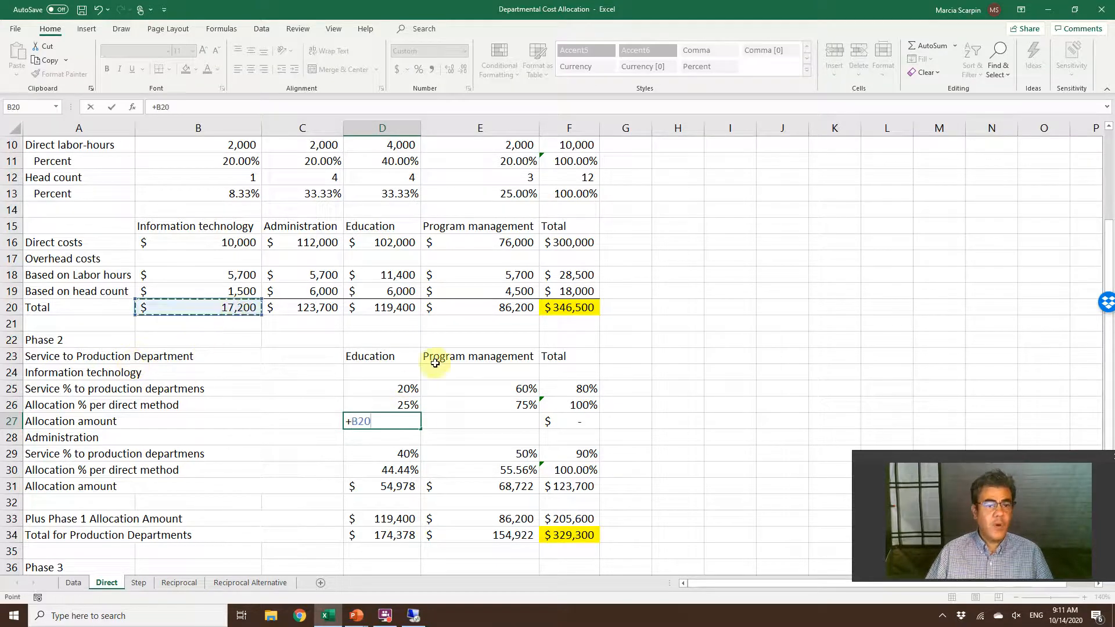
text(*)
key(Up)
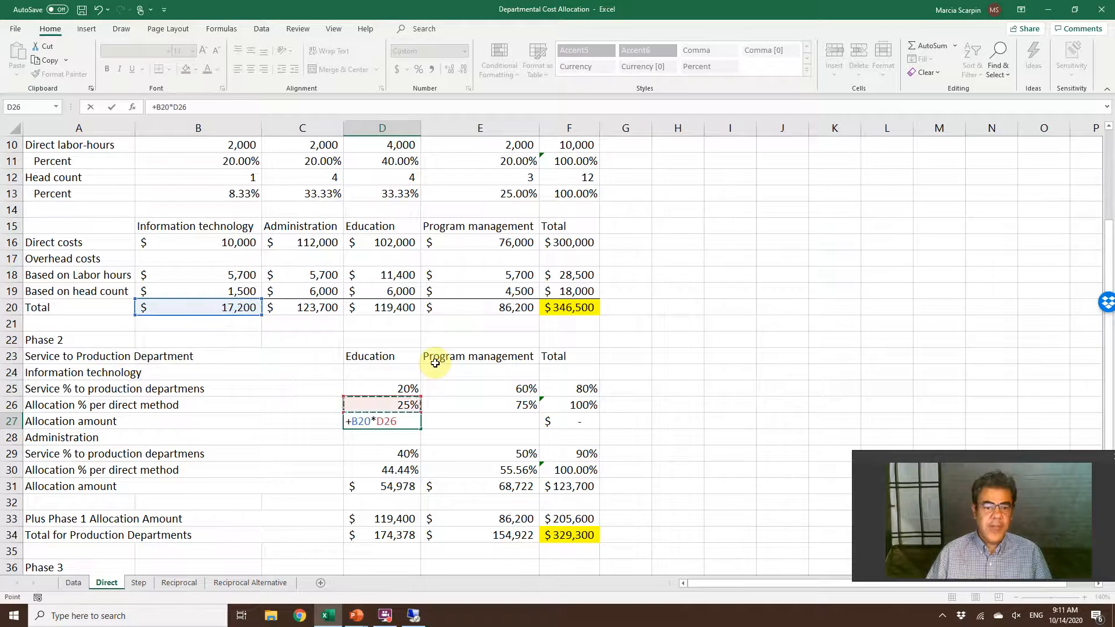
key(Return)
key(Up)
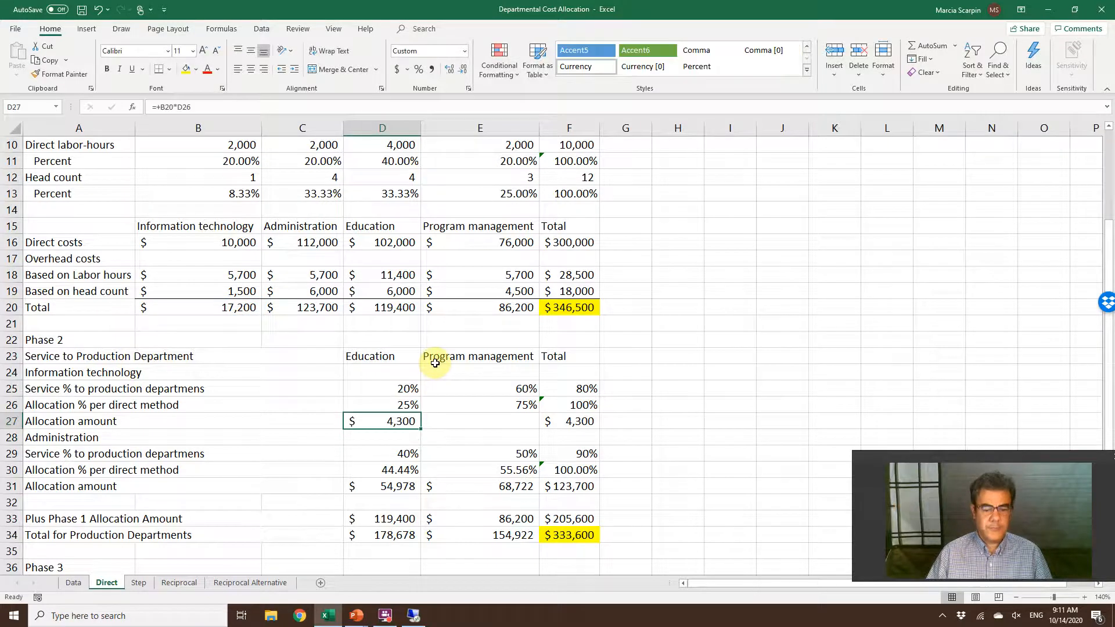
- Enter +$B$20*D26 in D27 so the cost reference is absolute, and copy the formula to Program management cell E27
text(+)
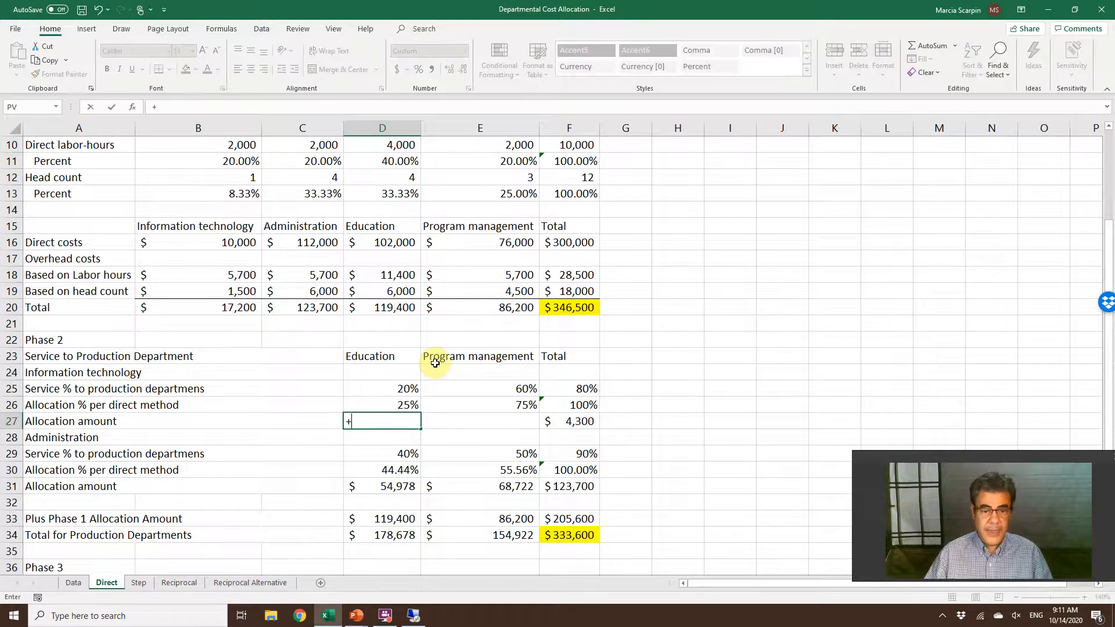
click(250, 304)
key(F4)
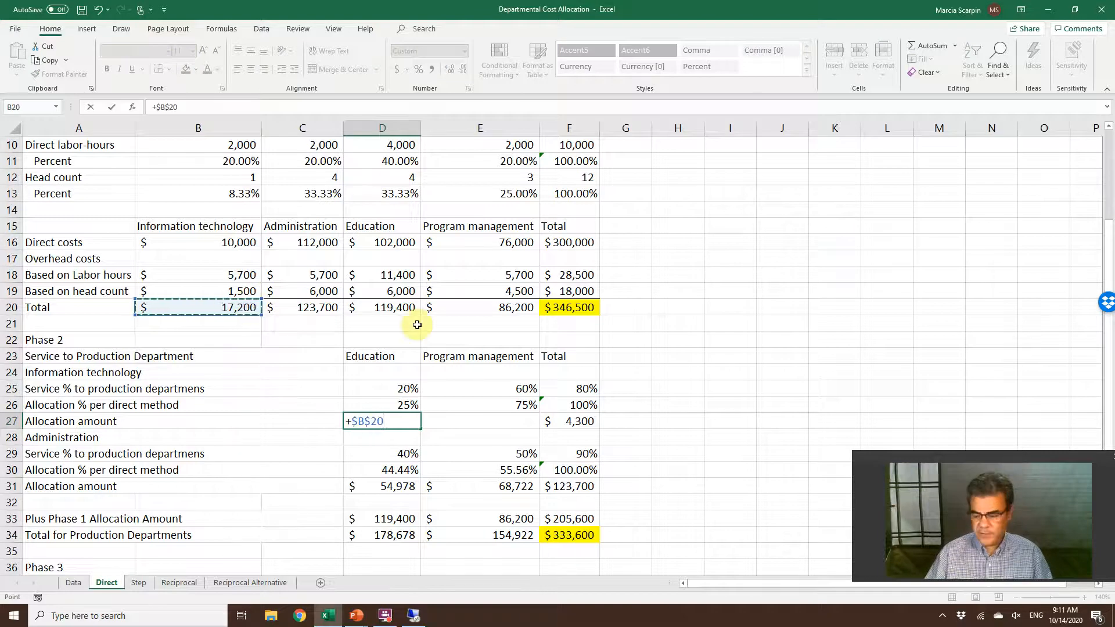
text(*)
key(Up)
key(Return)
key(Up)
key(ctrl+c)
key(Right)
key(Return)
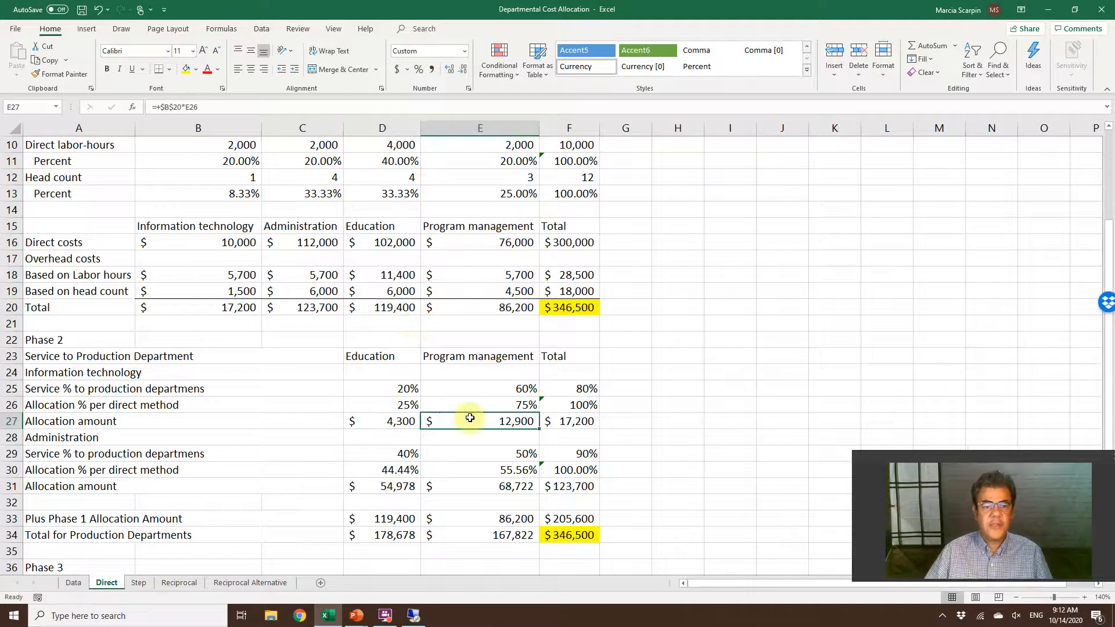
- Fill Education's allocation amount D27, the Information technology total B20 and Education's allocation percentage D26 with light green
click(557, 426)
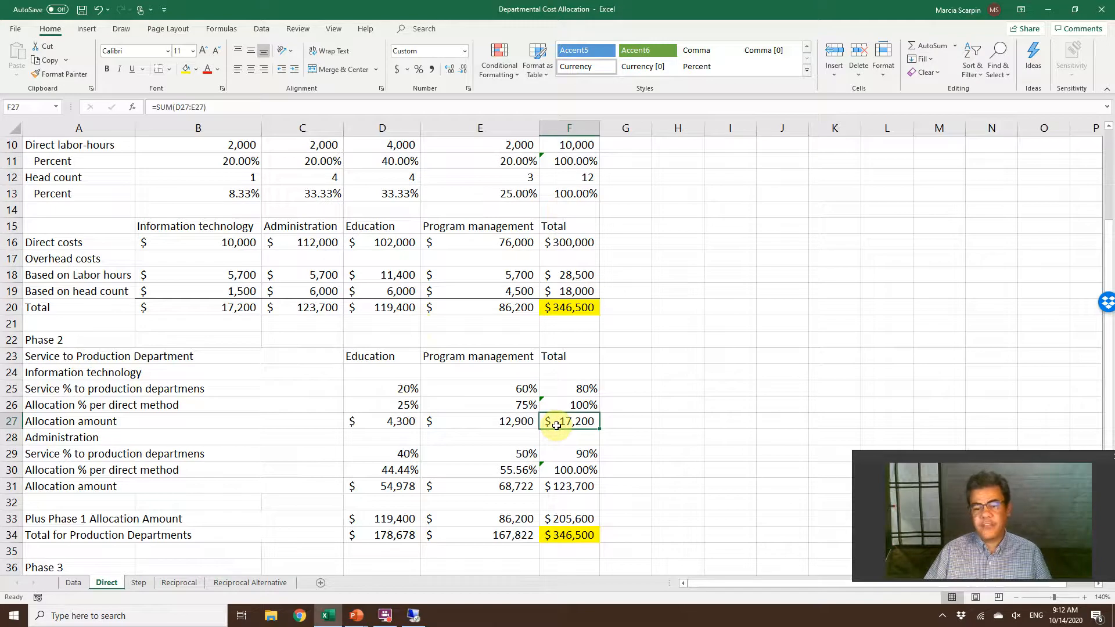
click(401, 424)
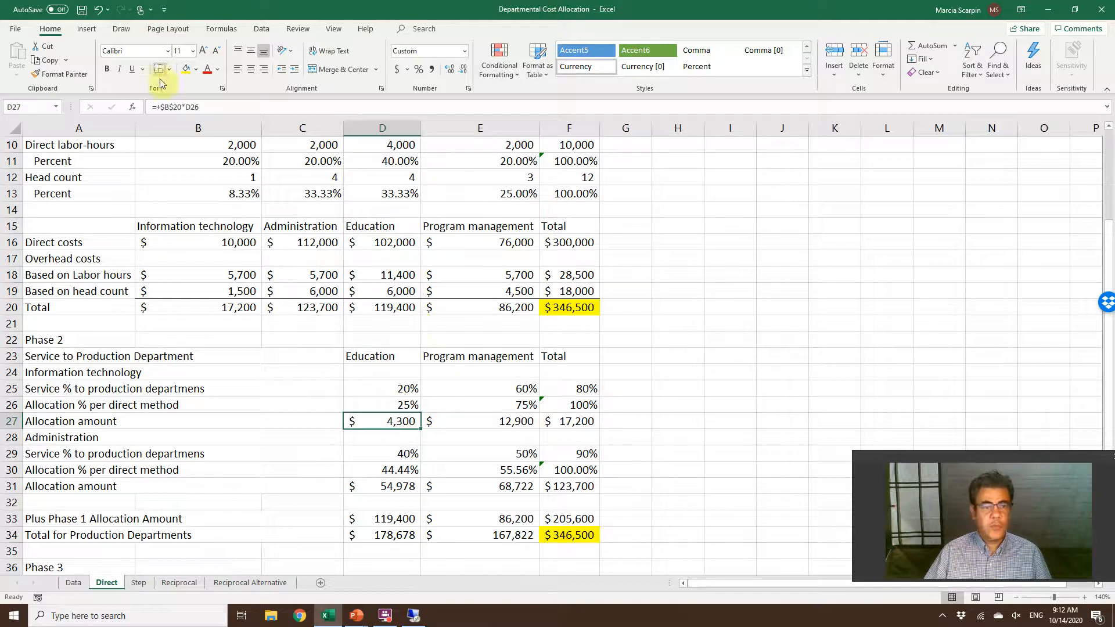
click(197, 69)
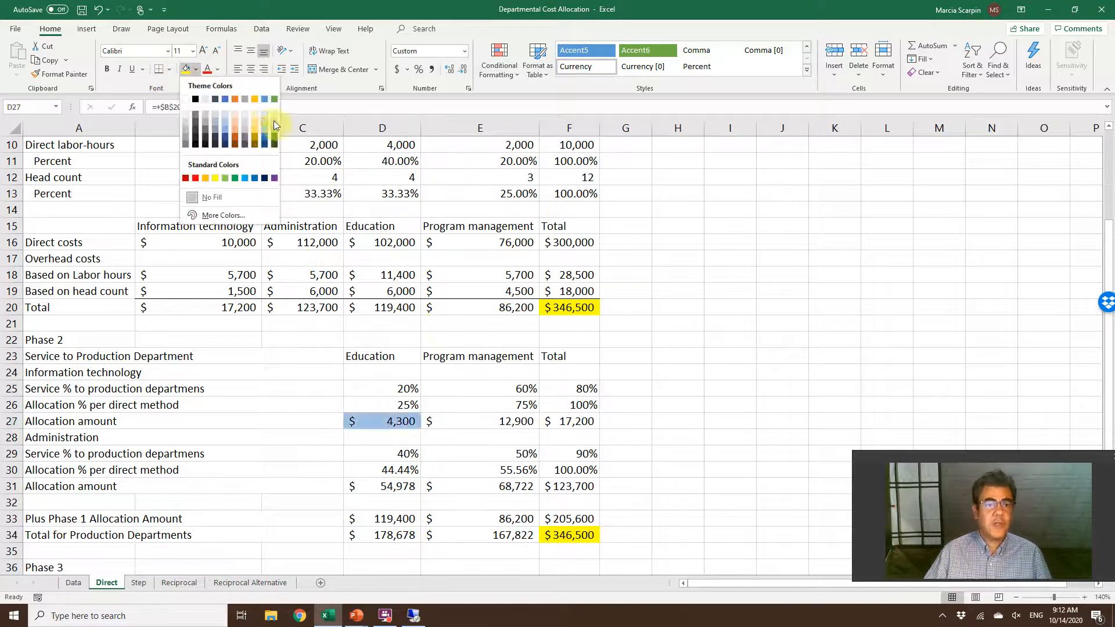
click(273, 119)
click(216, 306)
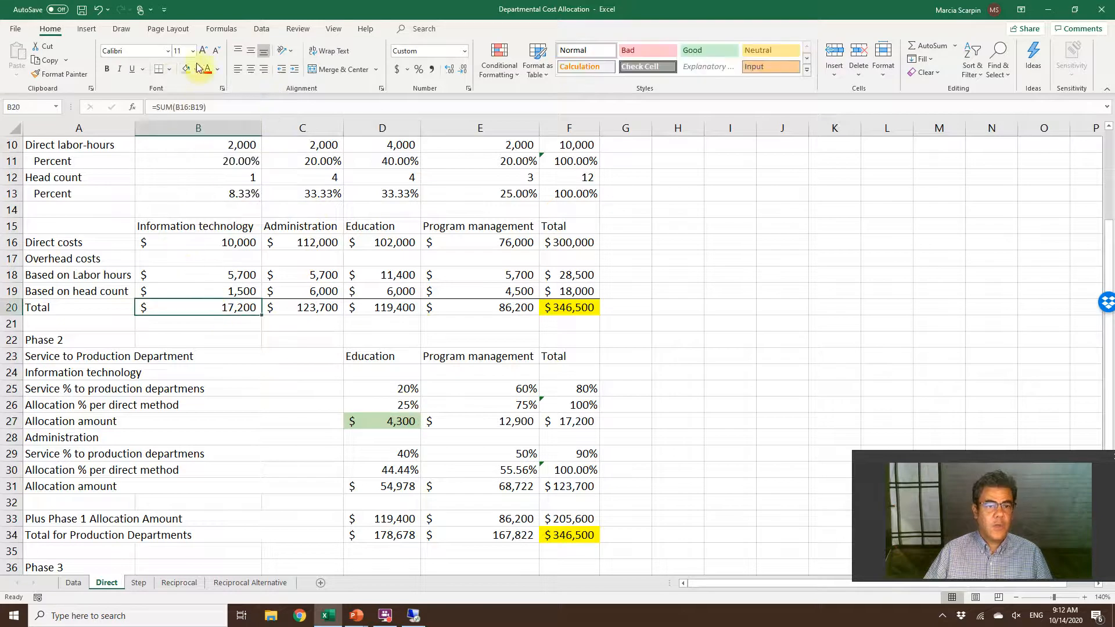
click(189, 72)
click(387, 402)
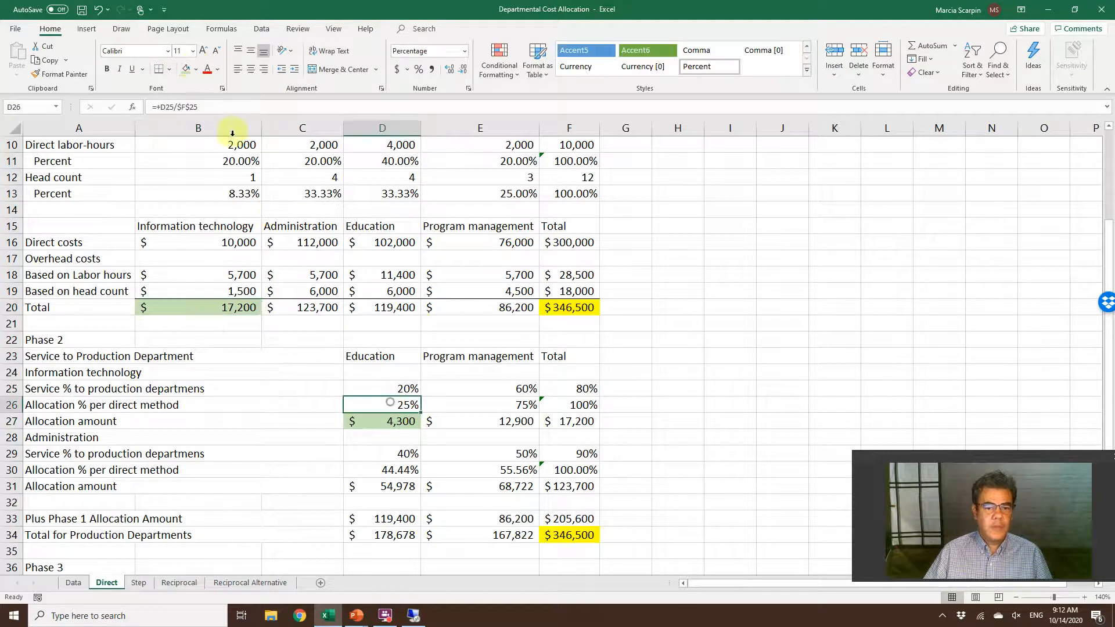
click(189, 72)
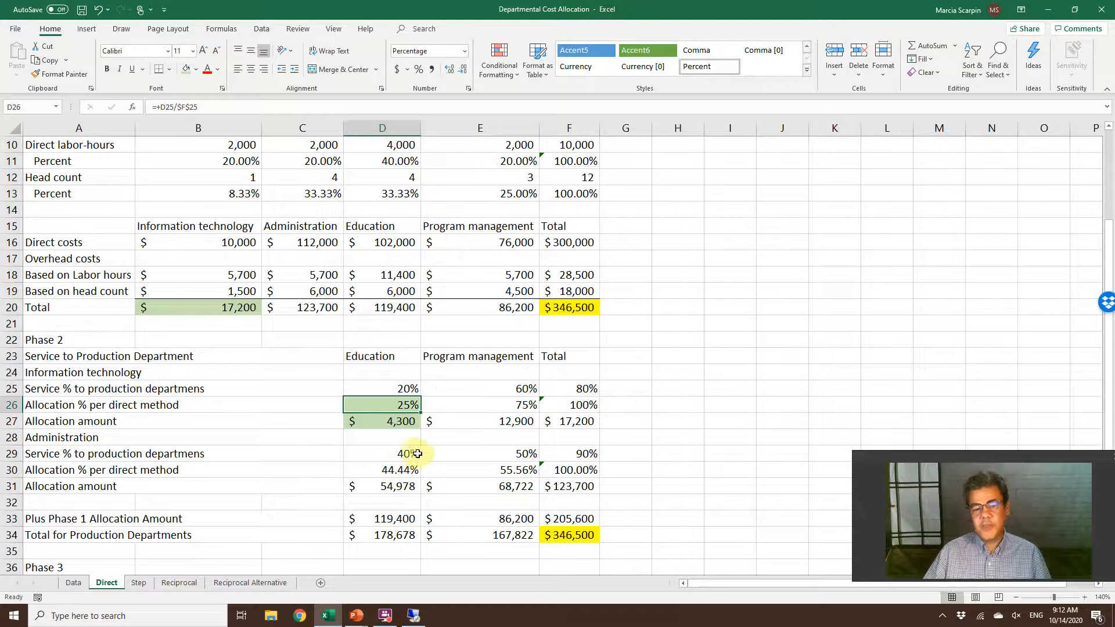
- Review the Administration allocation block D29:E31 and trace Education's Phase 1 amount and total in D33:D34 to their source cells
drag(403, 452, 521, 480)
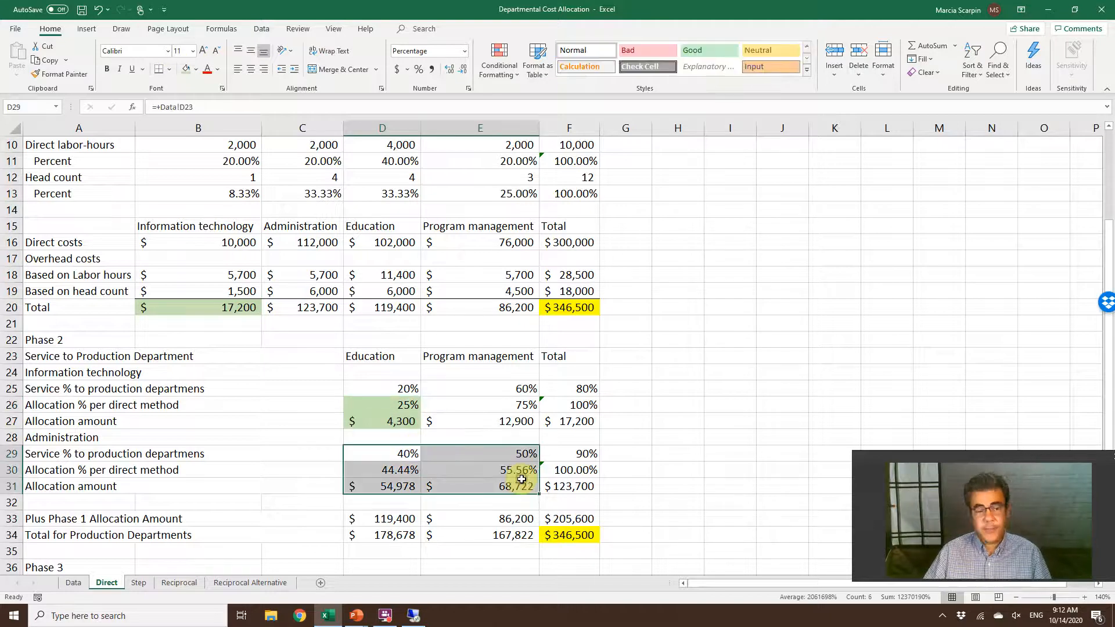
click(359, 356)
click(457, 359)
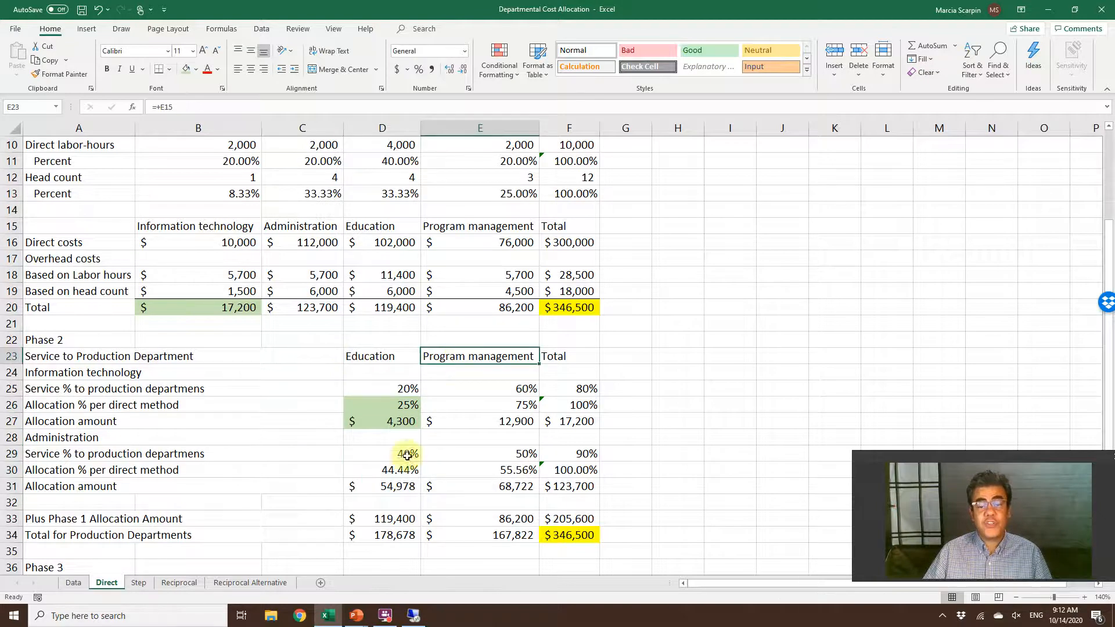
click(385, 419)
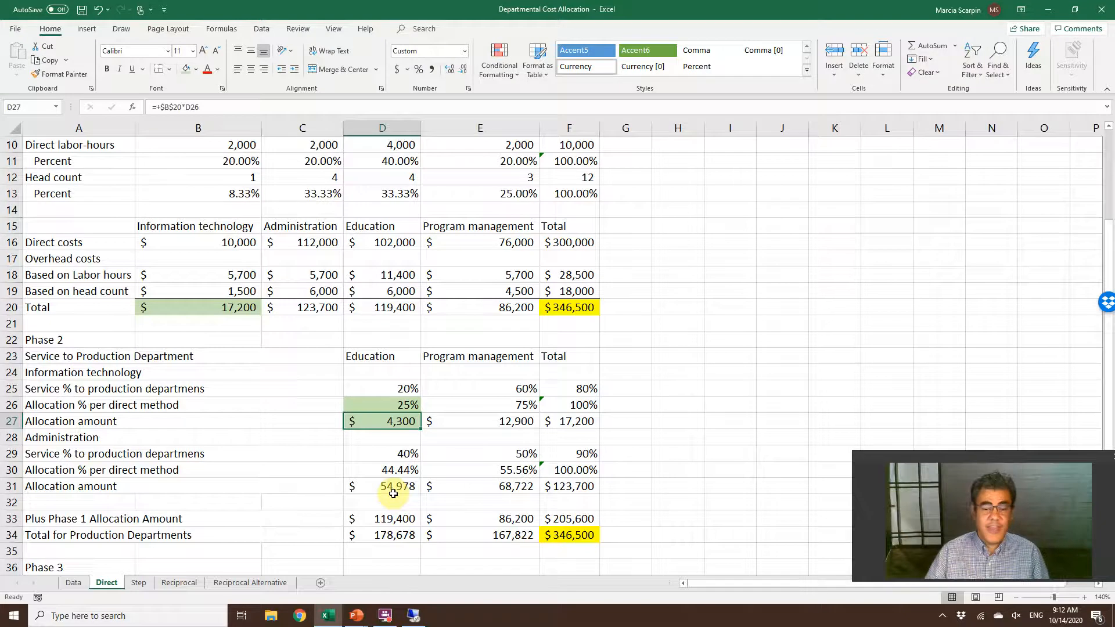
click(389, 518)
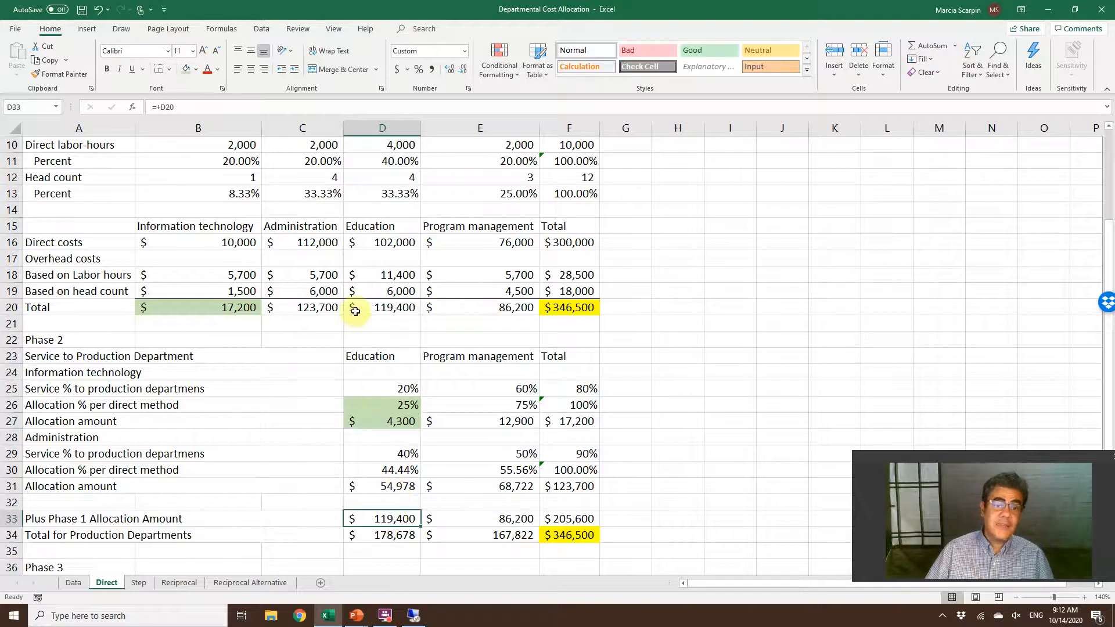
click(378, 309)
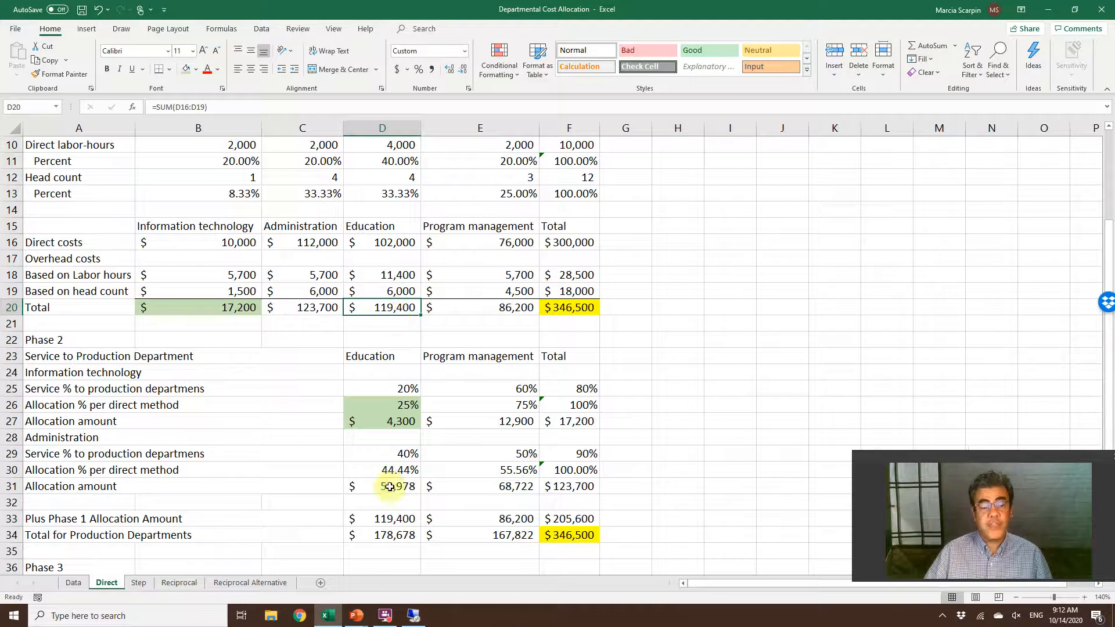
click(390, 520)
click(407, 537)
key(F2)
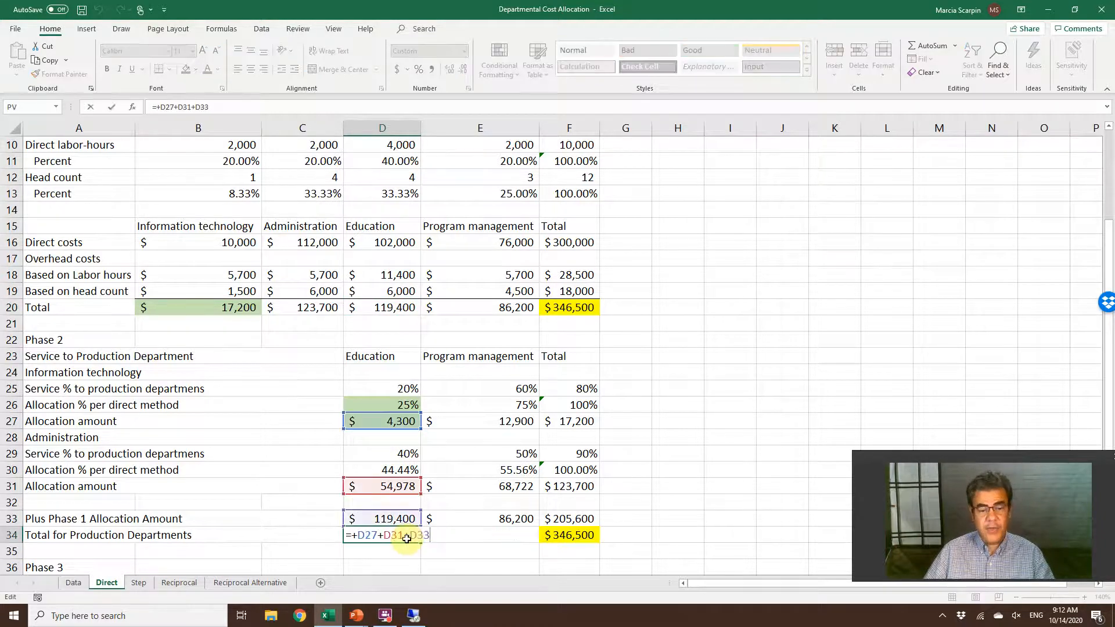
key(Escape)
- Clear Education's D34 total and D33 Phase 1 allocation amount, and re-enter the formula +D20 in D33
key(Delete)
key(Up)
key(Delete)
text(+)
click(405, 303)
key(Return)
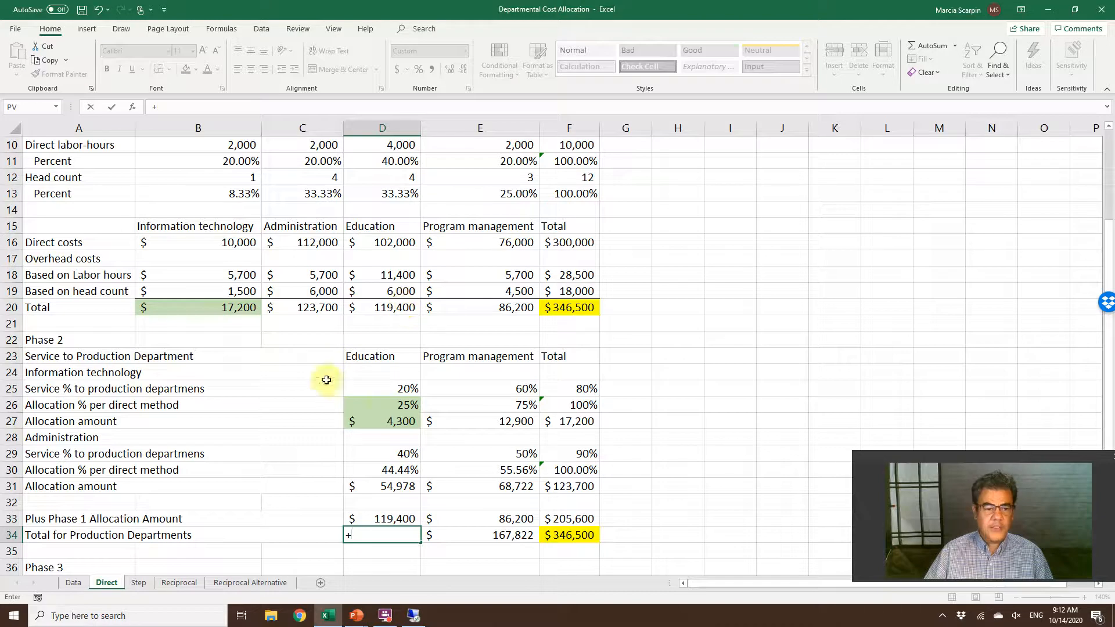
- Enter the formula +D27+D31+D33 in cell D34 for Education's production department total
click(384, 421)
text(+)
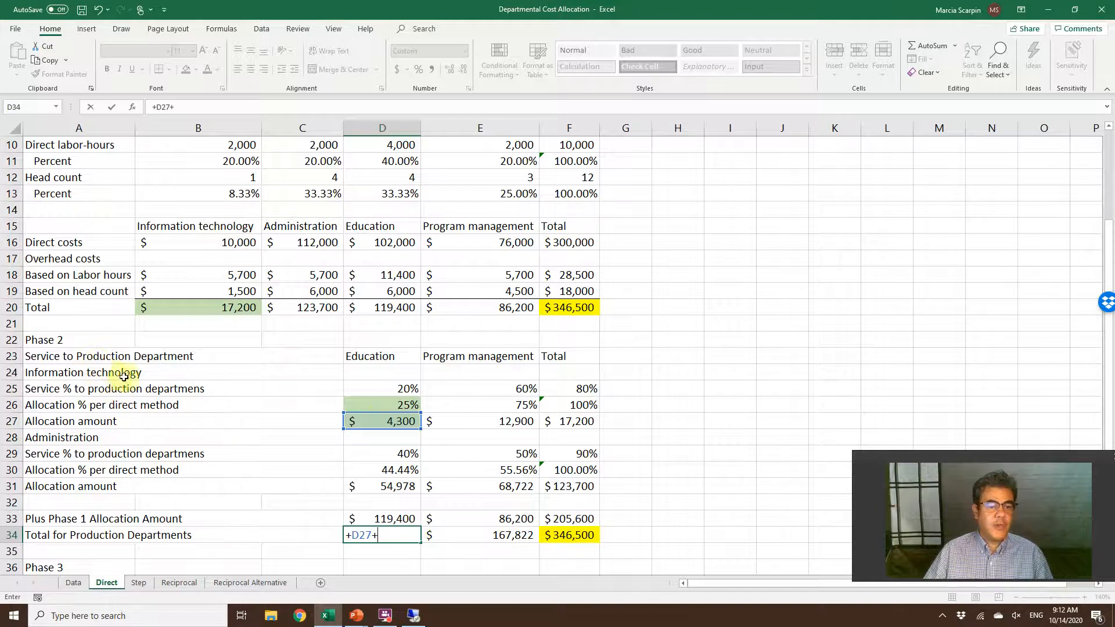
click(393, 488)
text(+)
key(Up)
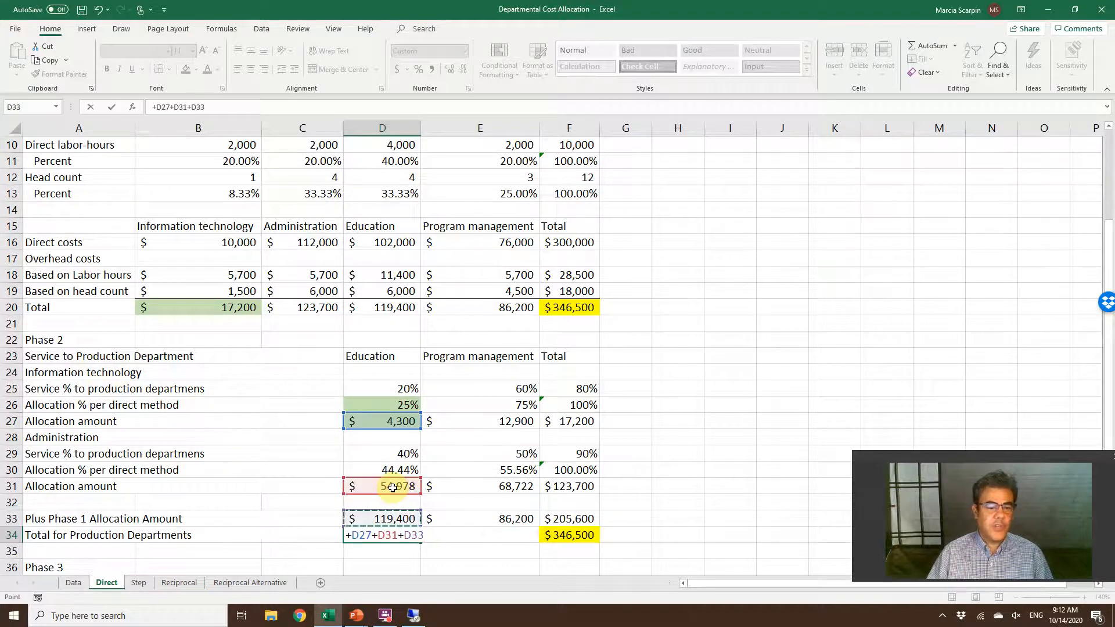
key(Return)
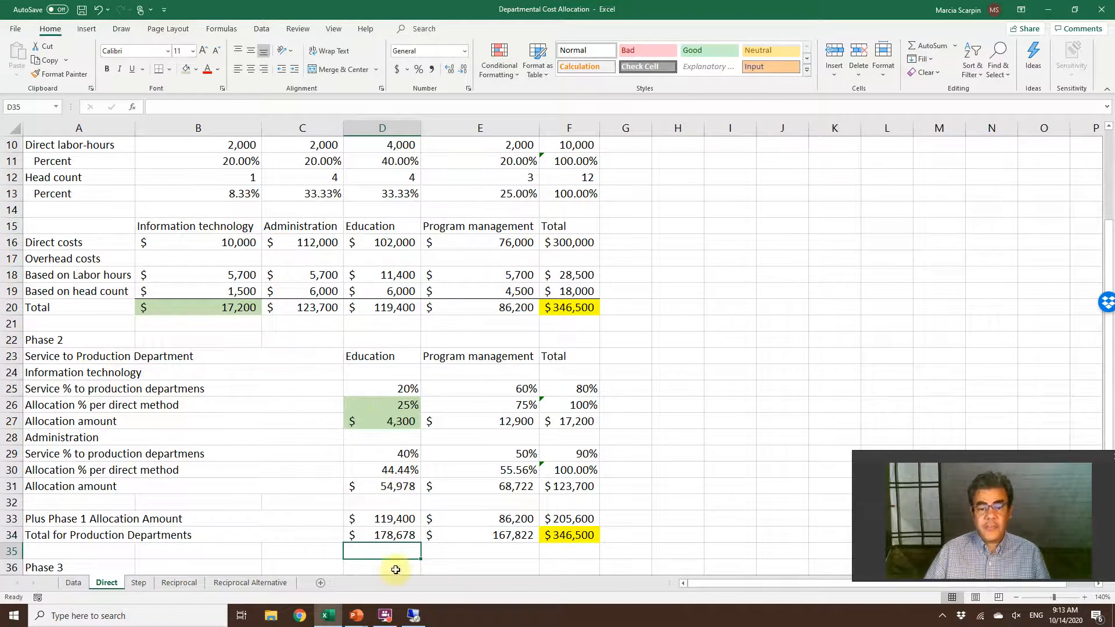
- Compare the production departments' total in F34 with the earlier cost totals and the Phase 3 program total in F44
click(581, 538)
scroll(609, 498, up, 3)
scroll(612, 501, down, 1)
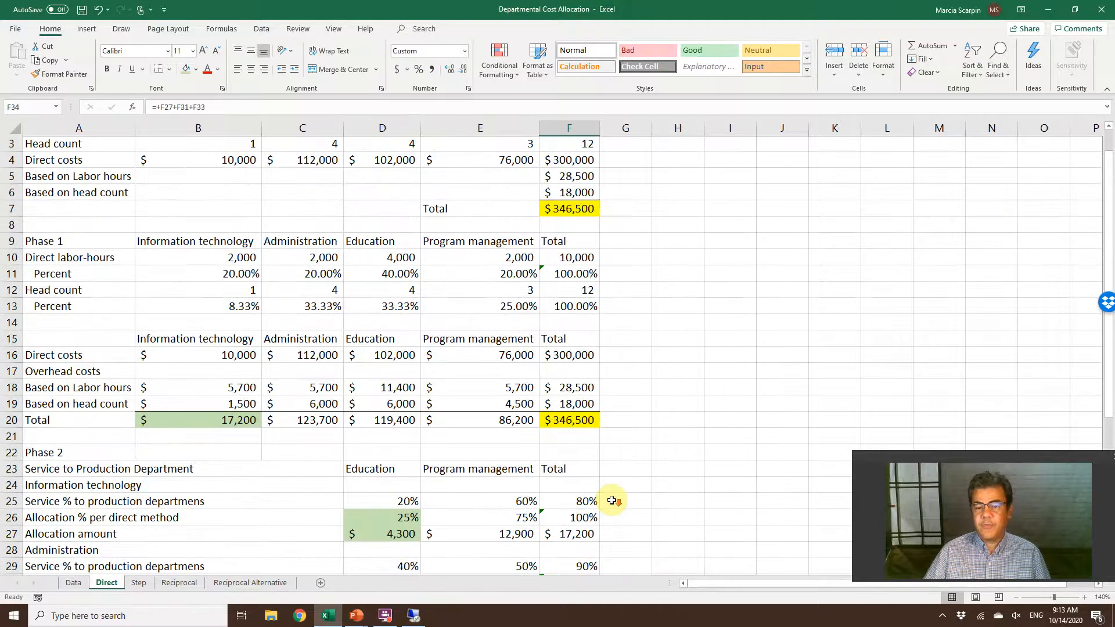
scroll(613, 501, down, 3)
scroll(612, 500, down, 3)
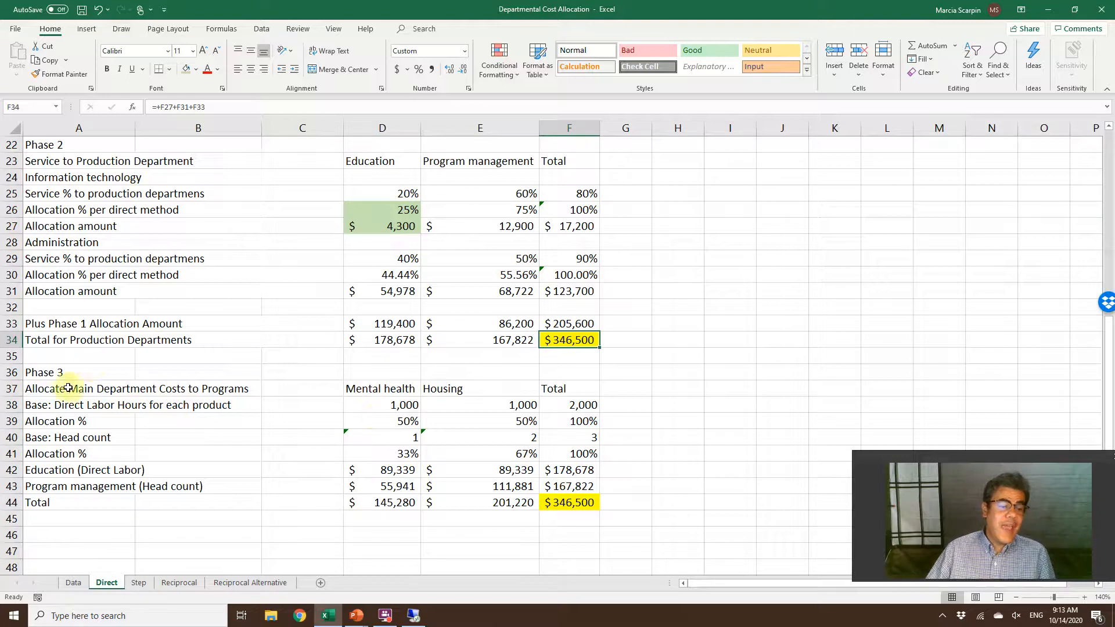
drag(49, 374, 572, 503)
click(572, 501)
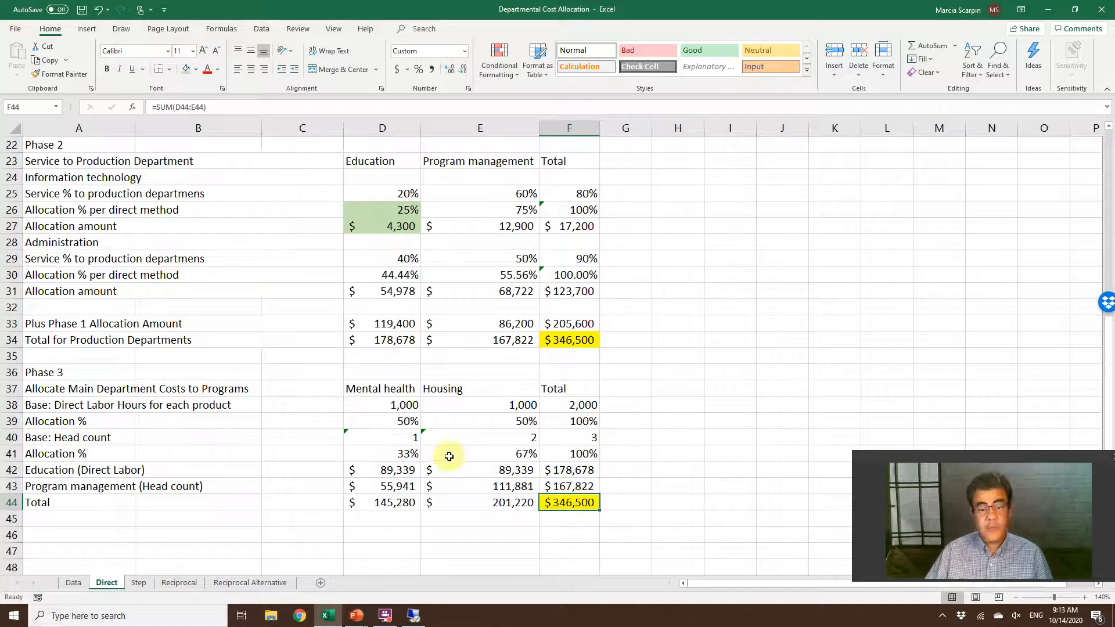
- Trace the Phase 3 allocation bases to the labor hours and head count for Mental health and Housing on the Data sheet
click(379, 406)
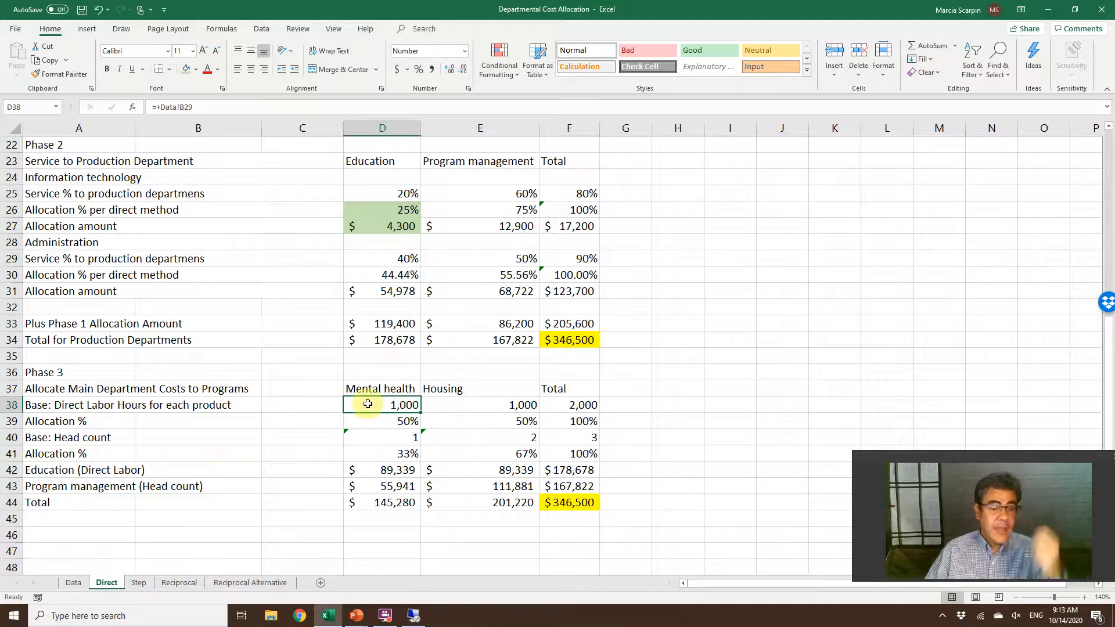
click(73, 583)
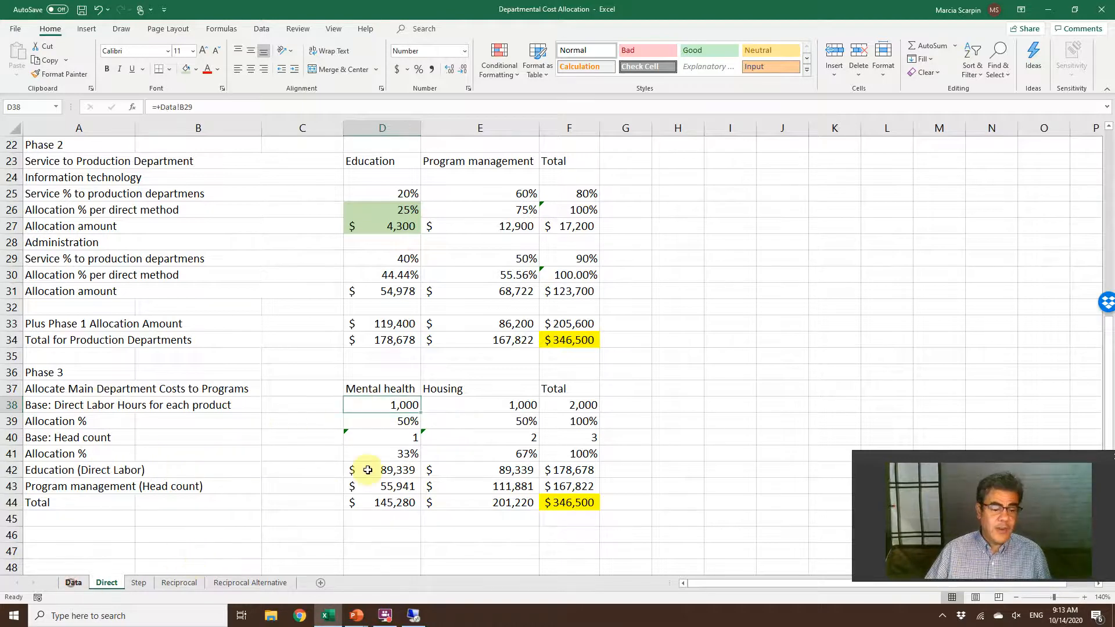
drag(335, 456, 336, 469)
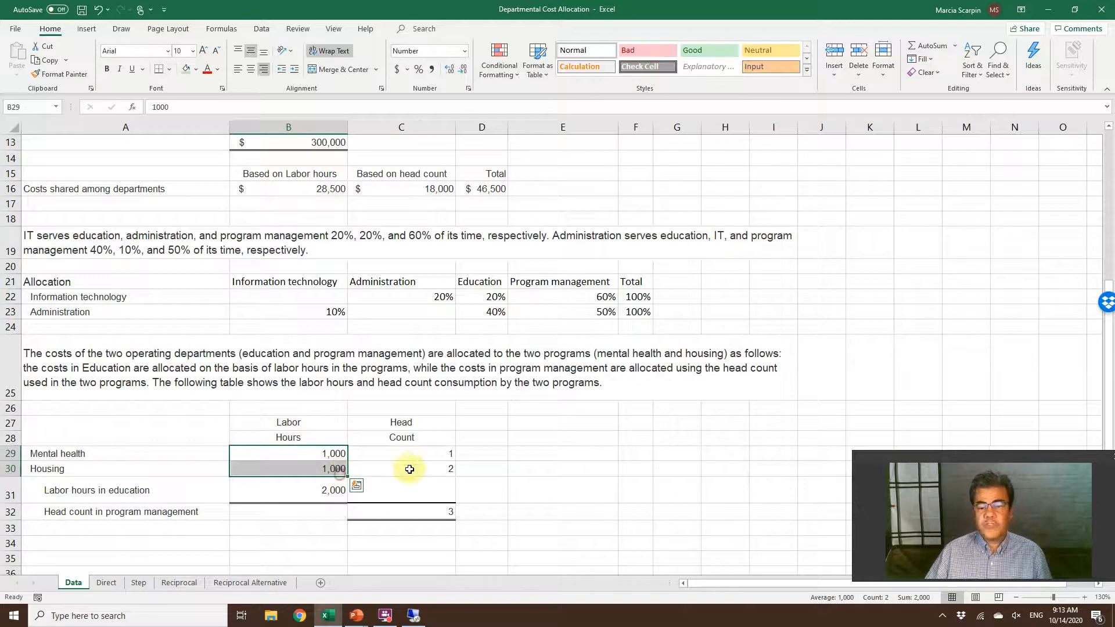
drag(448, 457, 453, 468)
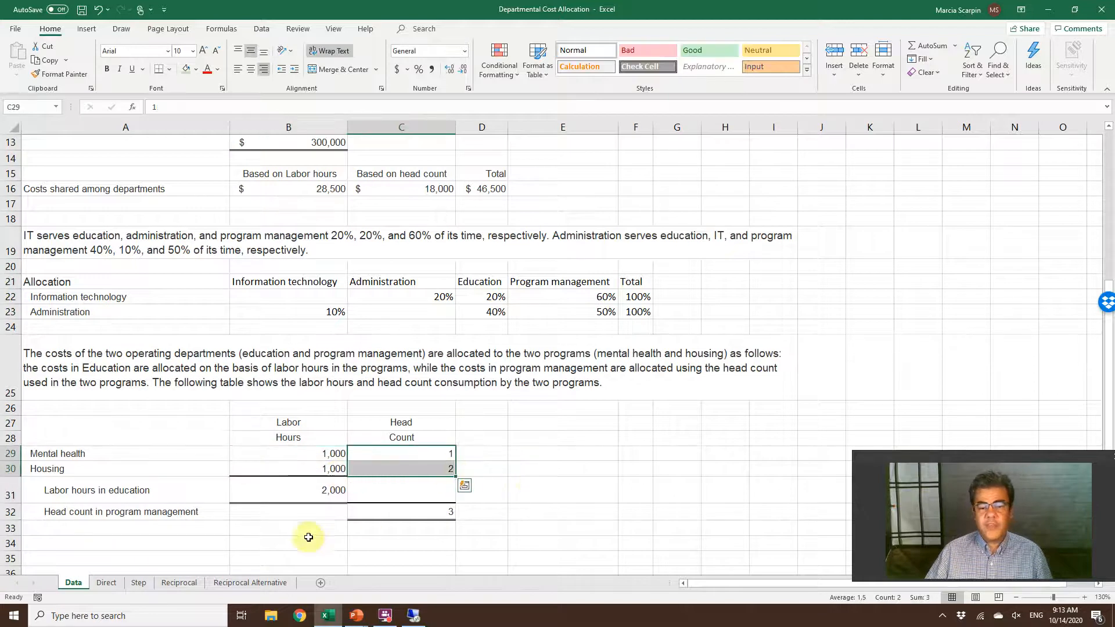
click(107, 582)
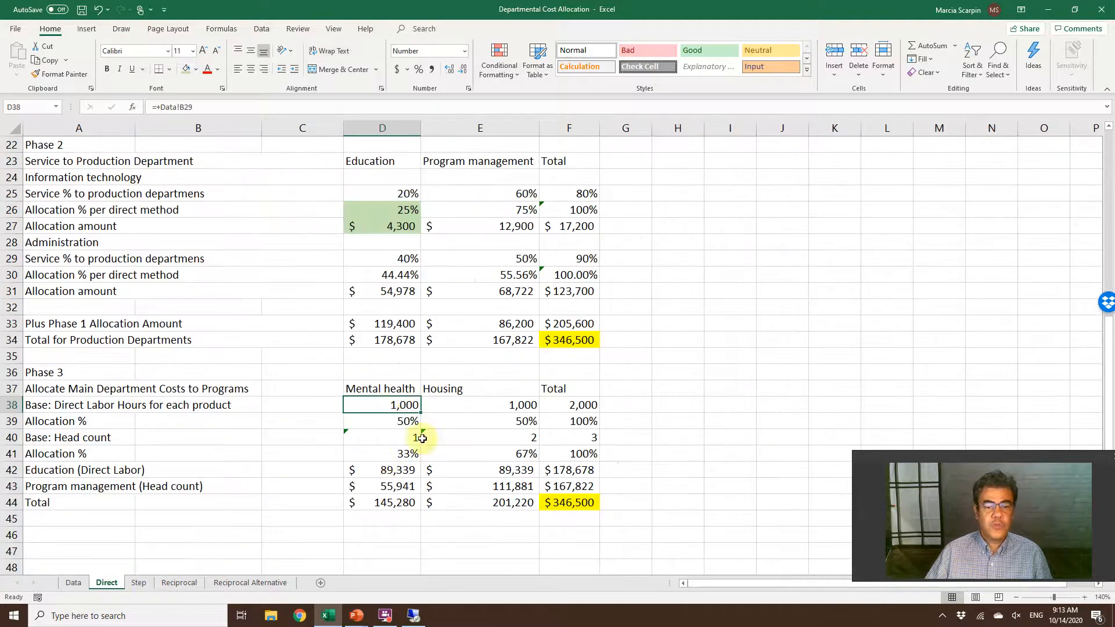
- Examine how Mental health's labor-hours allocation percentage in D39 is calculated from its base and the total in row 38
click(394, 420)
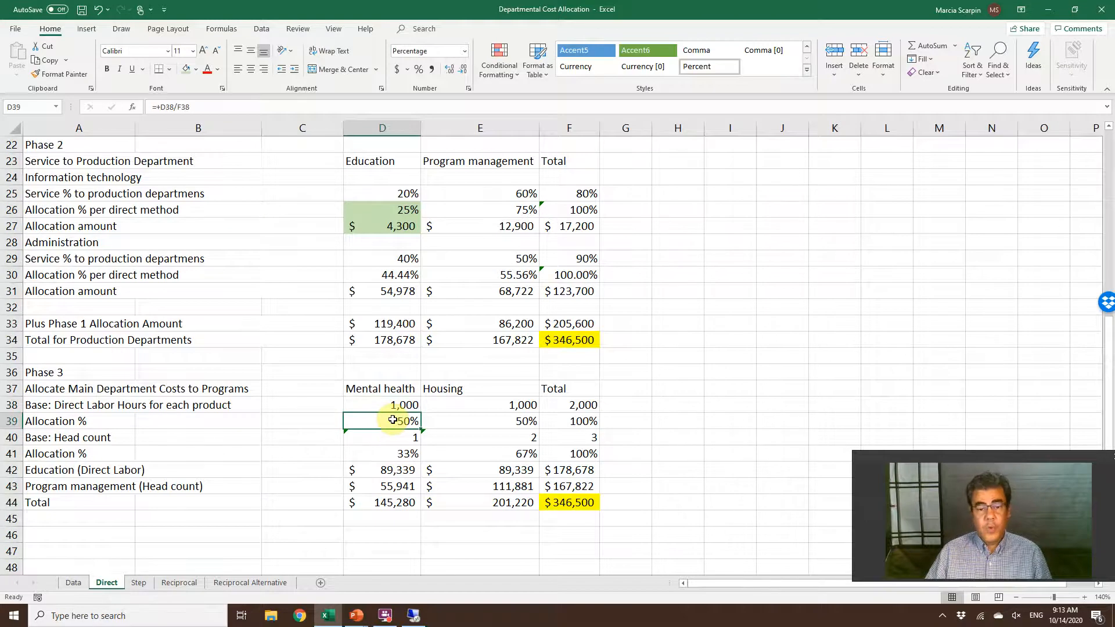
key(Up)
key(Right)
key(Right)
key(Down)
key(Left)
key(Left)
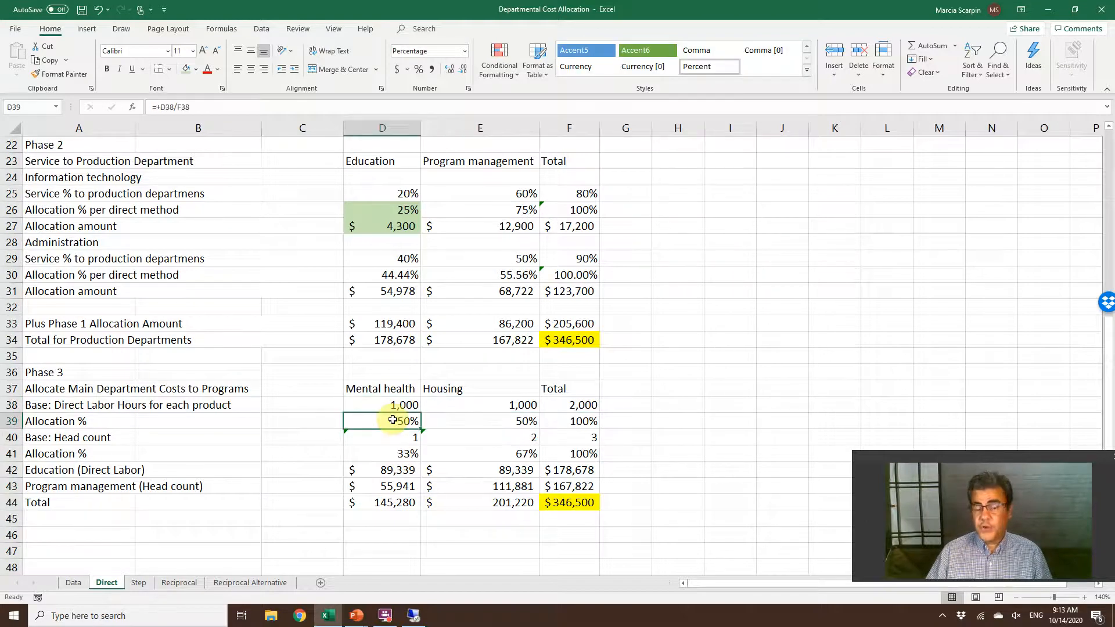
double_click(393, 420)
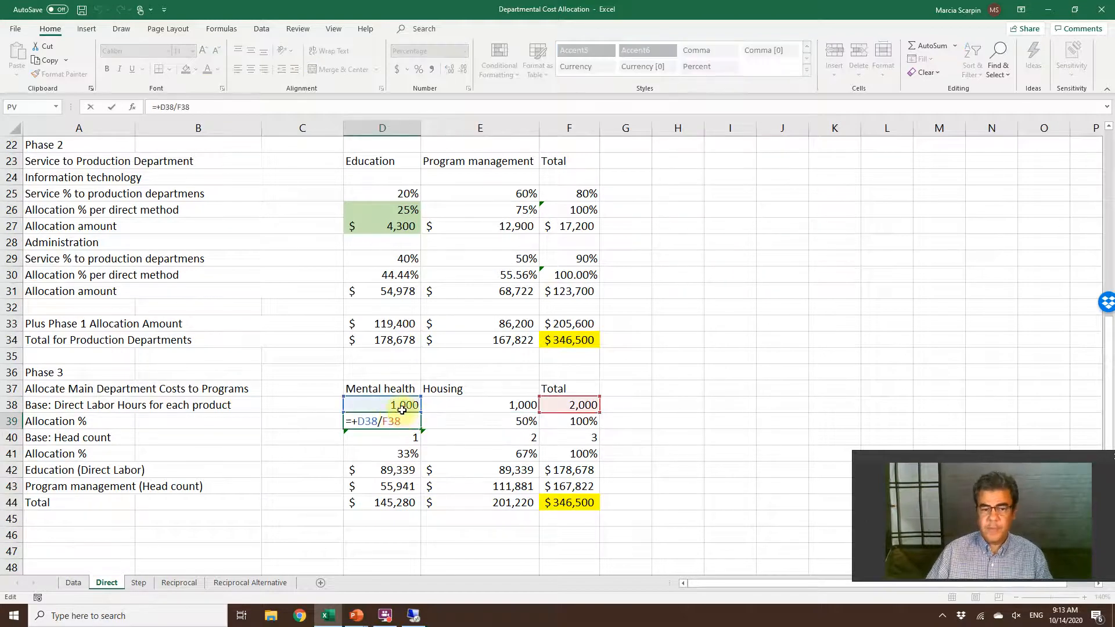
key(Escape)
- Examine the head count bases in row 40 and the formula for Mental health's head count allocation percentage in D41
click(385, 441)
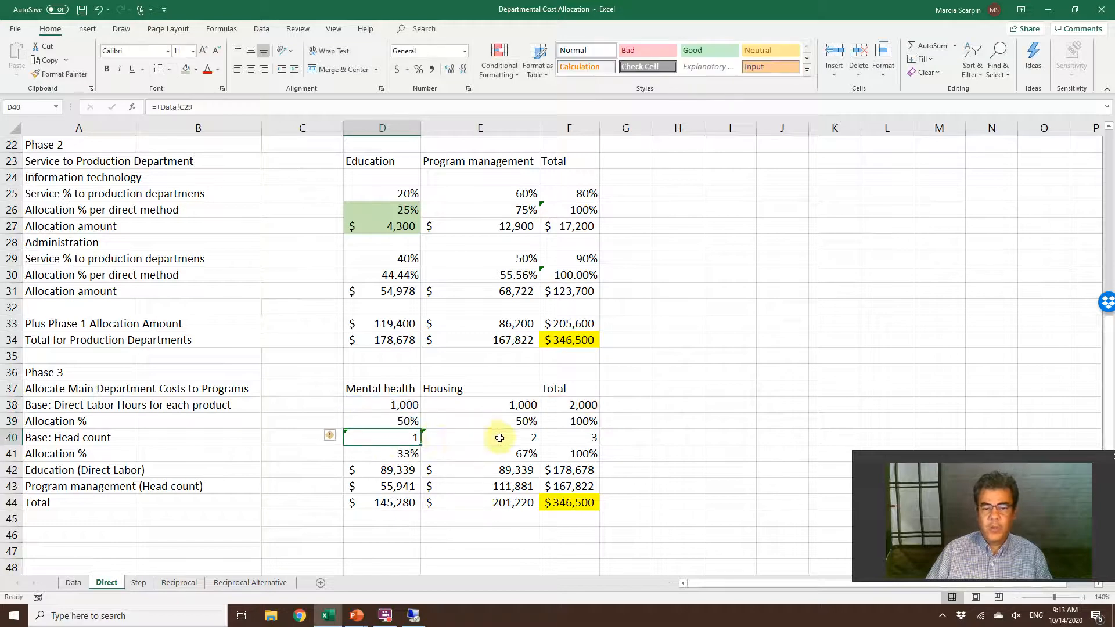
click(498, 437)
click(389, 456)
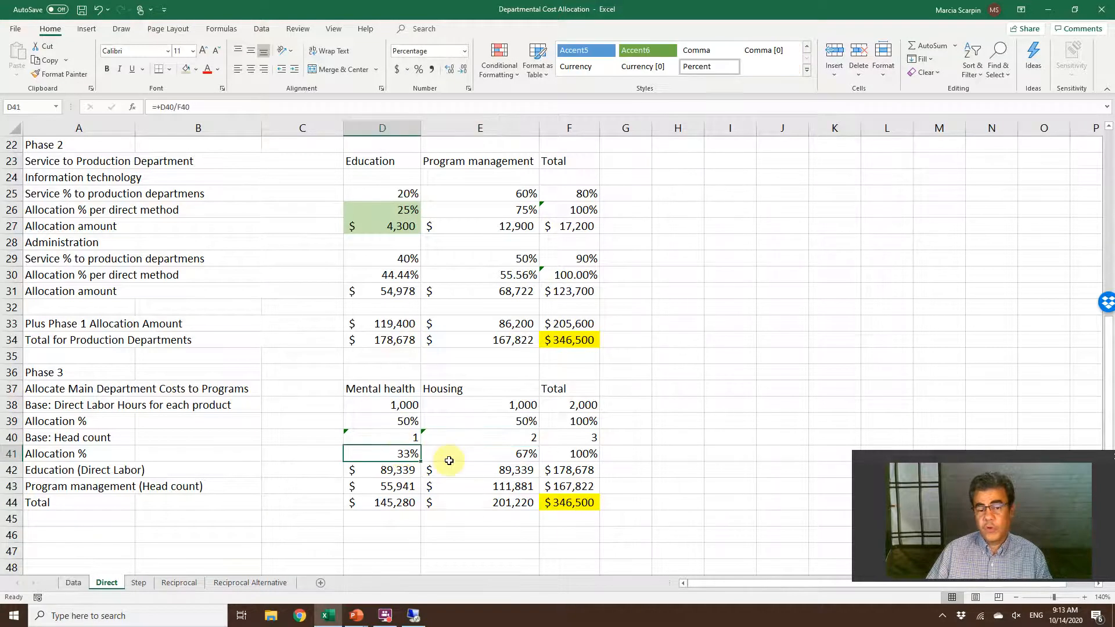
key(F2)
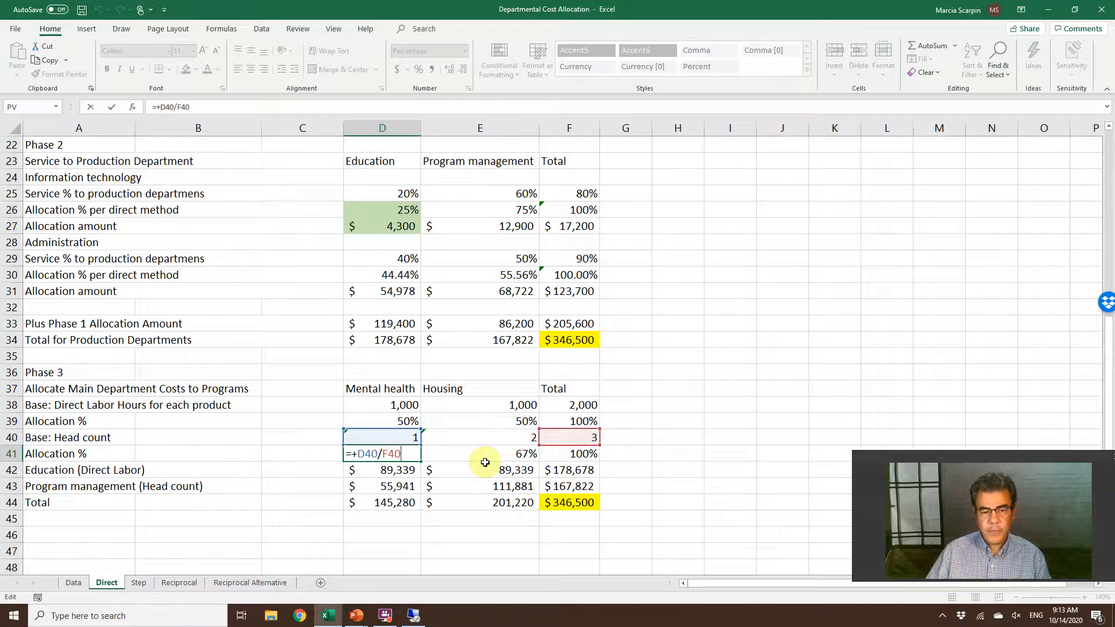
key(Return)
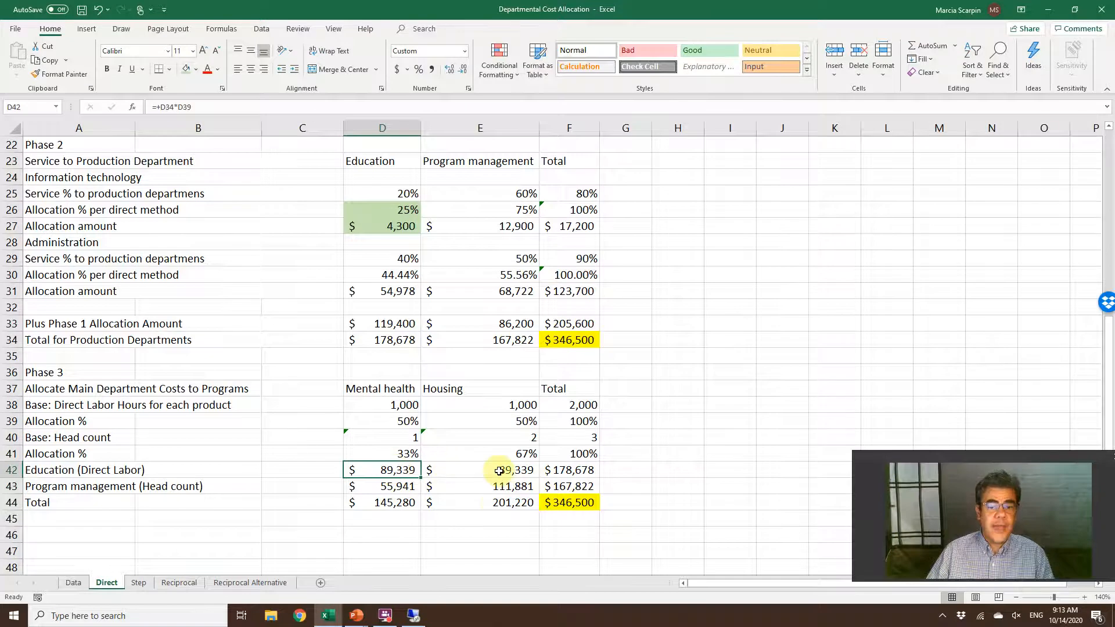
- Clear the Education (Direct Labor) amounts for Mental health and Housing in D42 and E42
click(498, 471)
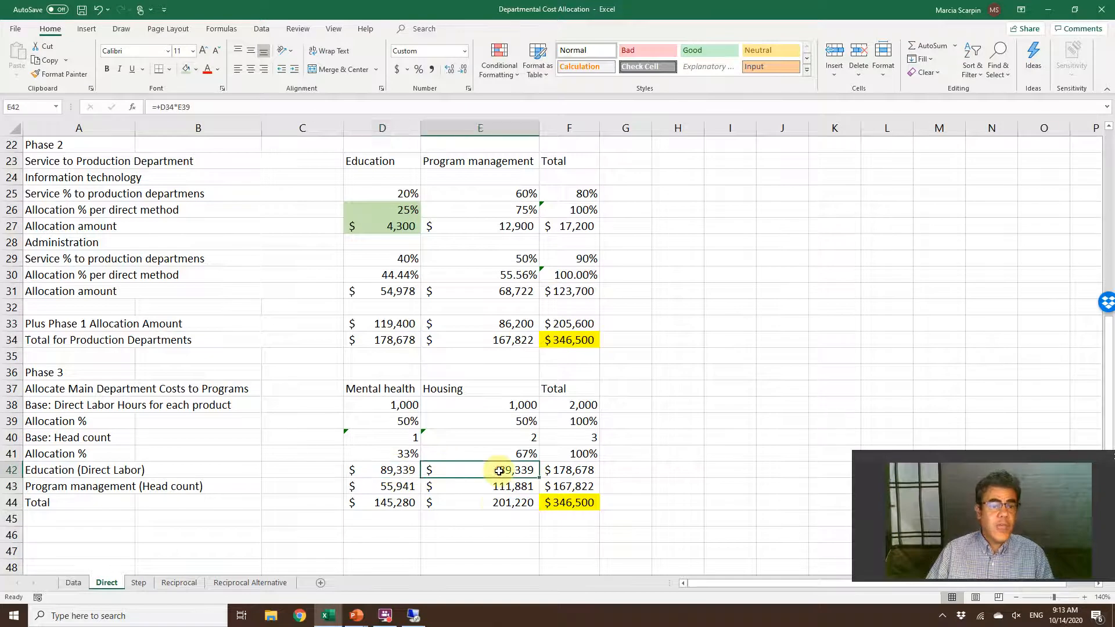
click(409, 473)
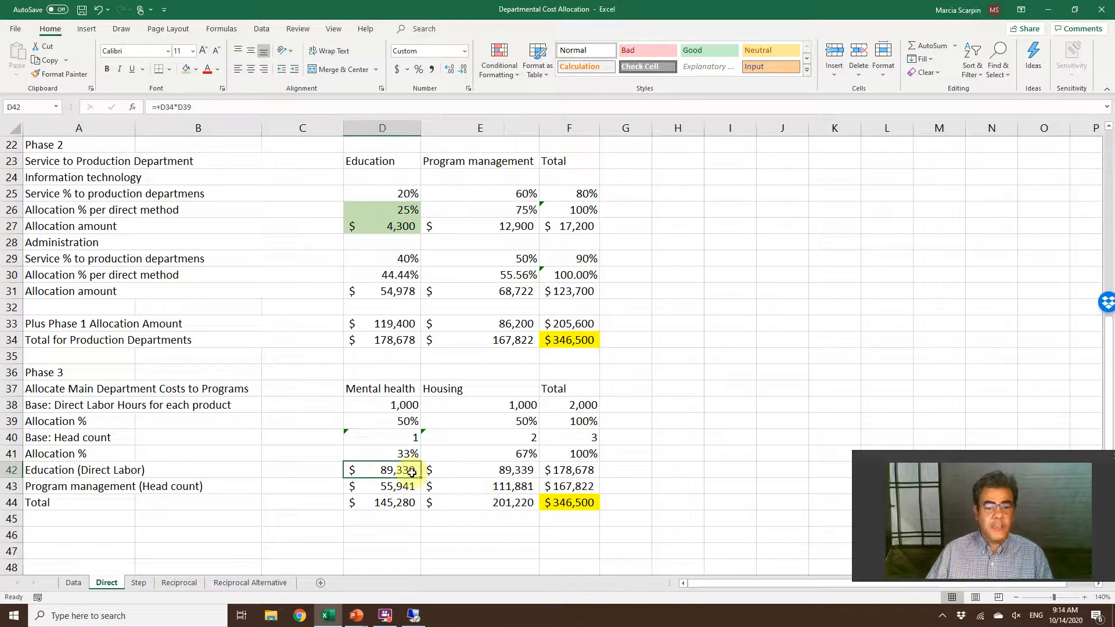
key(Delete)
key(Right)
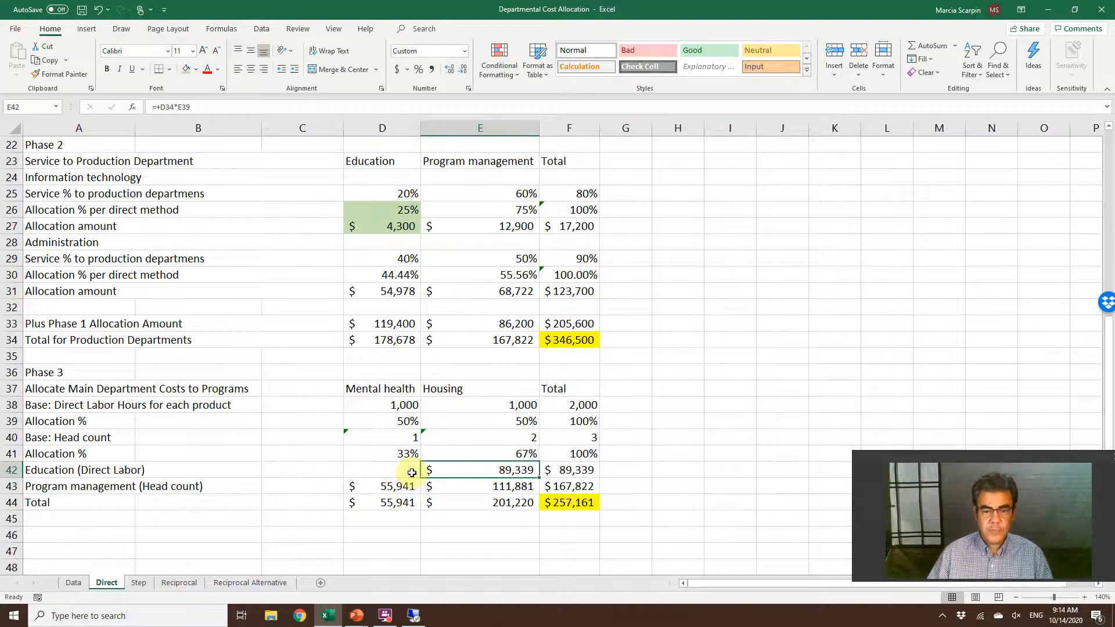
key(Delete)
key(Left)
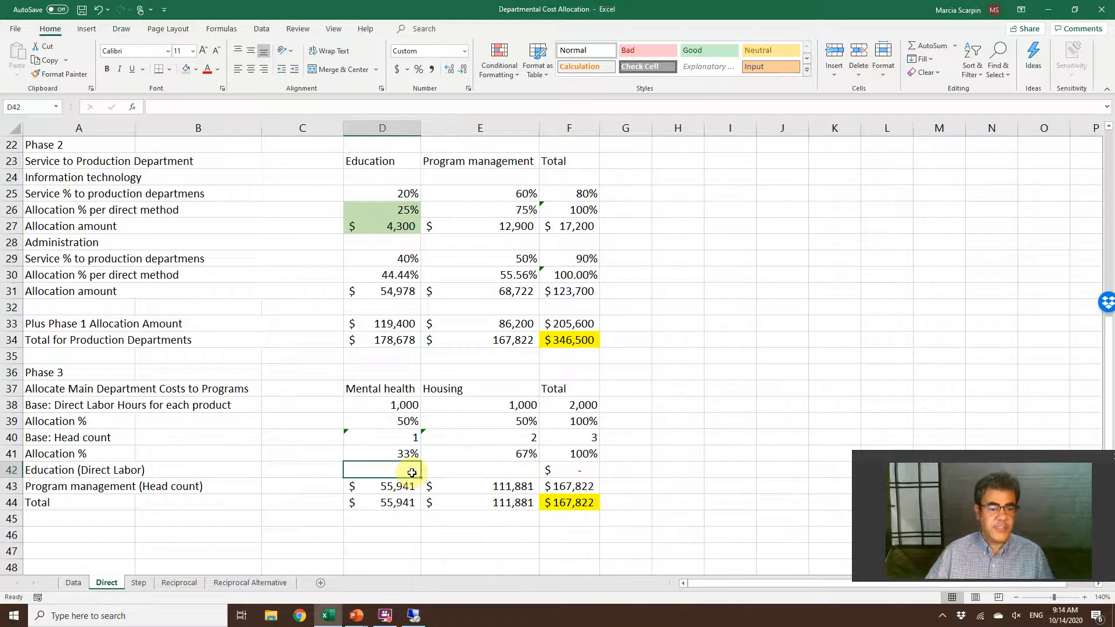
- Enter the formula +$D$34*D39 in D42 for Education's direct labor allocation and copy it across to E42
text(+)
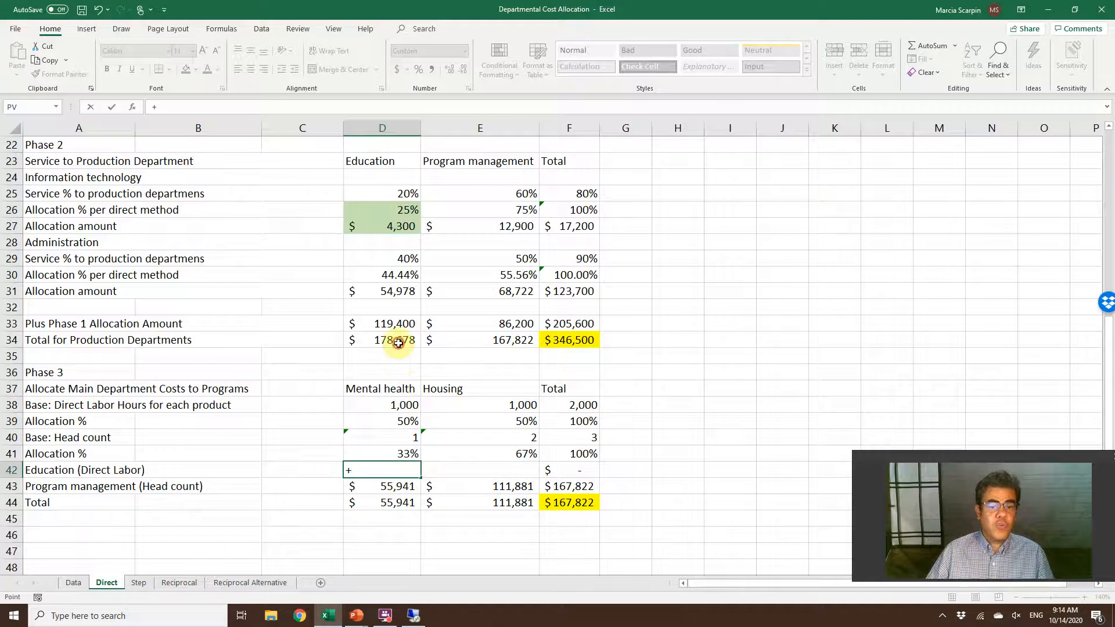
click(398, 343)
text(*)
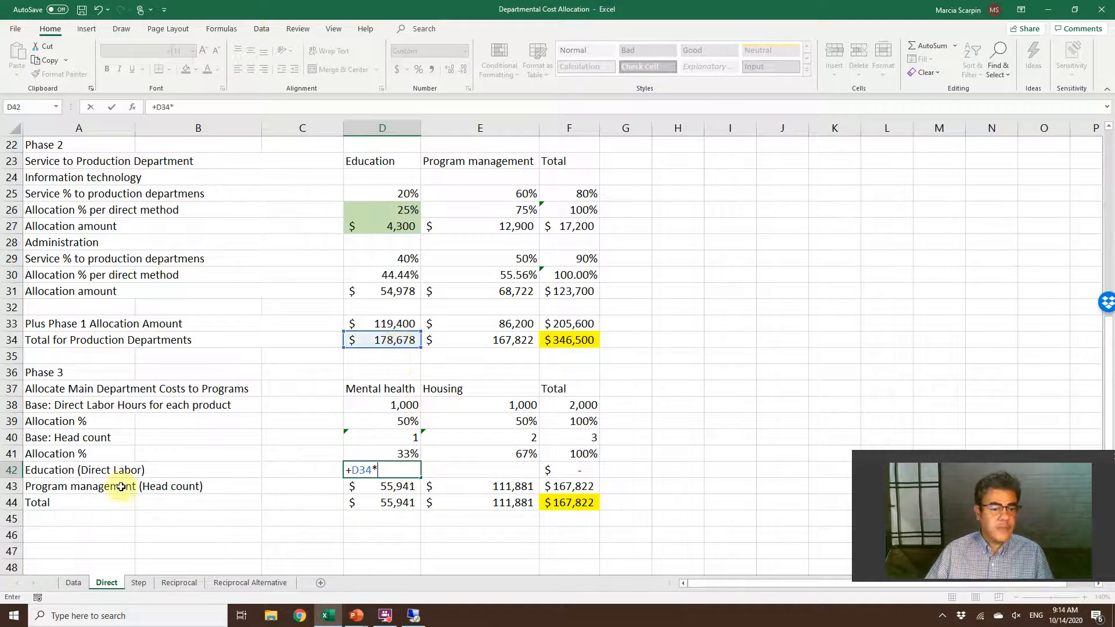
key(F4)
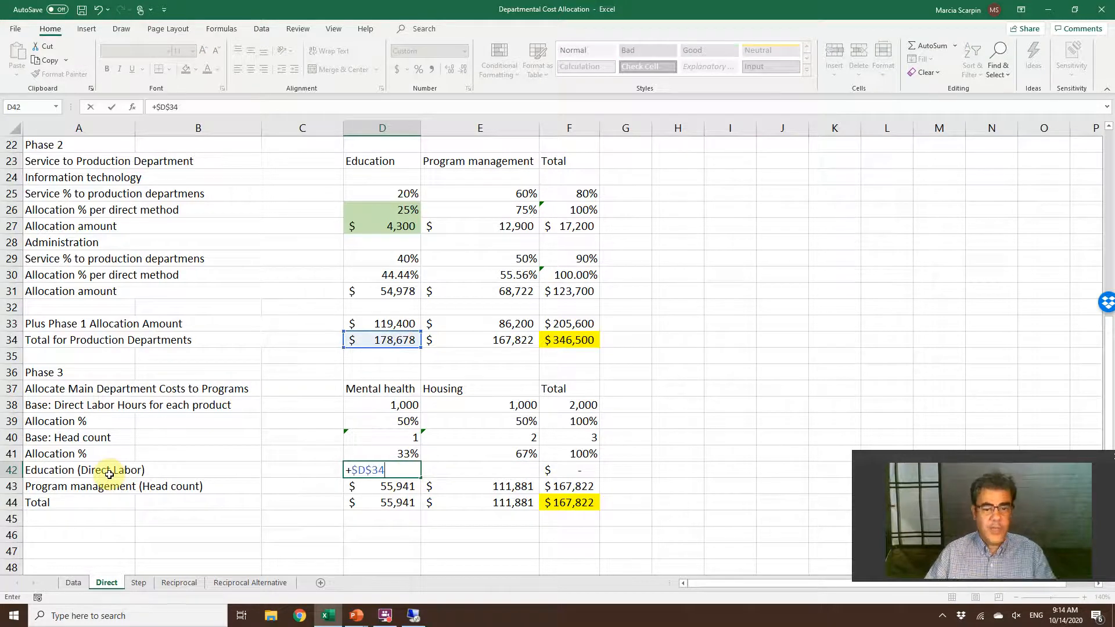
text(*)
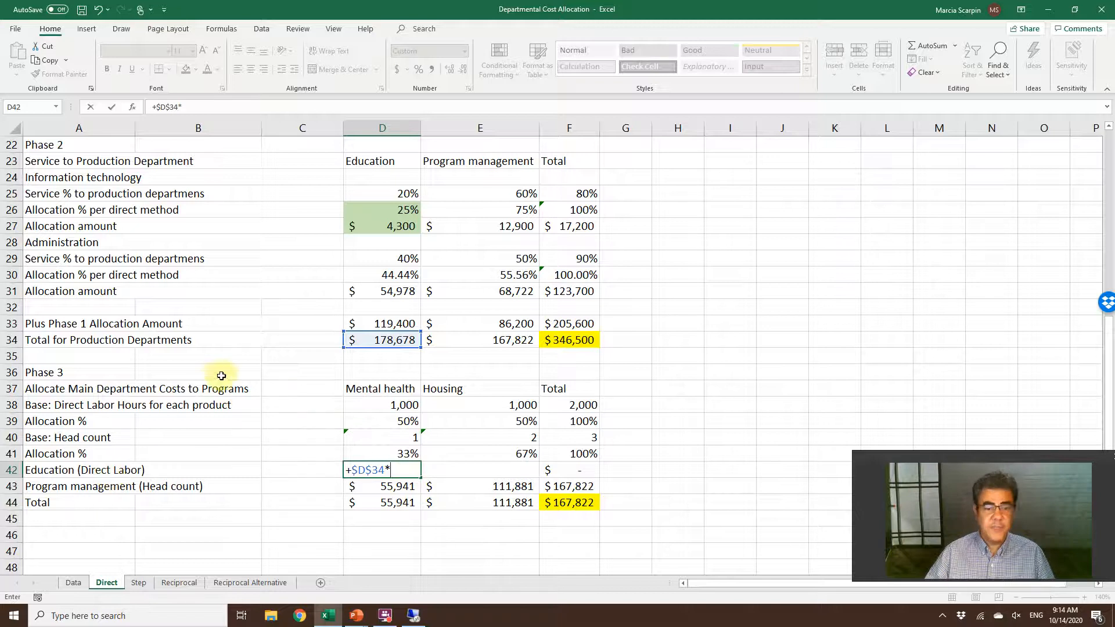
click(395, 421)
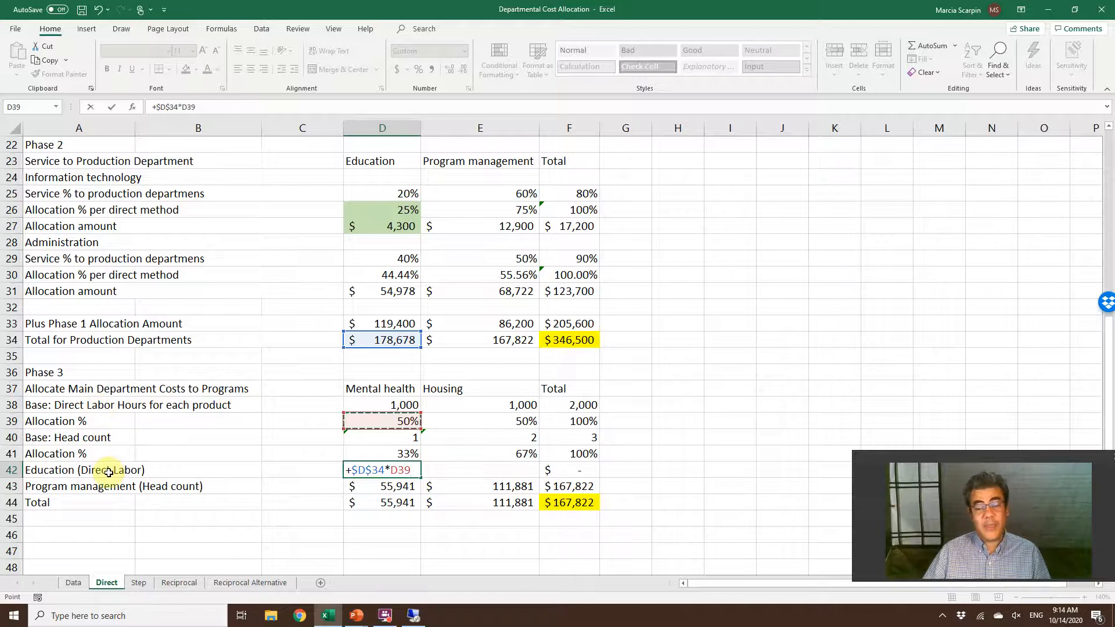
key(ctrl+Return)
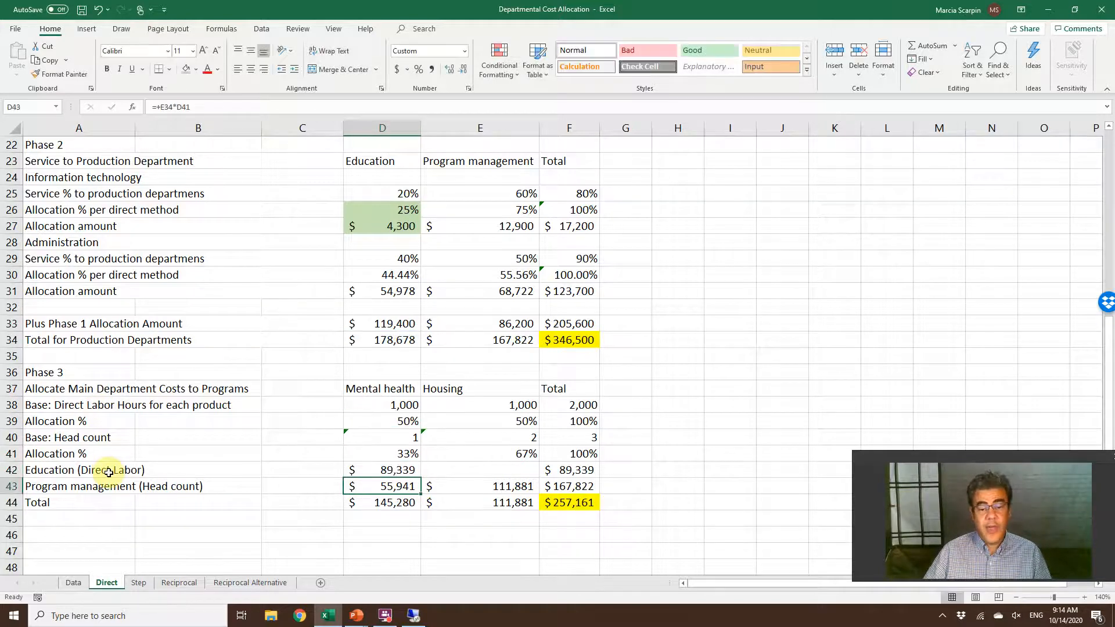
key(ctrl+c)
key(Right)
key(Return)
- Shade D42 and its two source cells, D34 and D39, with a light grey fill
click(410, 470)
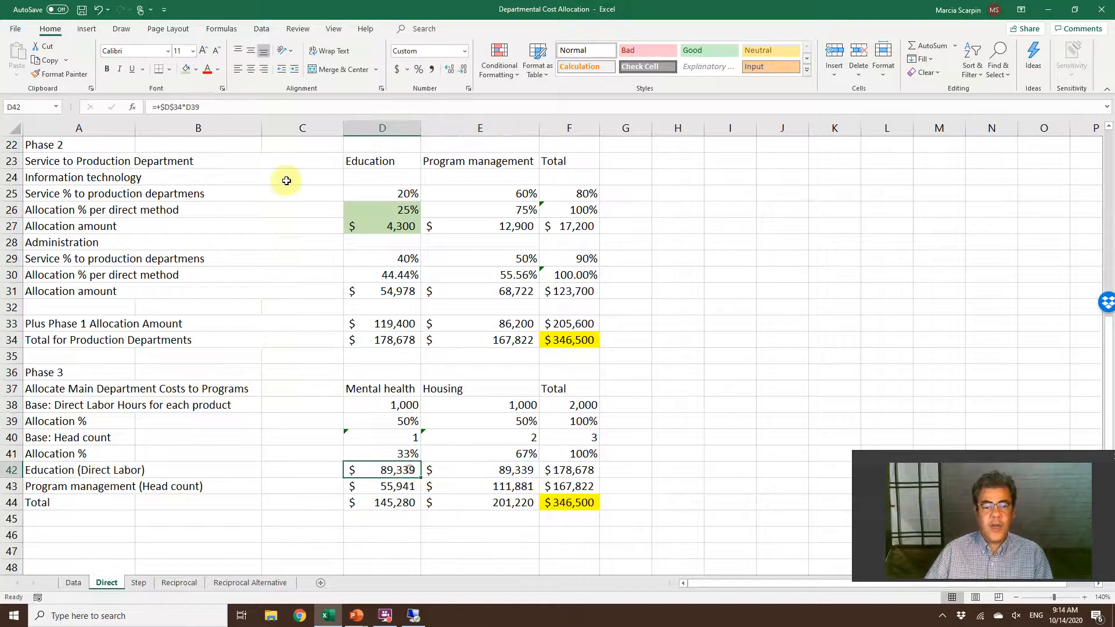
click(197, 70)
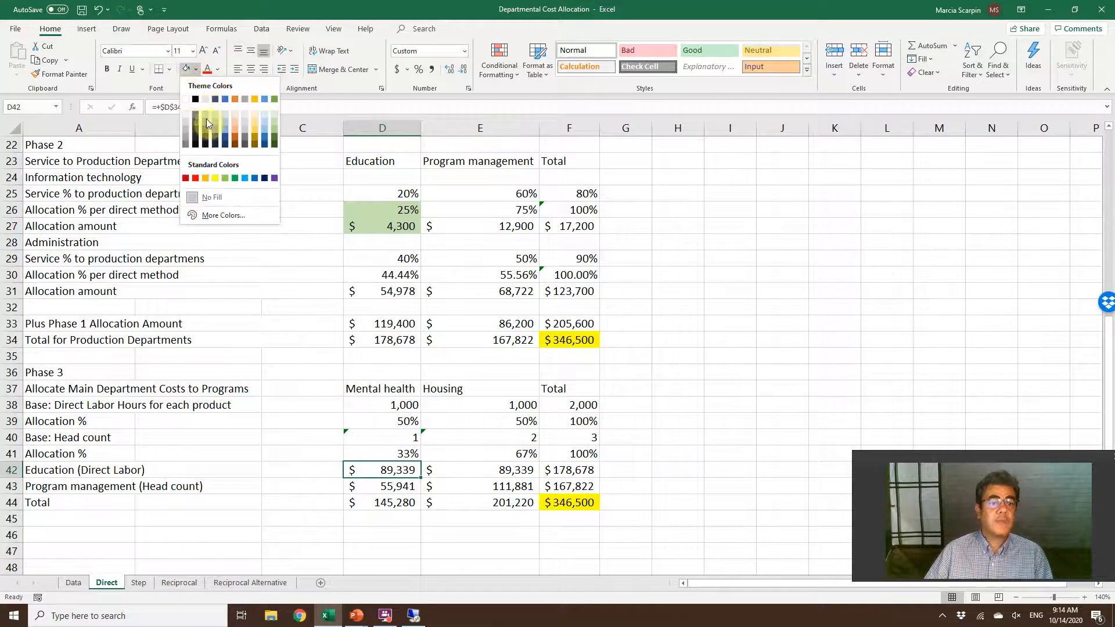
click(188, 119)
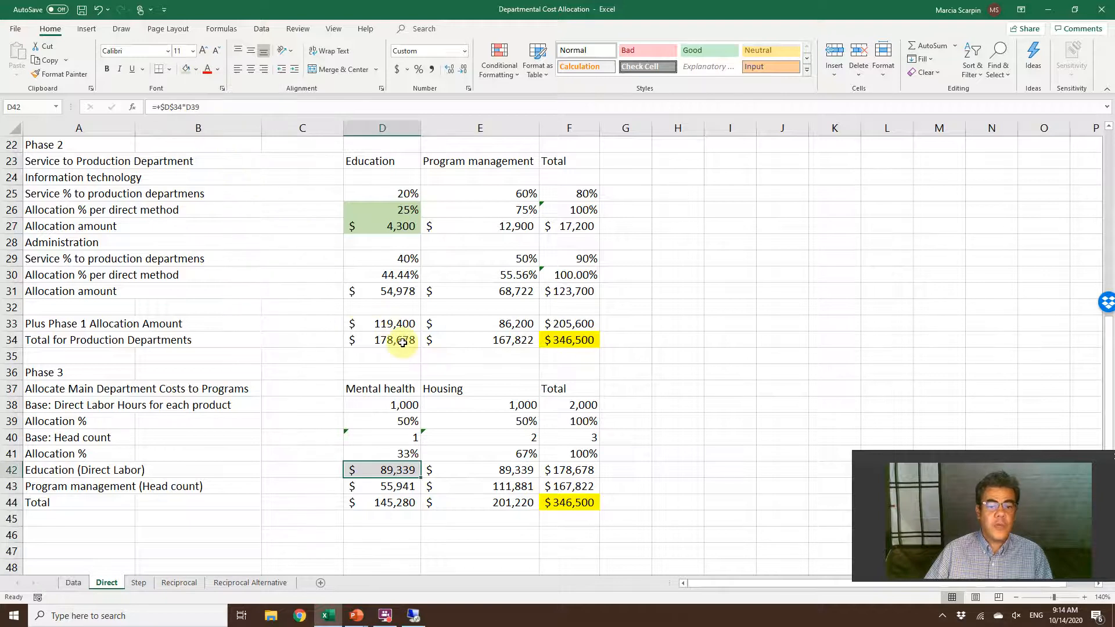
click(402, 343)
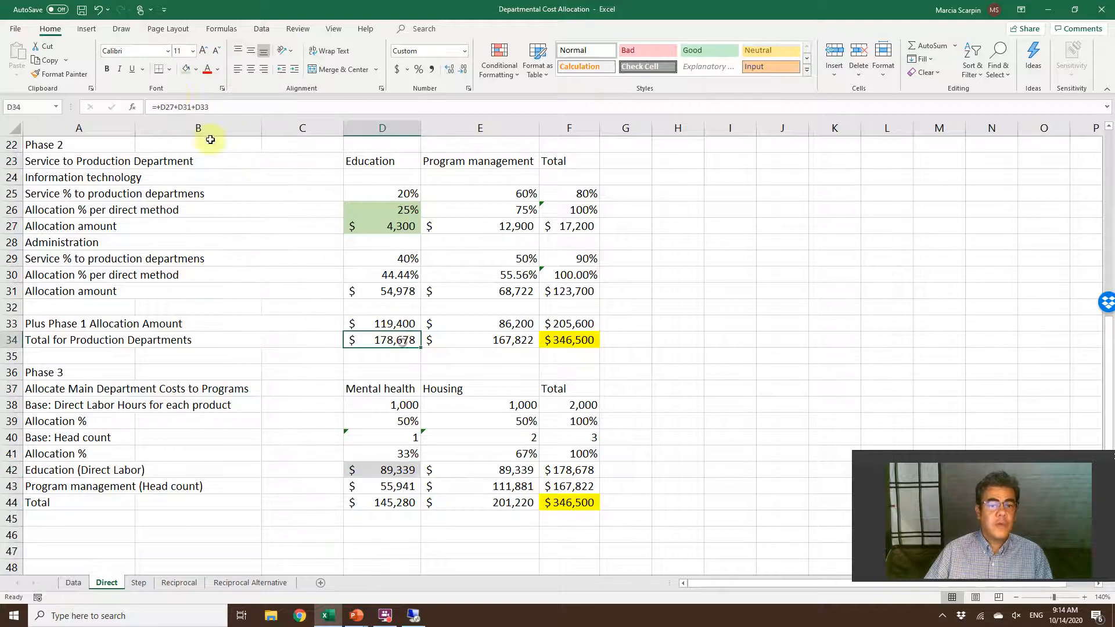
click(186, 69)
click(406, 419)
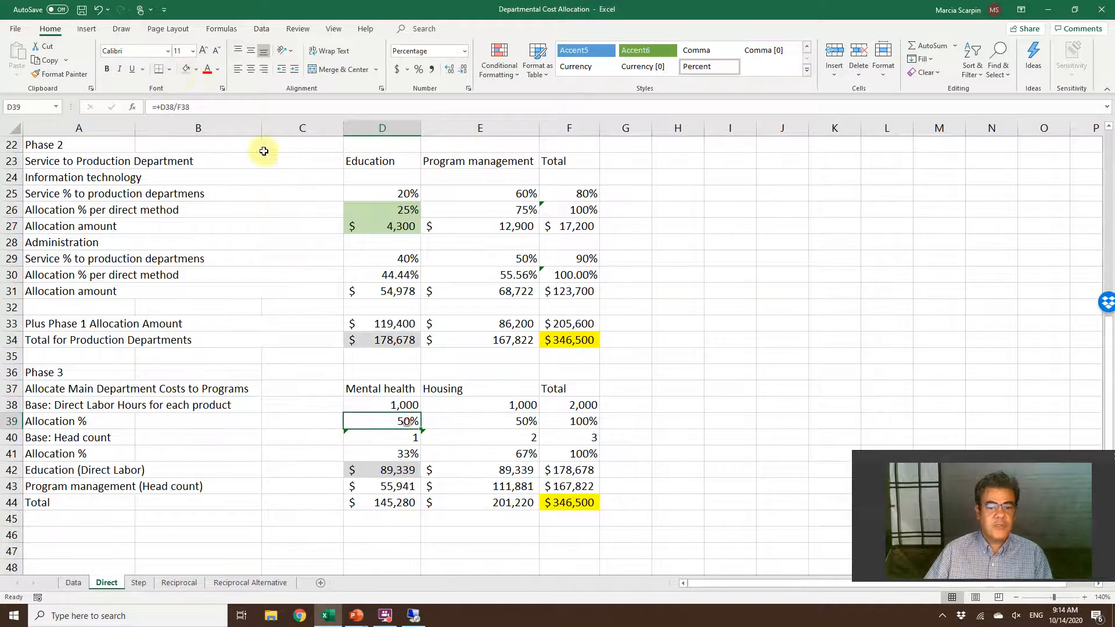
click(186, 69)
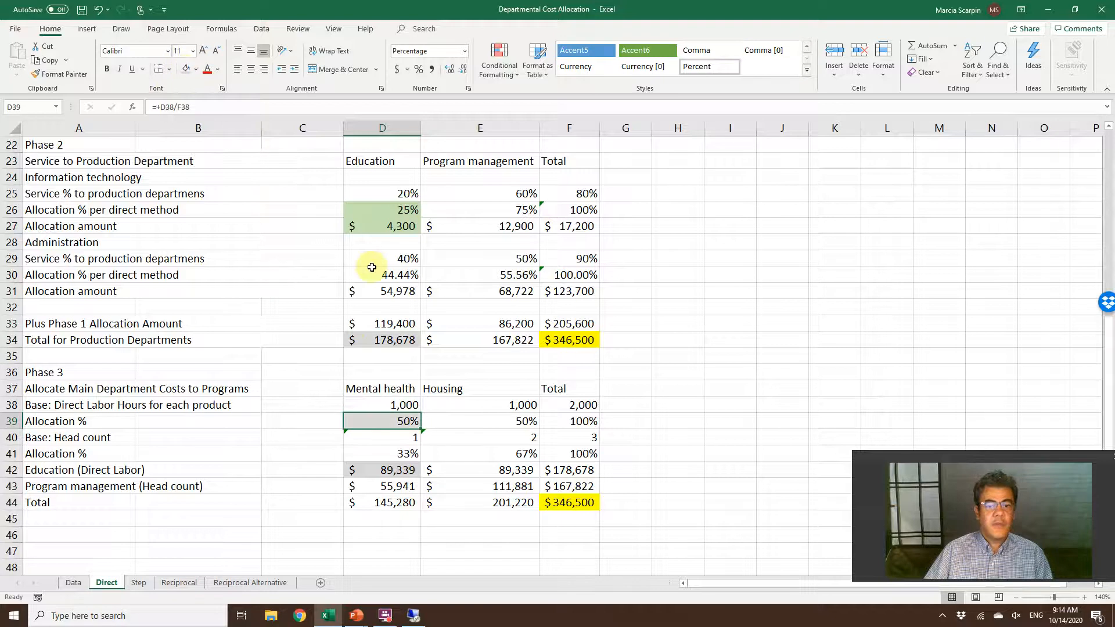
- Replace the Program management (Head count) formula in D43 with +$E$34*D41 and copy it across to E43
click(382, 486)
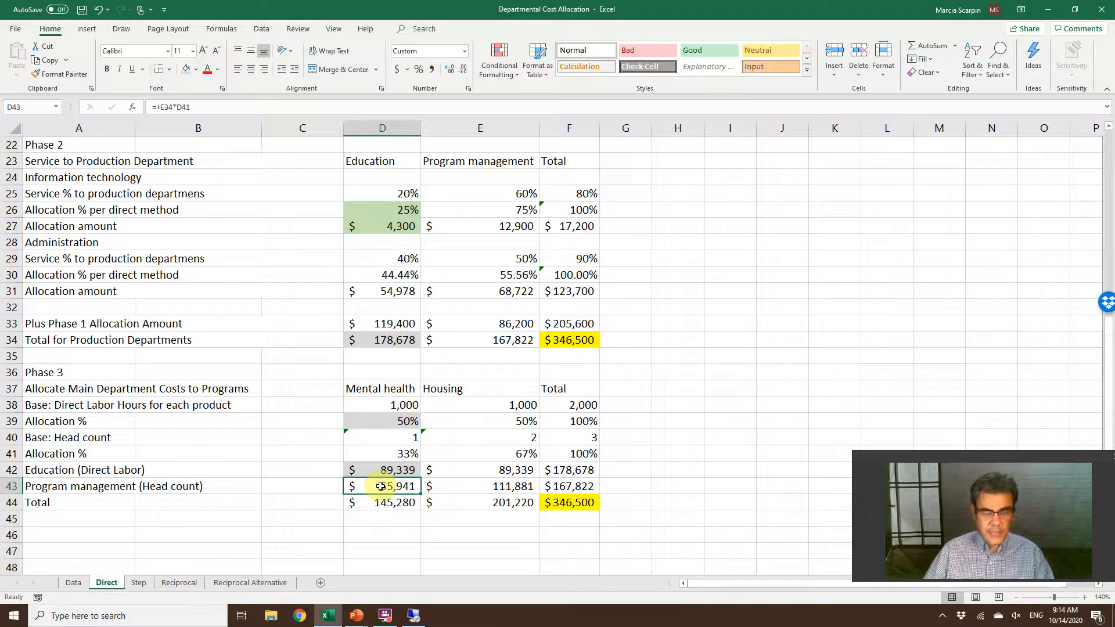
key(Delete)
text(+)
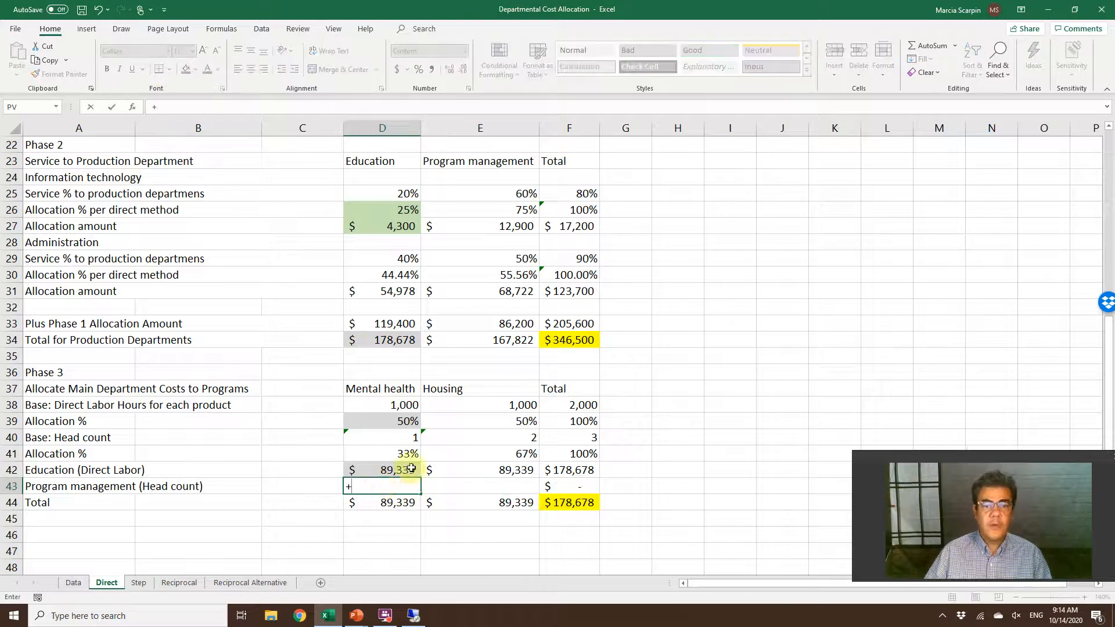
click(518, 341)
key(F4)
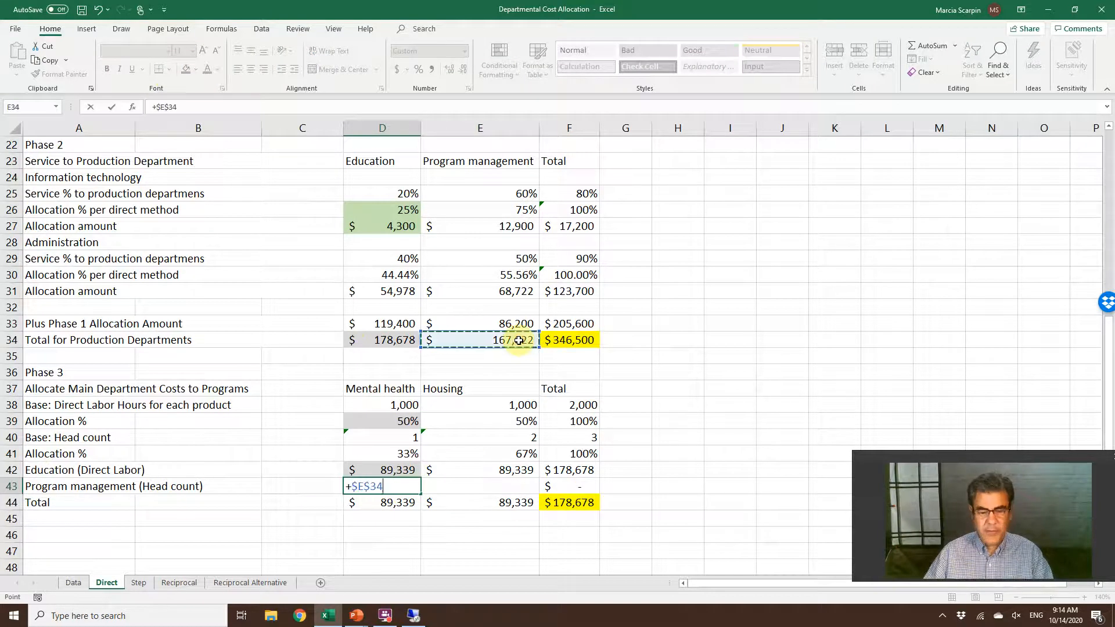
text(*)
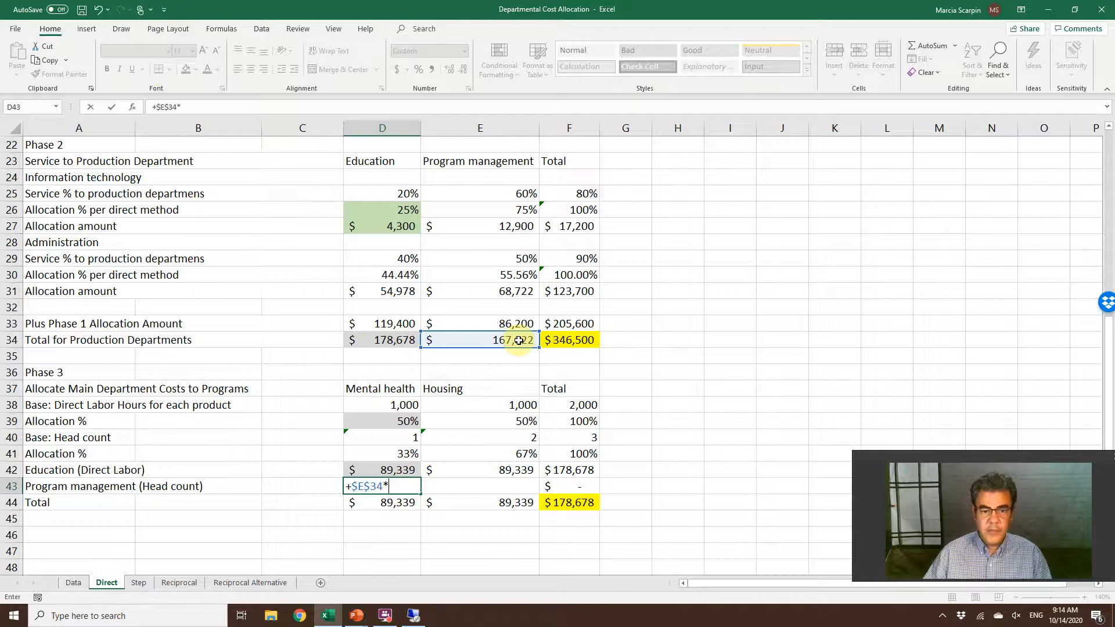
click(392, 448)
key(Return)
key(Up)
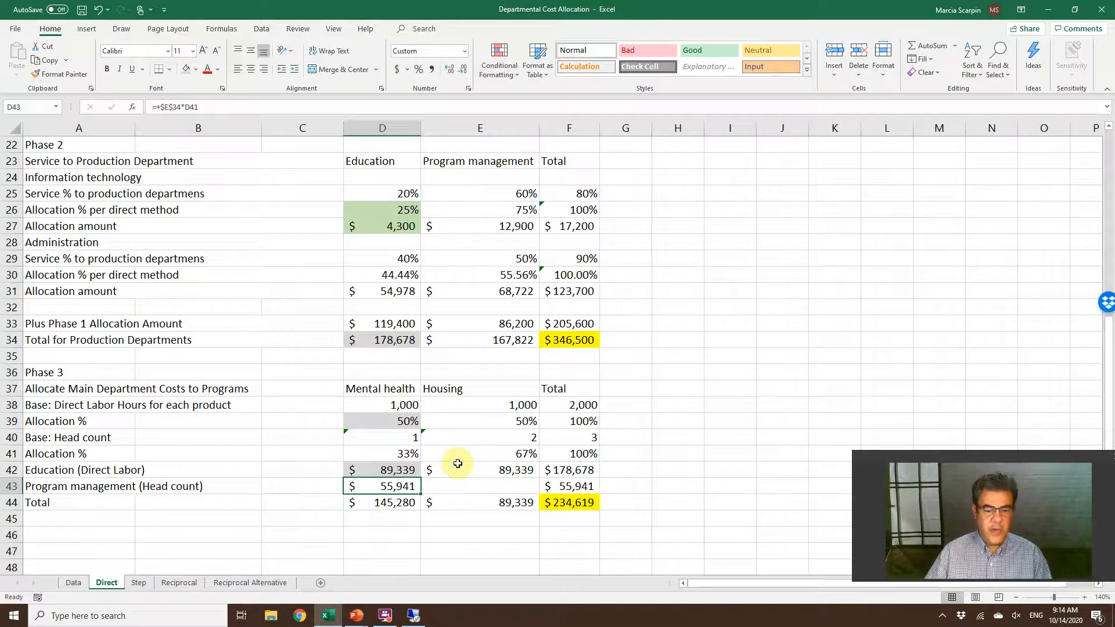
key(Right)
key(ctrl+r)
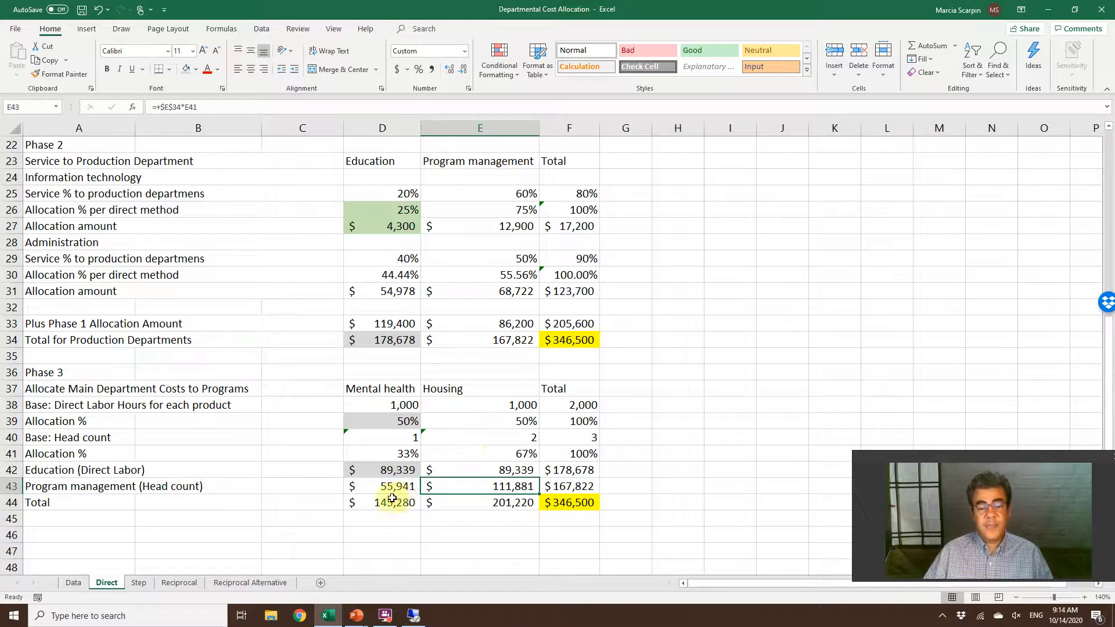
- Compare the Phase 3 program totals in row 44 with the overall cost totals in F7 and F20
drag(384, 503, 474, 506)
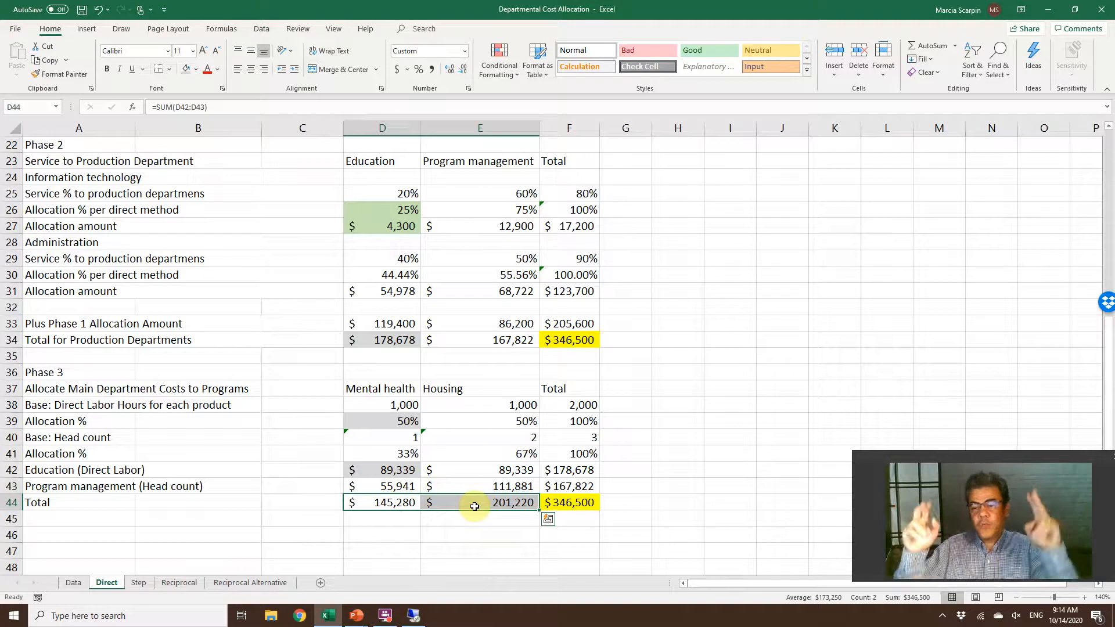
click(571, 506)
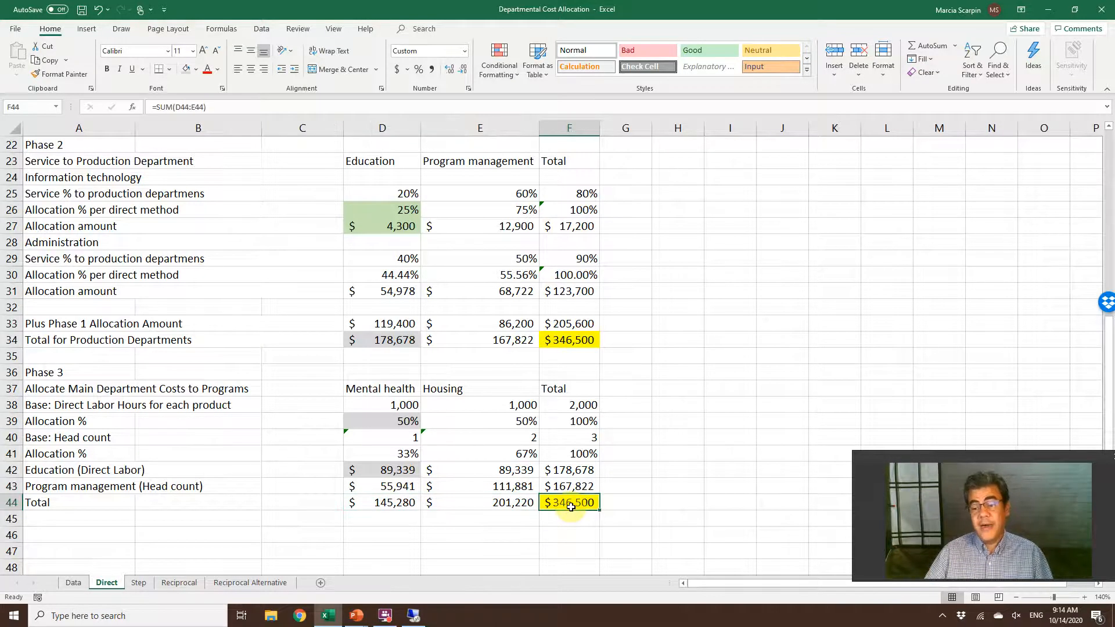
scroll(549, 480, up, 5)
scroll(548, 481, up, 2)
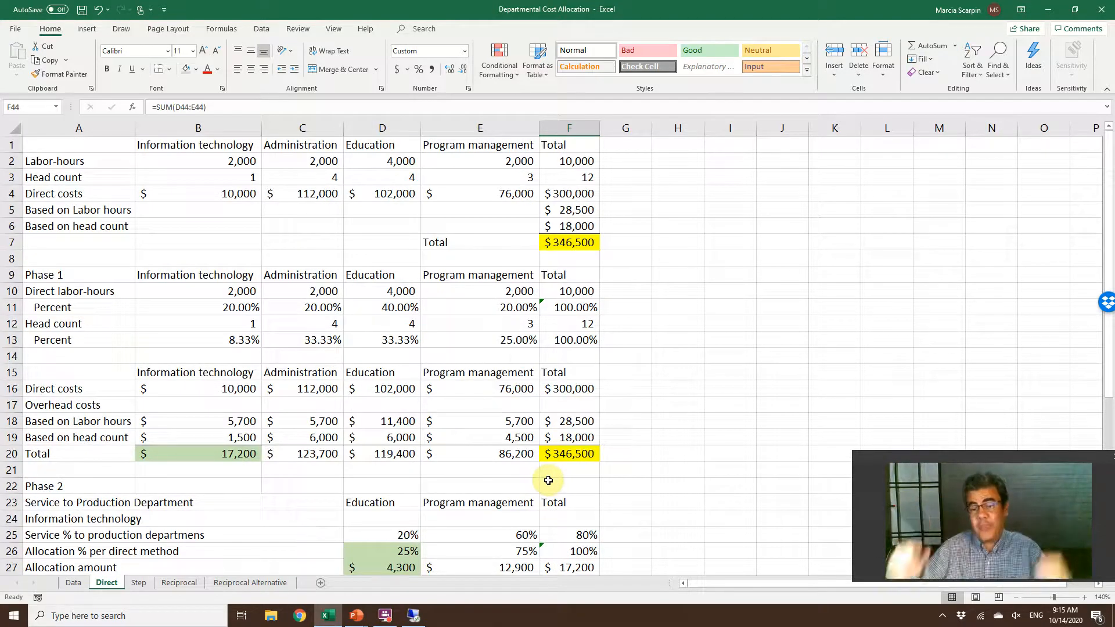
scroll(495, 364, down, 2)
scroll(494, 364, up, 2)
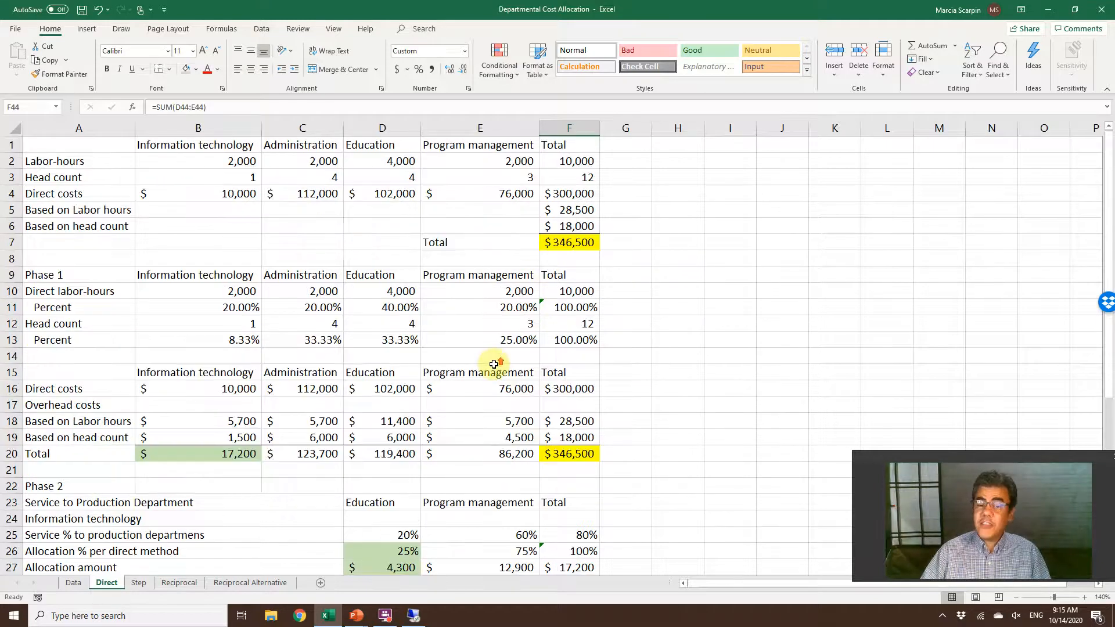
- On the Step sheet, make the Phase 2 block A22:G31 bold
click(138, 583)
drag(87, 459, 639, 521)
click(107, 69)
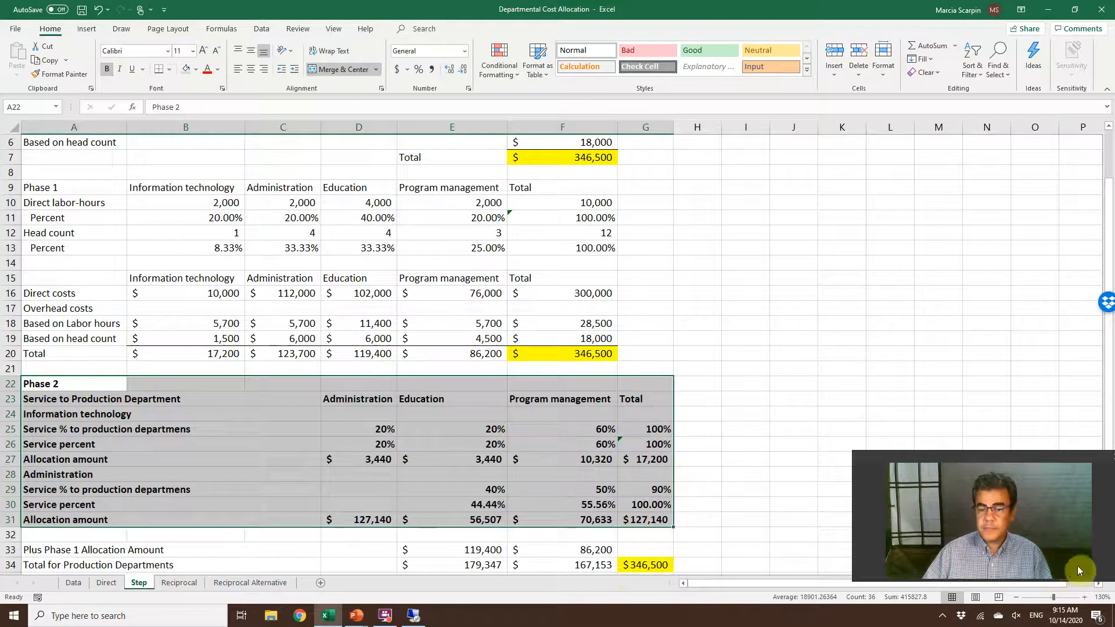
click(1085, 597)
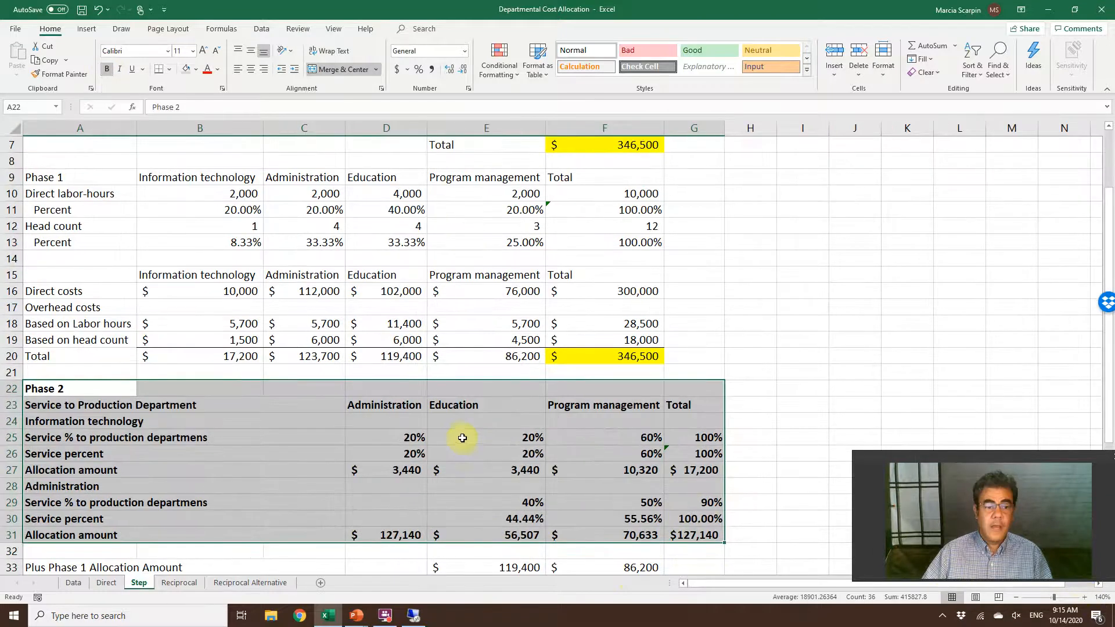
- Examine the percentages that Information technology and Administration provide to each other in the Data sheet's allocation table, B22:C23
click(246, 401)
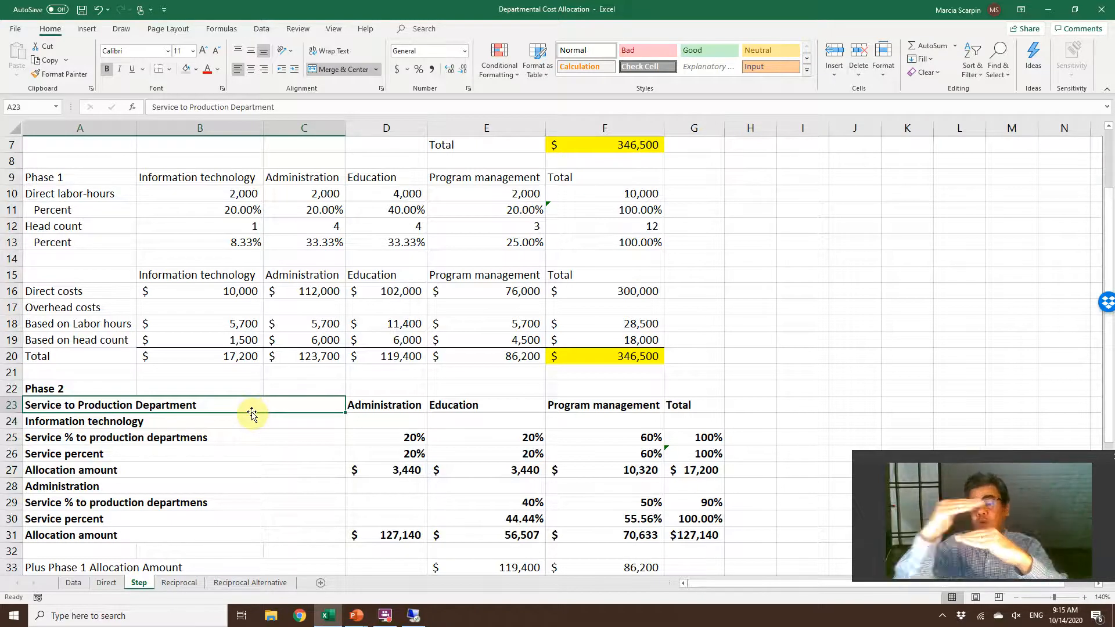
click(72, 584)
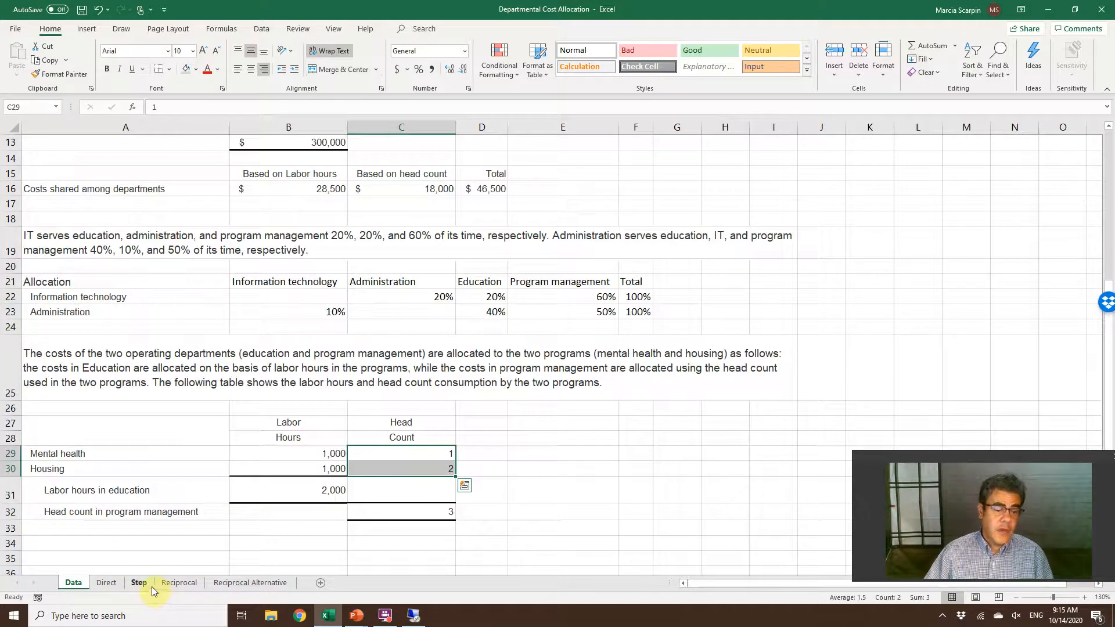
click(149, 585)
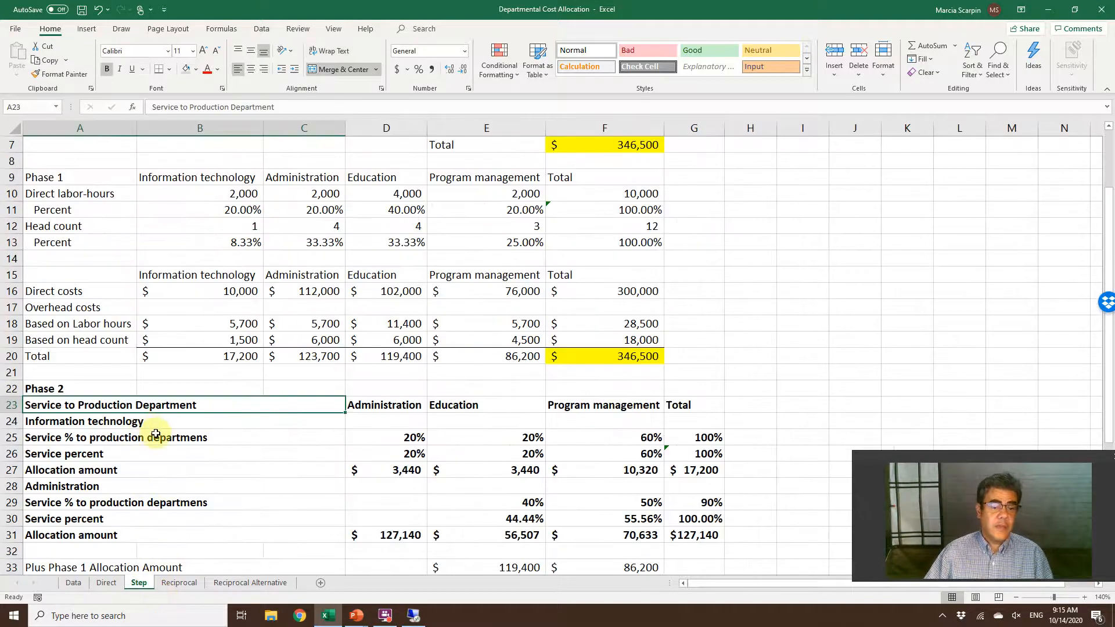
click(232, 355)
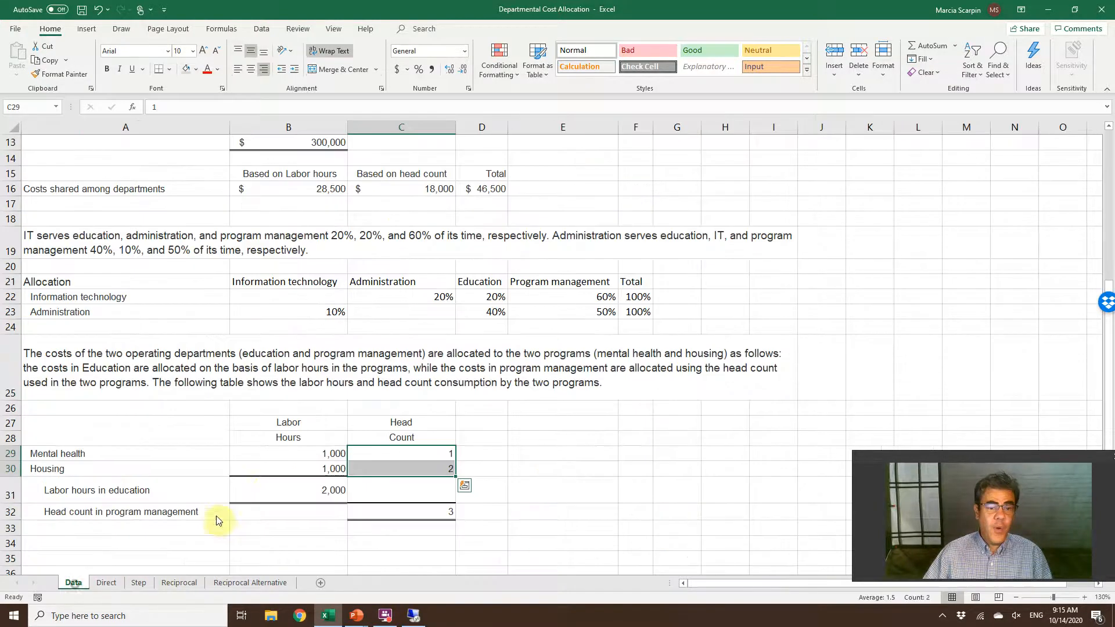
scroll(375, 299, up, 3)
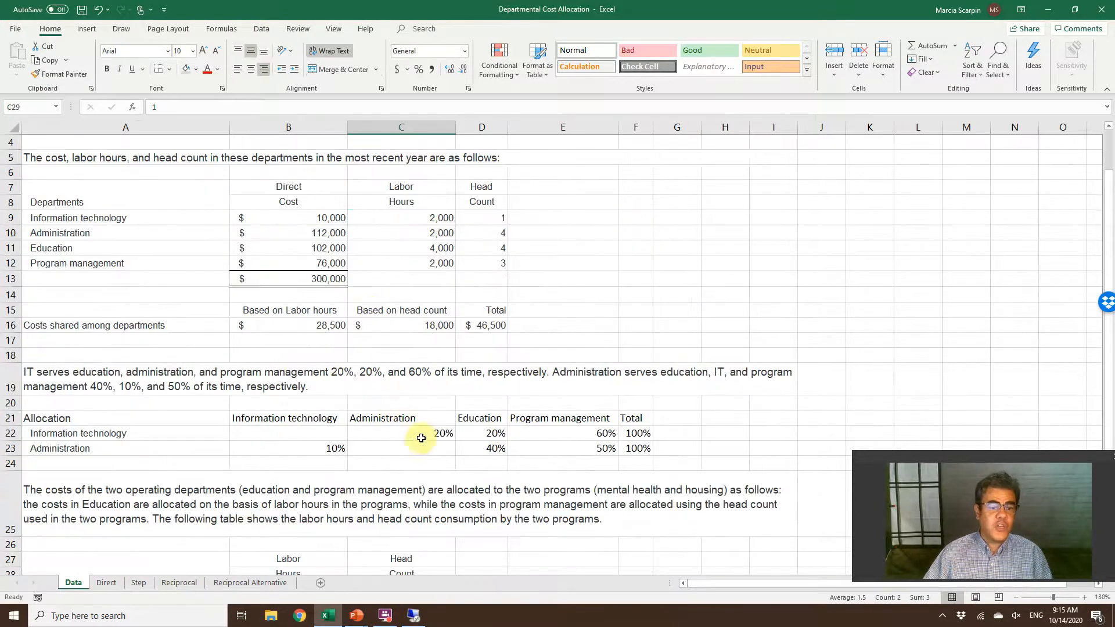
double_click(491, 448)
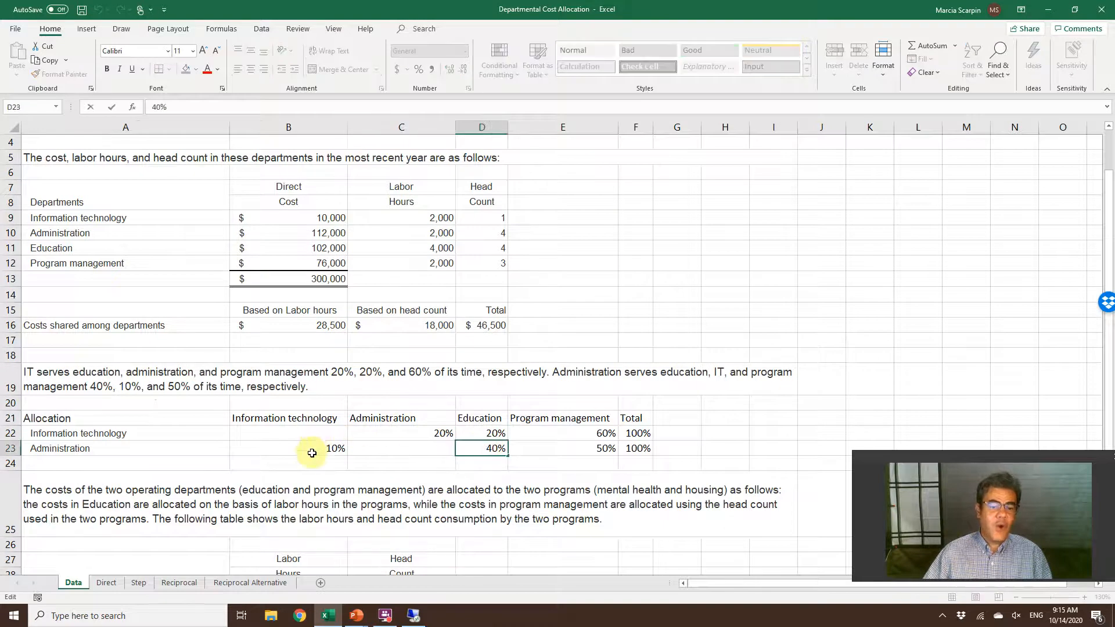
click(313, 449)
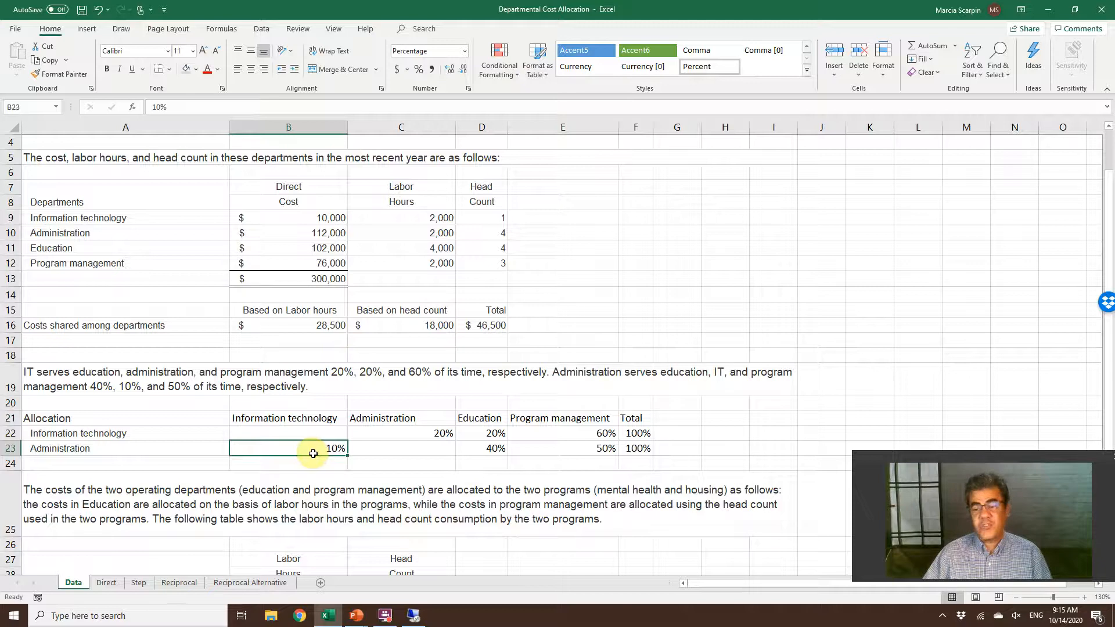
click(386, 433)
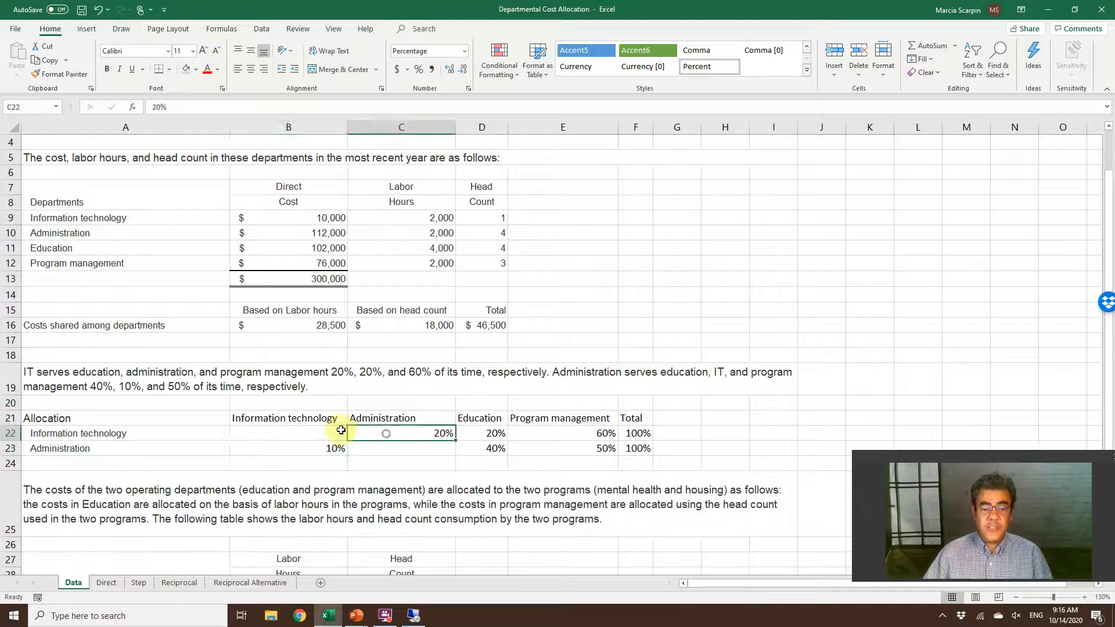
drag(341, 430, 332, 446)
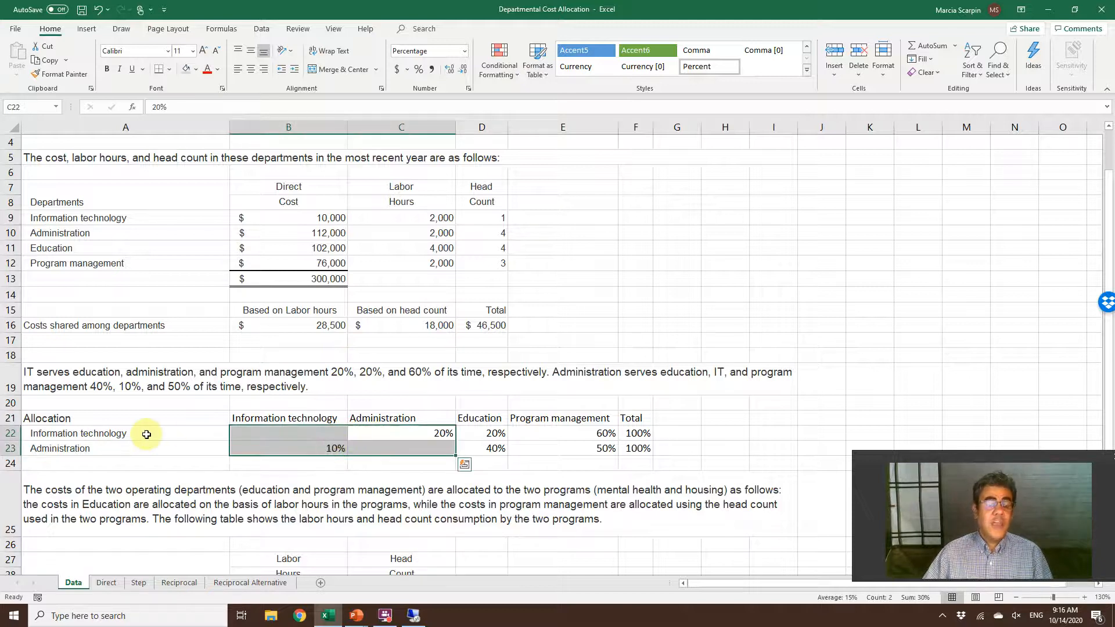
click(419, 433)
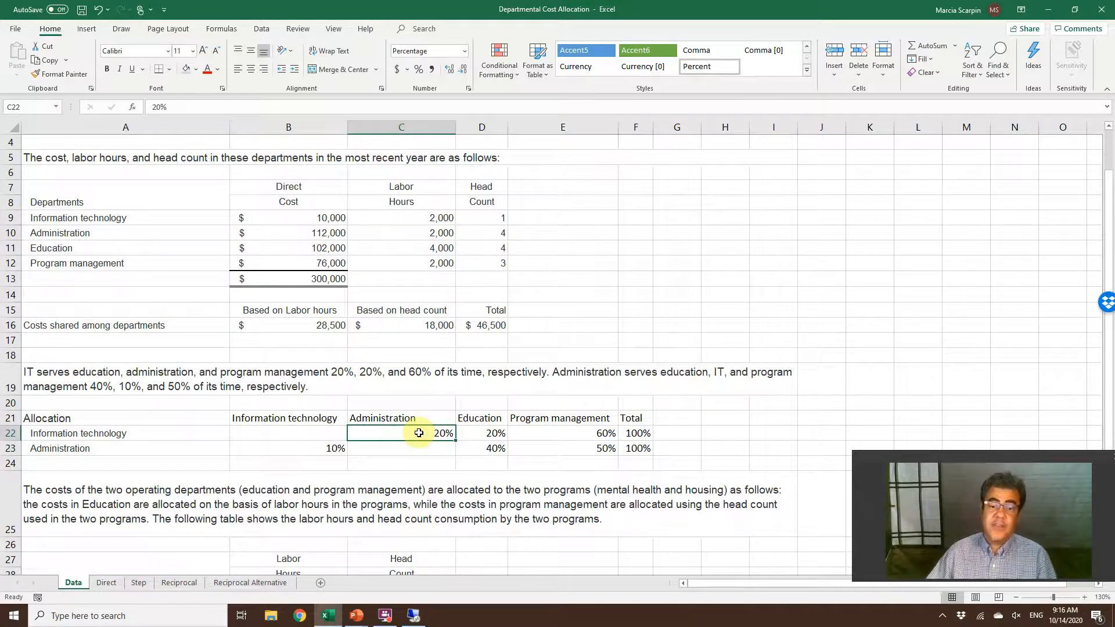
click(294, 450)
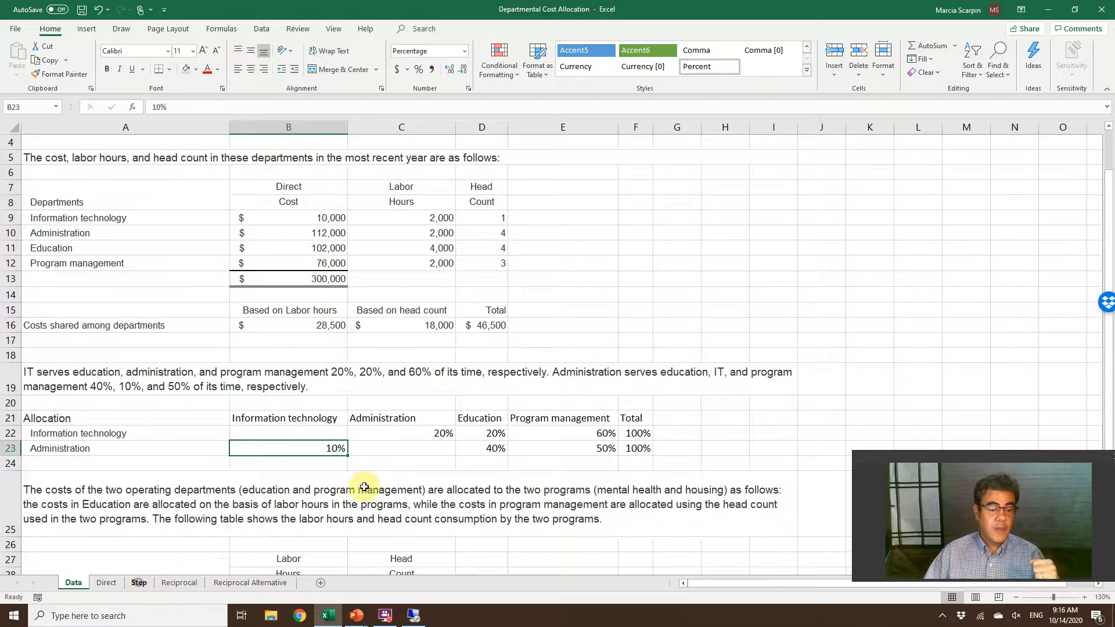
- On the Step sheet, review the Information technology service percentages in Phase 2 rows 25 and 26
click(138, 583)
scroll(380, 463, down, 1)
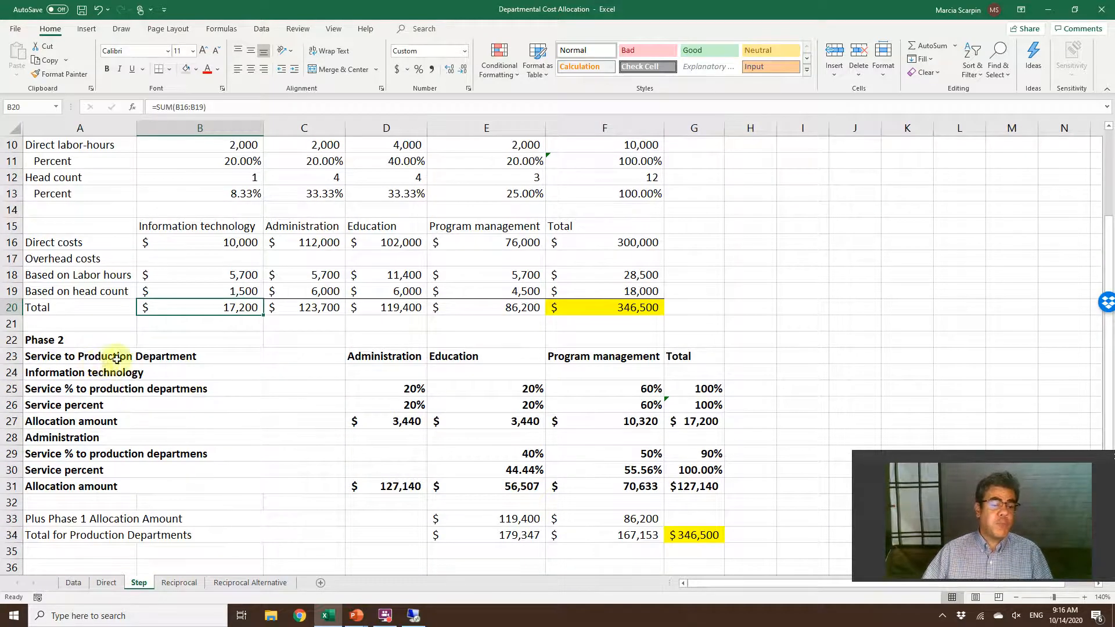
double_click(93, 381)
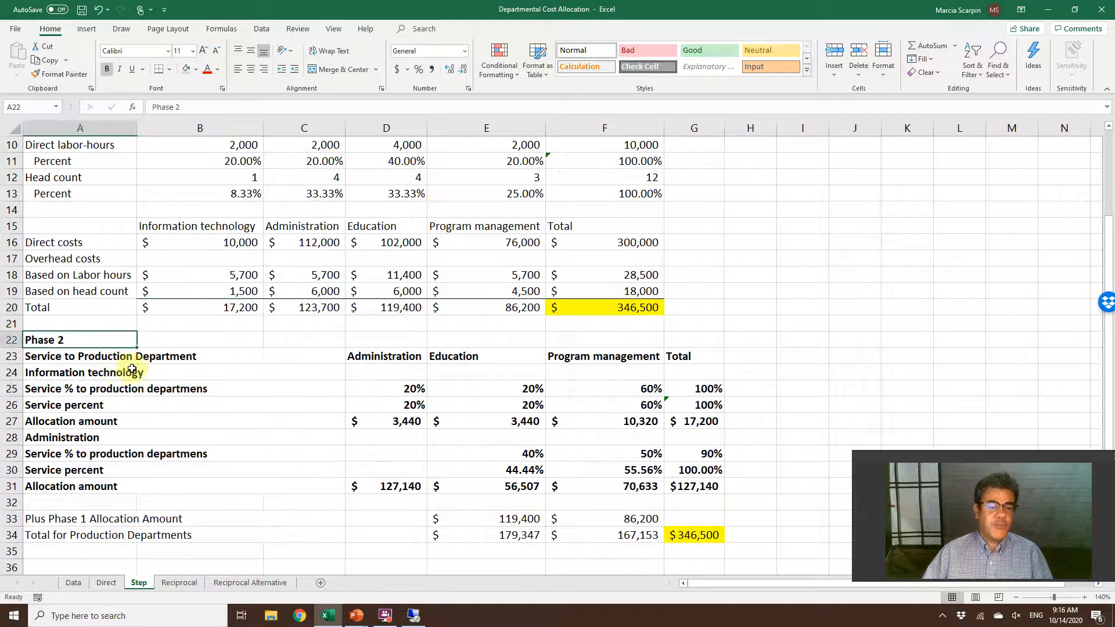
click(116, 371)
drag(411, 389, 567, 389)
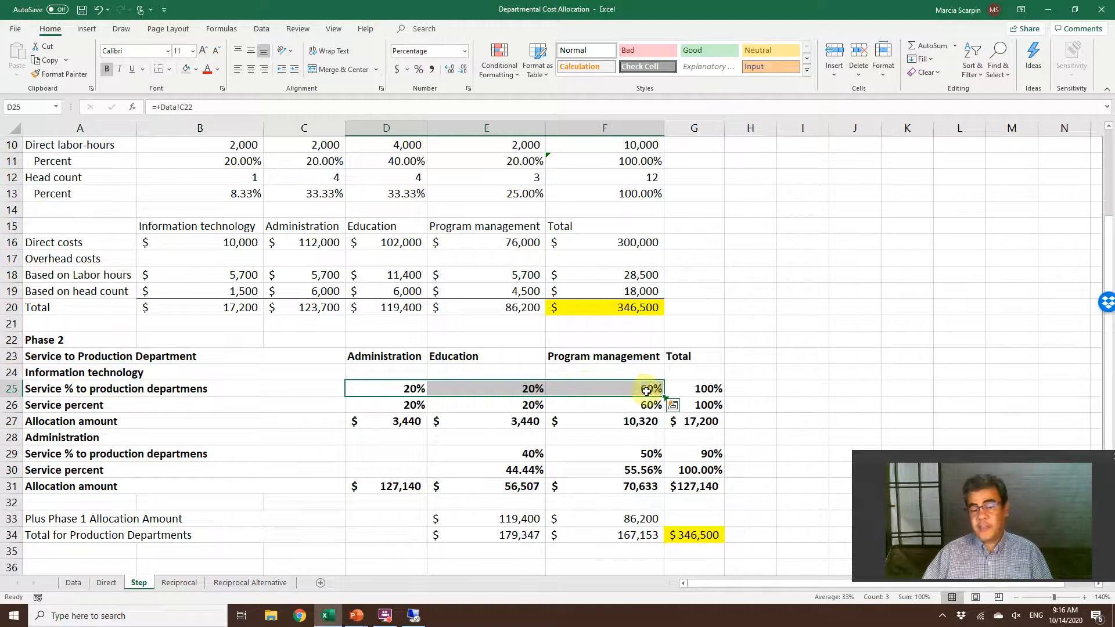
click(708, 381)
drag(416, 404, 673, 401)
- Replace the Information technology allocation formula for Administration in D27 with +$B$20*D26
double_click(388, 424)
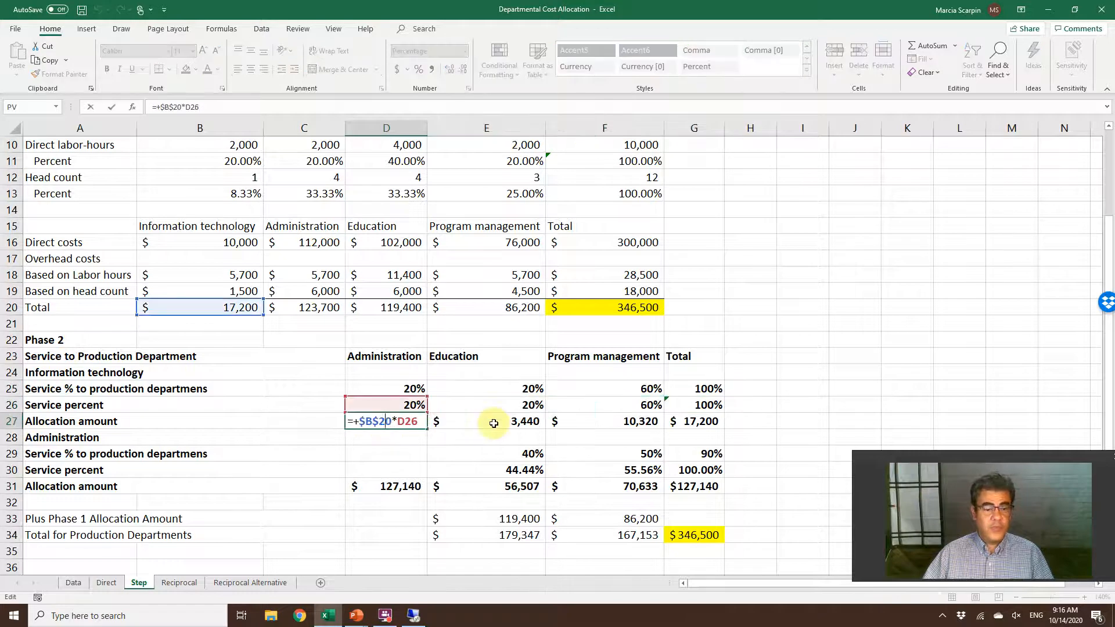
key(Escape)
key(Delete)
text(+)
click(209, 305)
key(F4)
text(*)
key(Up)
key(ctrl+Return)
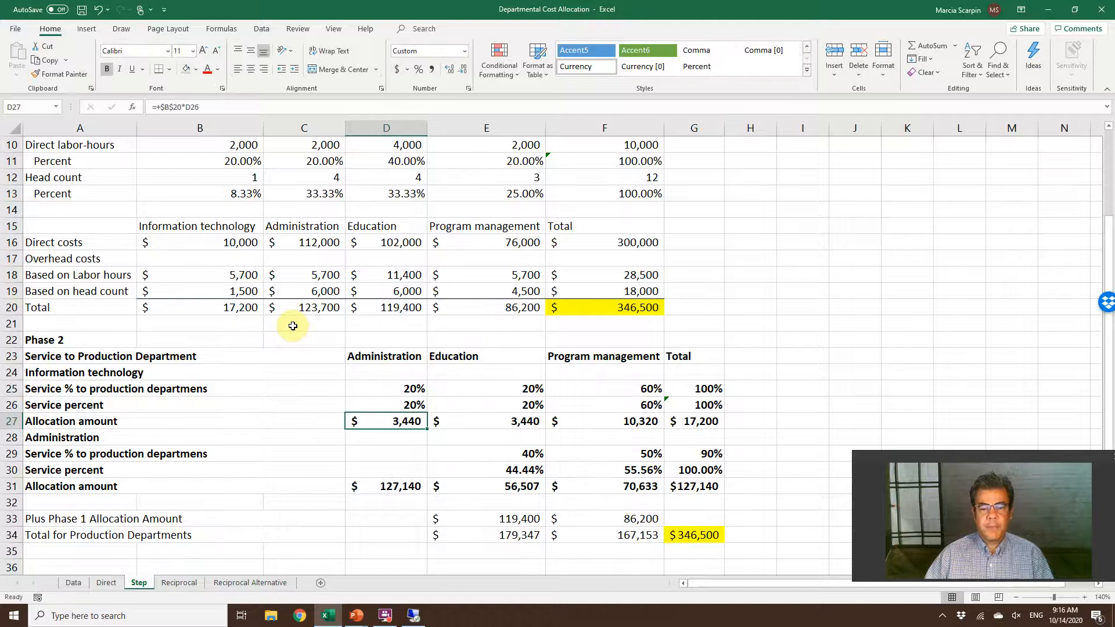
- Shade D27 and its two source cells, D26 and B20, with a light green fill
click(196, 69)
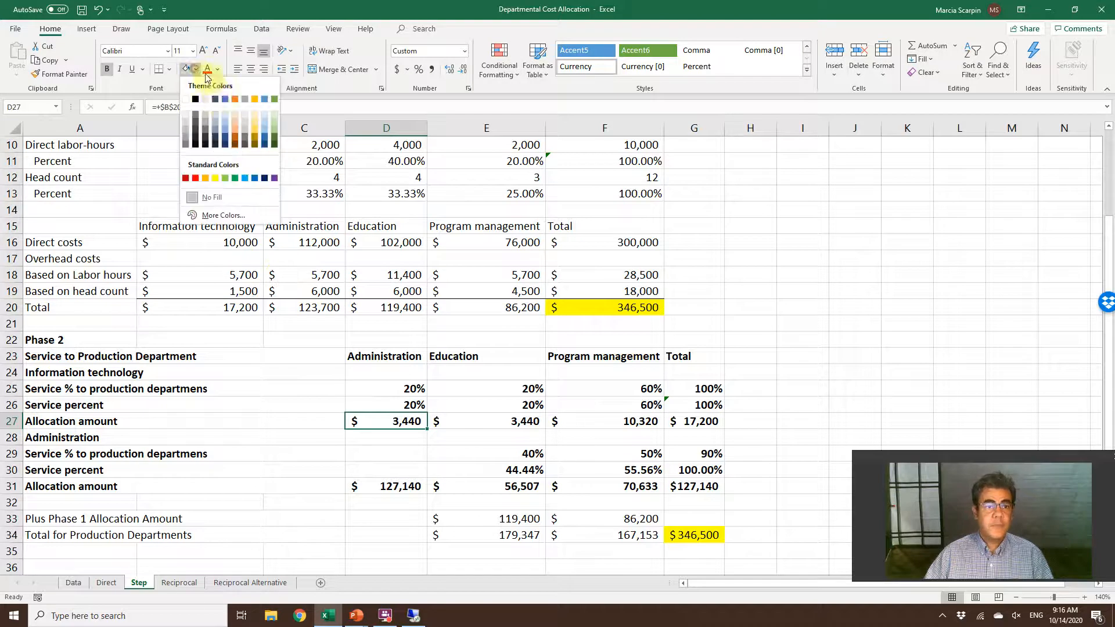
click(274, 125)
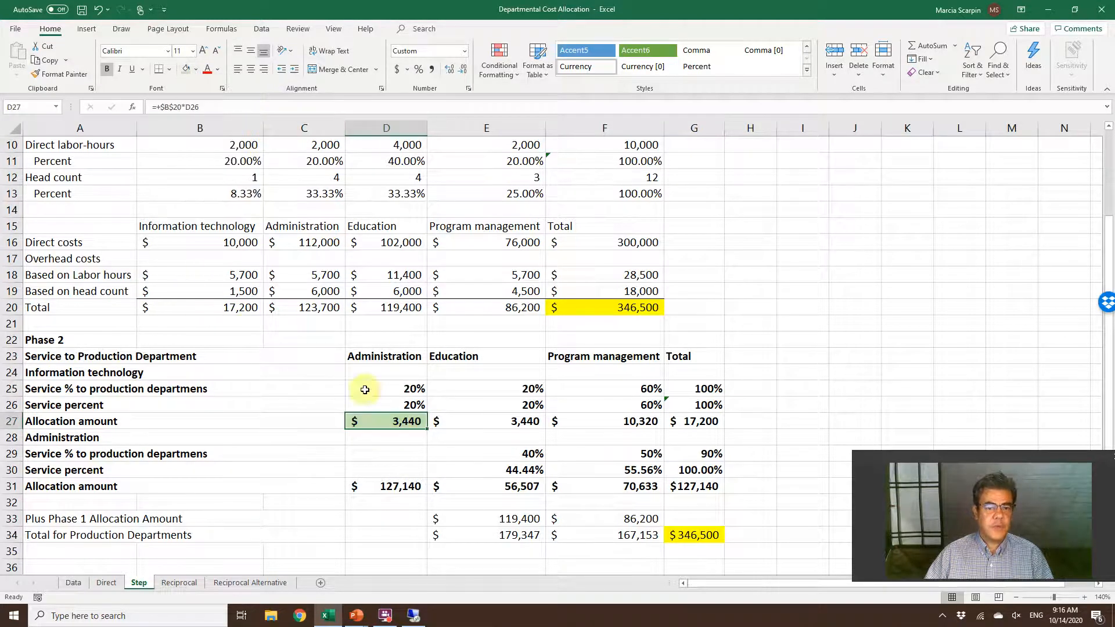
click(412, 407)
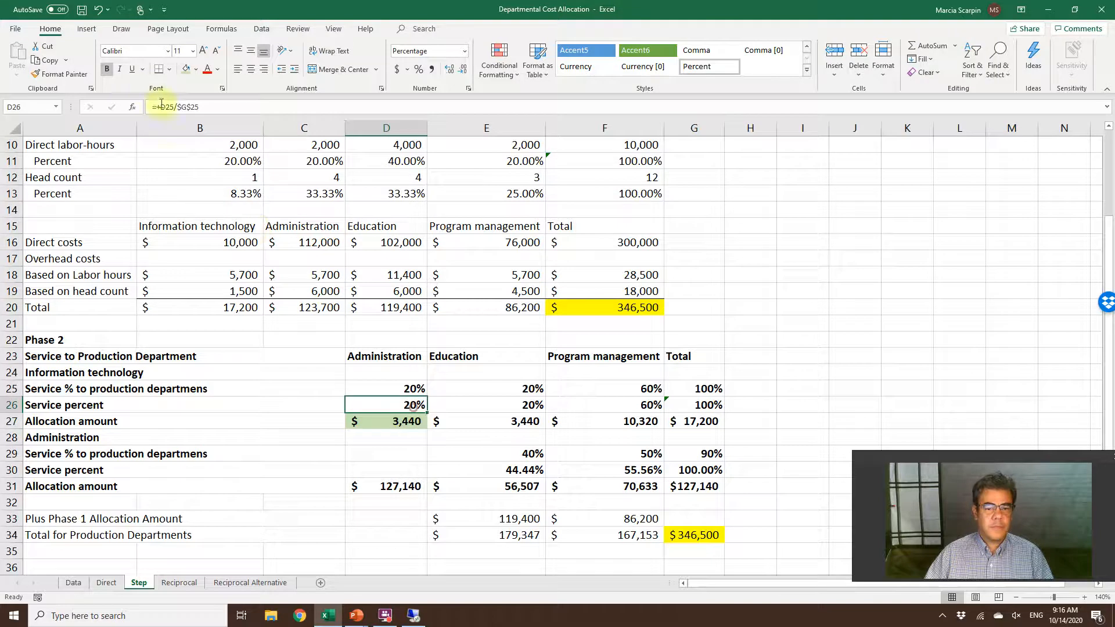
click(184, 69)
click(241, 306)
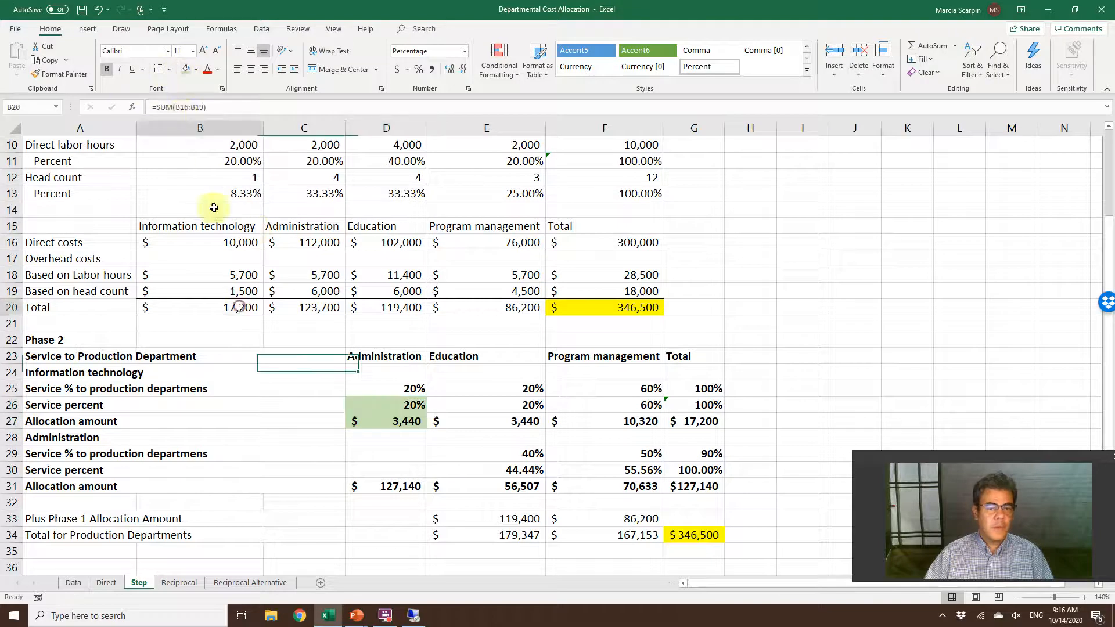
click(185, 69)
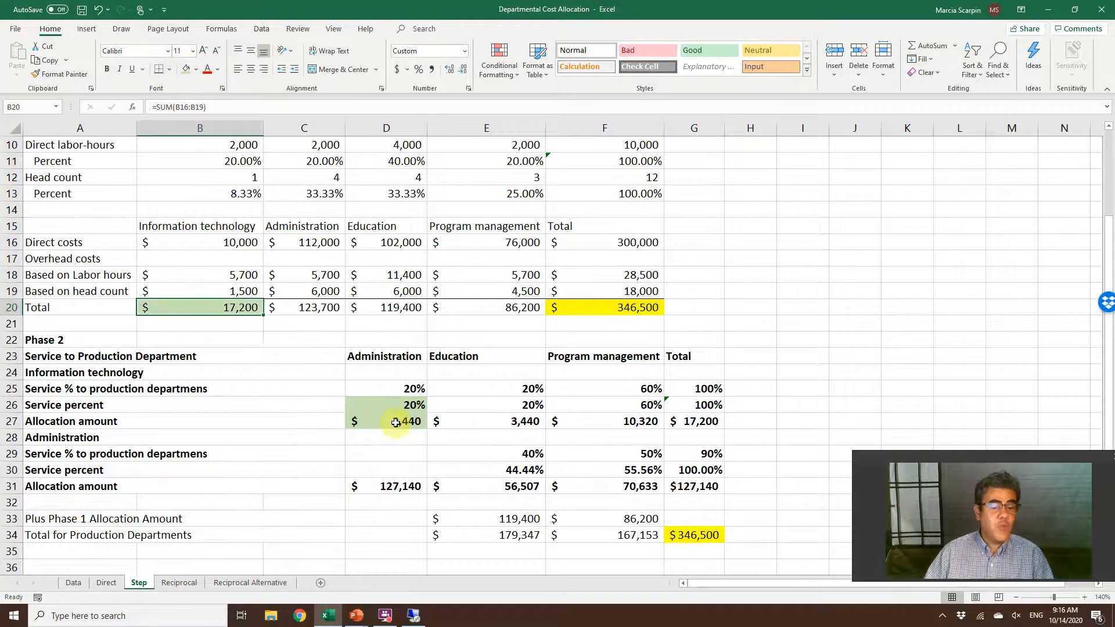
- Re-enter the Administration cost pool formula in D31 as +C20+D27
click(397, 487)
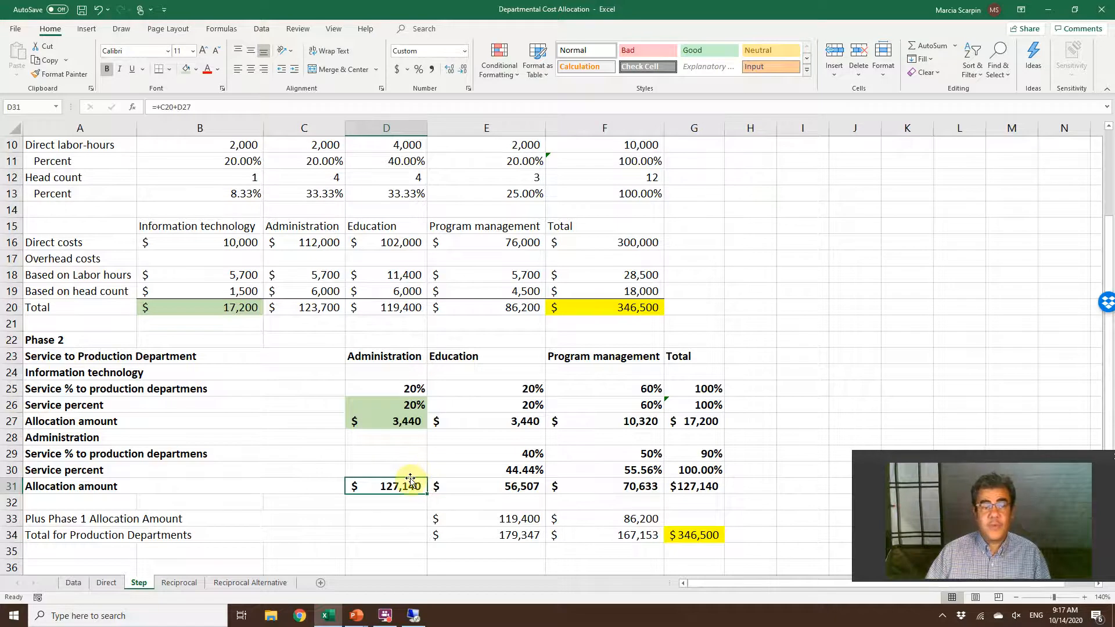
text(+)
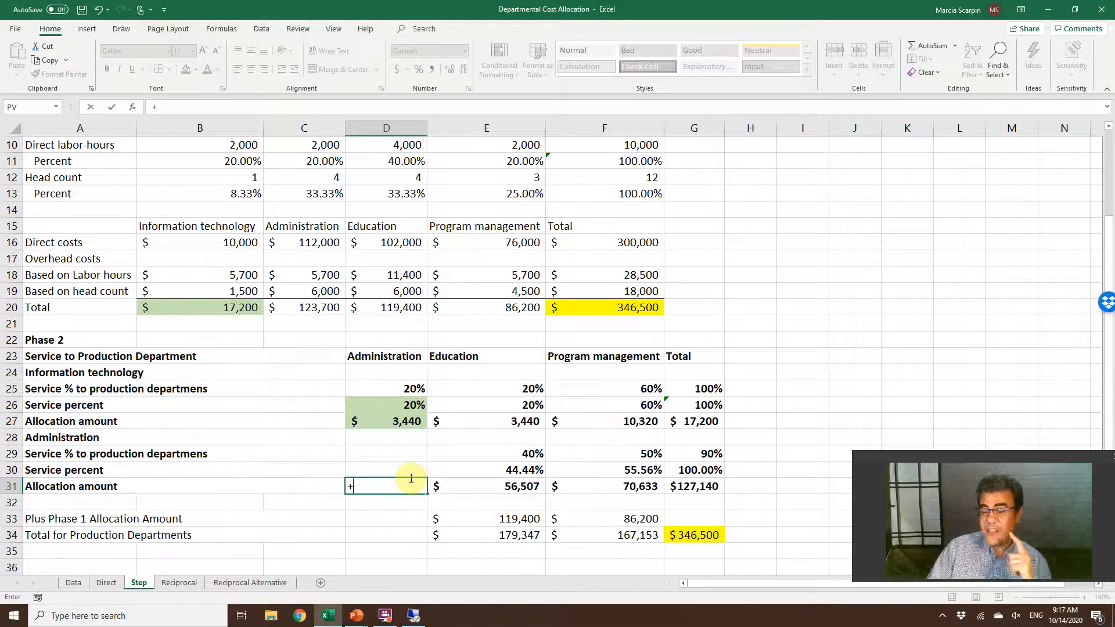
click(319, 307)
text(+)
click(405, 422)
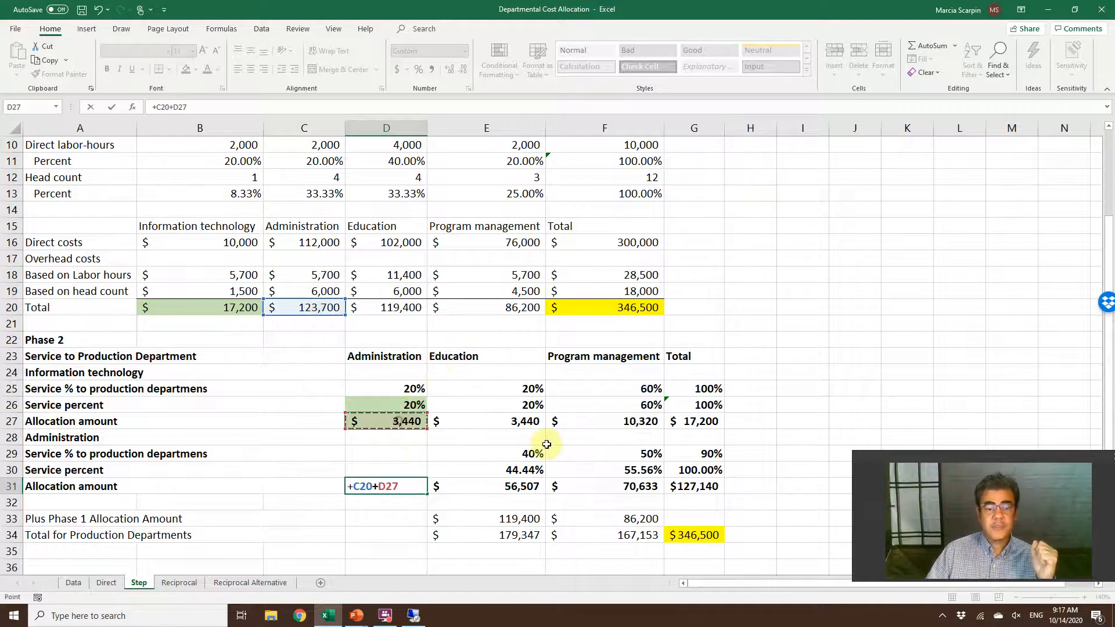
key(Return)
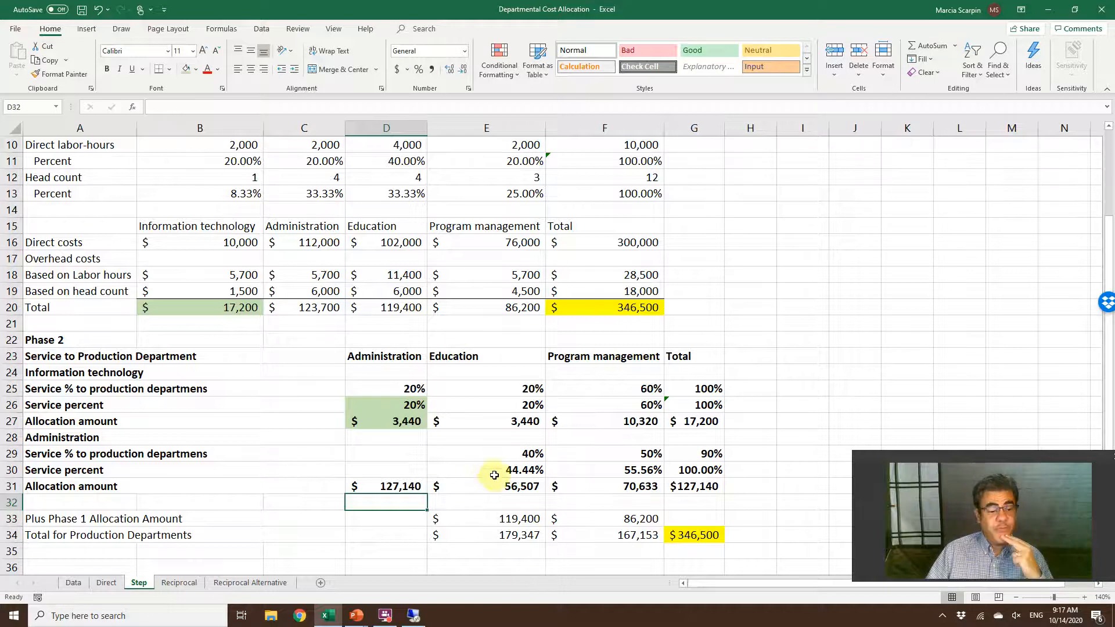
- Replace the Administration allocation formula for Education in E31 with +$D$31*E30
click(543, 491)
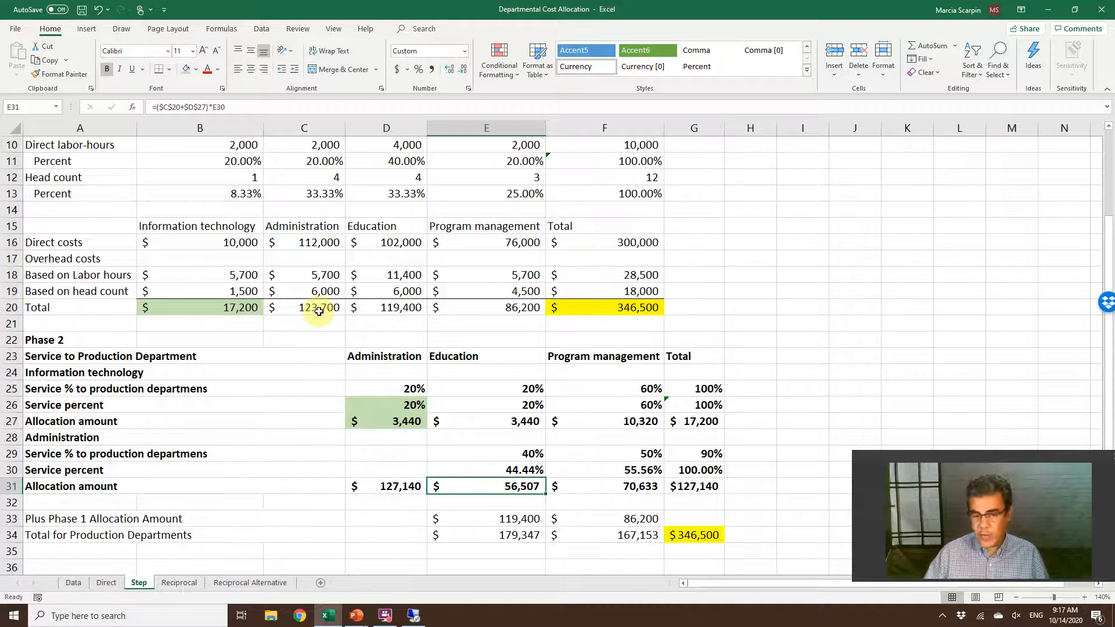
text(+)
key(Left)
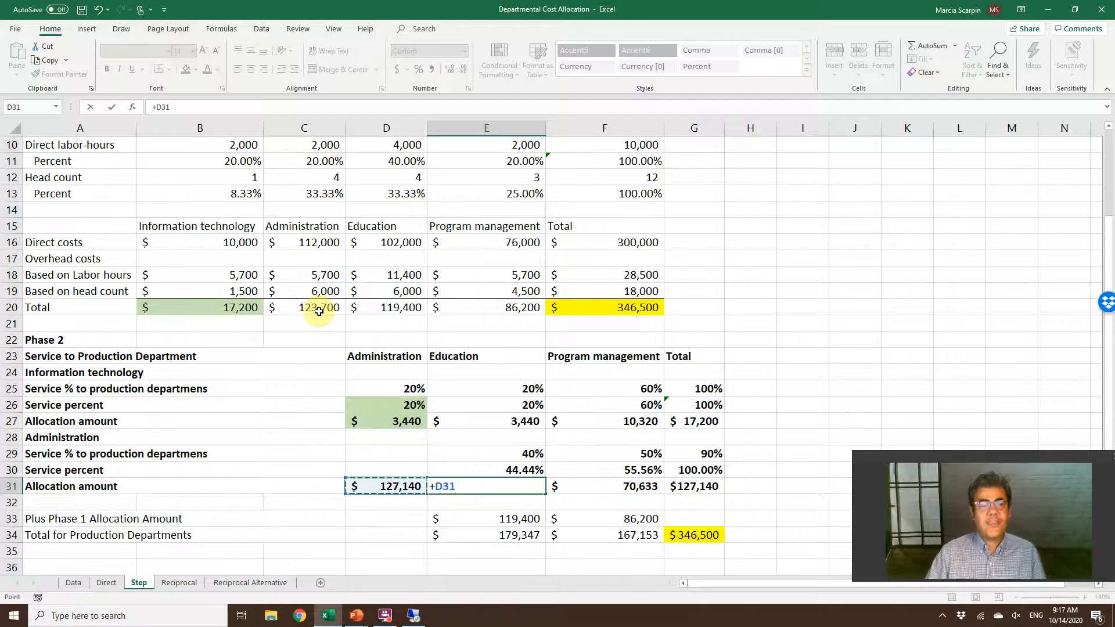
key(F4)
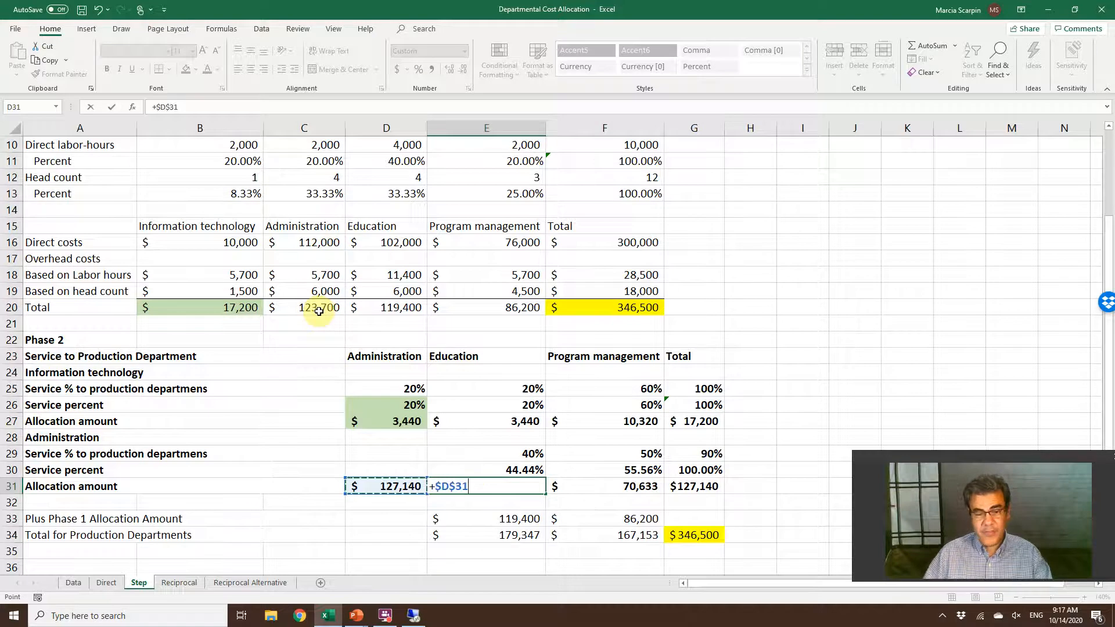
text(*)
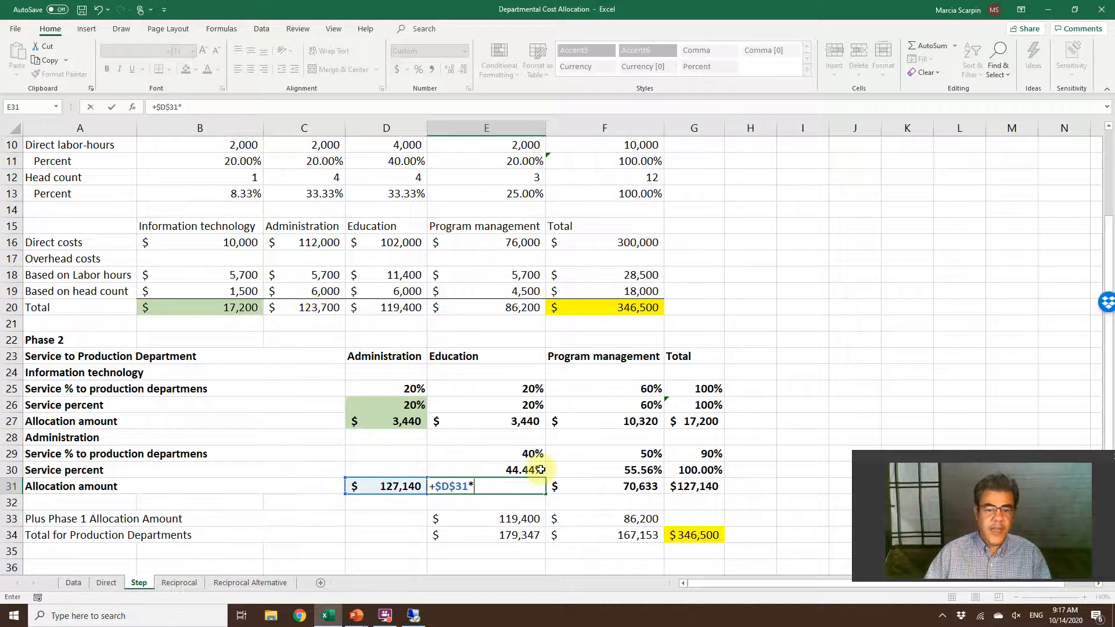
click(535, 465)
key(ctrl+Return)
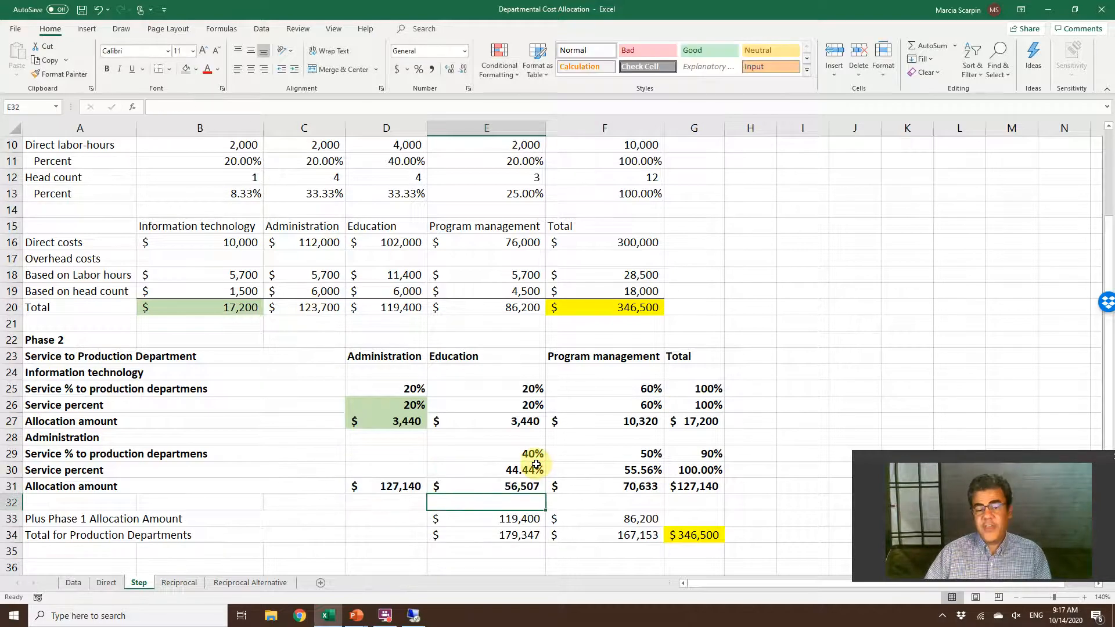
- Check Education's service percentages in E29 and E30 against the Data sheet and review the allocation formula in E31
click(514, 470)
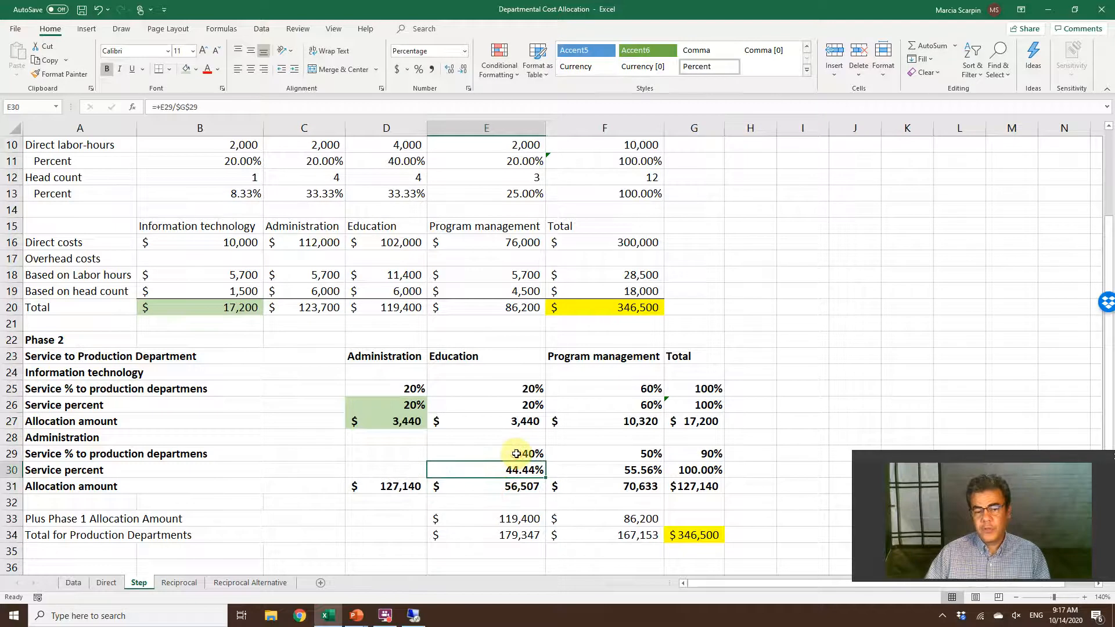
click(516, 454)
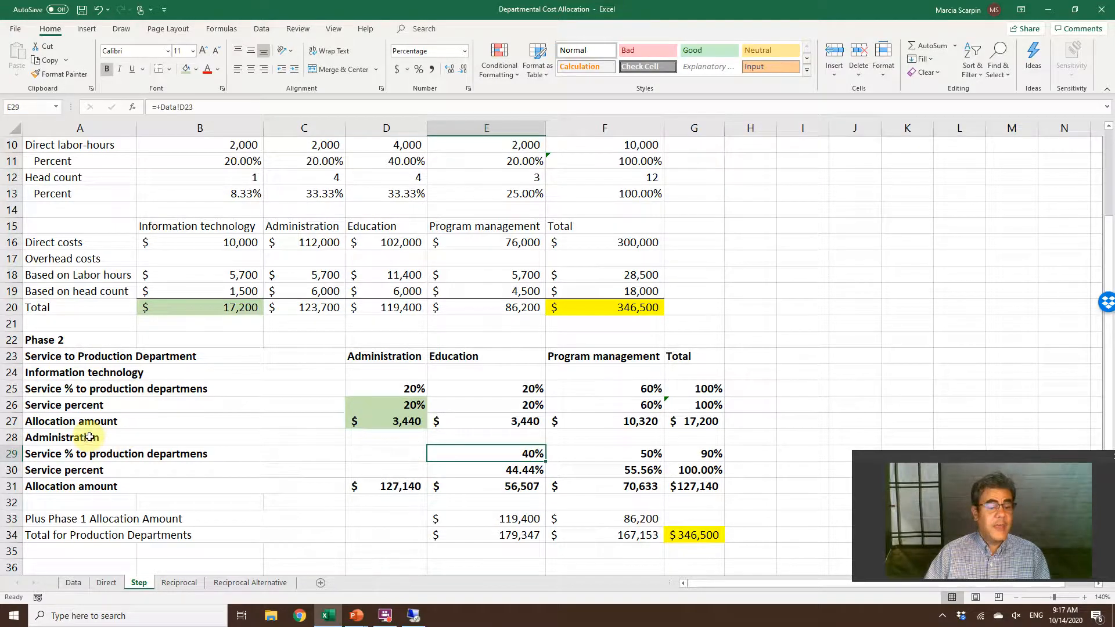
click(74, 582)
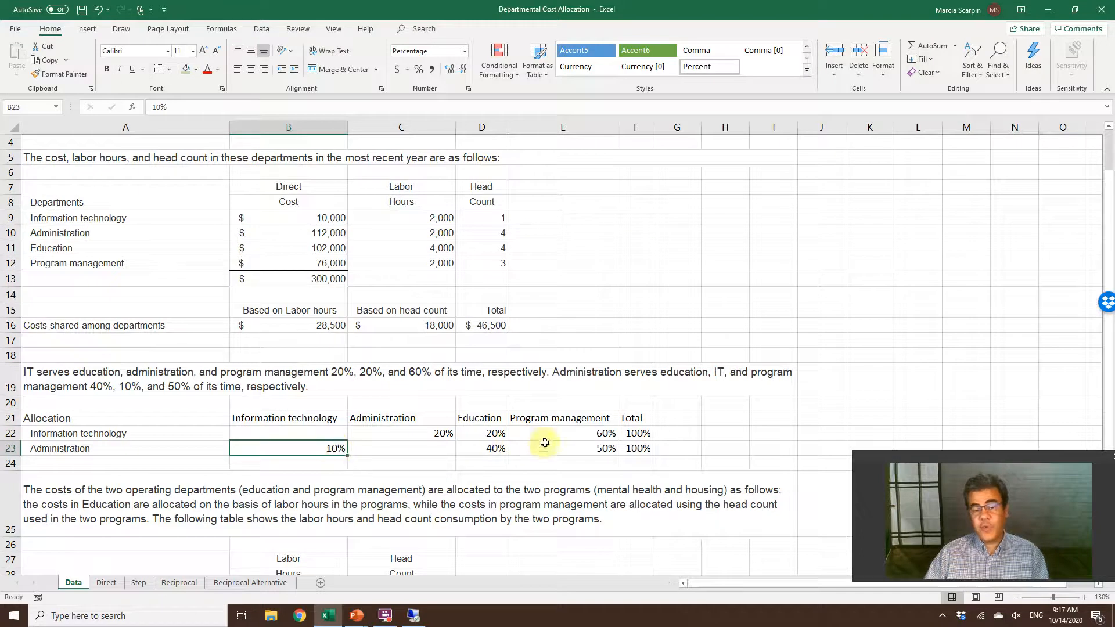
click(139, 583)
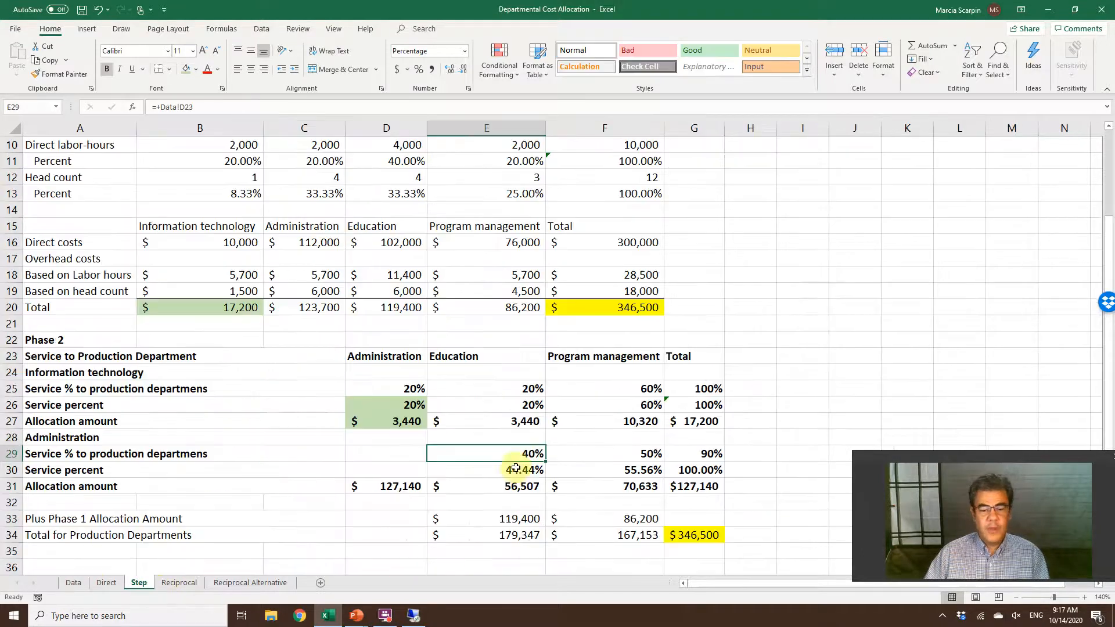
click(499, 485)
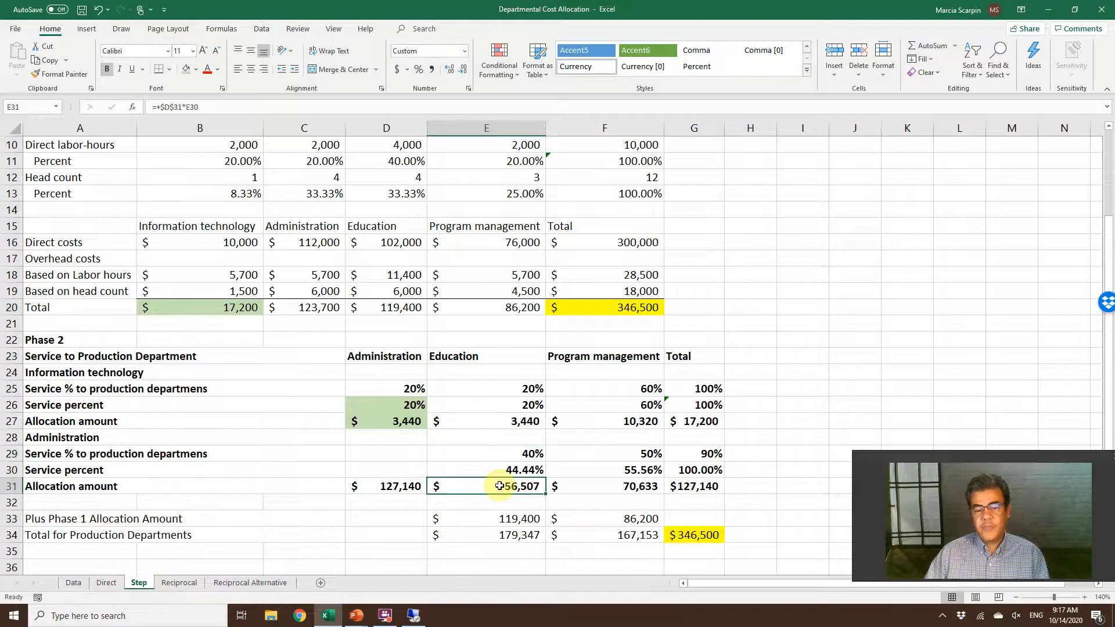
- Shade E31 and its two source cells, D31 and E30, with a light gray fill
click(196, 69)
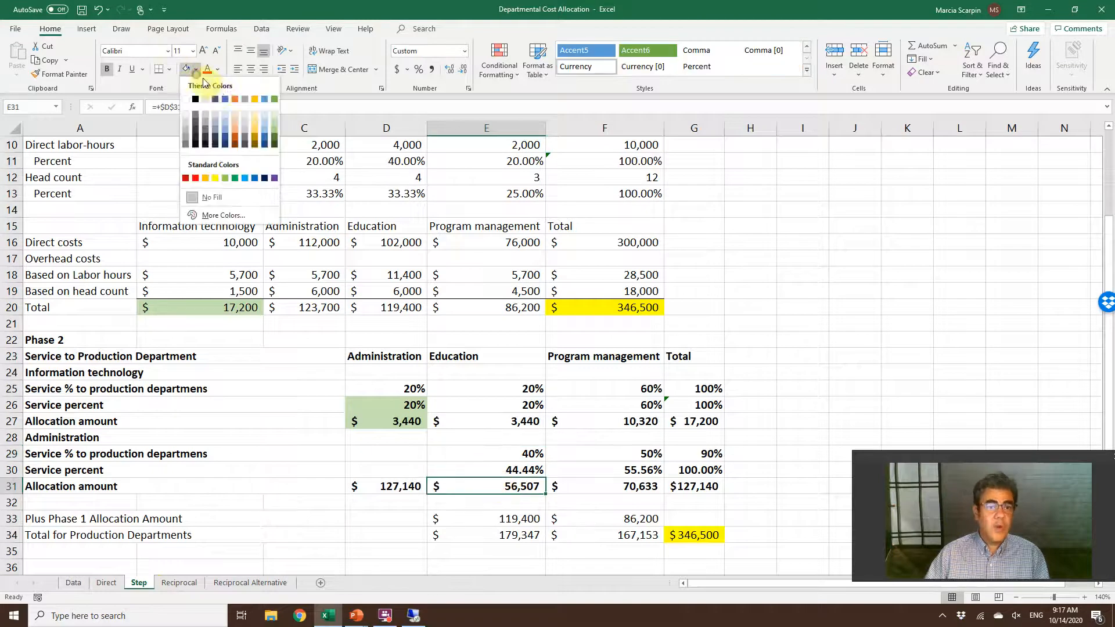
click(187, 122)
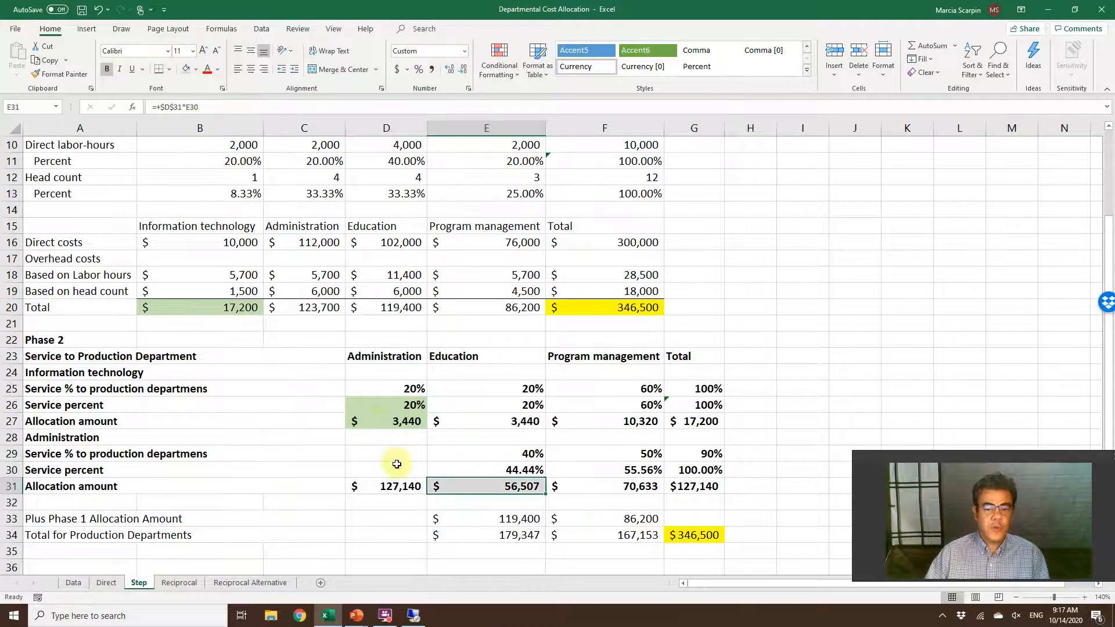
click(396, 486)
click(185, 69)
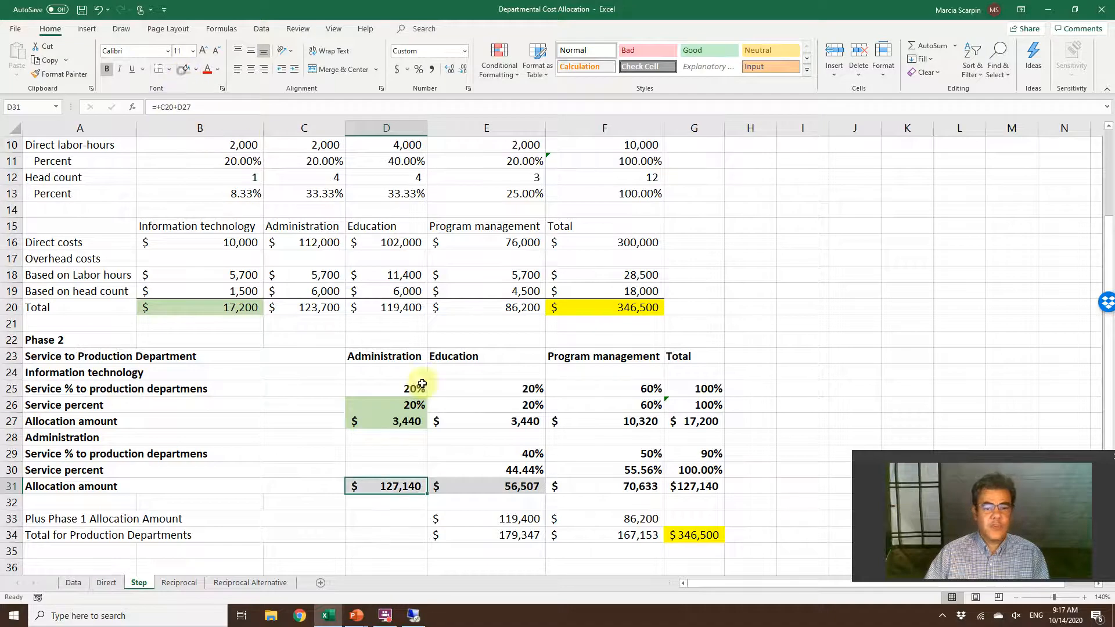
click(493, 470)
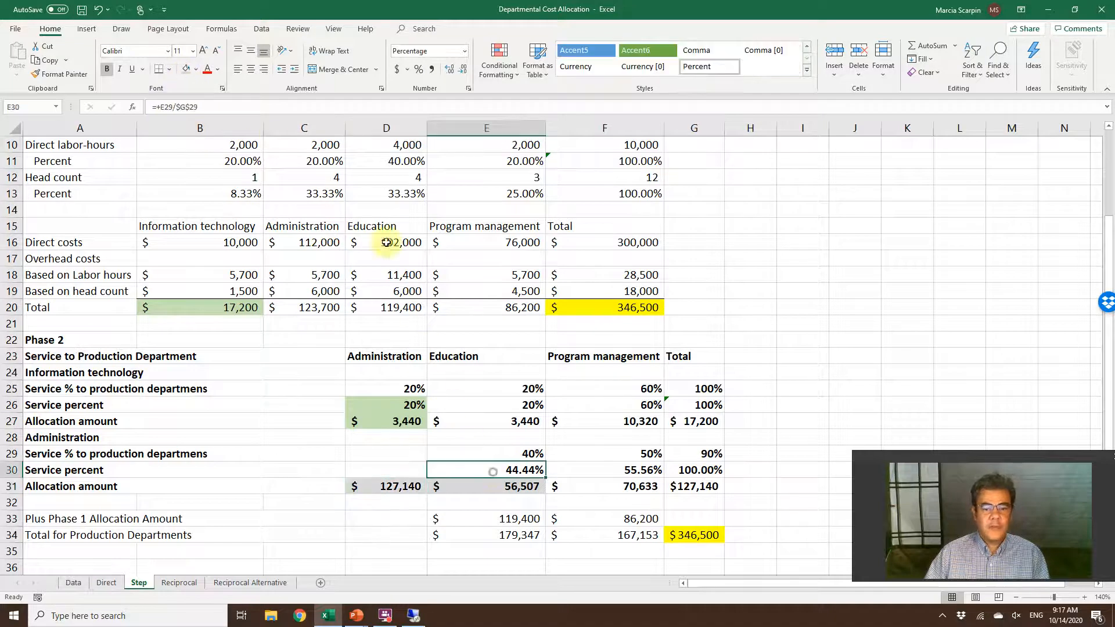
click(189, 69)
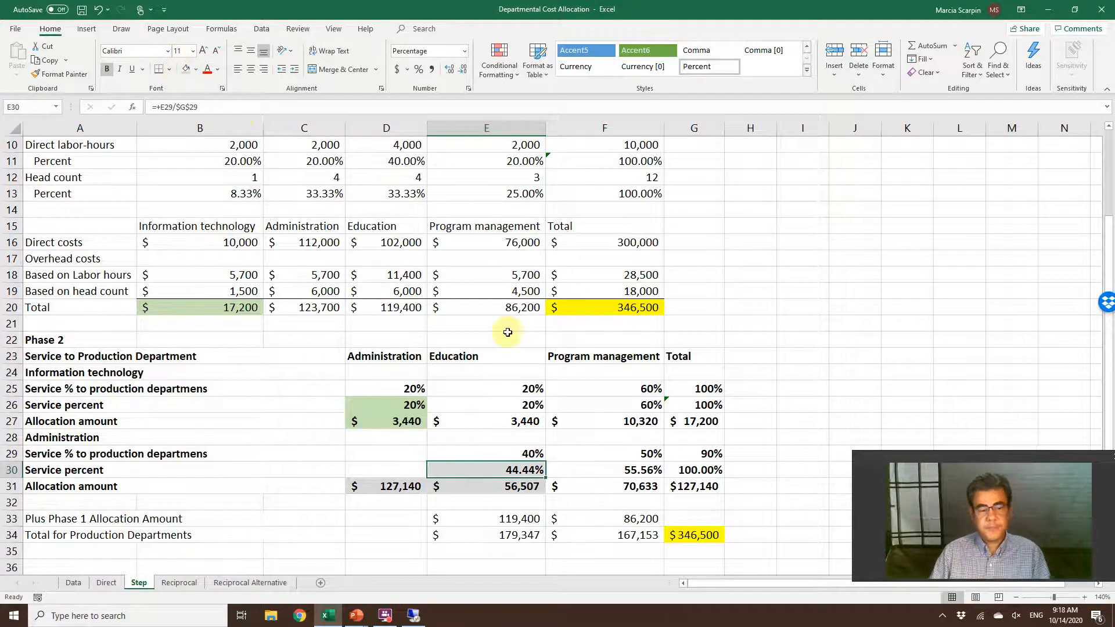
- Review the allocation formulas in E31 and F31, the Education total formula in E34, and the Program management column of Phase 2
click(522, 533)
click(515, 486)
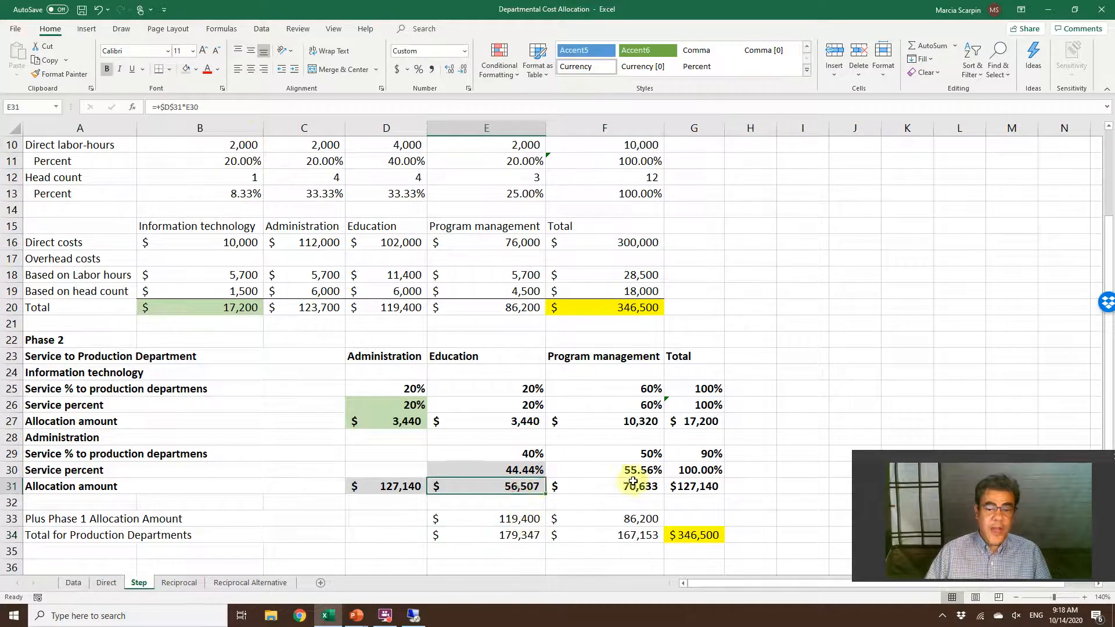
double_click(592, 487)
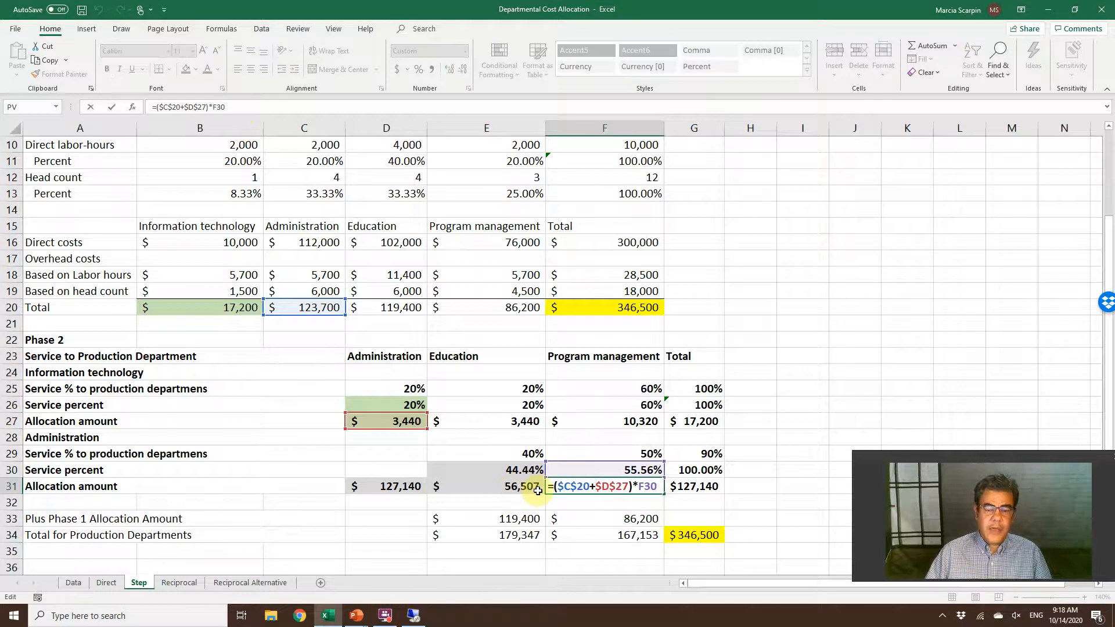
key(Escape)
click(511, 535)
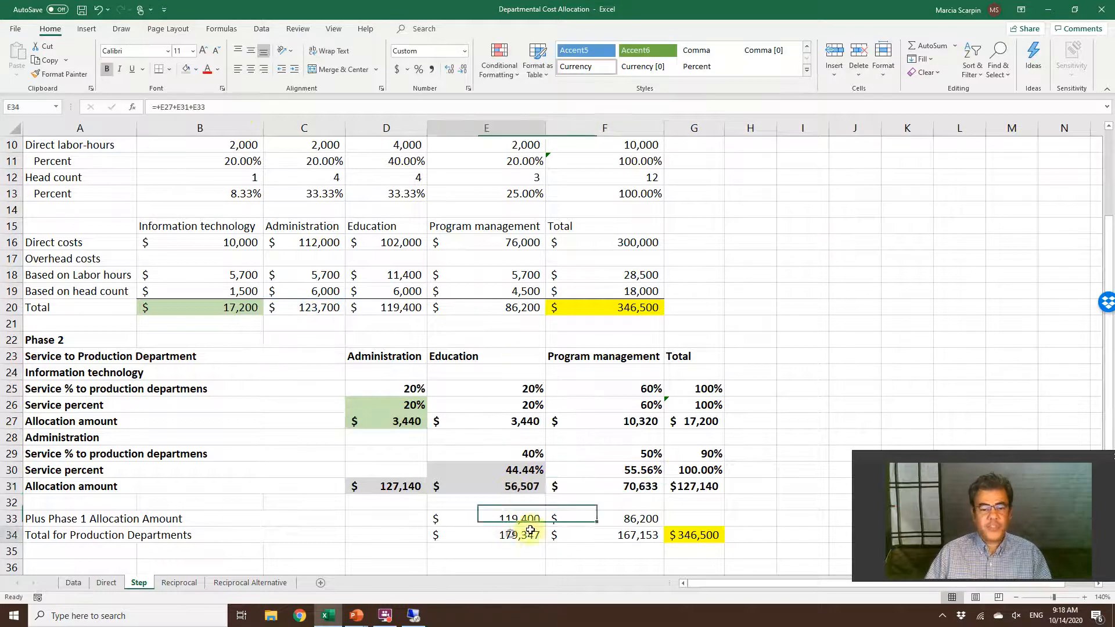
key(F2)
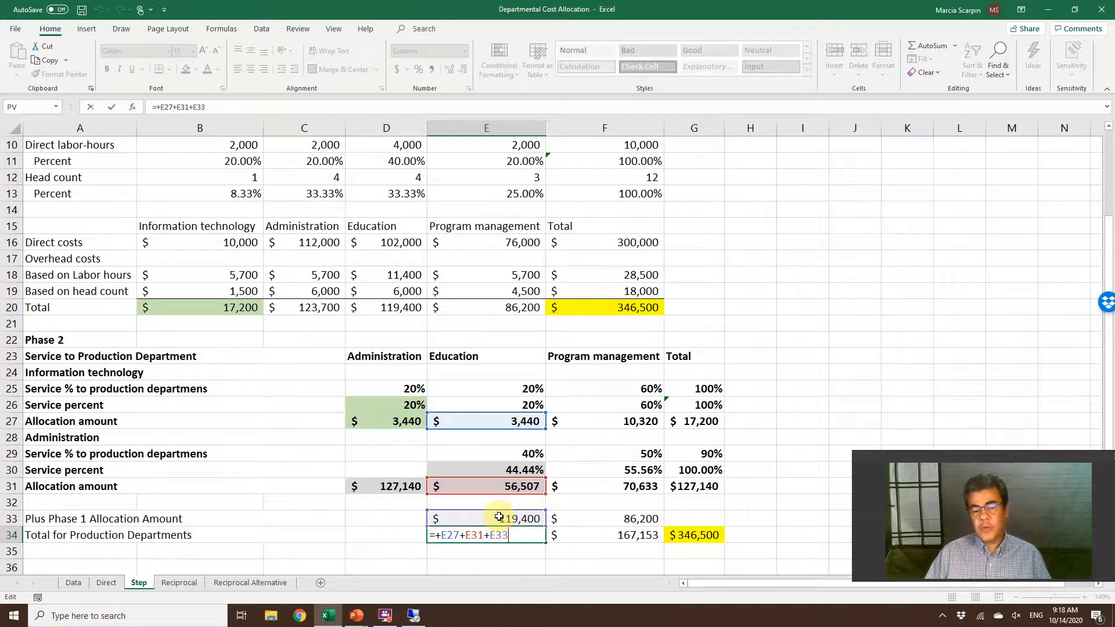
key(Return)
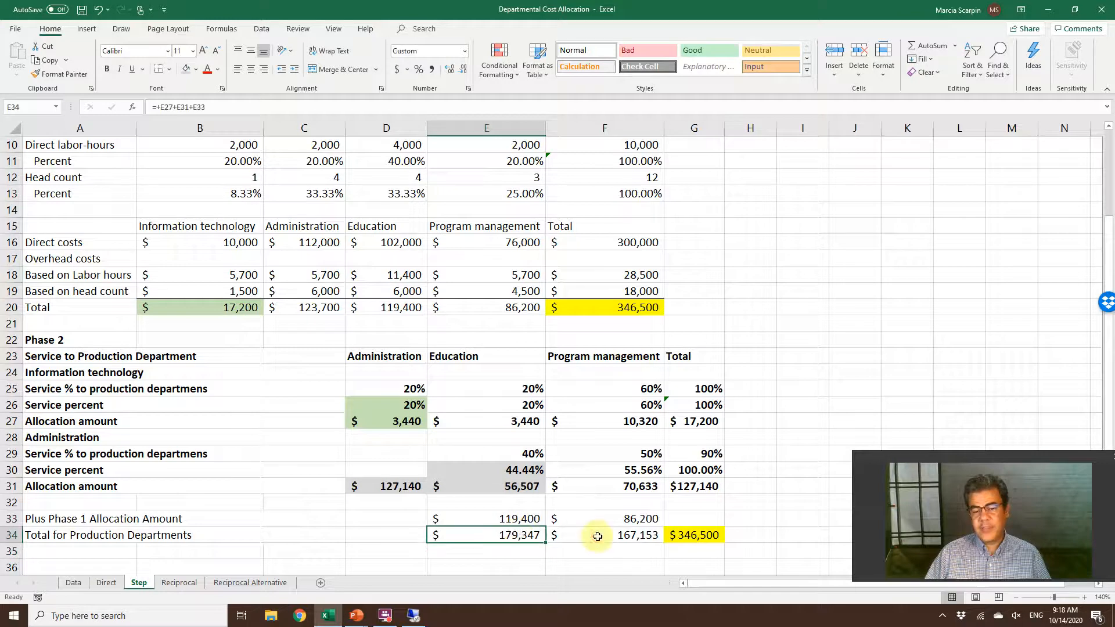
click(592, 534)
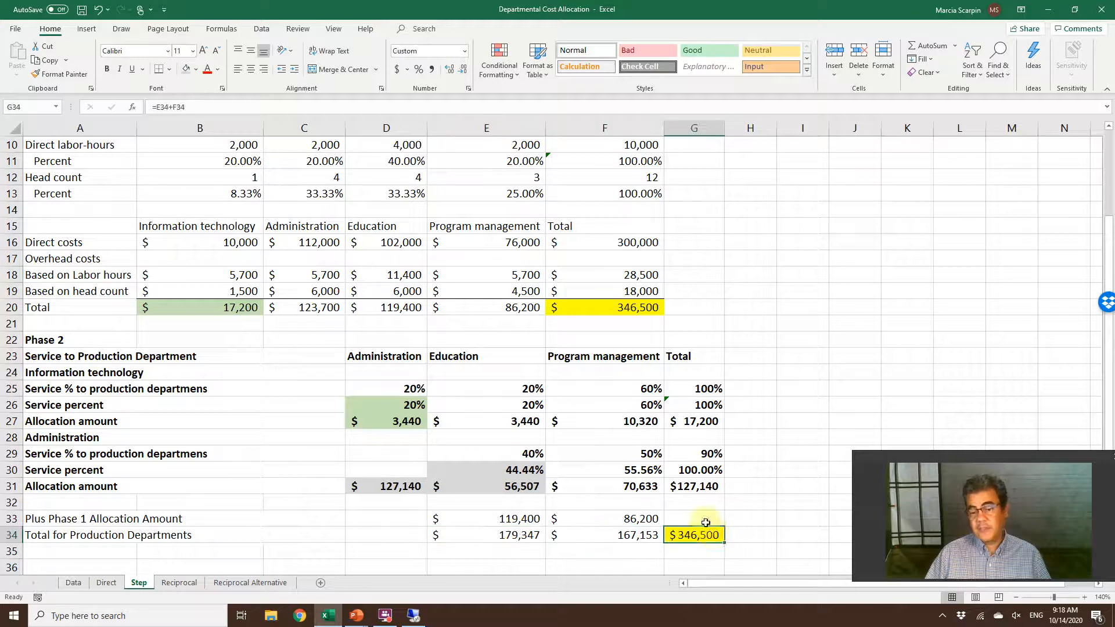
drag(581, 356, 605, 534)
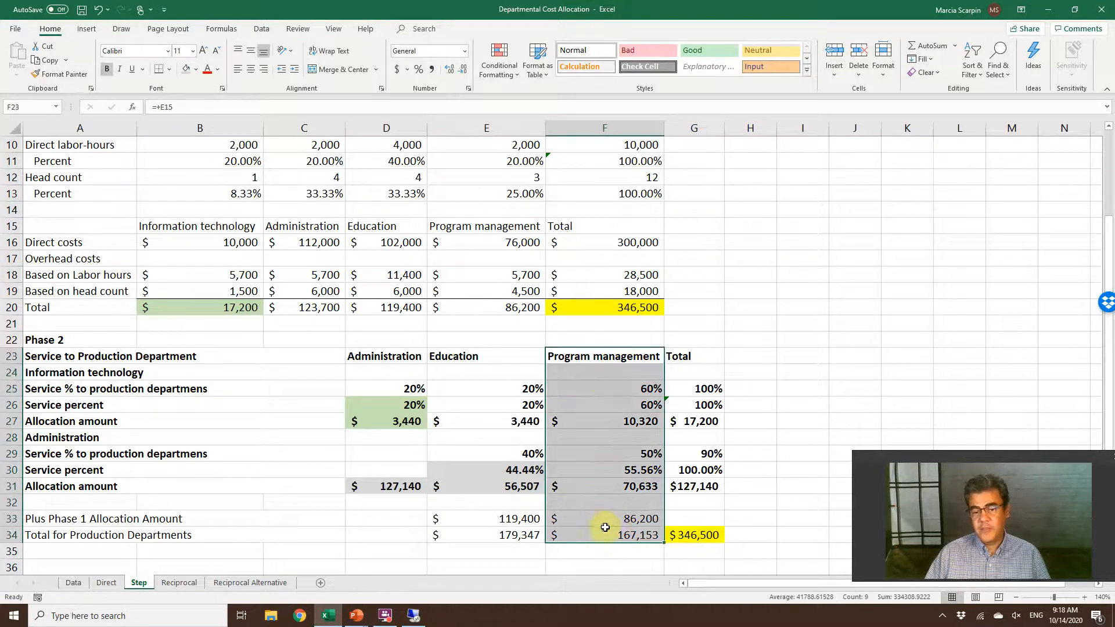
- Compare the Phase 3 program allocations and totals on the Step sheet with those on the Direct sheet, then check Administration's allocation in D27
scroll(506, 509, down, 3)
drag(118, 442, 642, 535)
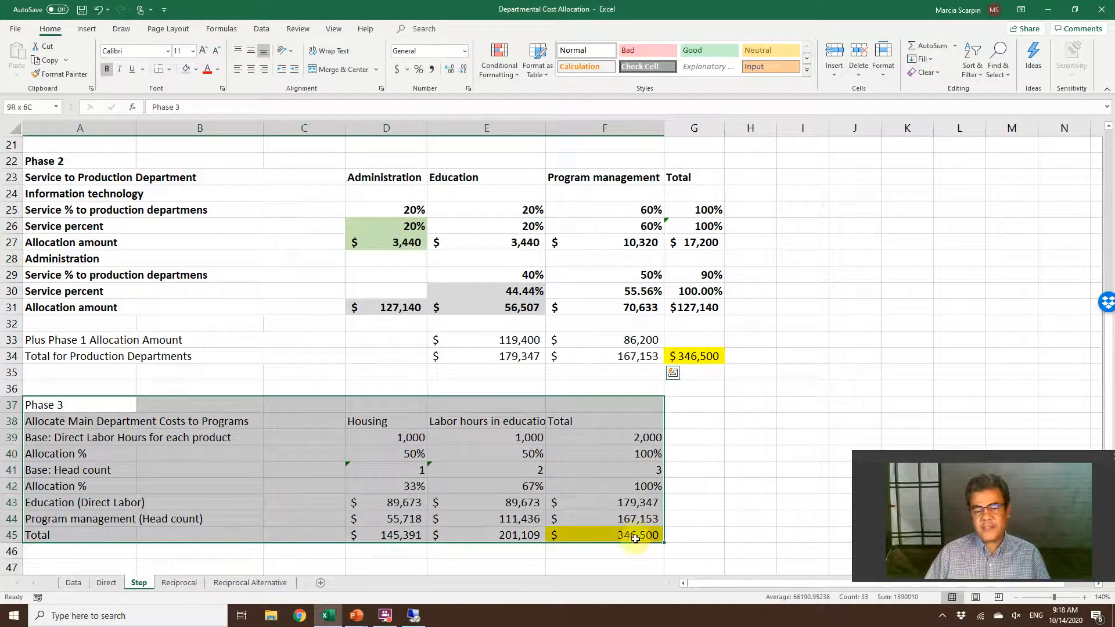
click(391, 500)
click(410, 516)
double_click(411, 511)
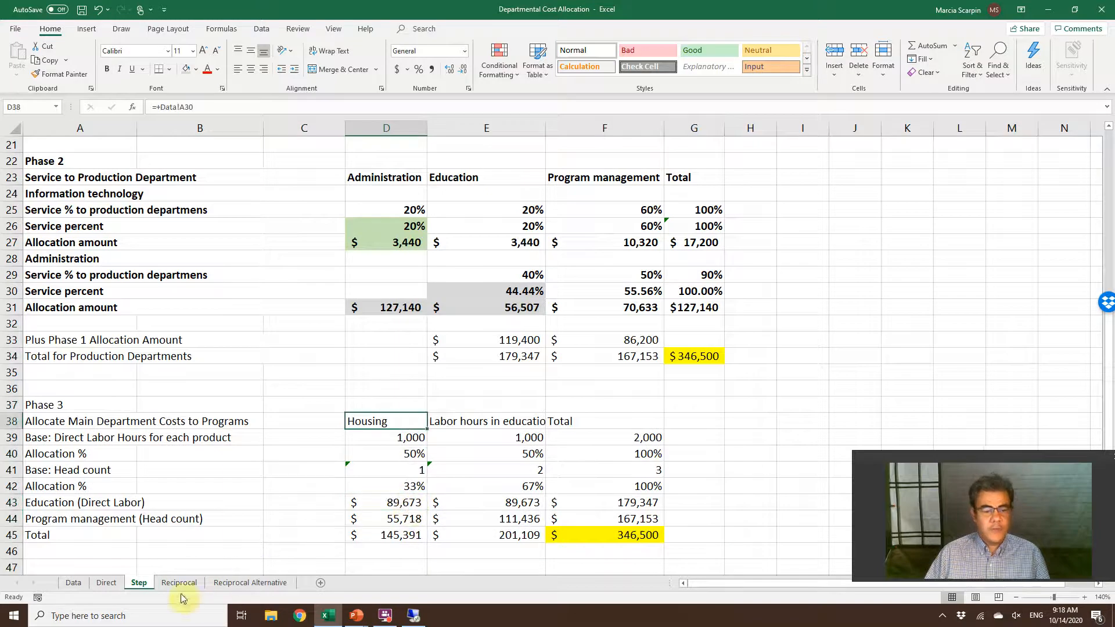
click(108, 583)
scroll(464, 533, down, 3)
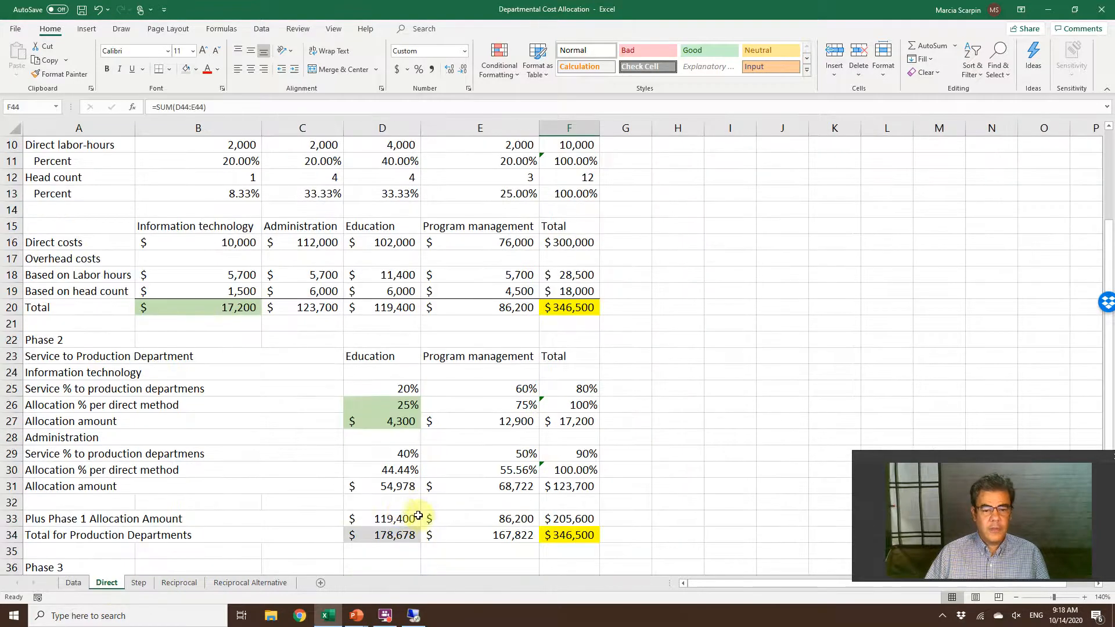
scroll(396, 519, down, 2)
scroll(397, 518, down, 3)
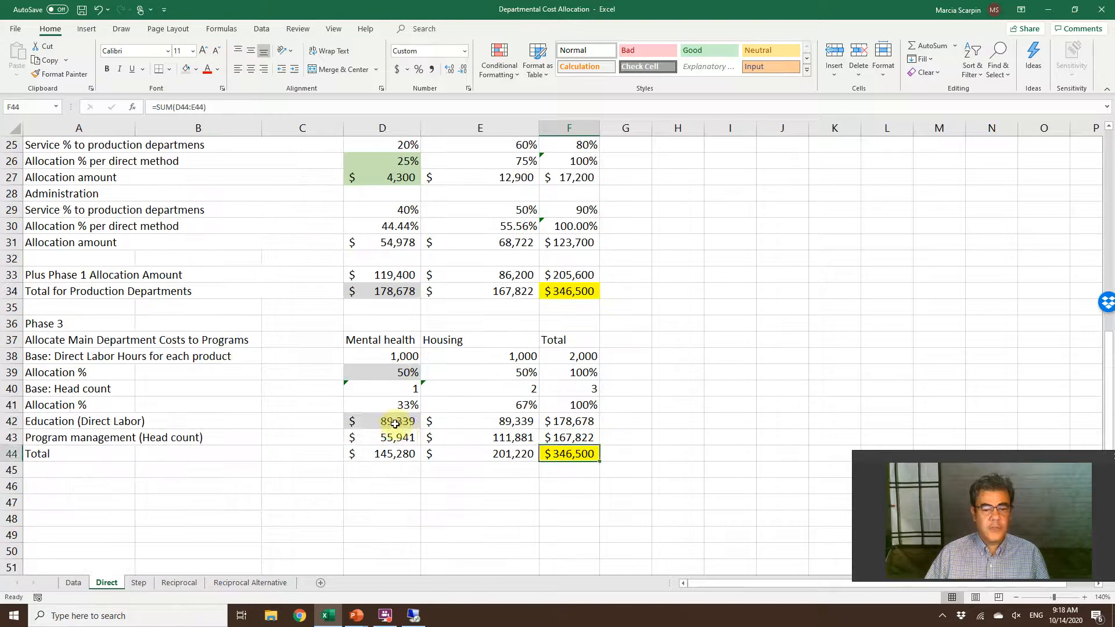
drag(393, 422, 451, 436)
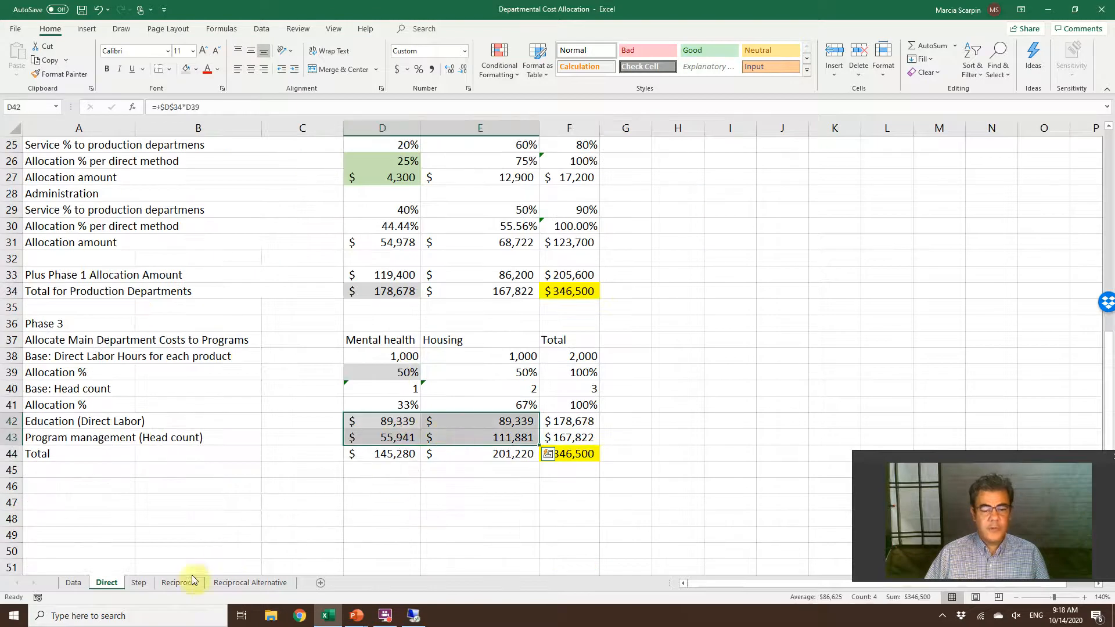
click(139, 582)
drag(532, 361, 577, 356)
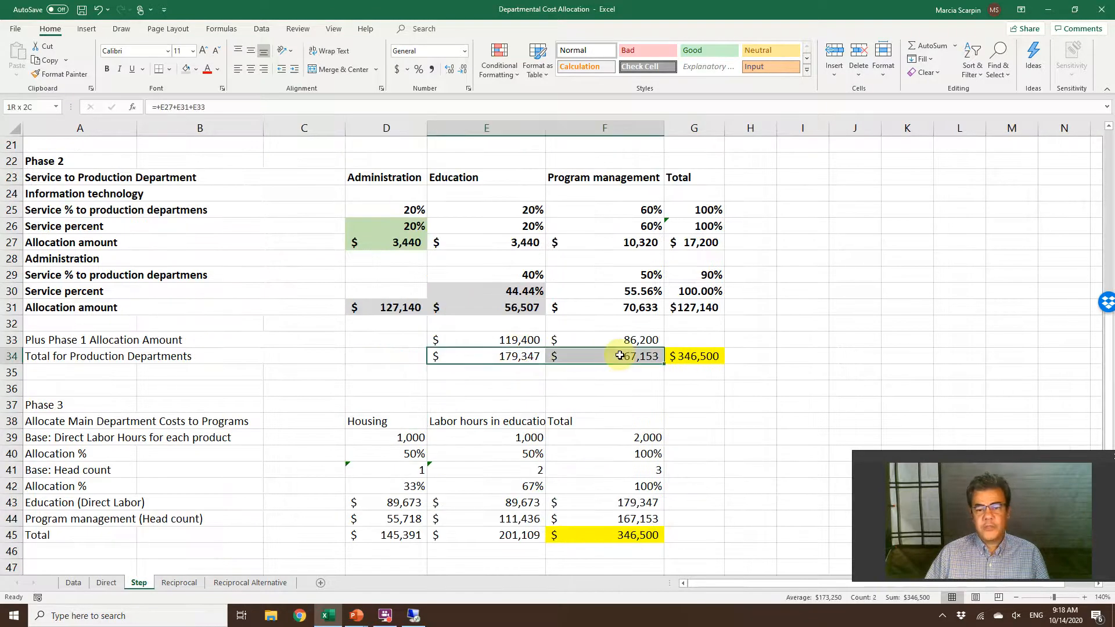
click(116, 584)
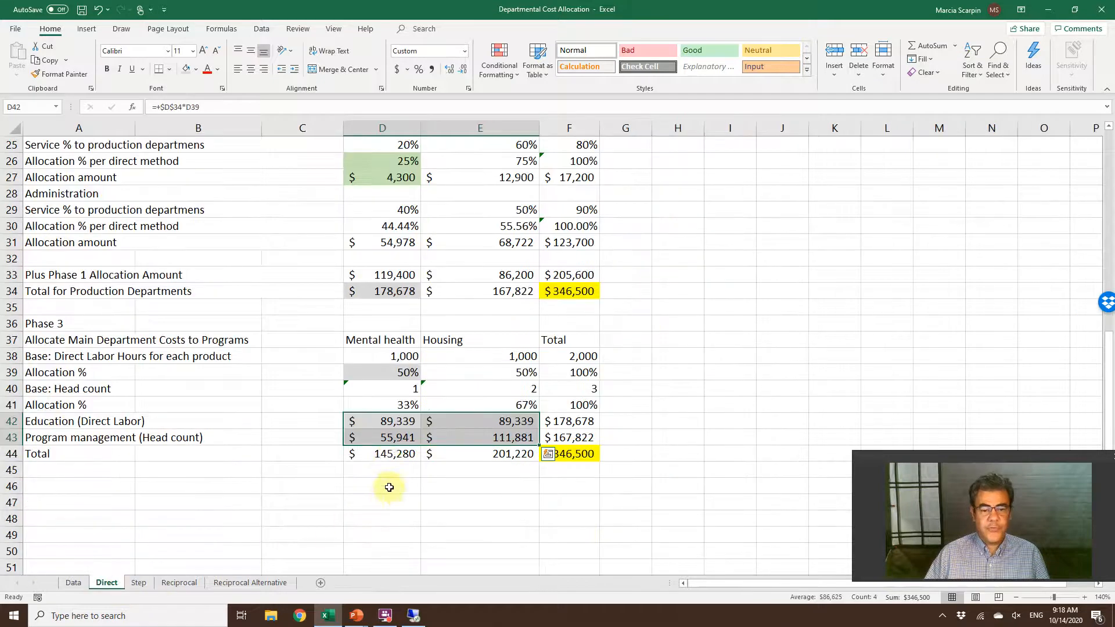
click(396, 452)
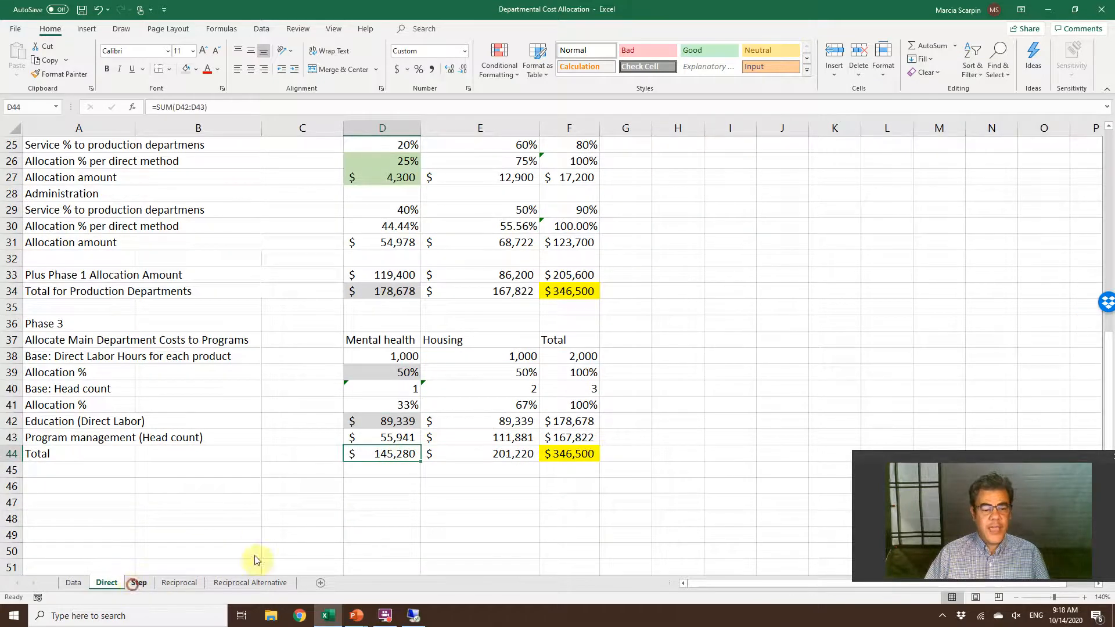
click(138, 582)
click(410, 535)
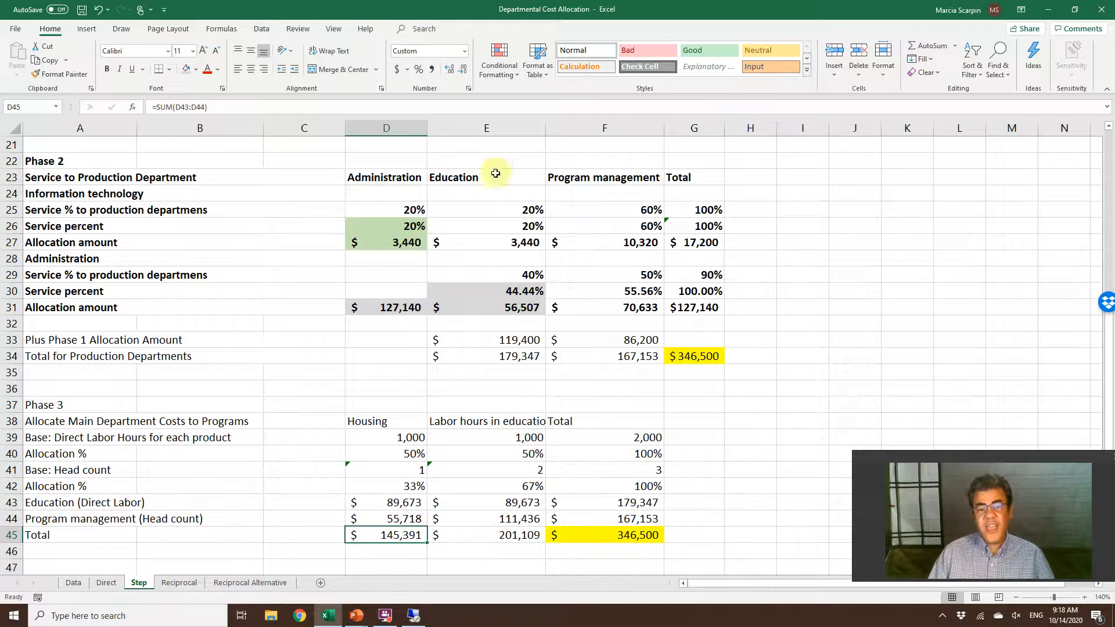
click(410, 242)
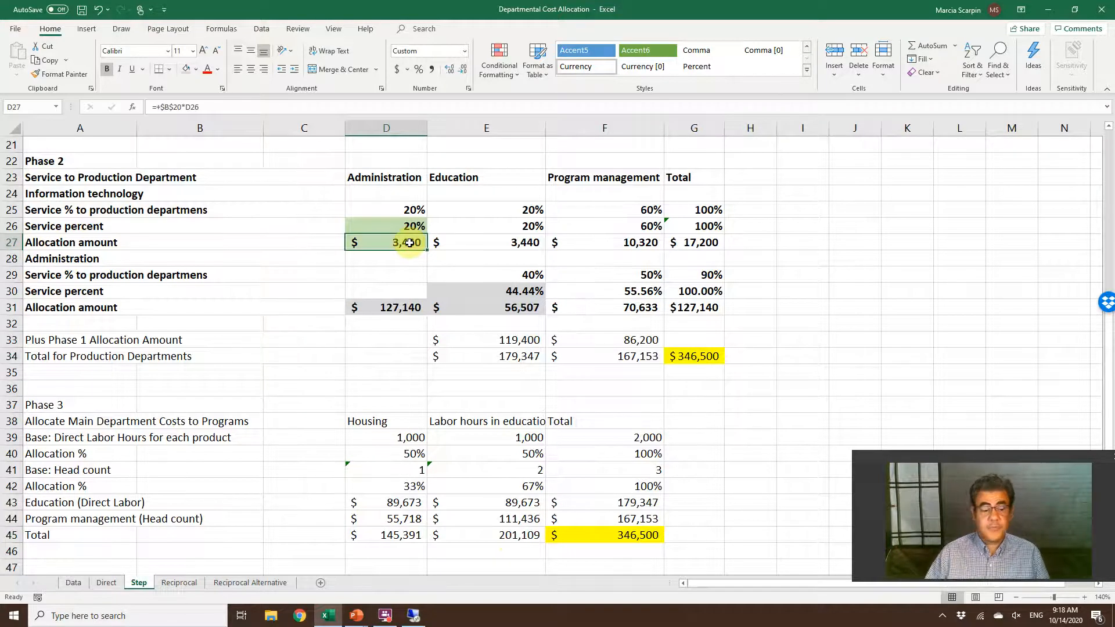
- Make the service-to-service percentages and simultaneous equations block in A23:F40 of the Reciprocal sheet bold
click(180, 582)
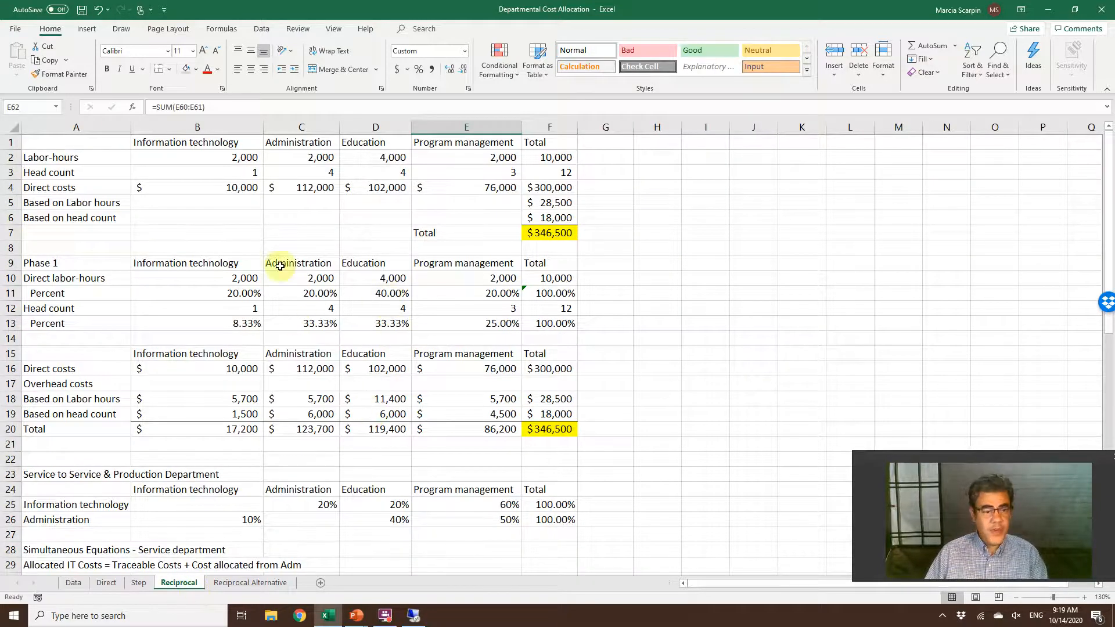
drag(76, 143, 576, 451)
scroll(460, 508, down, 3)
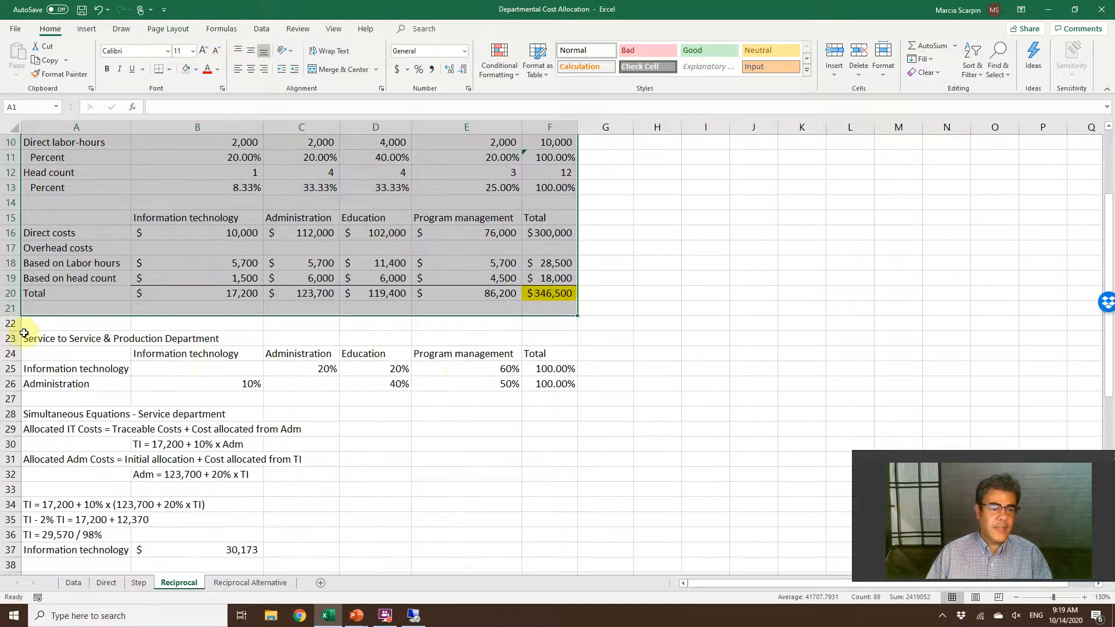
drag(27, 331, 543, 525)
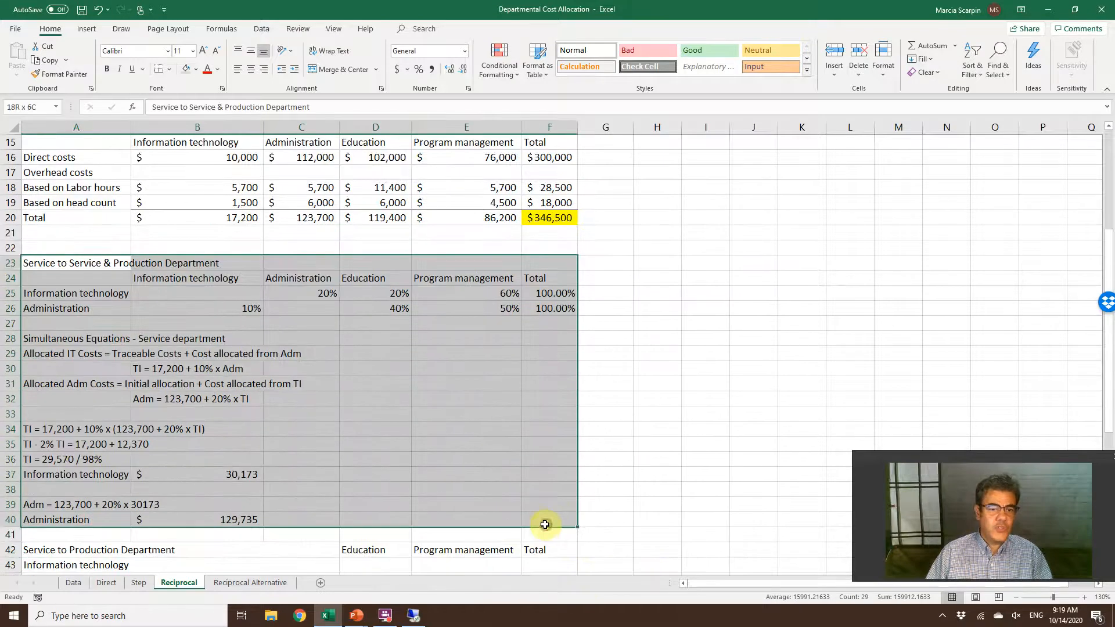
click(106, 71)
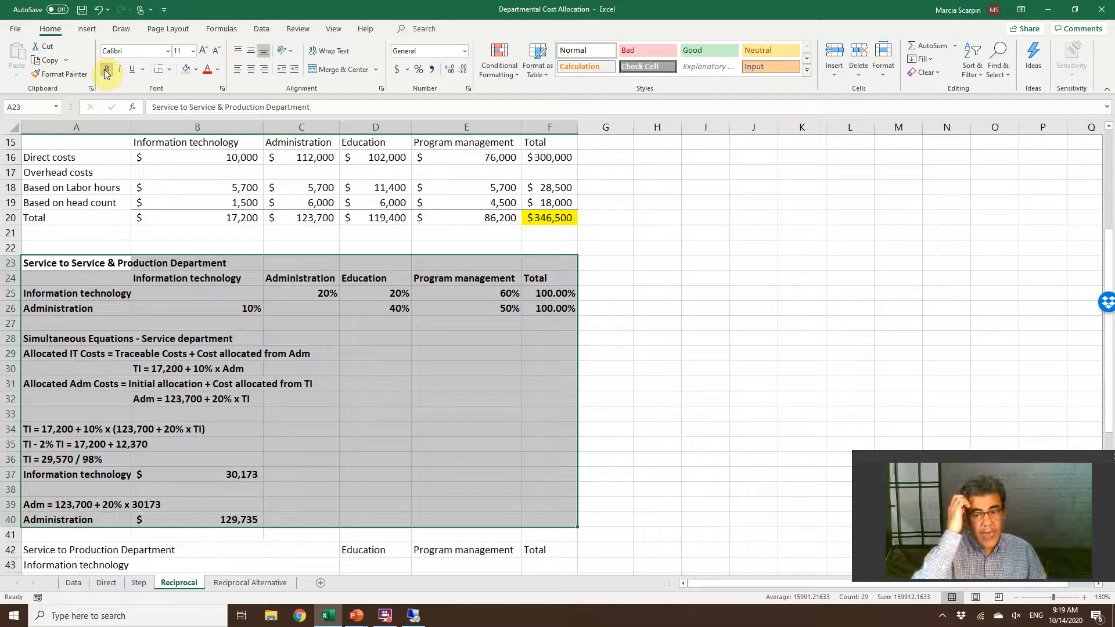
- Compare the Reciprocal sheet's service percentages in A24:F26 with the Data sheet's allocation table, and examine the percentages exchanged between the two service departments
click(247, 293)
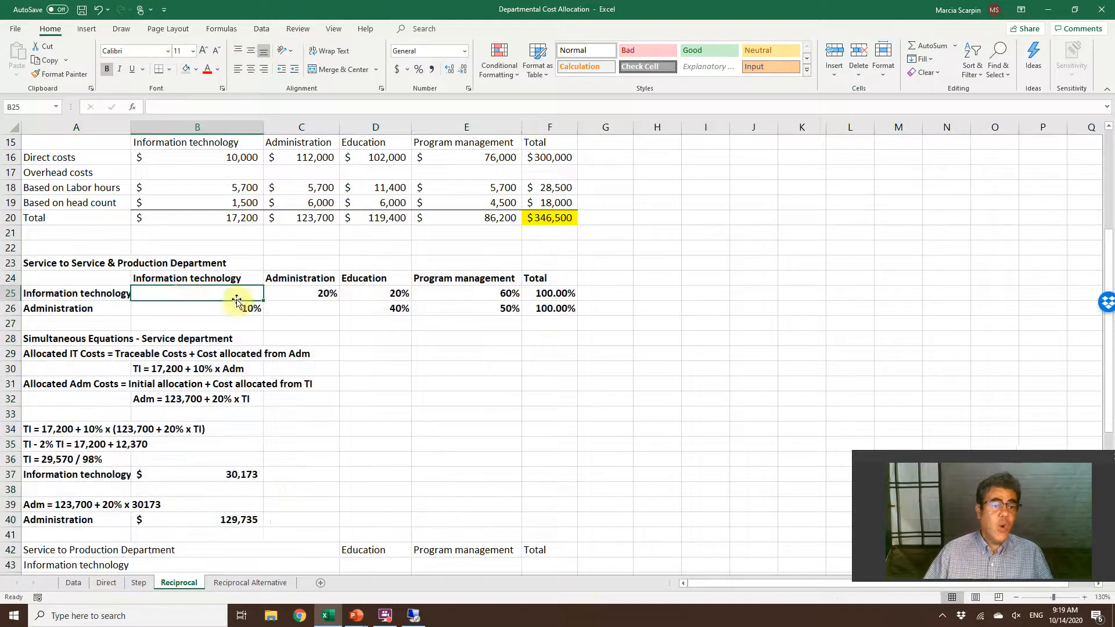
click(221, 320)
click(232, 305)
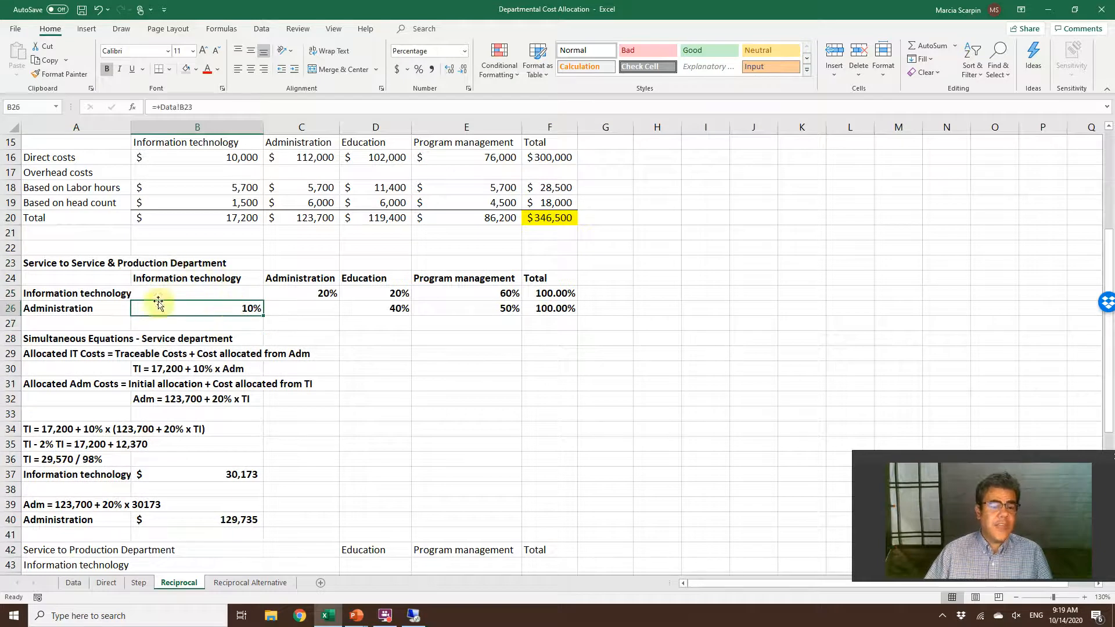
click(81, 584)
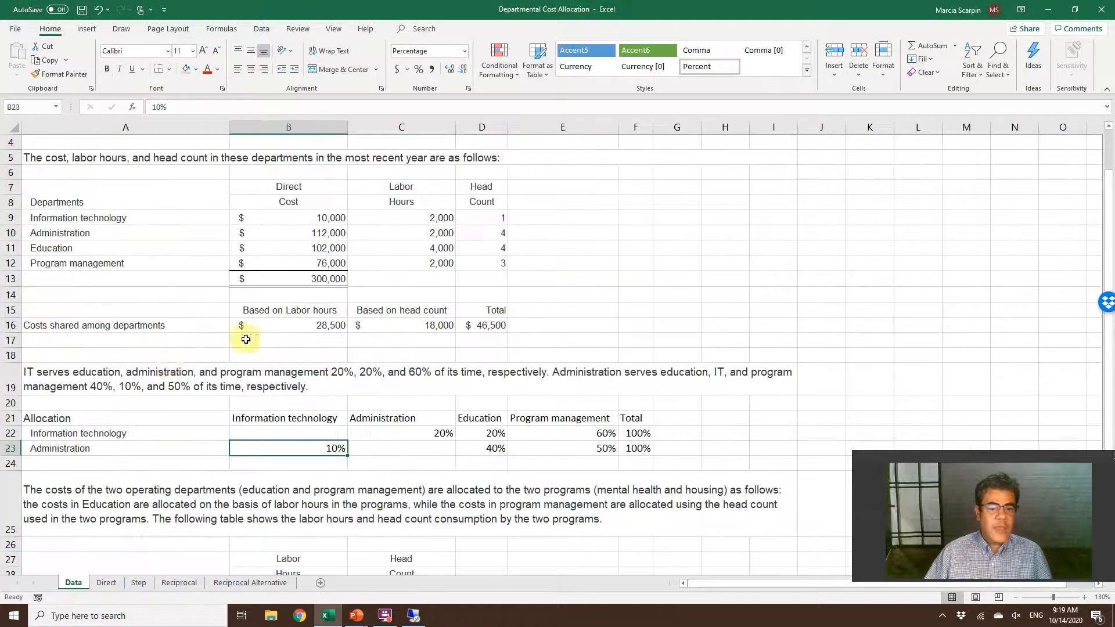
click(159, 414)
drag(569, 474, 619, 450)
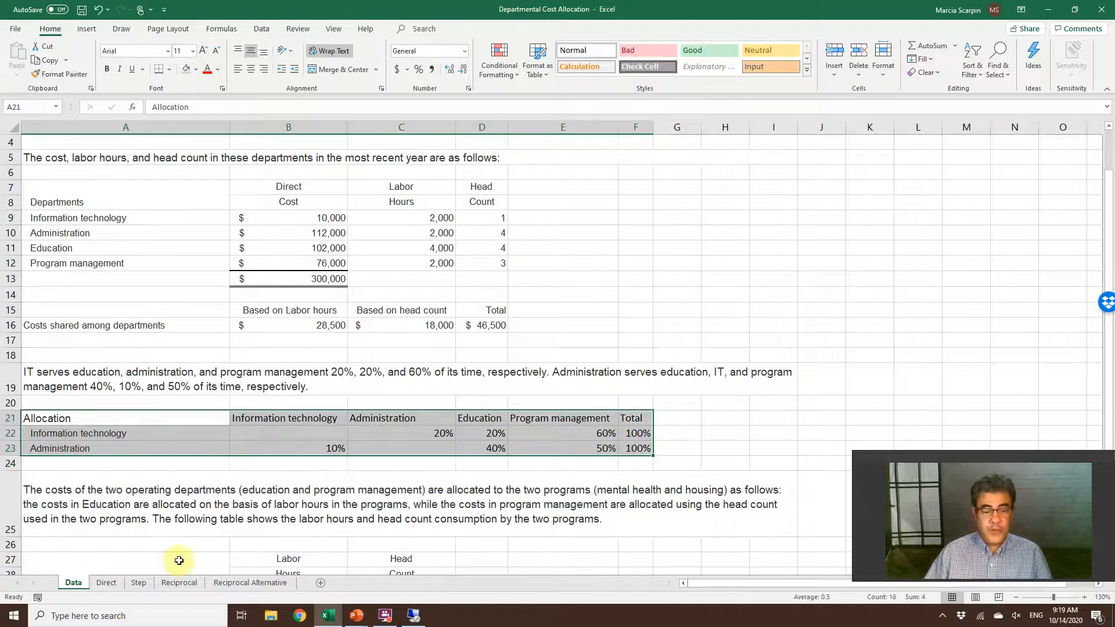
click(178, 582)
drag(100, 281, 525, 307)
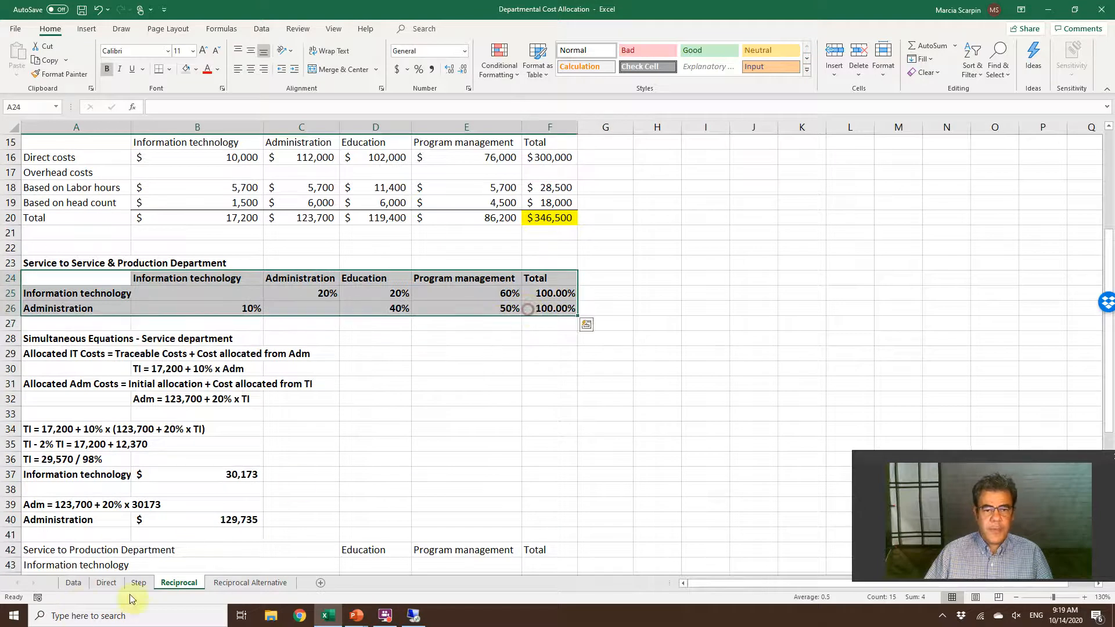
click(74, 582)
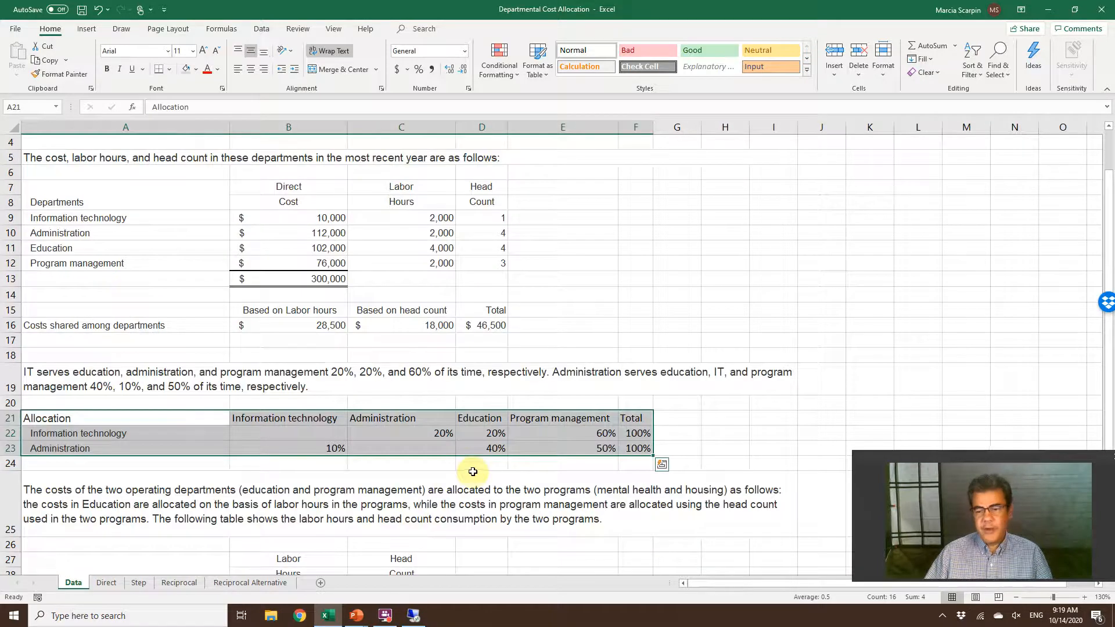
click(170, 584)
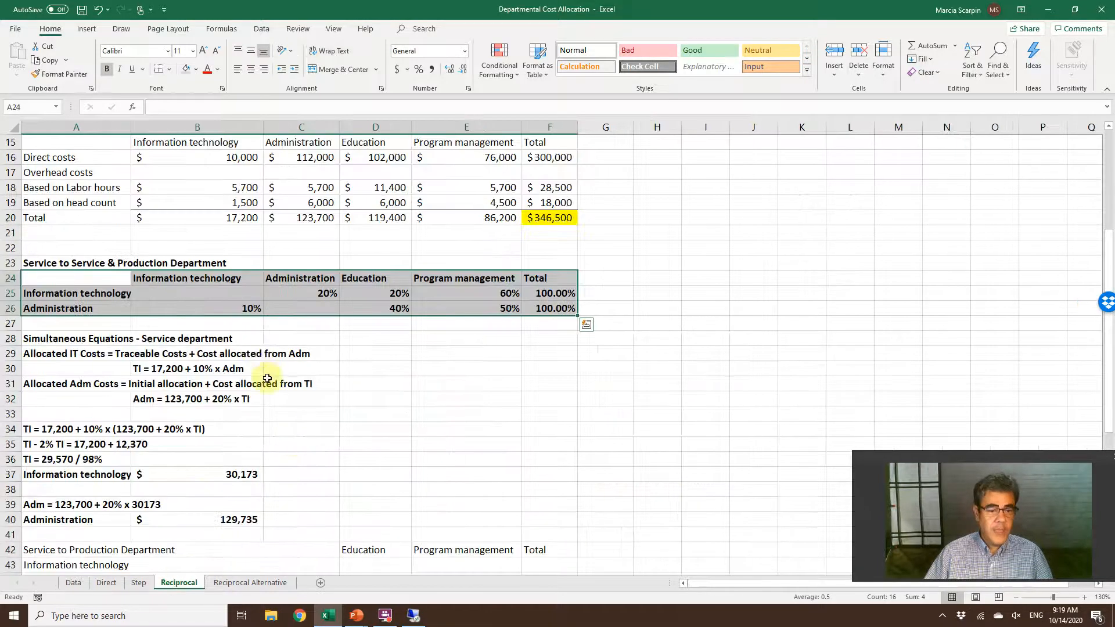
drag(236, 295, 301, 308)
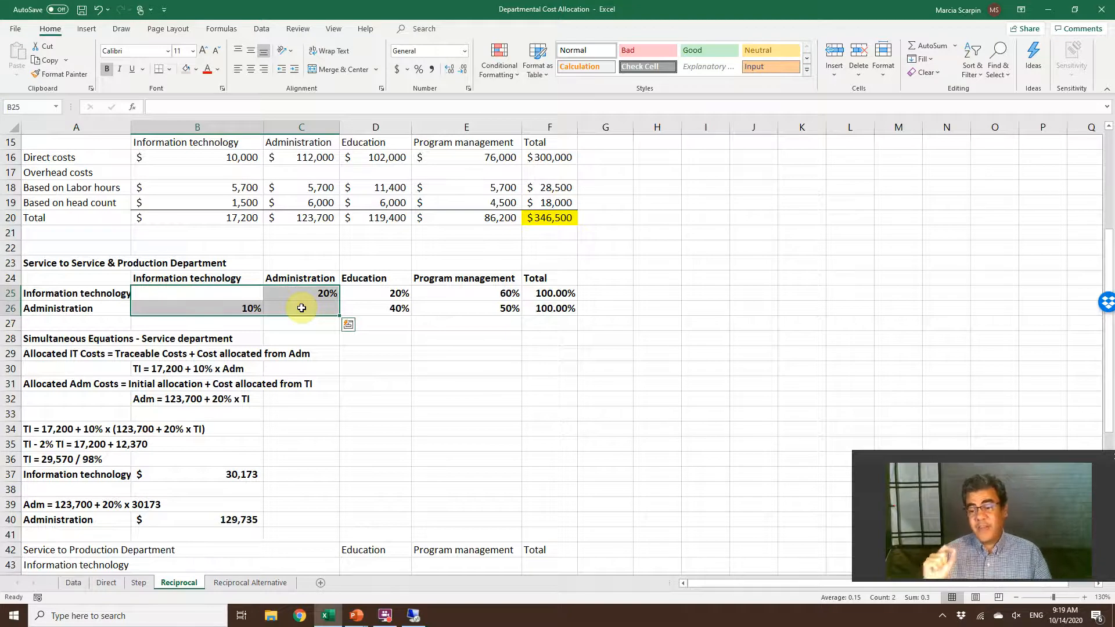
click(88, 339)
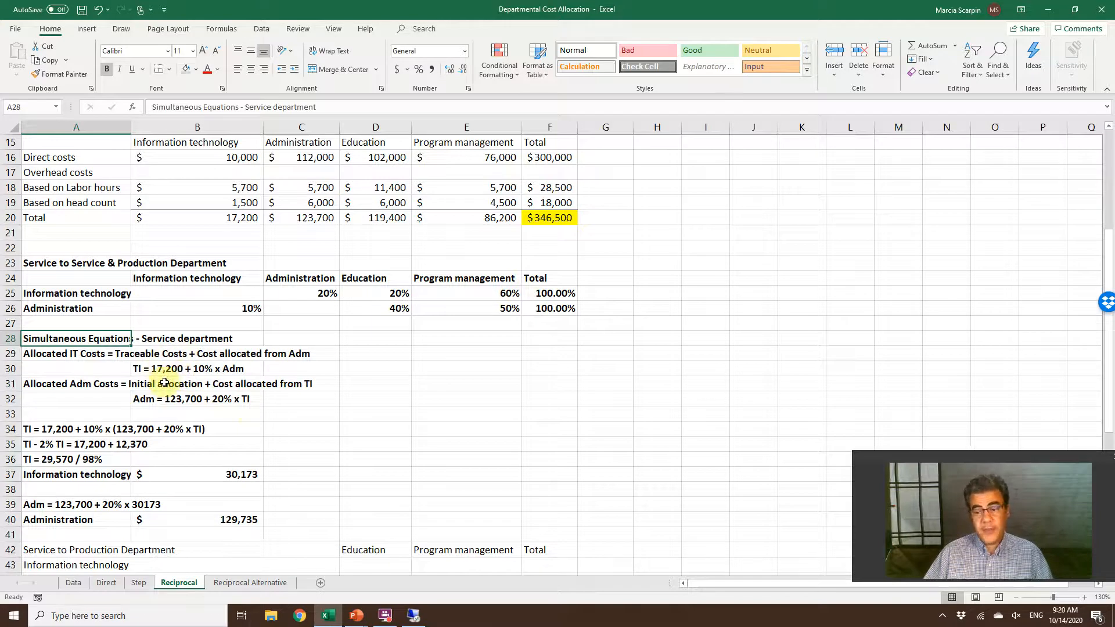
- Look over the matrices and total costs on the Reciprocal Alternative sheet, and return to the Reciprocal sheet
click(255, 583)
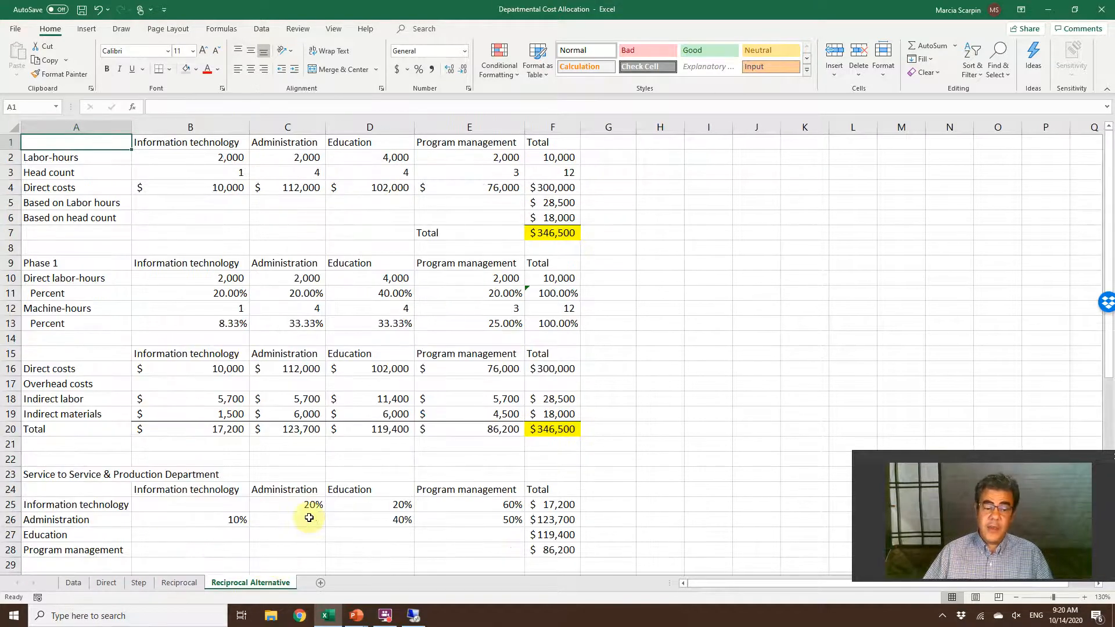
scroll(307, 519, down, 2)
scroll(310, 519, down, 3)
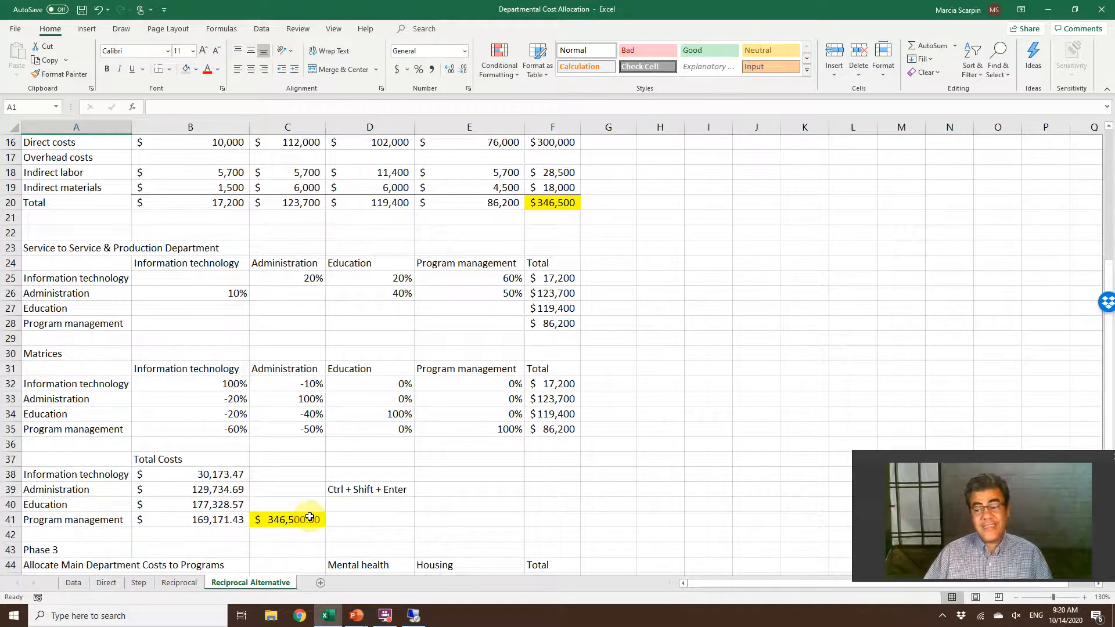
click(183, 582)
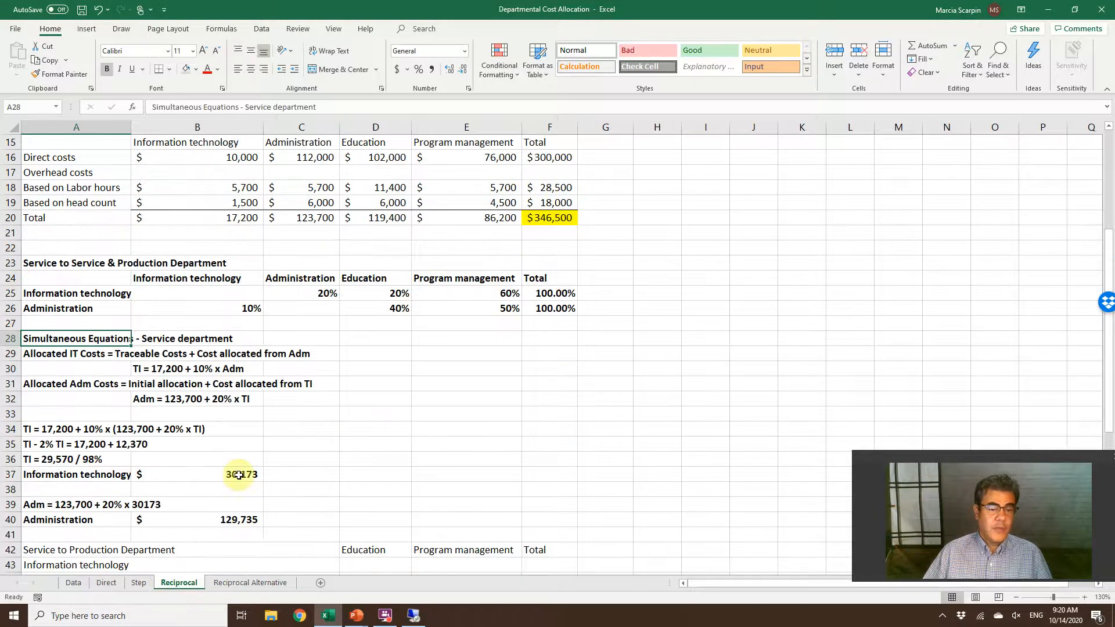
- Examine the allocated IT costs definition in row 29 and its equation in B30
click(86, 353)
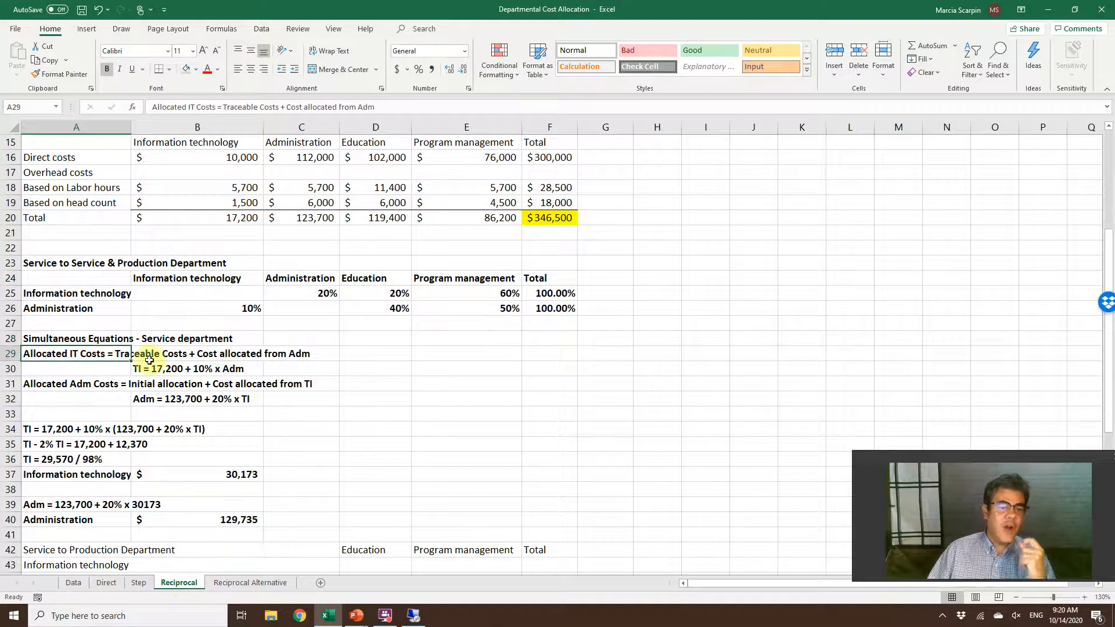
double_click(169, 354)
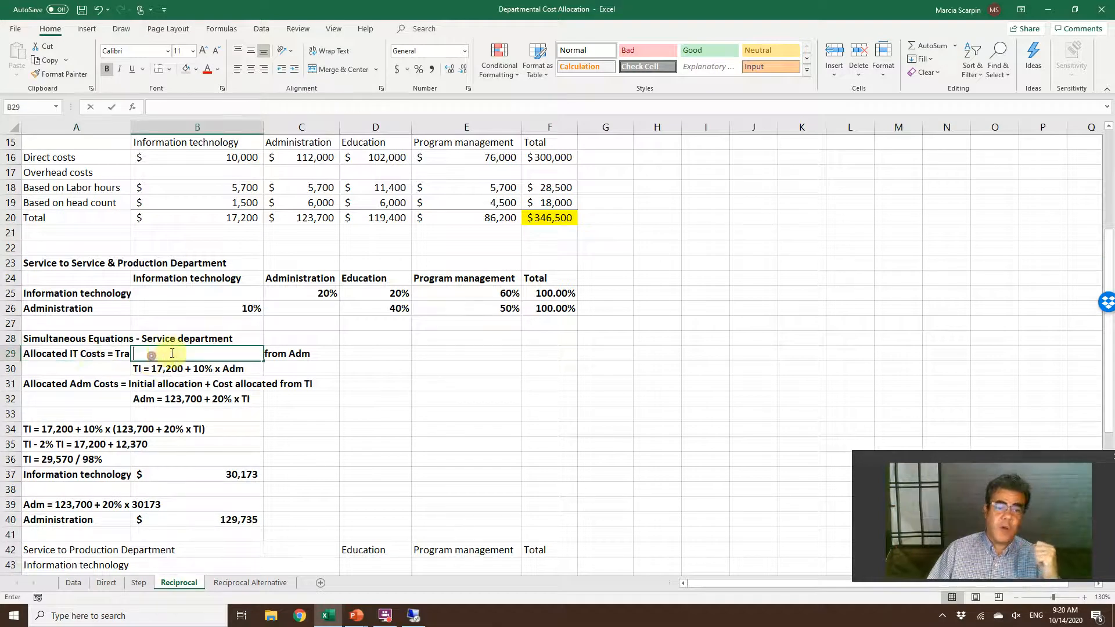
click(70, 366)
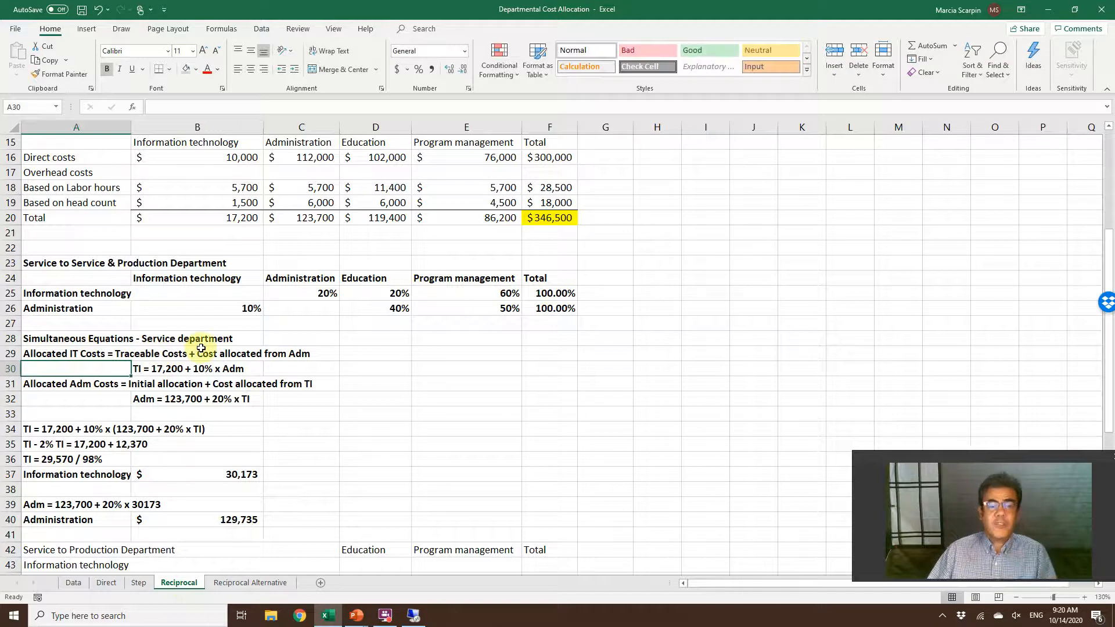
click(146, 368)
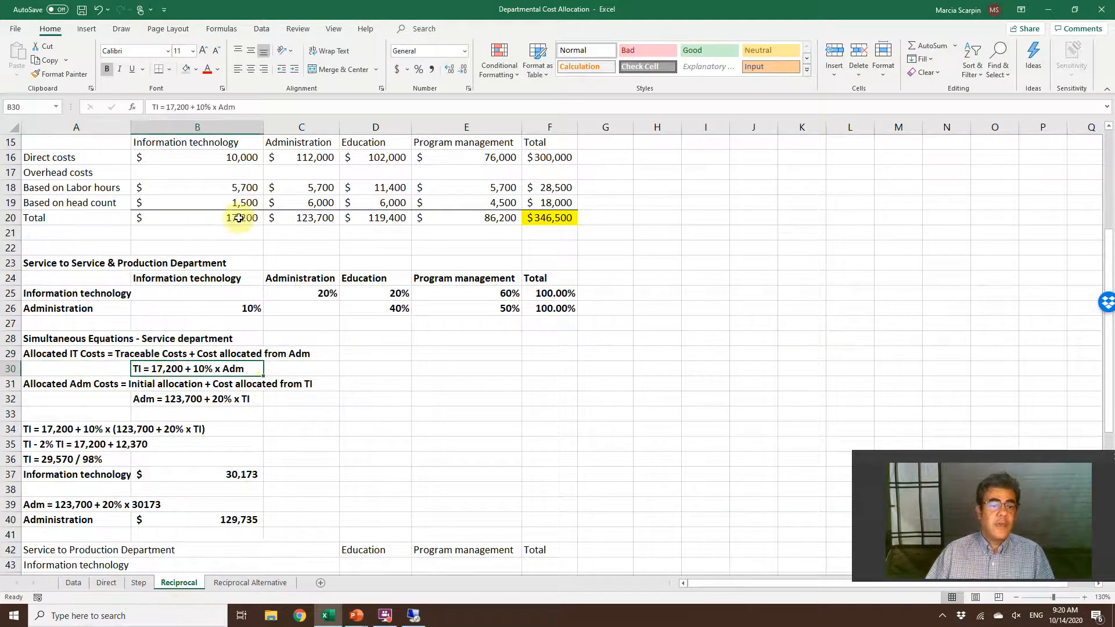
click(239, 218)
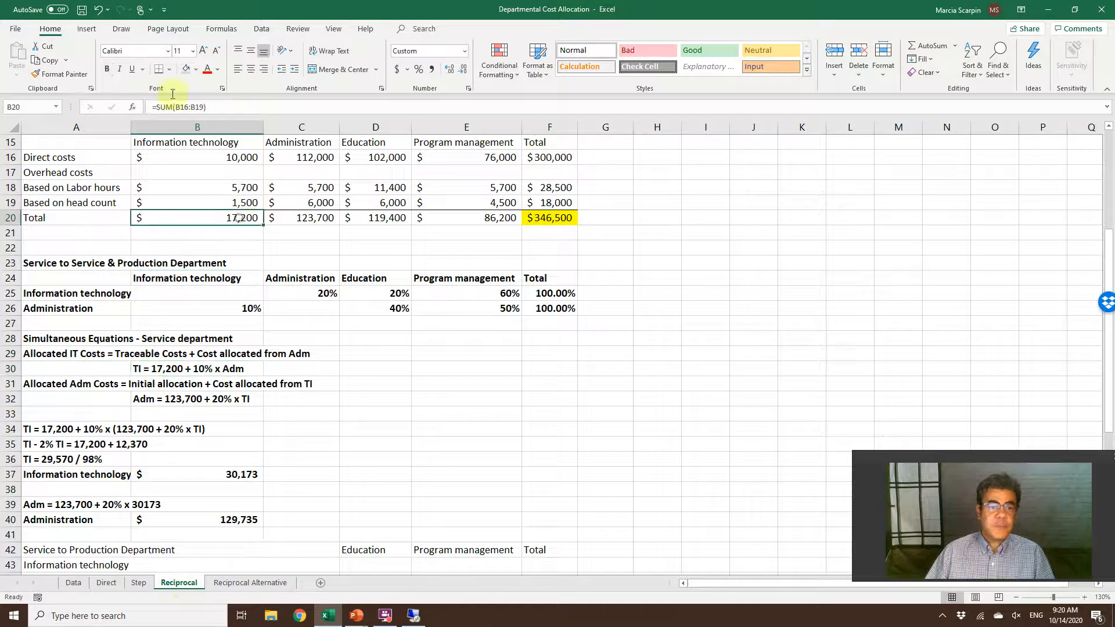
click(196, 69)
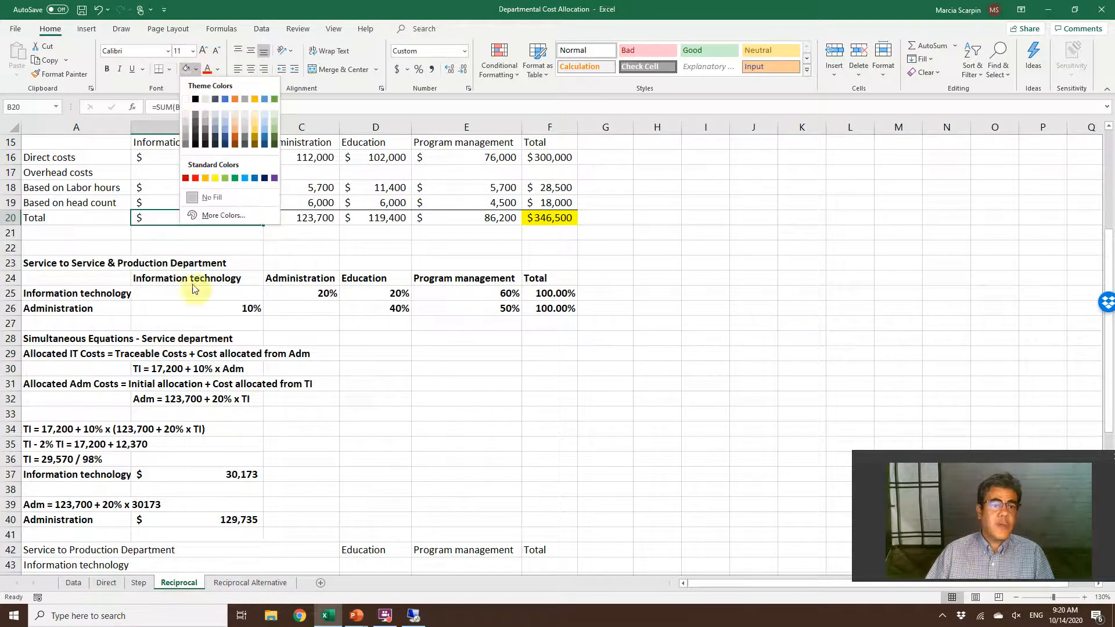
click(181, 368)
click(182, 368)
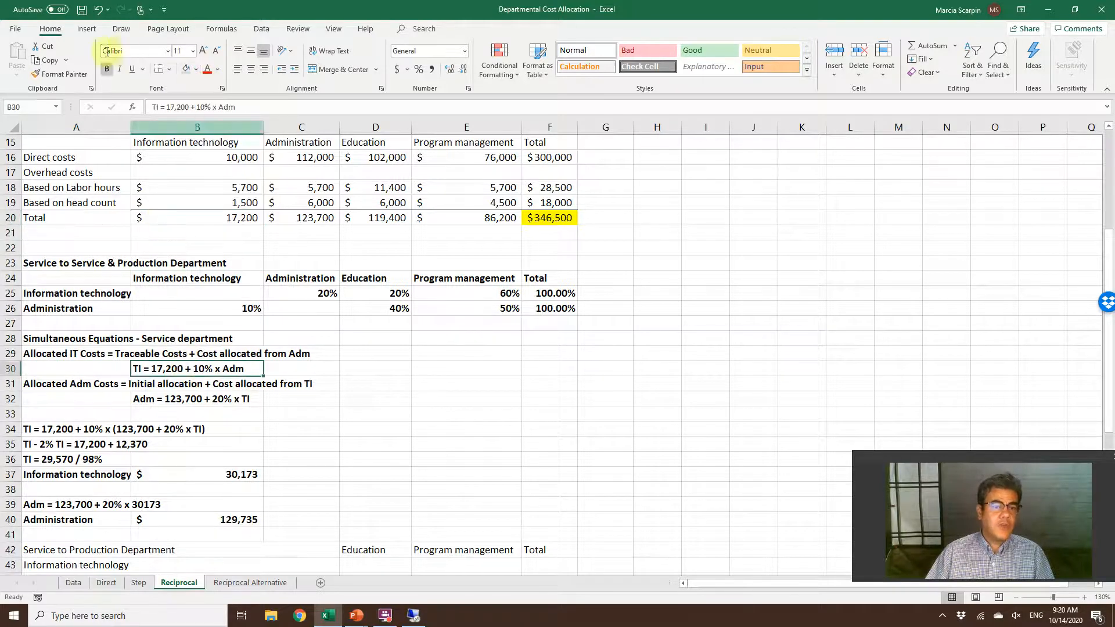
- Shade the IT equation in B30 and its inputs, the IT total in B20 and the Administration percentage in B26, light green
click(197, 69)
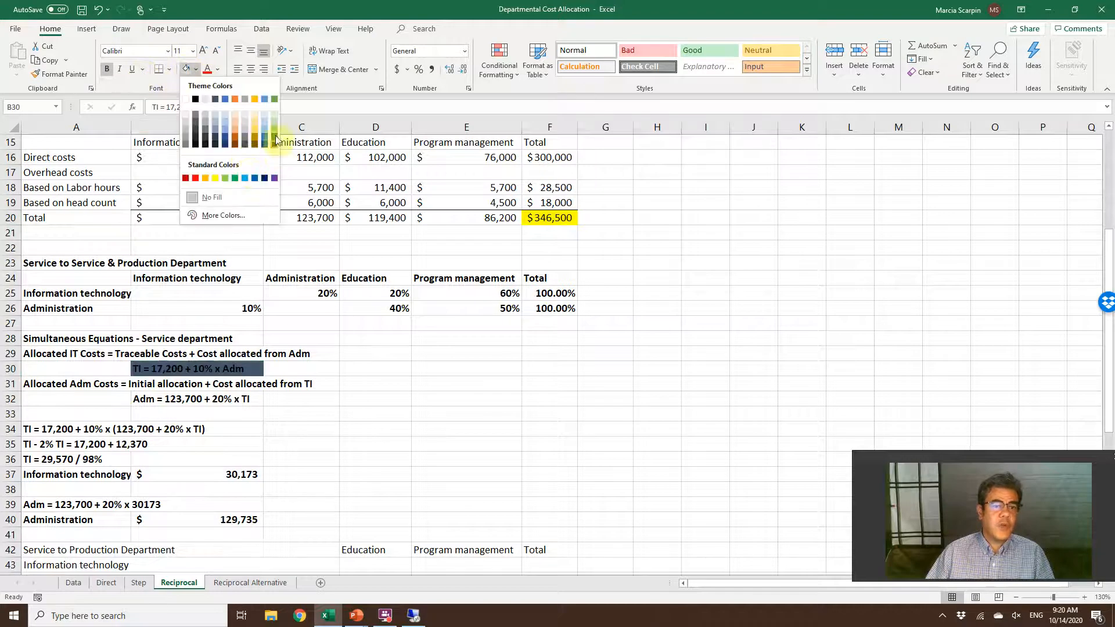
click(277, 128)
click(219, 217)
click(186, 69)
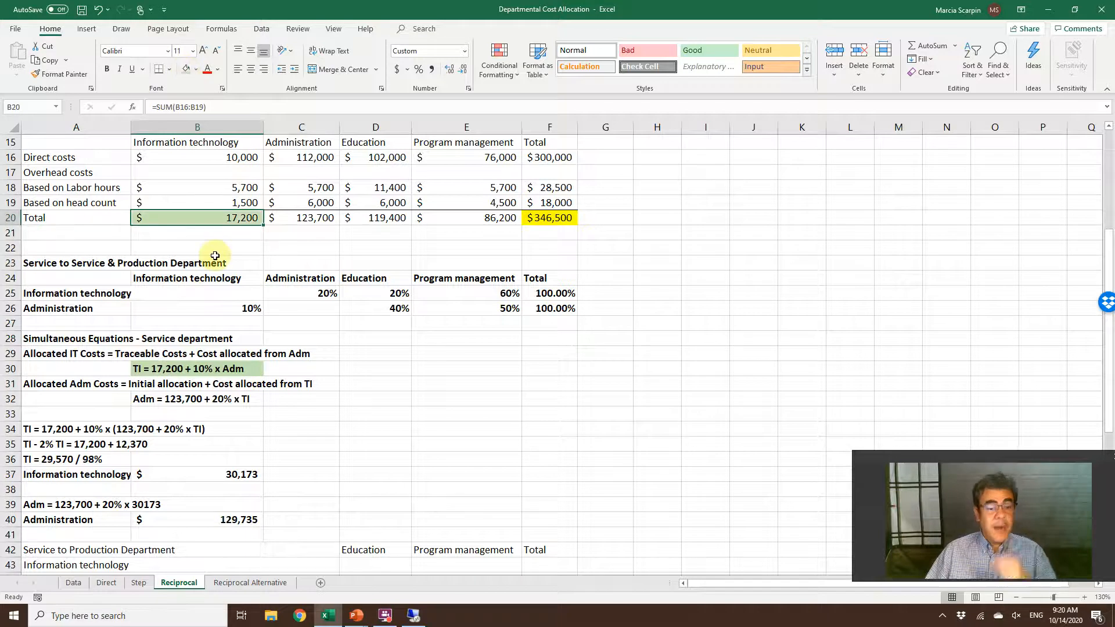
click(201, 309)
click(186, 69)
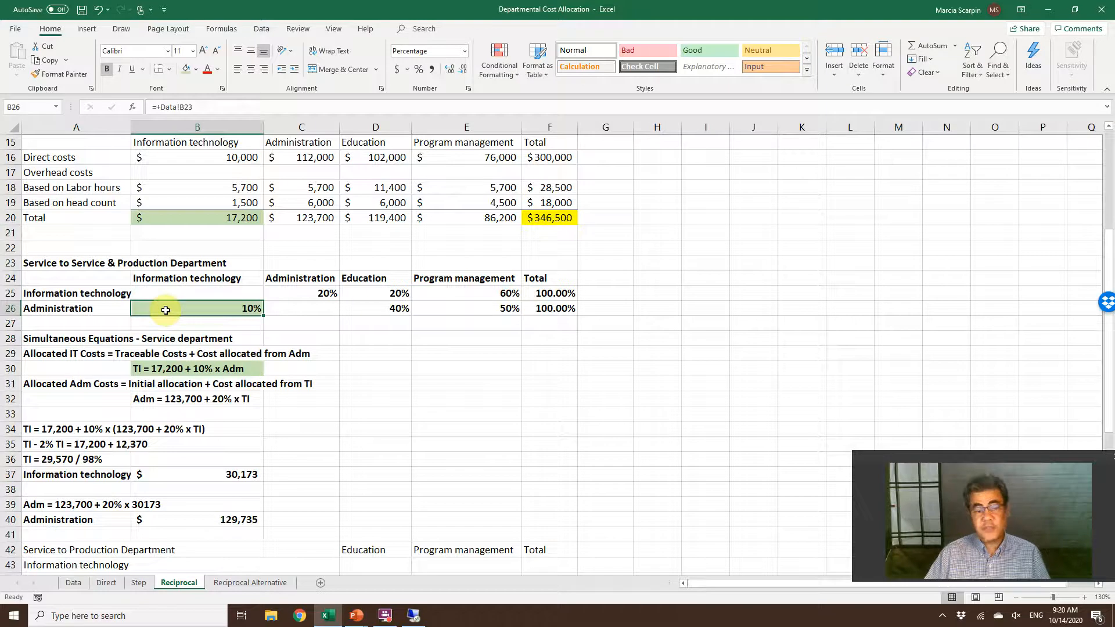
- Shade the Adm equation in B32 and its inputs, the Administration total in C20 and the IT percentage in C25, light gold
click(203, 397)
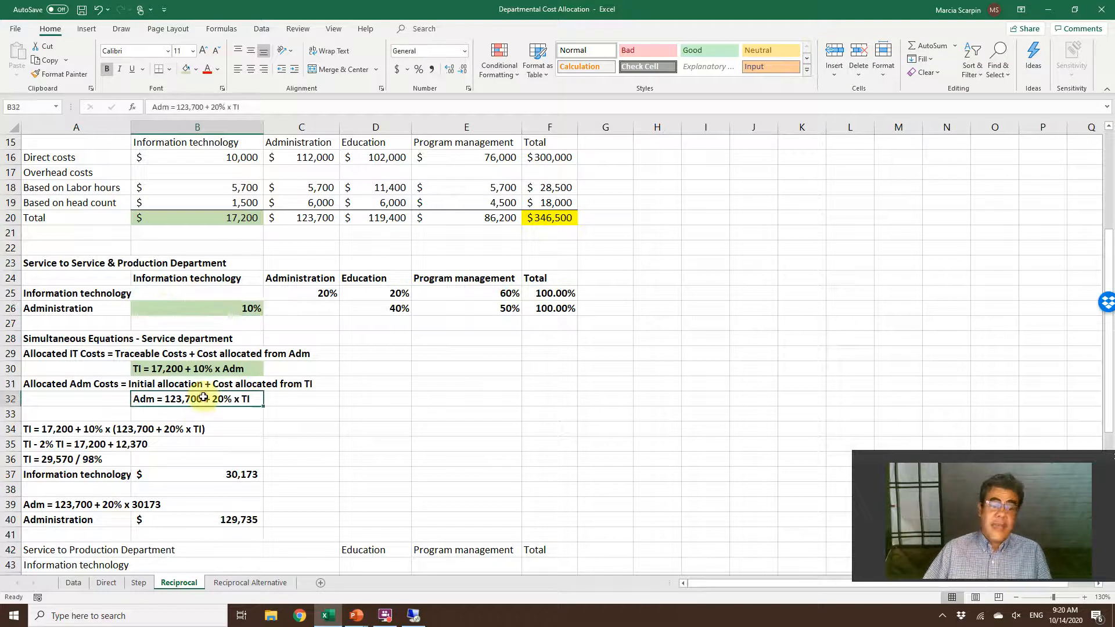
click(198, 69)
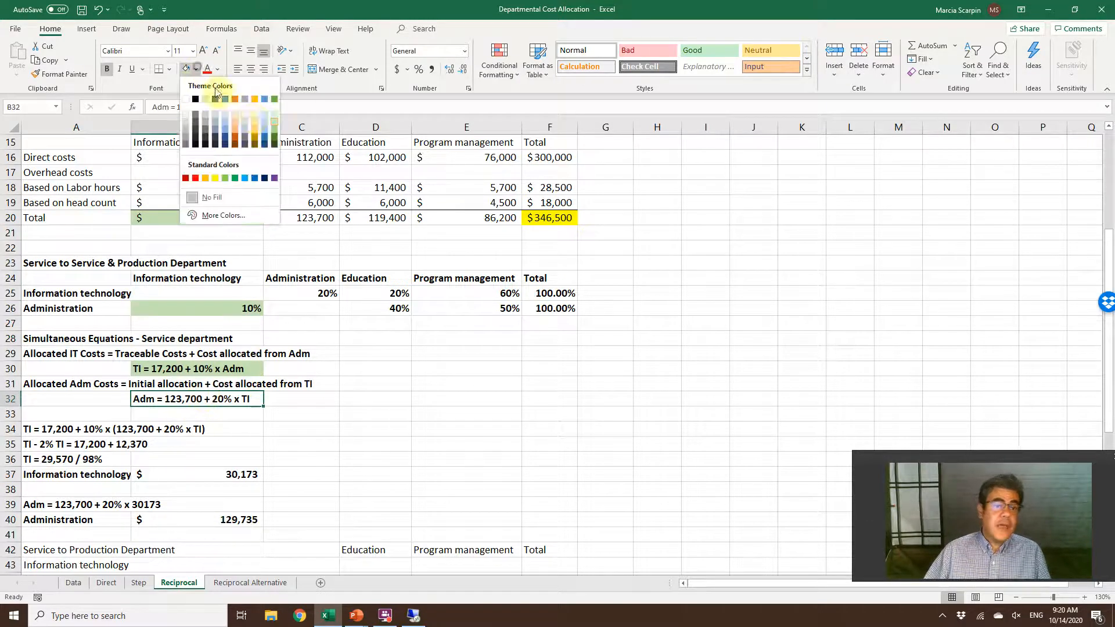
click(254, 116)
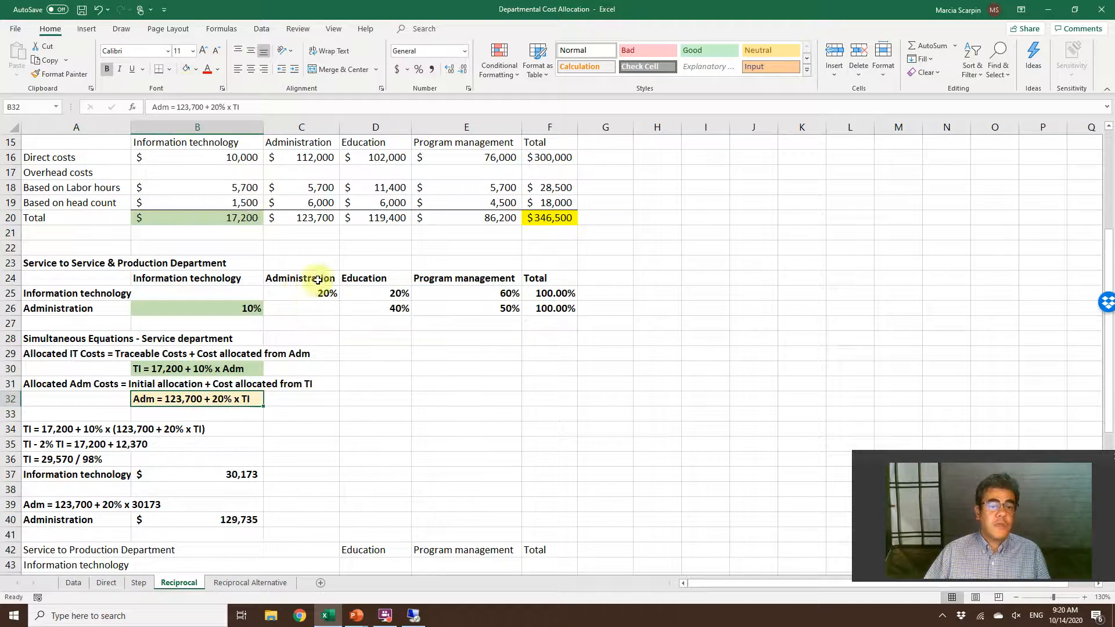
click(317, 216)
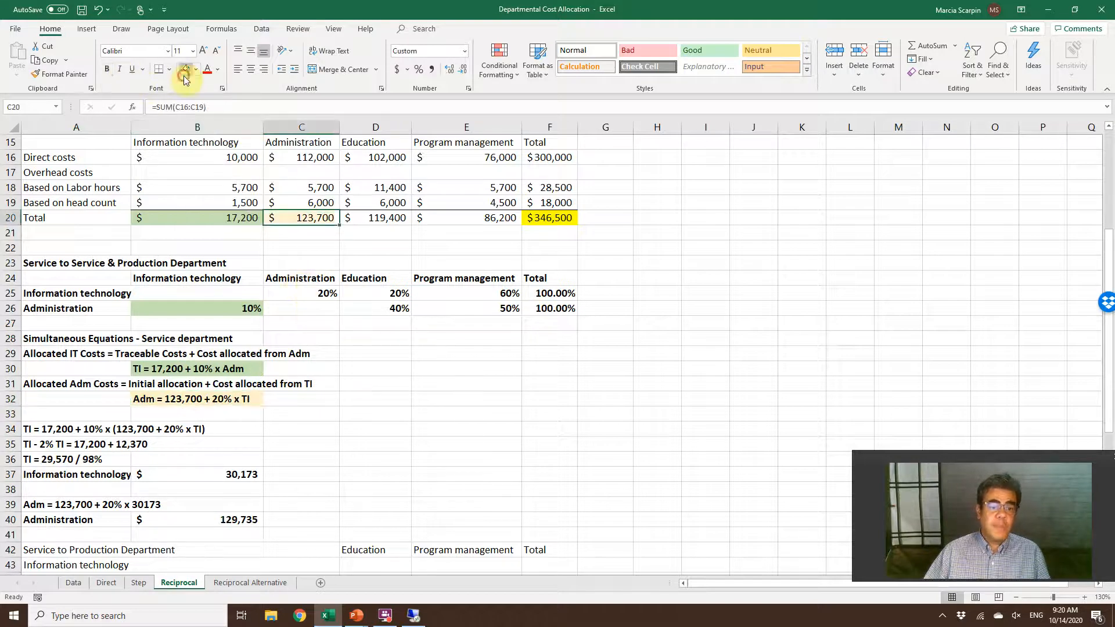
click(298, 293)
click(186, 69)
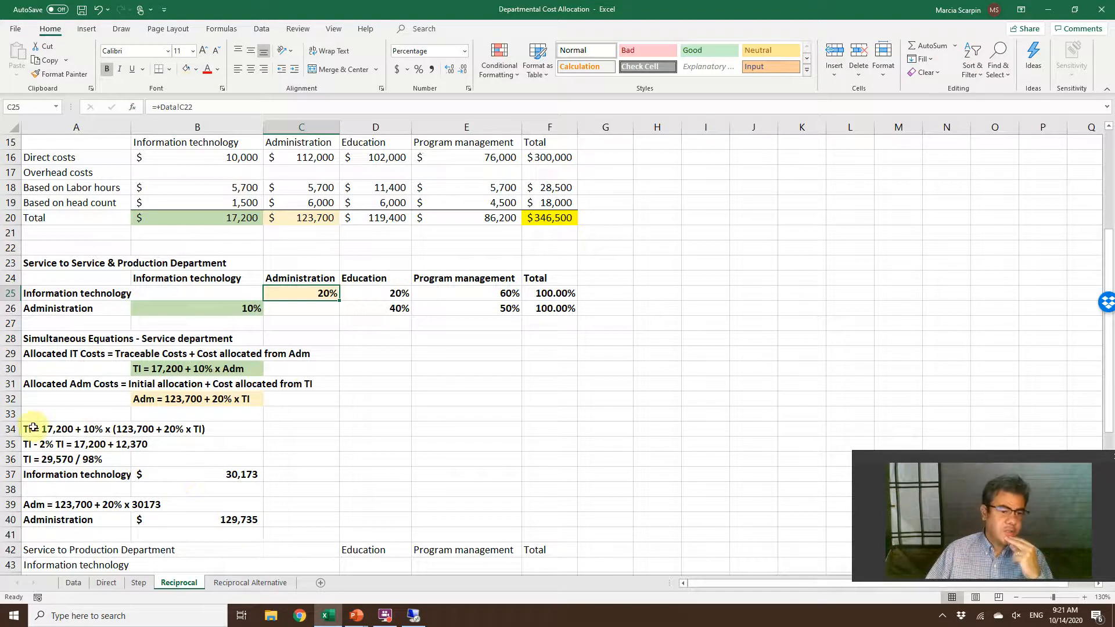
- Change the leading TI to IT in the equations in B30 and A34
double_click(146, 367)
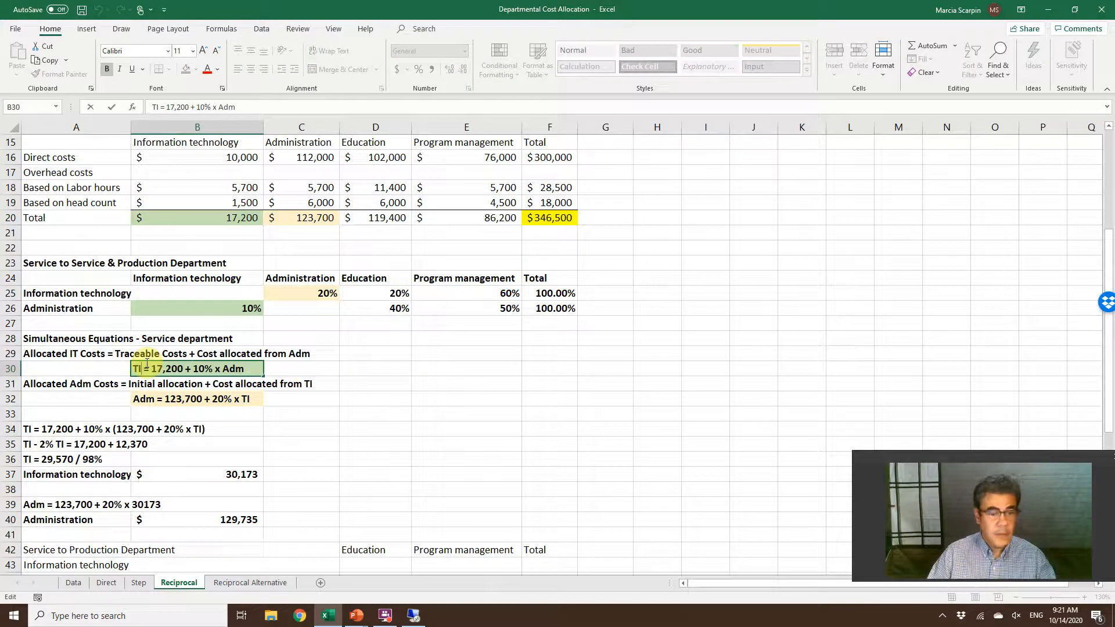
key(Return)
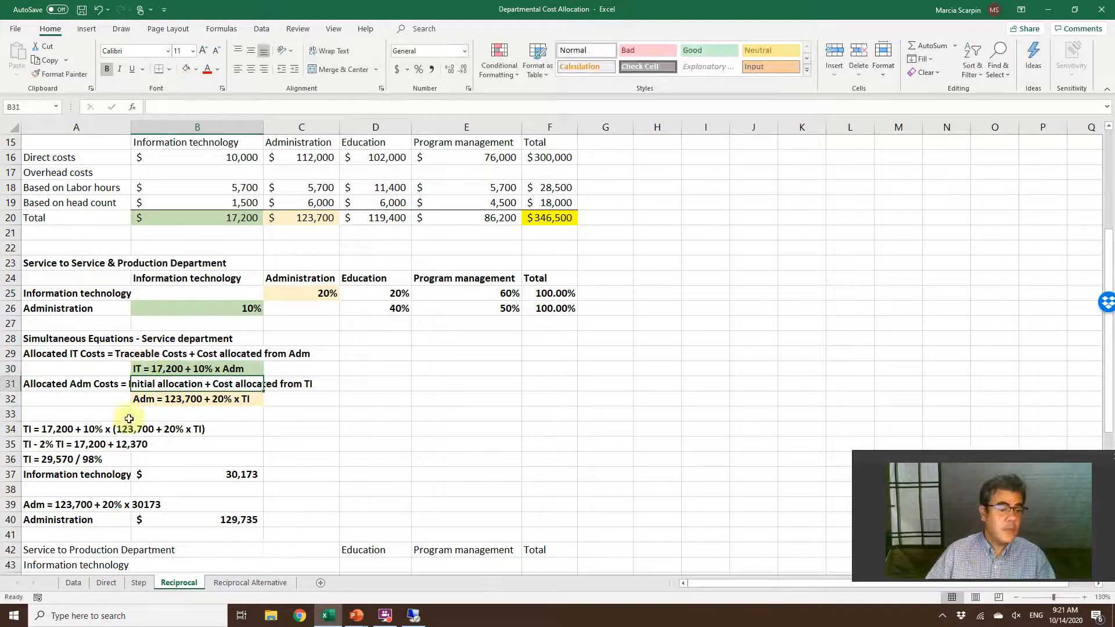
double_click(36, 428)
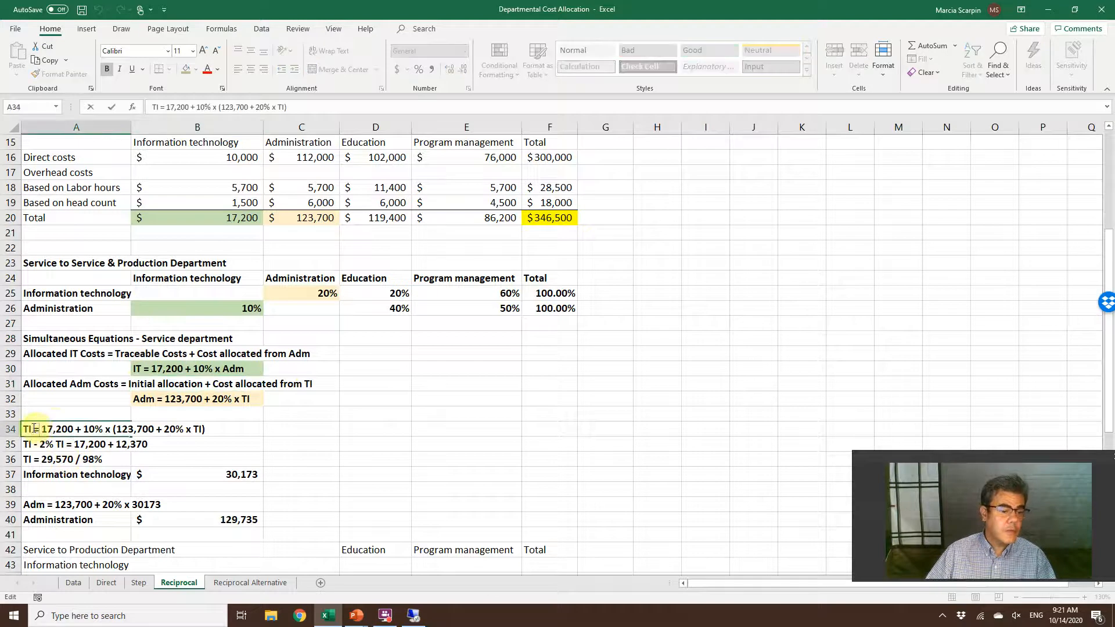
key(BackSpace)
key(BackSpace)
text(IT)
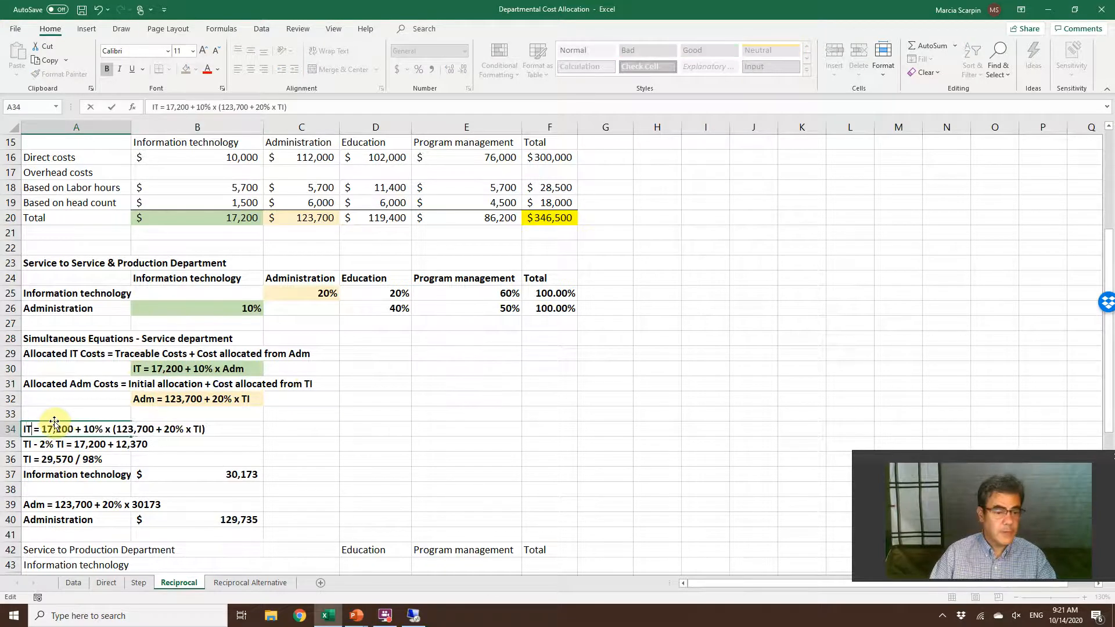
key(Return)
- Change the leading TI to IT in the equations in A35 and A36
key(F2)
key(Delete)
key(Delete)
text(IT)
key(Return)
key(F2)
key(Home)
key(Delete)
key(Delete)
text(IT)
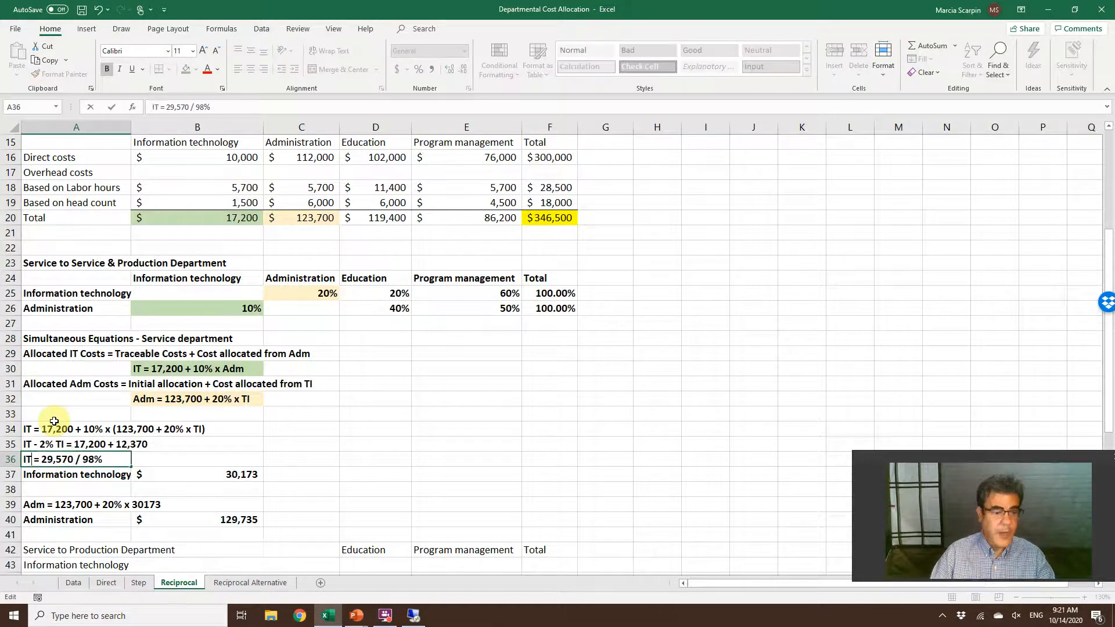
key(Return)
- Replace the ending TI with IT in the Adm equation in B32 and in the Allocated Adm Costs line in A31
click(61, 430)
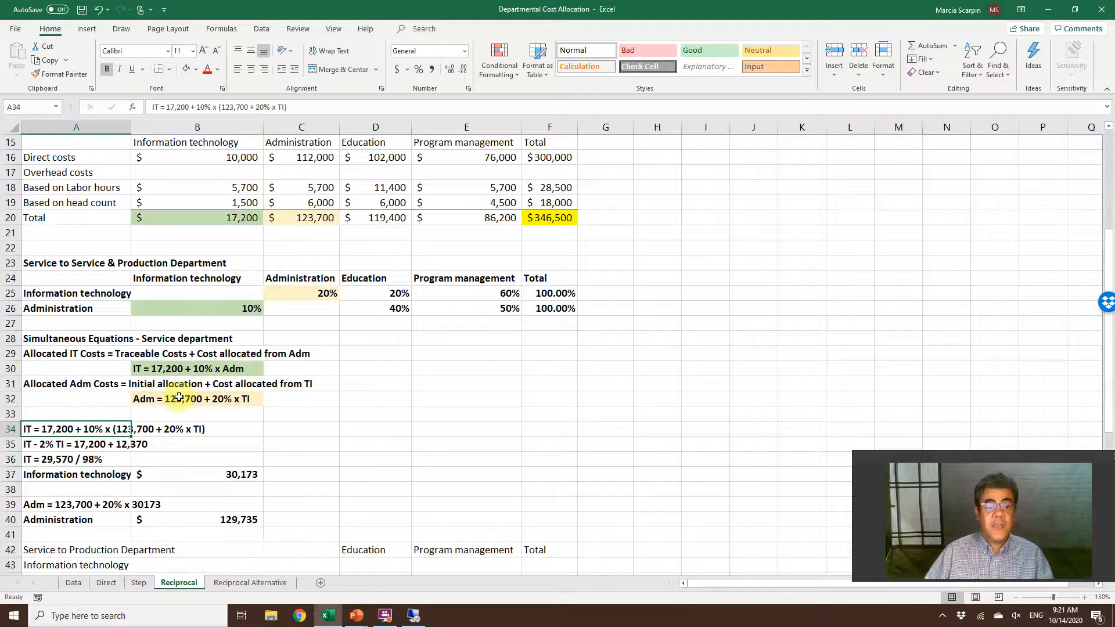
click(277, 429)
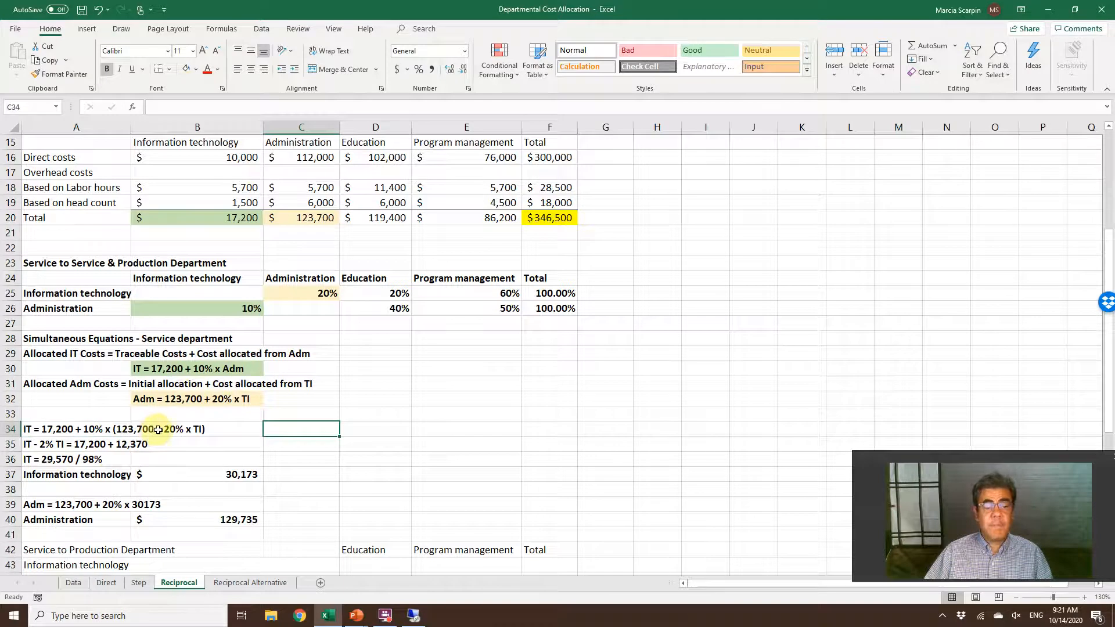
double_click(241, 400)
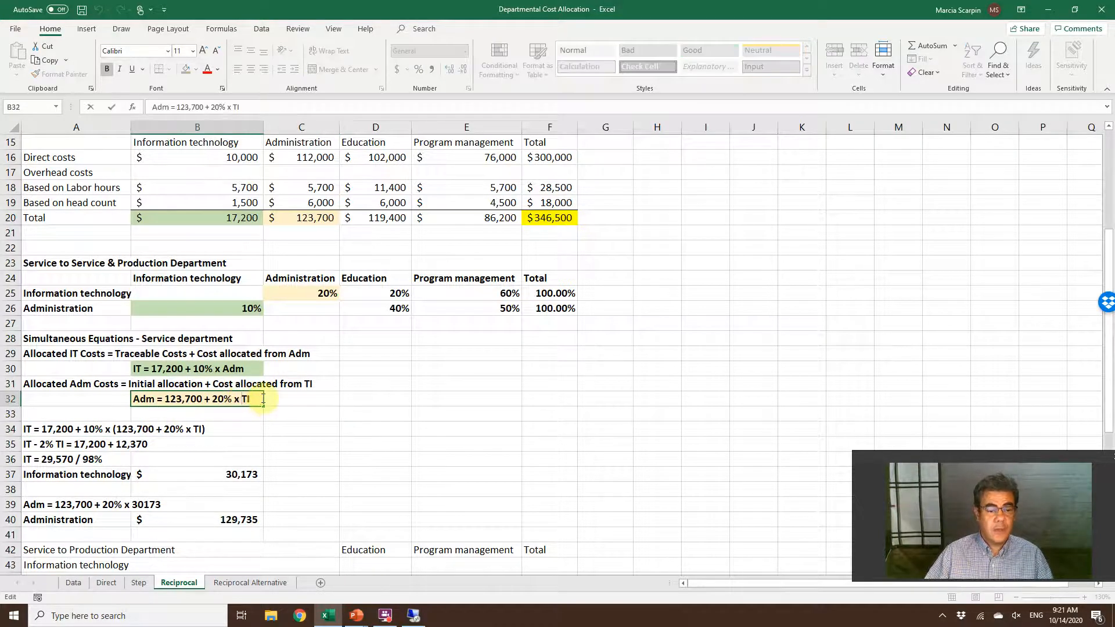
text(it)
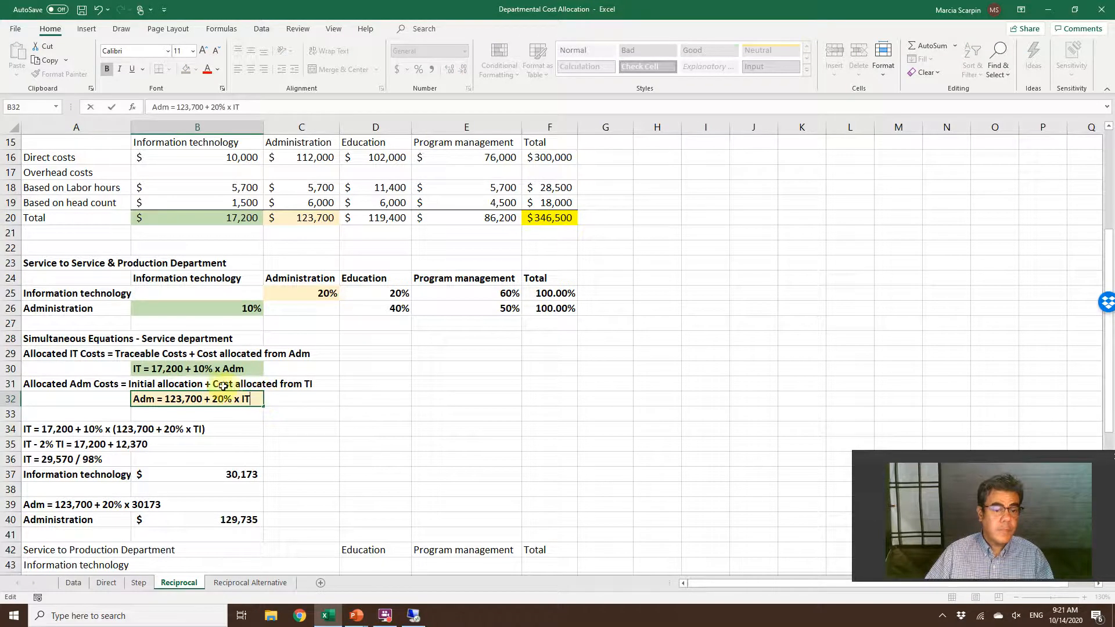
click(113, 384)
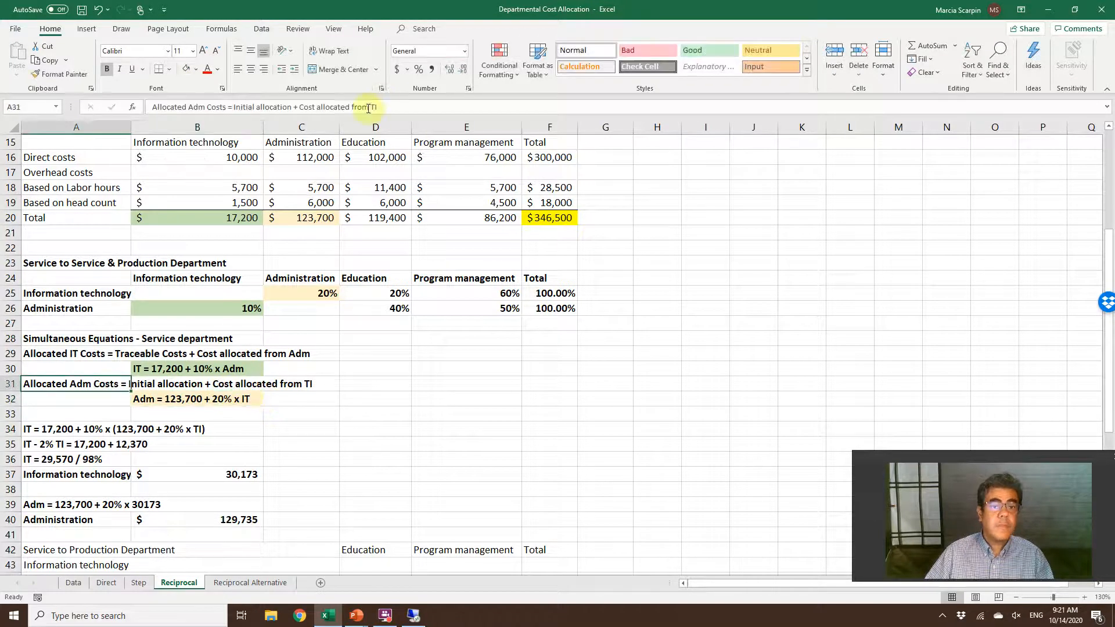
drag(369, 107, 385, 106)
text(IT)
key(Return)
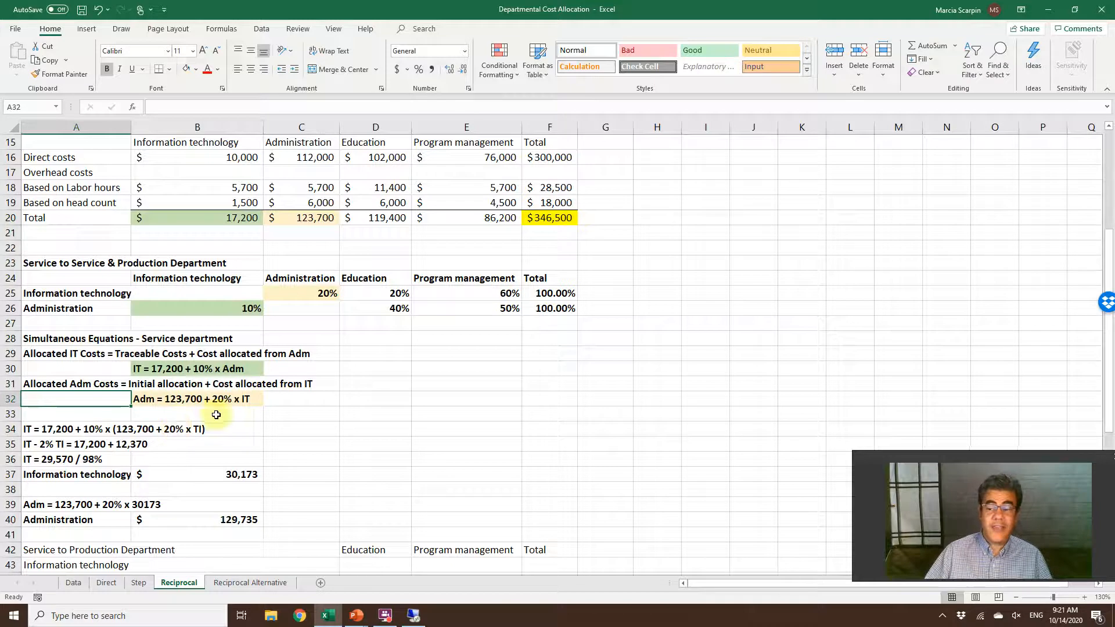
- Try to replace the remaining TI after 2% in the A35 equation with IT
click(79, 431)
click(62, 448)
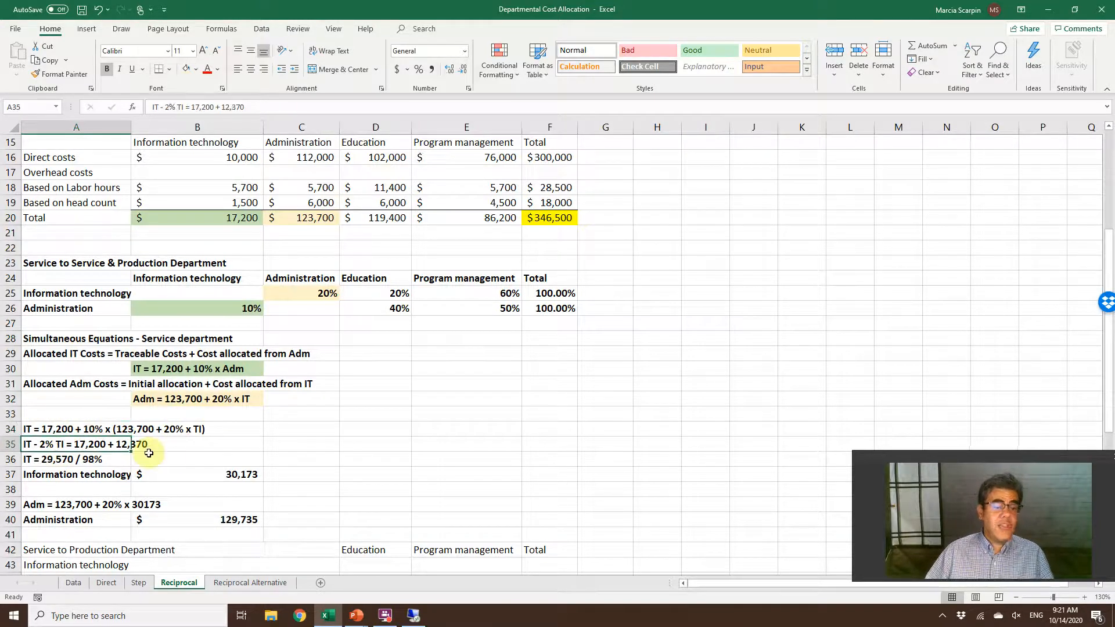
double_click(56, 444)
key(Delete)
key(Delete)
text(it)
key(Return)
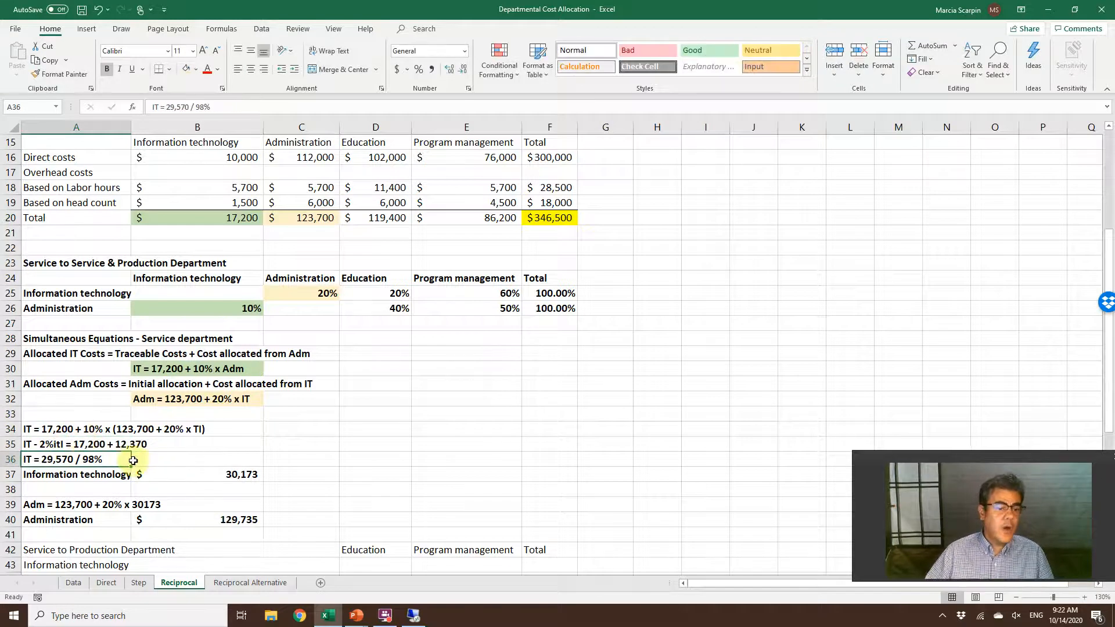
- Correct the term after 2% in A35 so the equation reads "IT - 2% IT = 17,200 + 12,370"
key(Up)
key(F2)
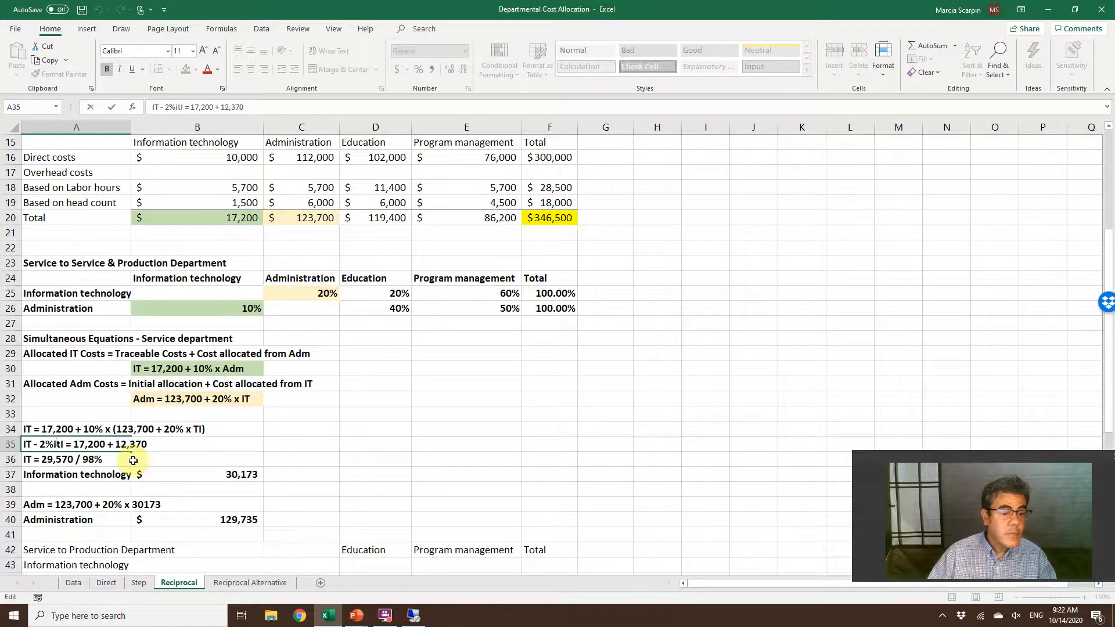
key(Left)
key(Delete)
key(Delete)
key(Delete)
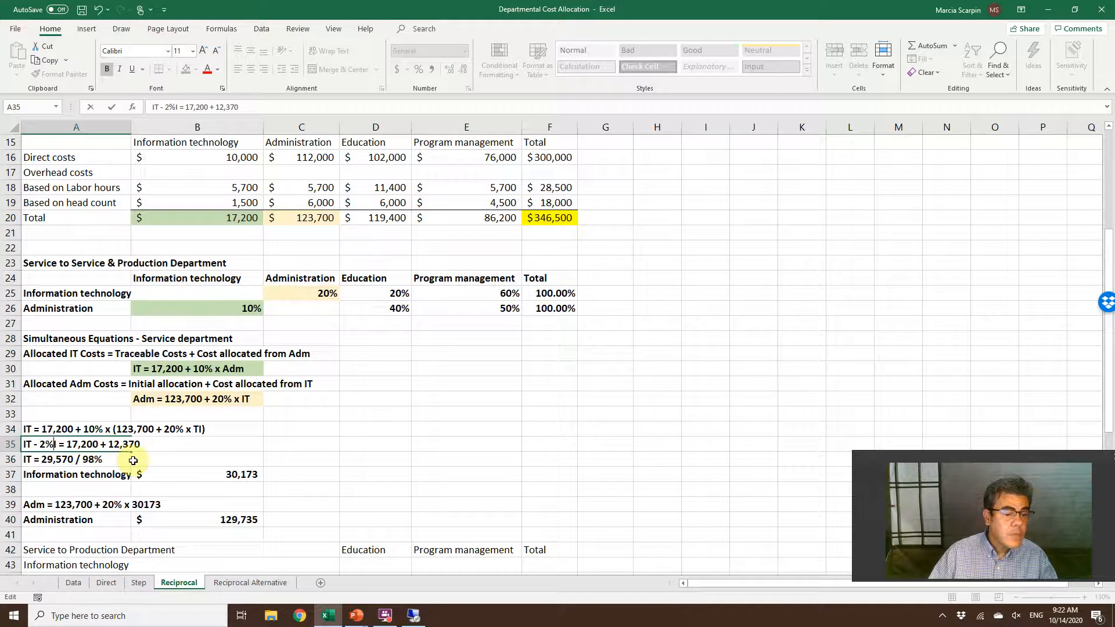
text(it)
key(BackSpace)
key(BackSpace)
text(IT)
key(Return)
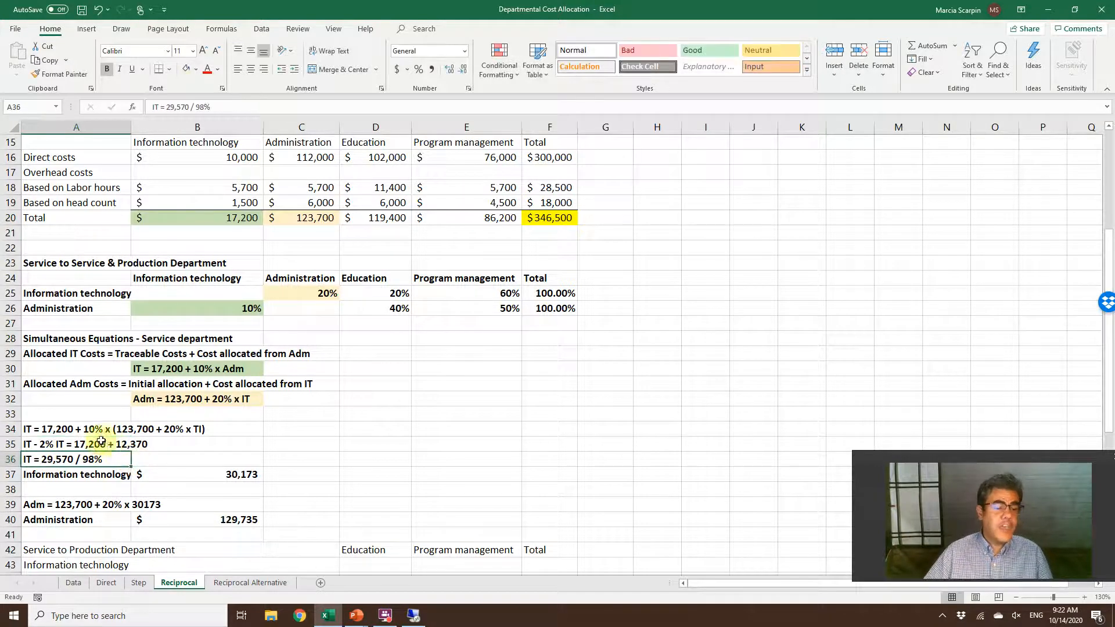
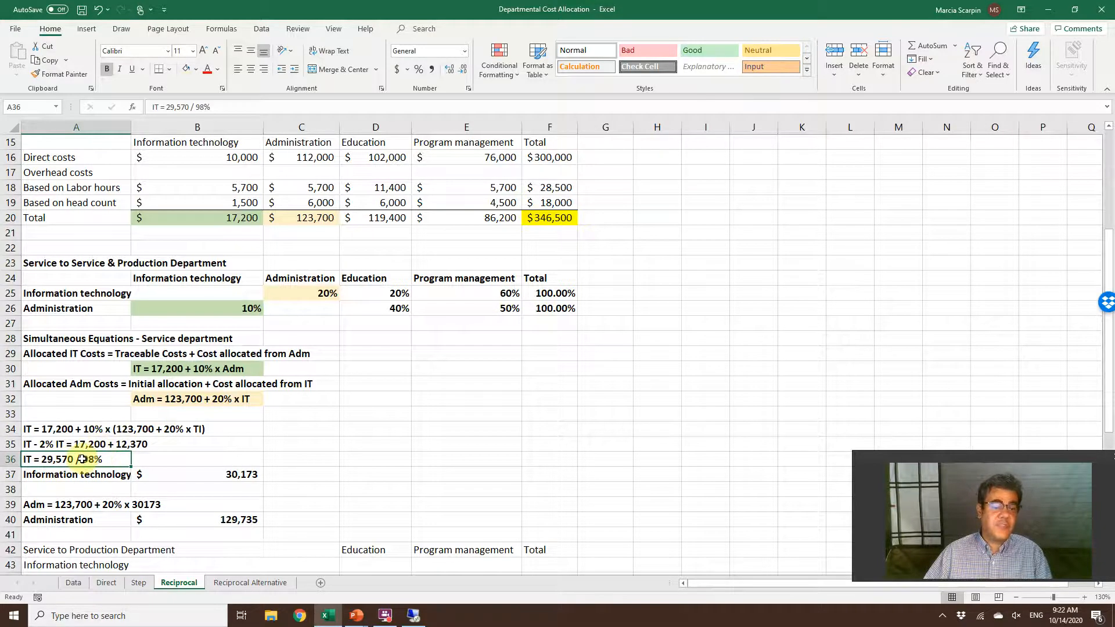
- Add a thousands comma to the last number of the Adm equation in A39 so it reads 30,173
click(193, 473)
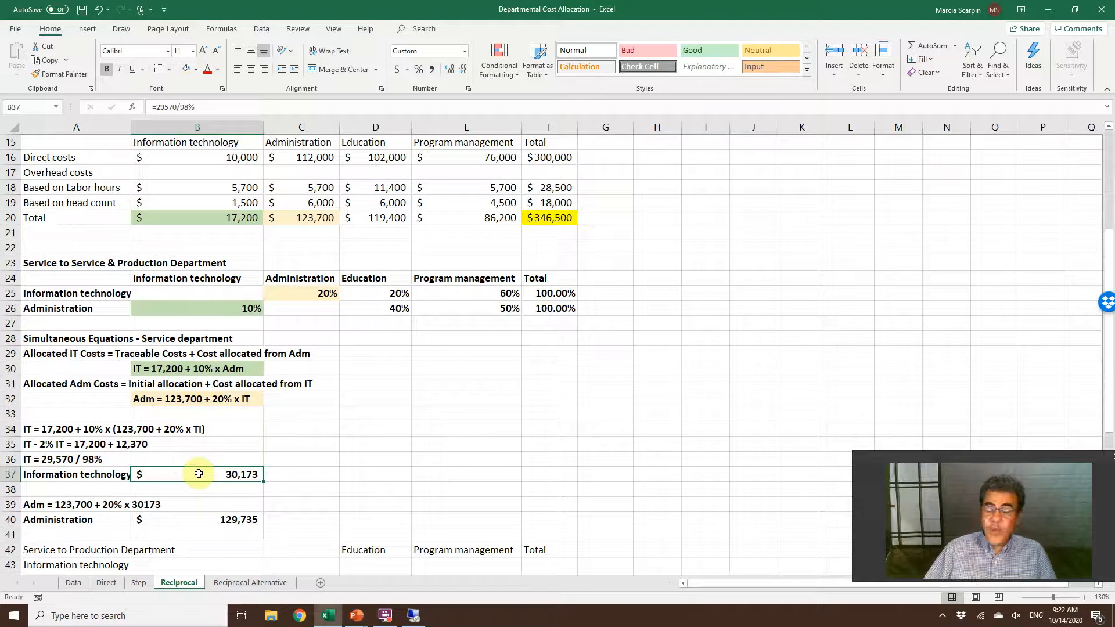
click(88, 503)
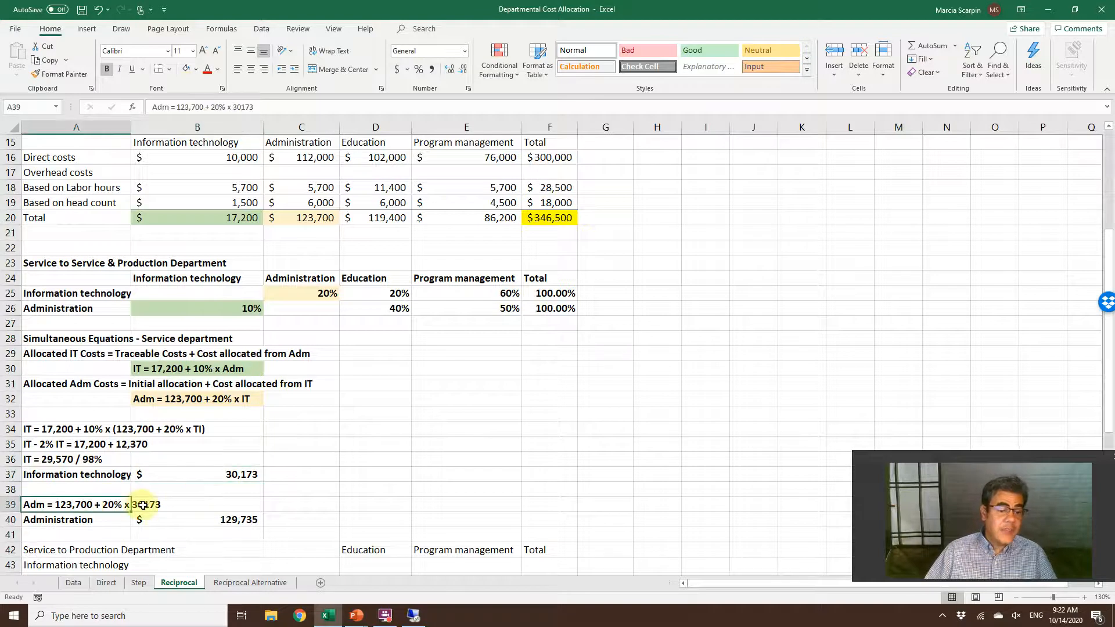
double_click(94, 505)
click(145, 502)
text(,)
key(Return)
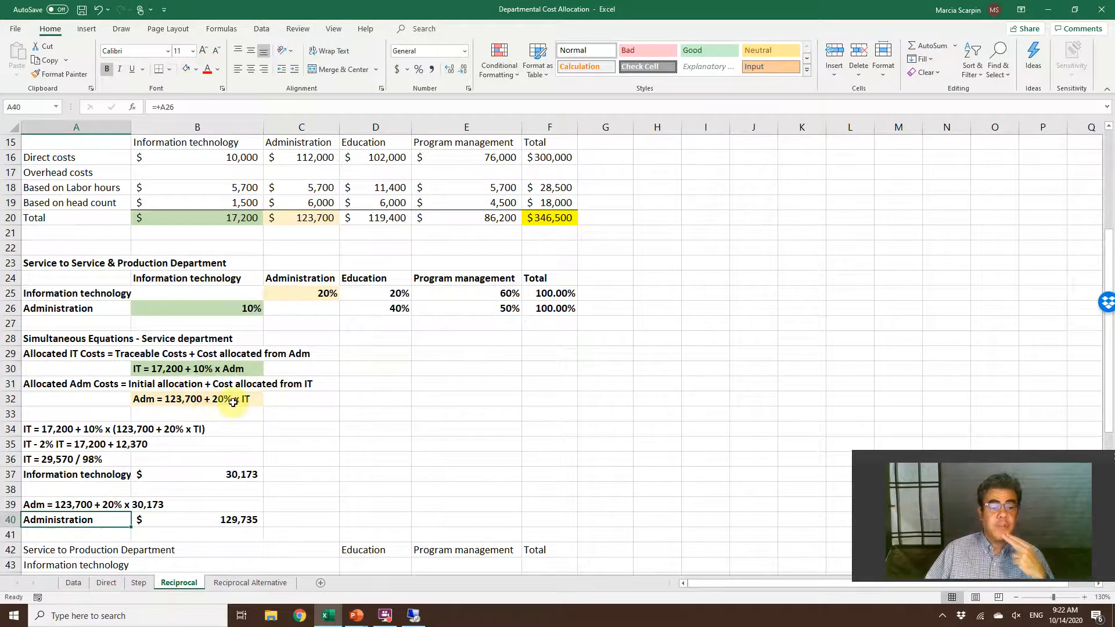
click(235, 472)
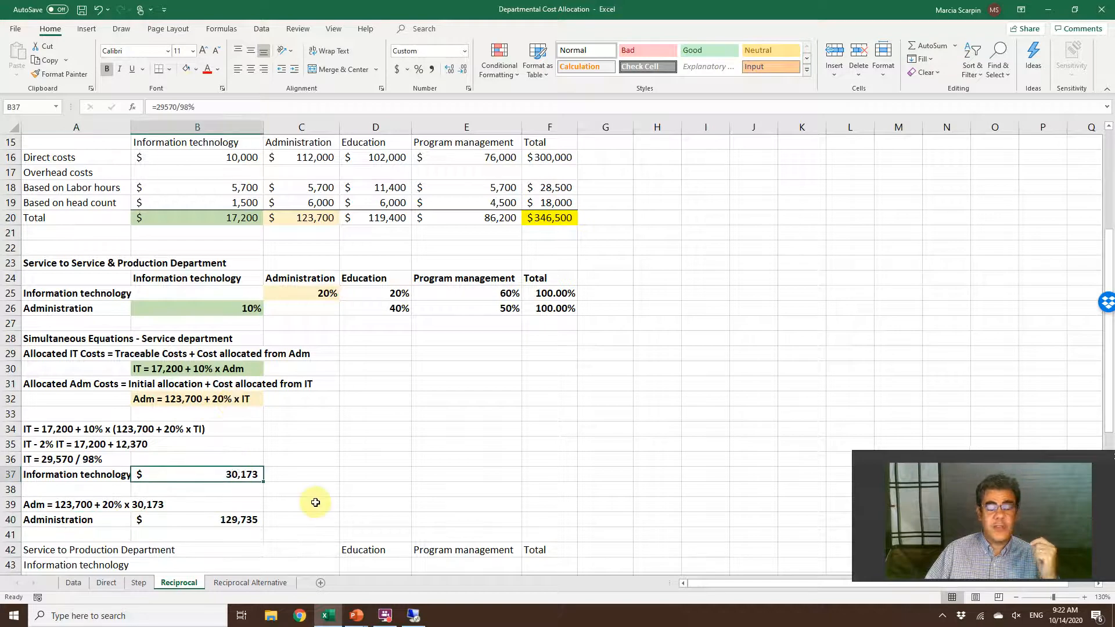
click(224, 514)
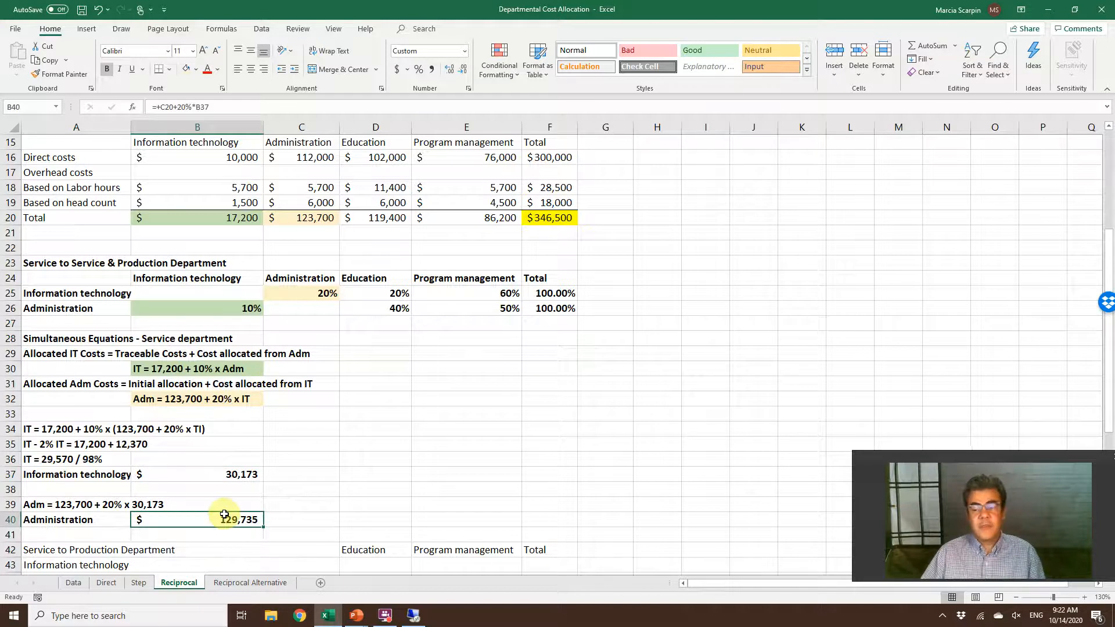
- Total the Information technology service percentages of Education and Program management in F44 with a SUM of D44:E44
scroll(269, 521, down, 2)
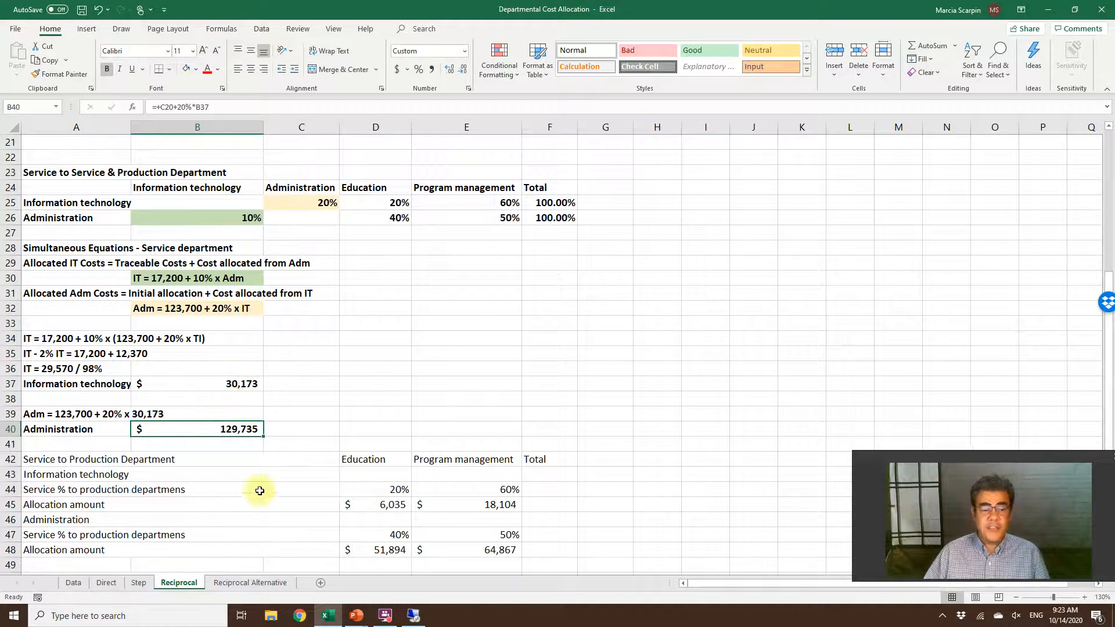
click(543, 488)
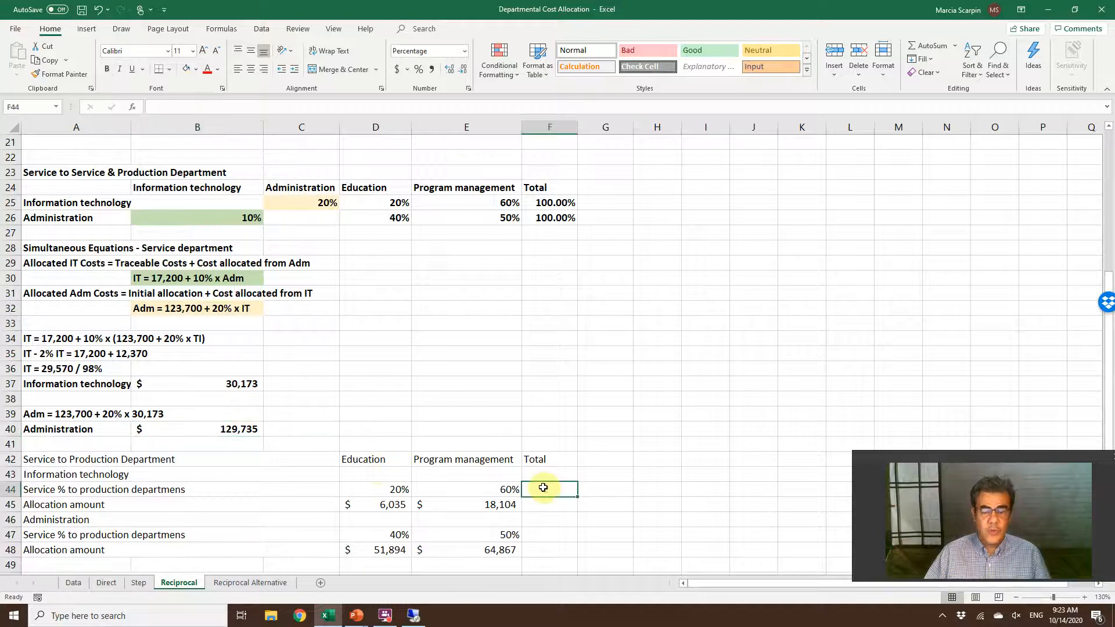
text(=sum()
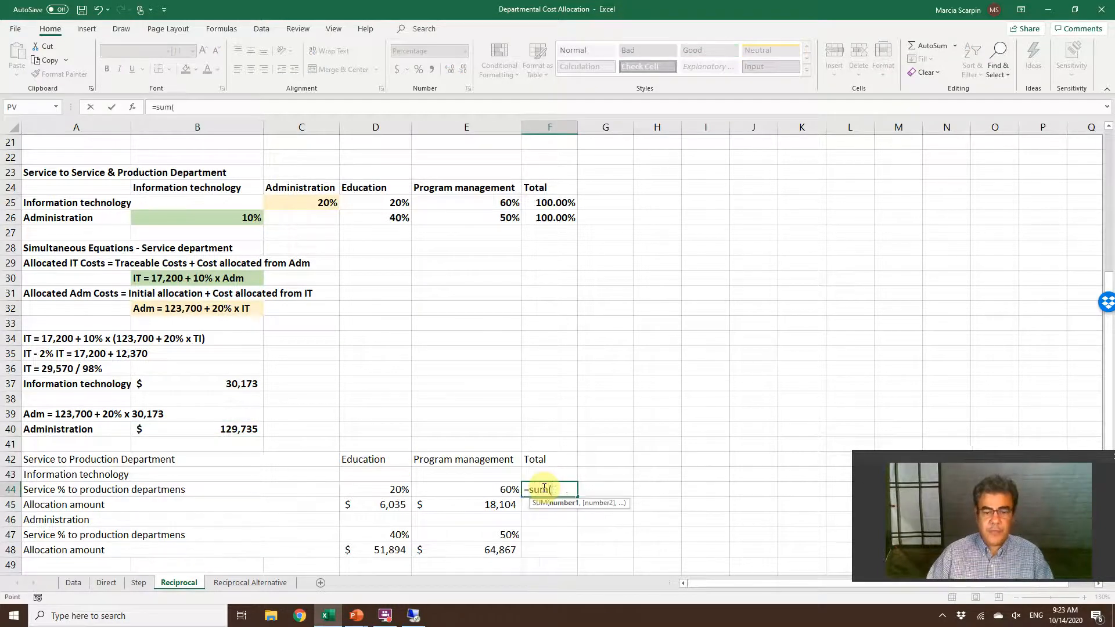
key(Left)
key(shift+Left)
key(Return)
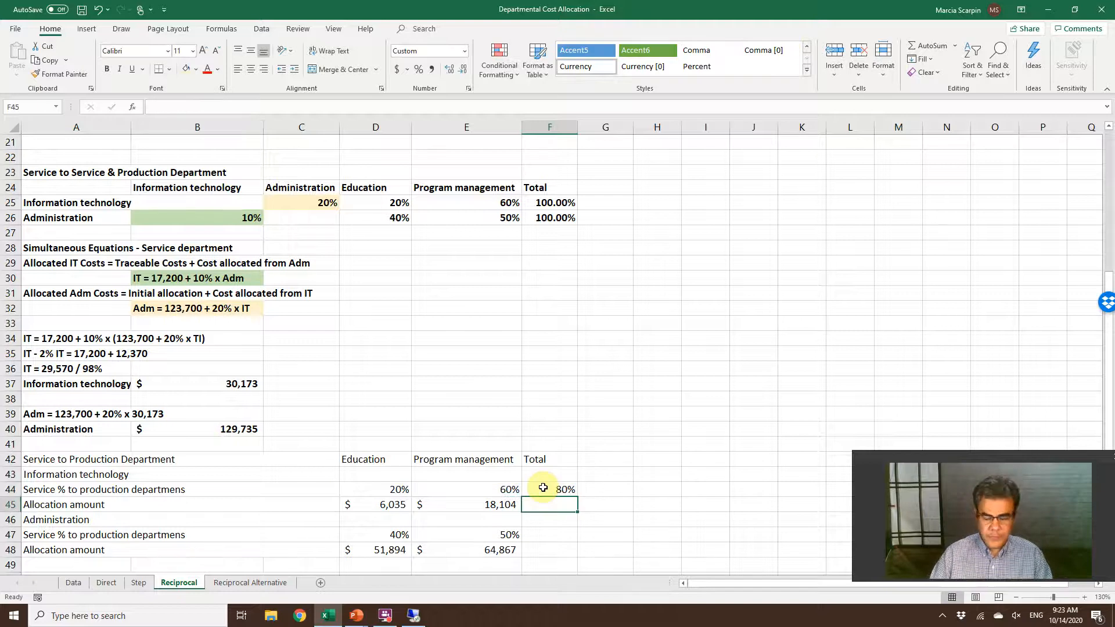
- Total the Information technology allocation amounts of Education and Program management in F45 with a SUM of D45:E45
text(=)
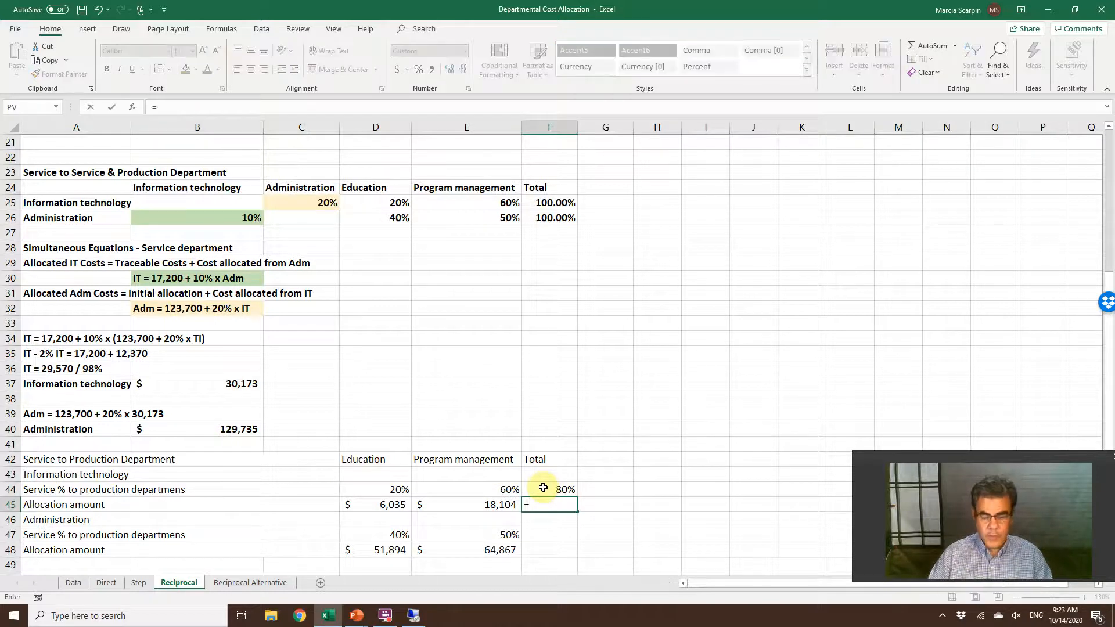
text(sum()
key(Left)
key(shift+Left)
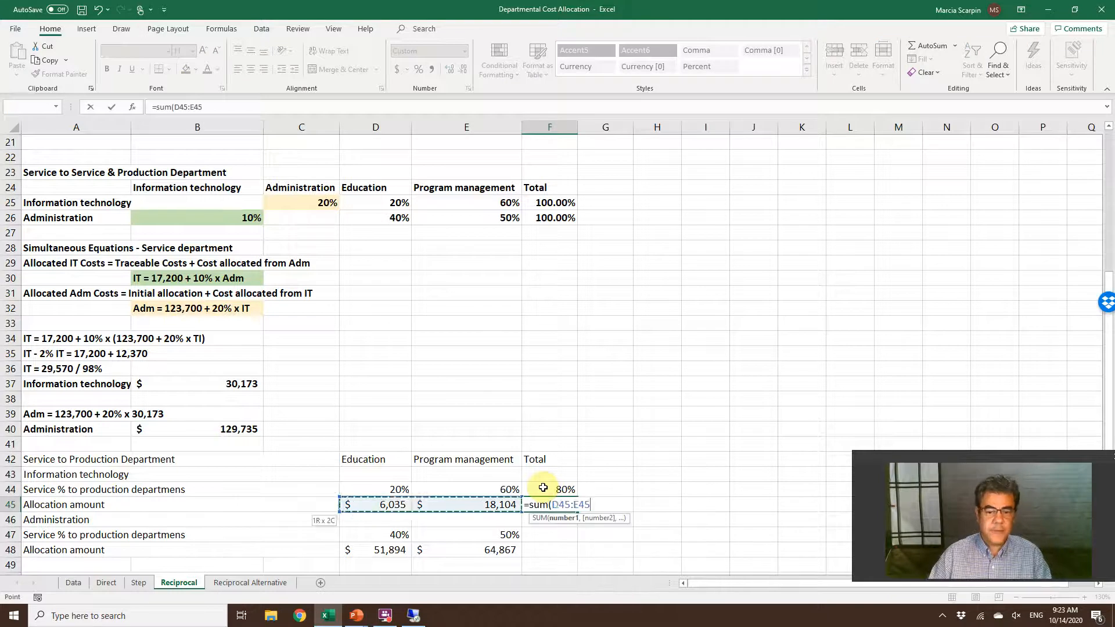
key(Return)
- Copy the percentage and amount totals in F44:F45 to the Administration rows in F47:F48
click(543, 488)
key(shift+Down)
key(ctrl+c)
key(Down)
key(Down)
key(Down)
key(shift+Down)
key(Return)
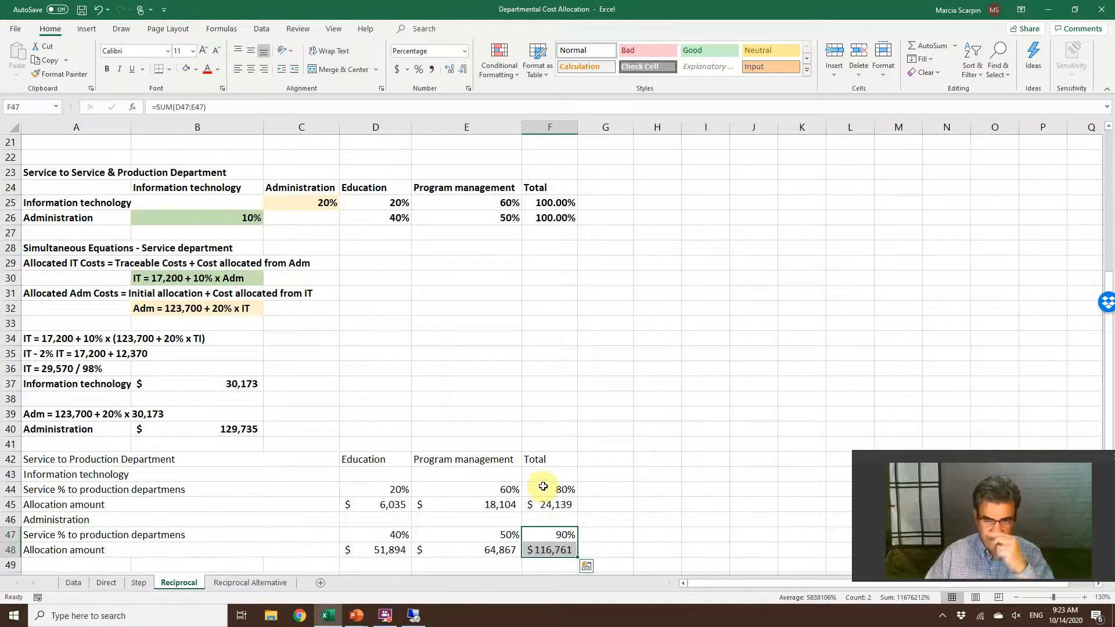
- Copy the Administration allocation total in F48 to F50 to total the Phase 1 allocation amounts
scroll(556, 531, down, 3)
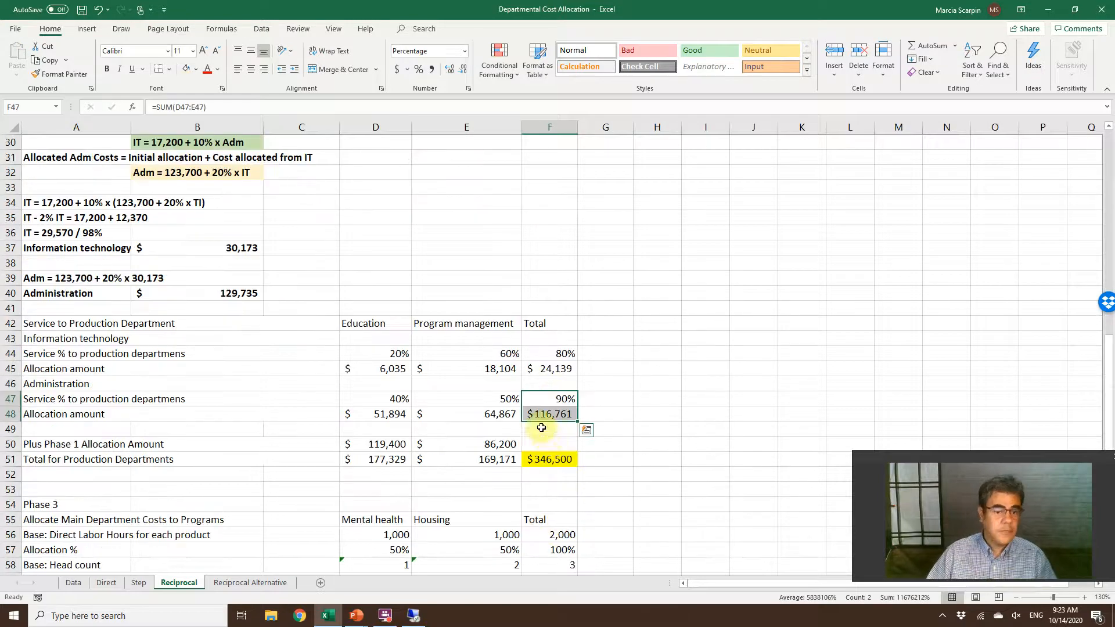
click(554, 447)
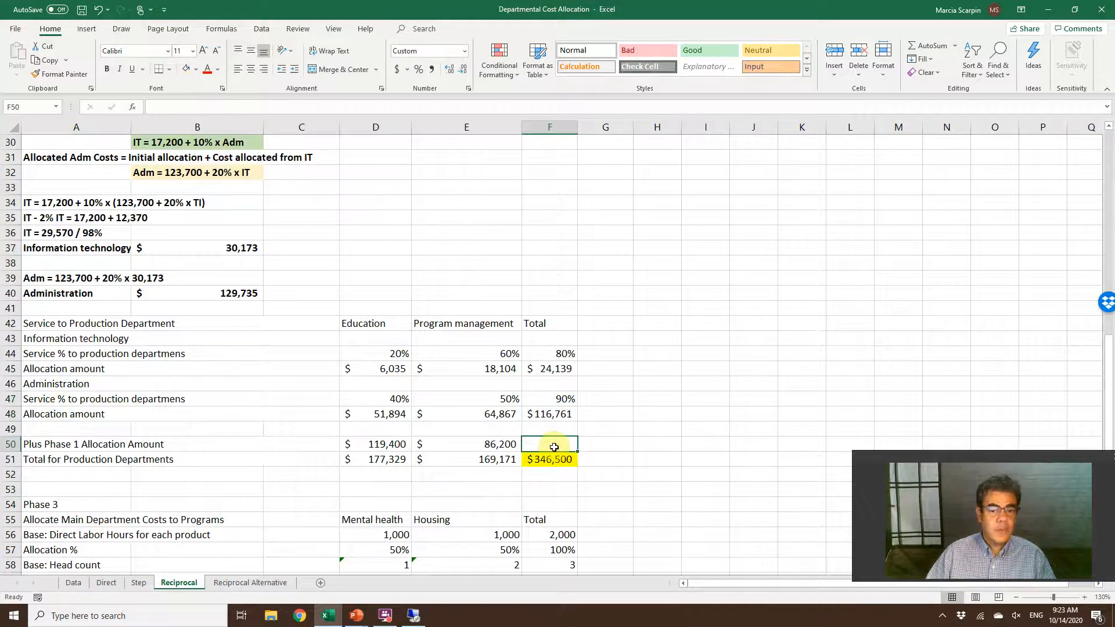
click(551, 415)
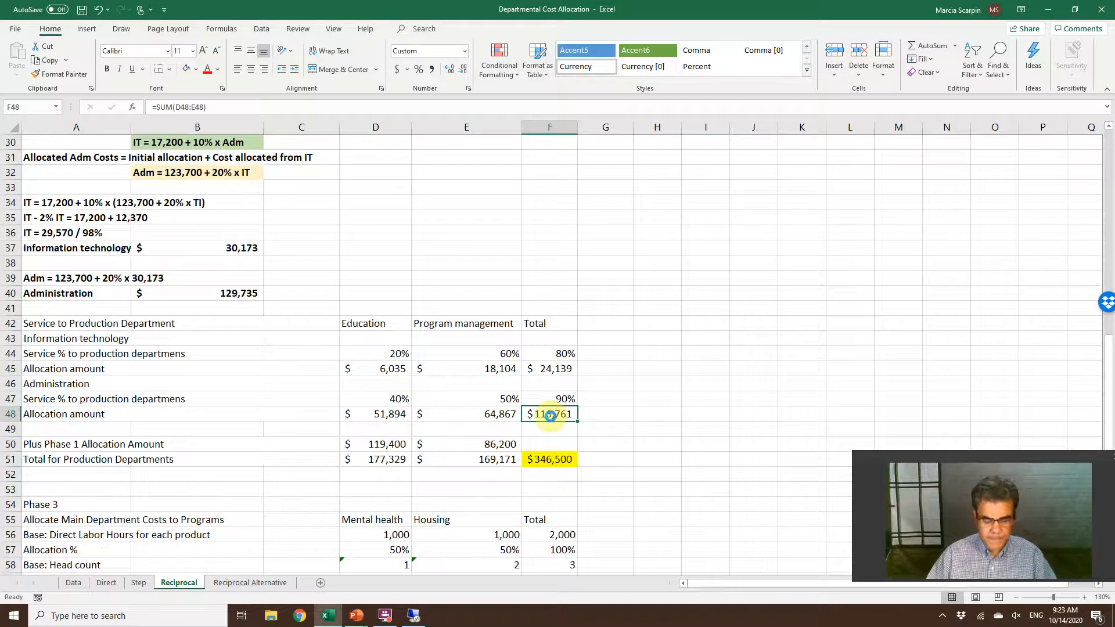
key(ctrl+c)
key(Down)
key(Down)
key(Return)
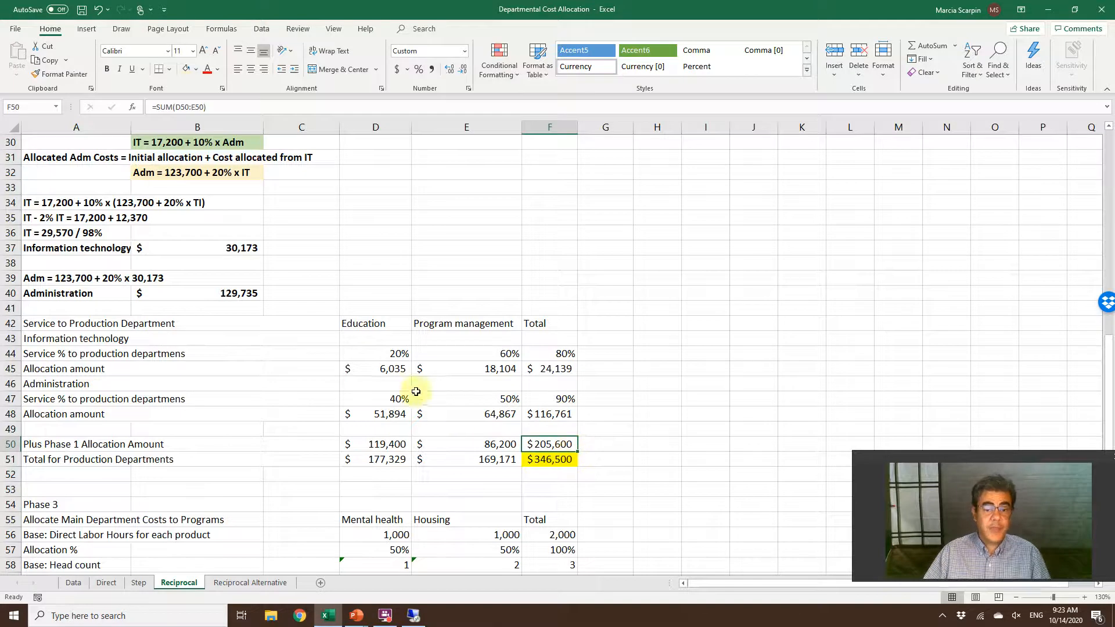
- Compare the Information technology percentages in row 44 with the direct-method allocation percentages on the Direct sheet, and return to the Reciprocal sheet
click(392, 355)
click(463, 355)
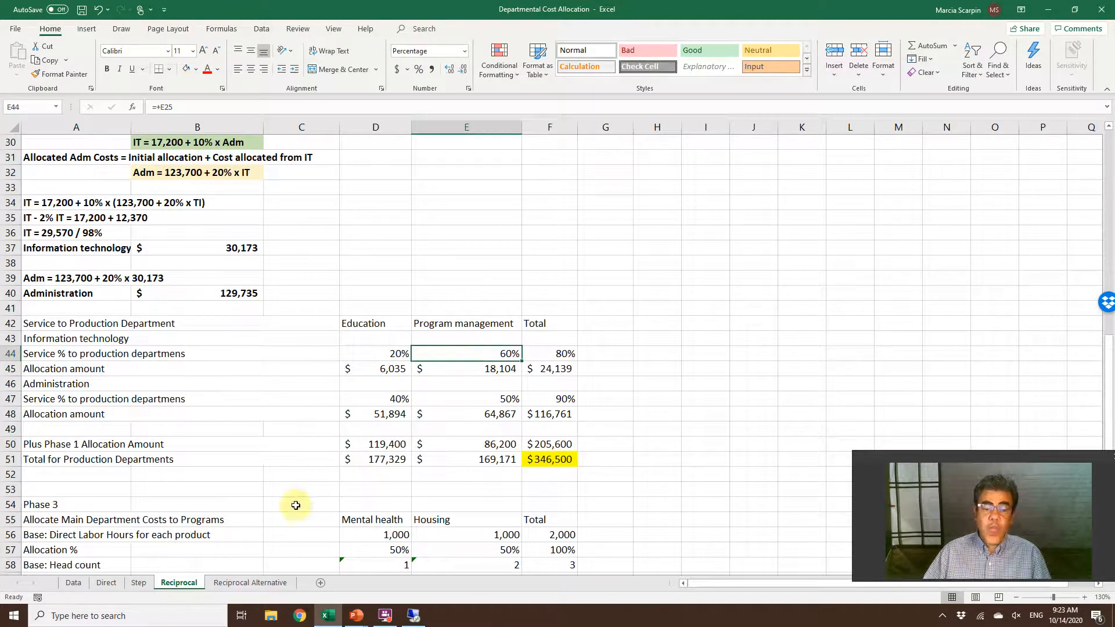
click(107, 583)
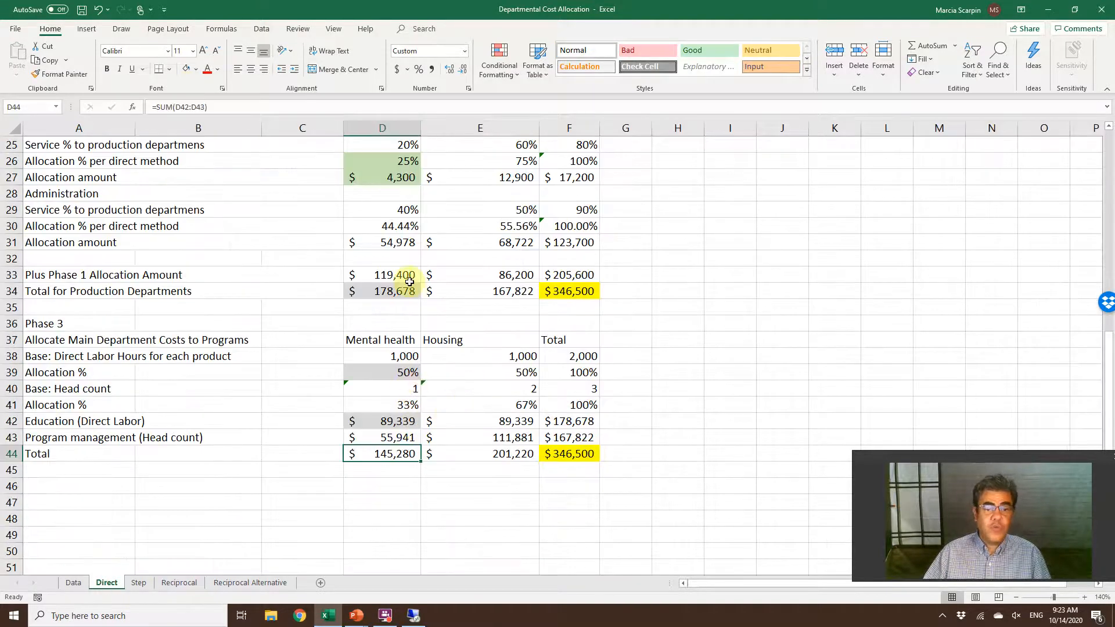
drag(401, 259, 523, 261)
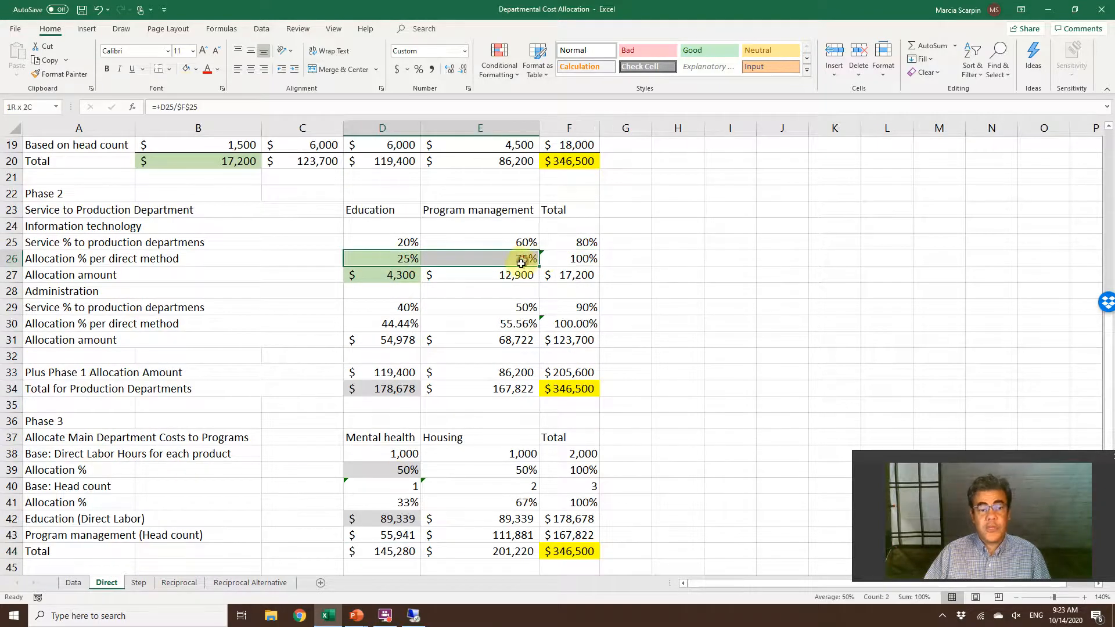
click(179, 582)
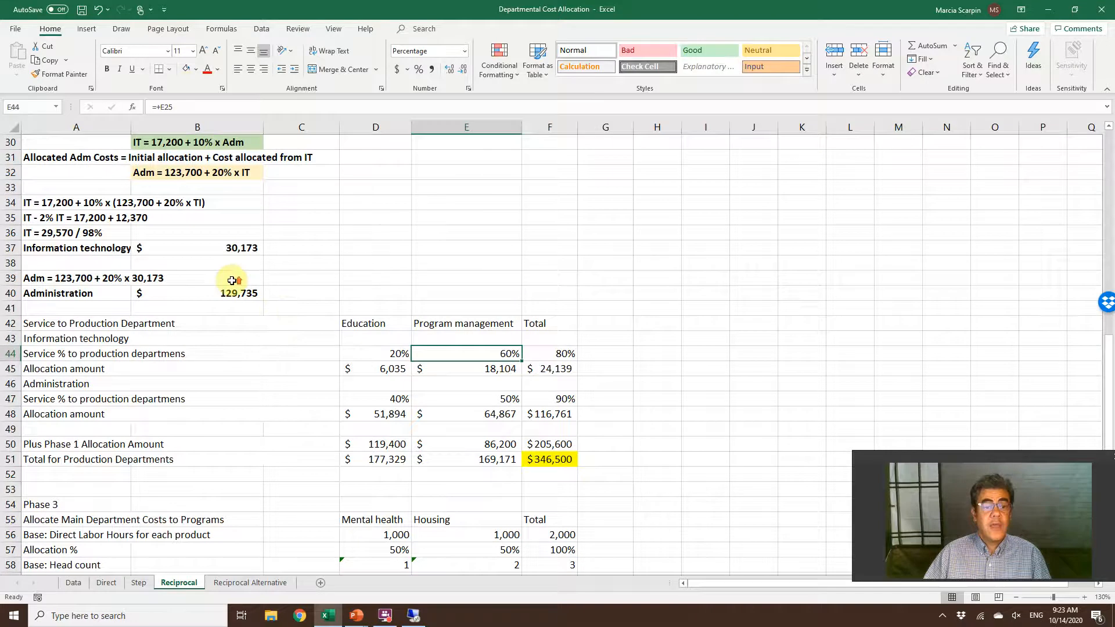
- Correct TI to IT in A34 so the equation reads "IT = 17,200 + 10% x (123,700 + 20% x IT)"
scroll(232, 281, up, 3)
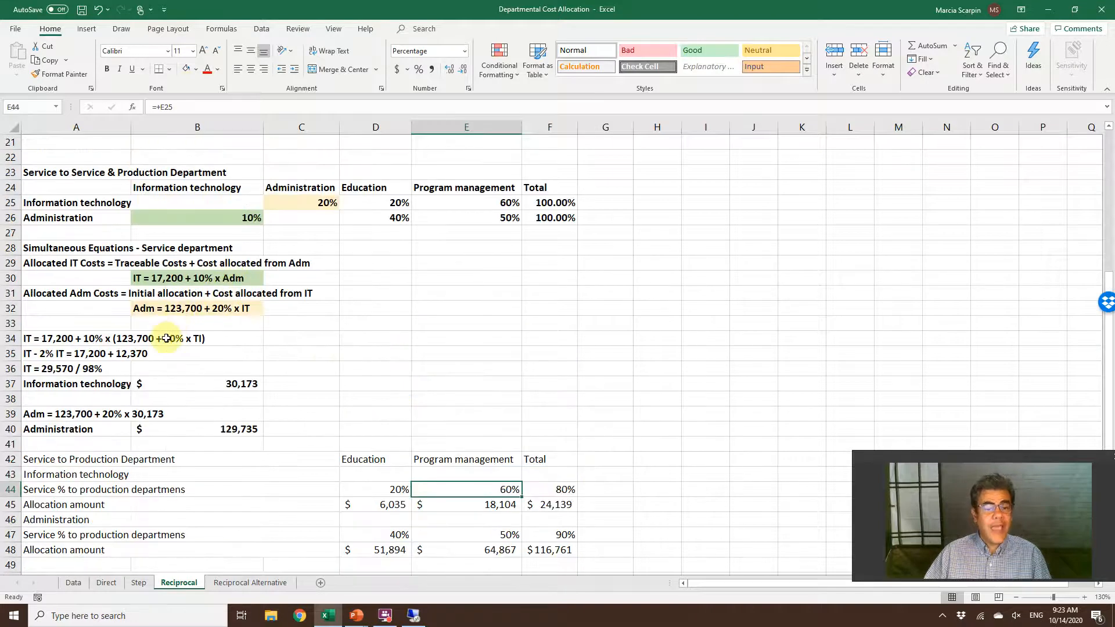
click(196, 338)
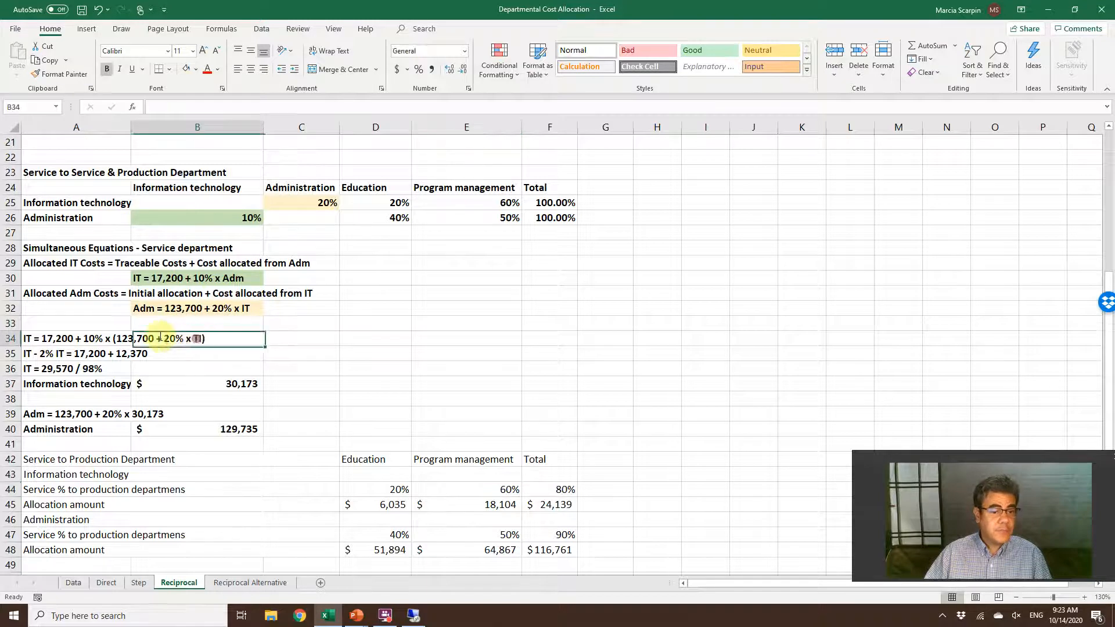
click(75, 336)
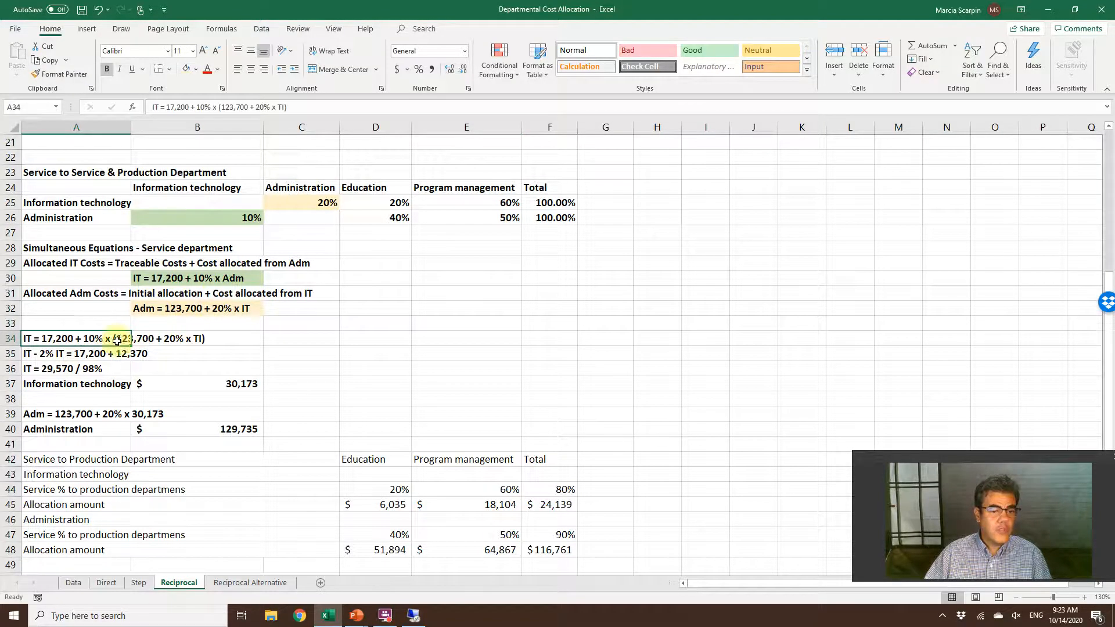
click(277, 107)
text(IT)
key(Delete)
key(Delete)
key(BackSpace)
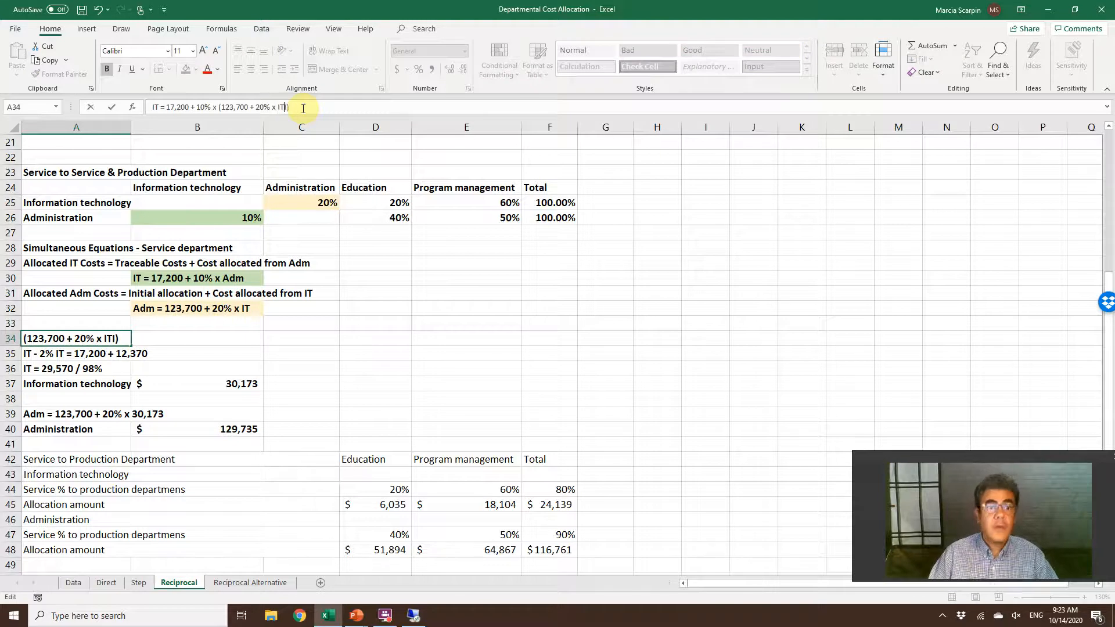
key(Return)
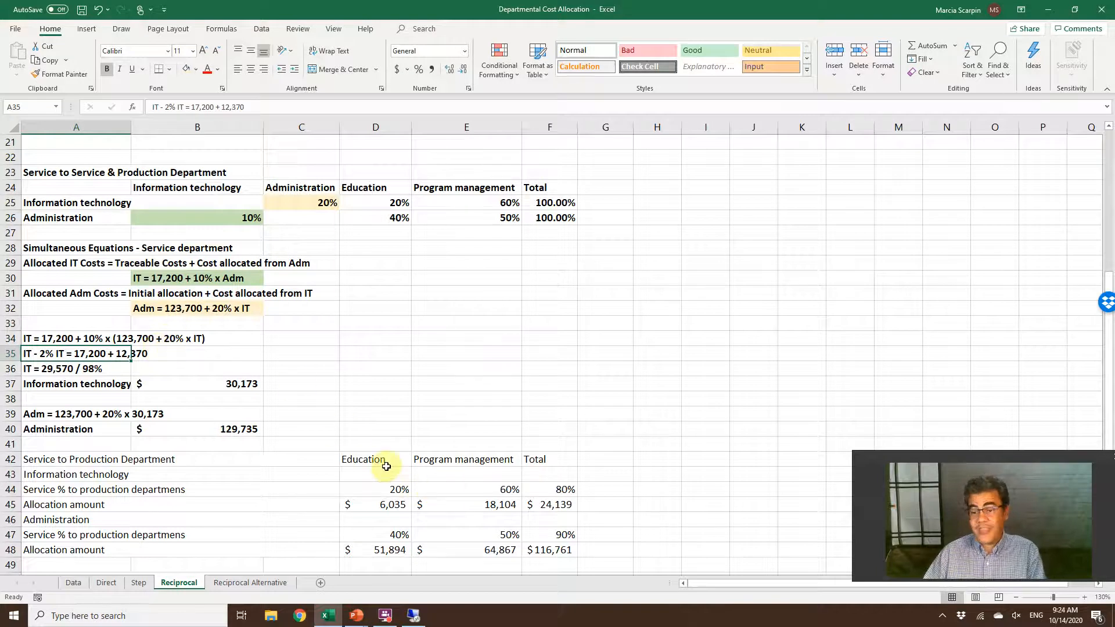
- Review the Administration service percentages to production departments and their total in row 47
drag(400, 535, 535, 538)
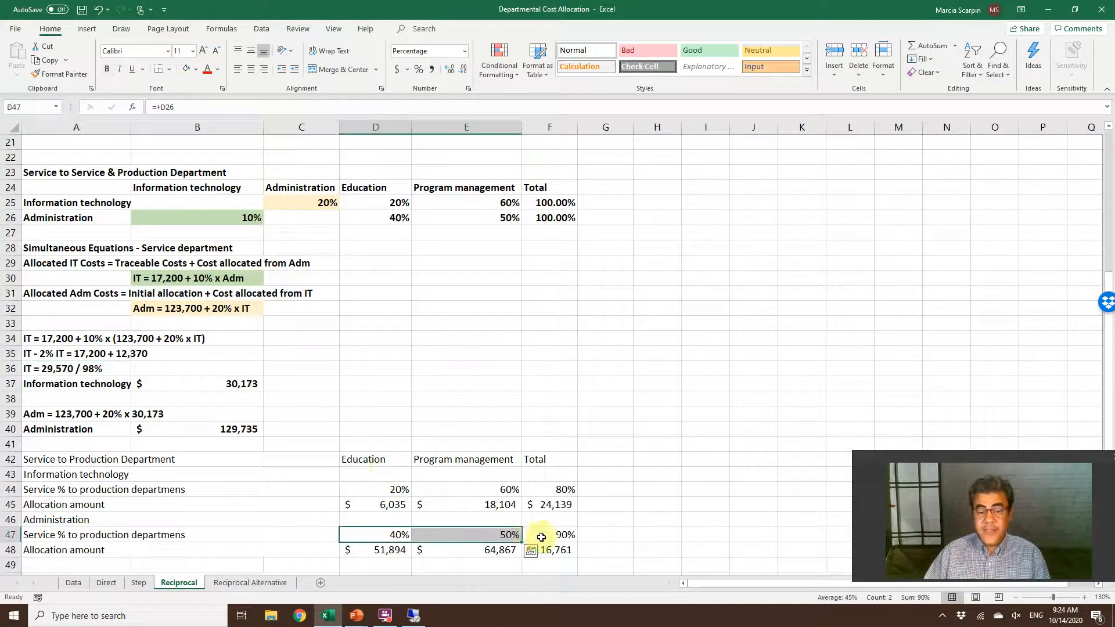
click(543, 538)
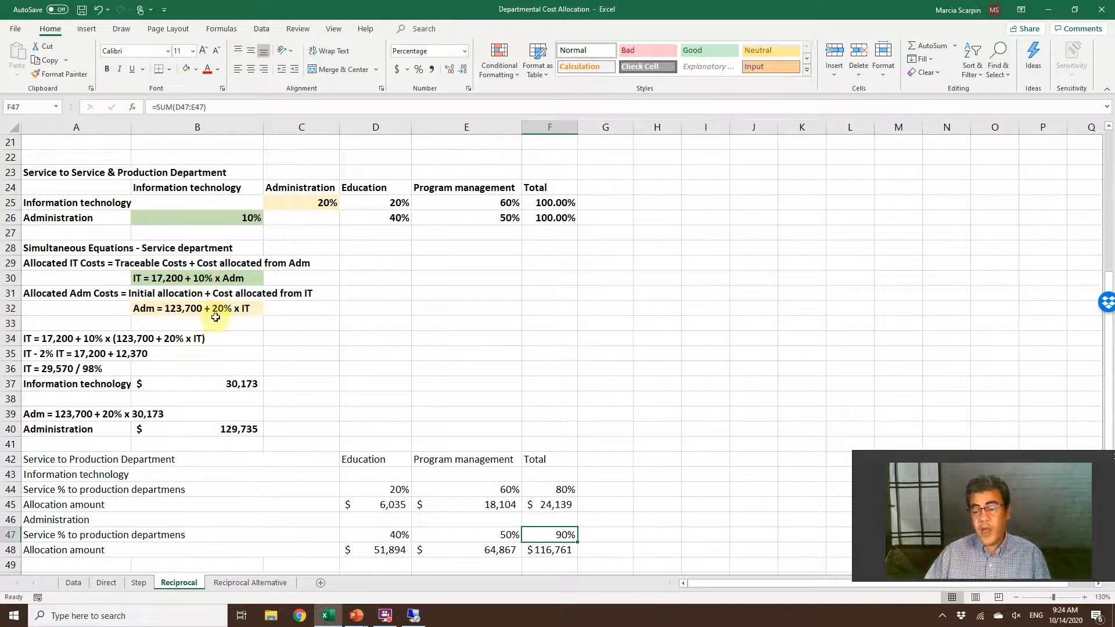
click(390, 503)
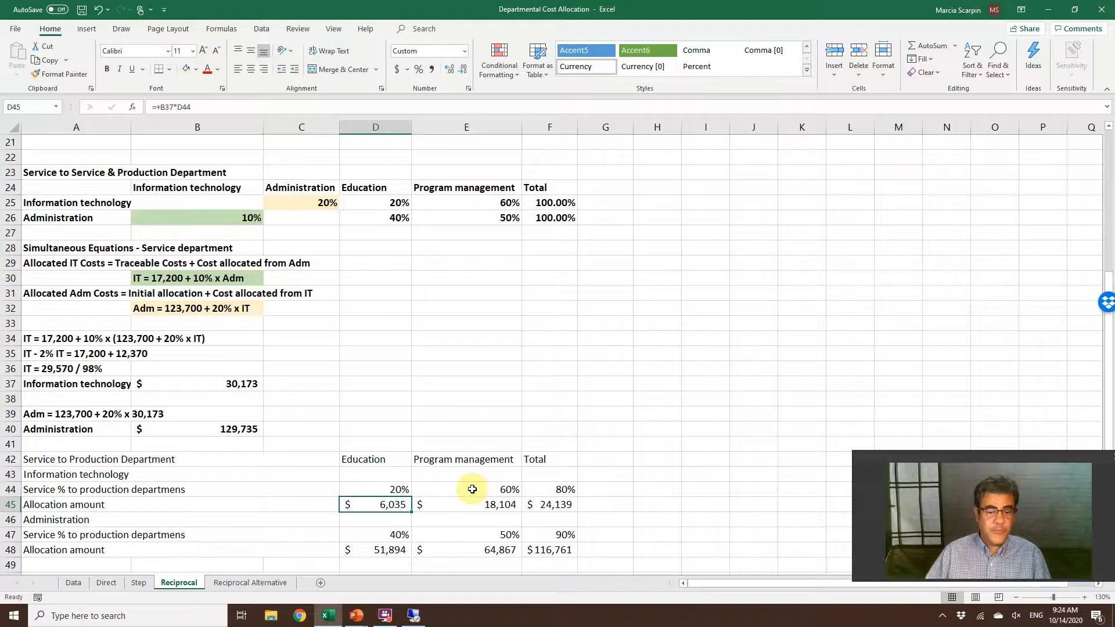
text(+)
key(Escape)
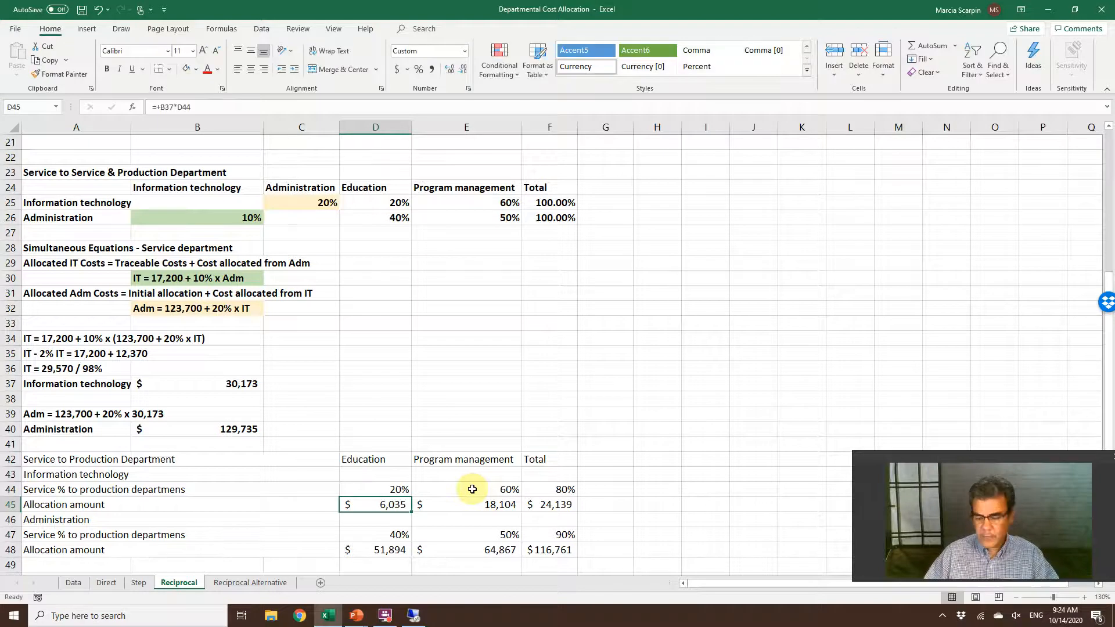
text(+)
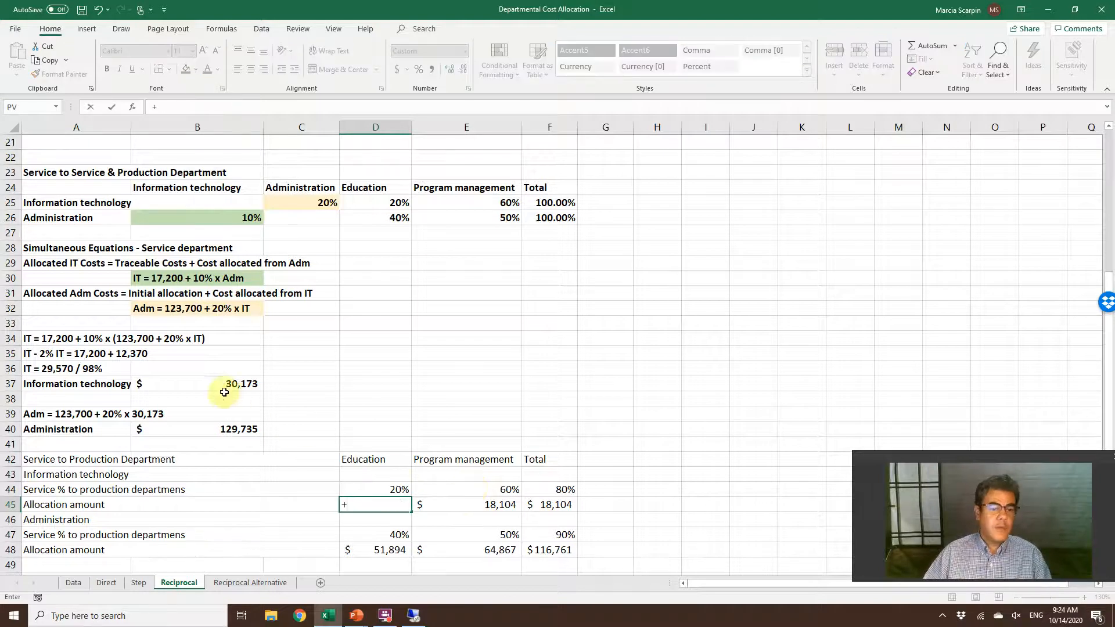
click(239, 378)
text(*)
click(401, 490)
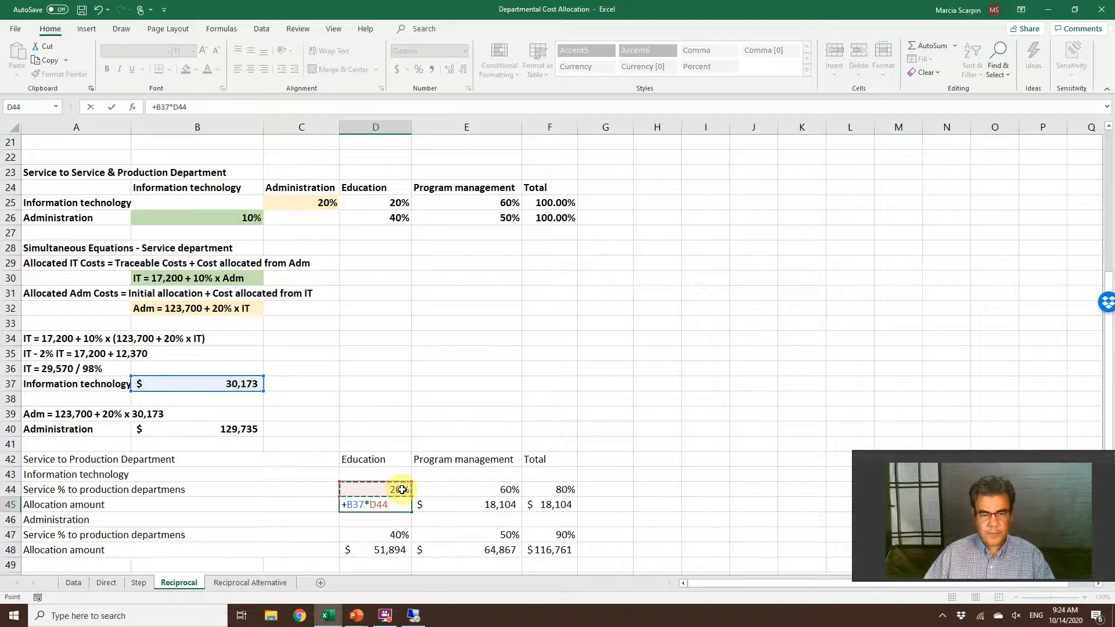
key(Escape)
- Re-enter Education's Information technology allocation in D45 as $B$37*D44, with an absolute reference to the IT cost
text(+)
click(232, 383)
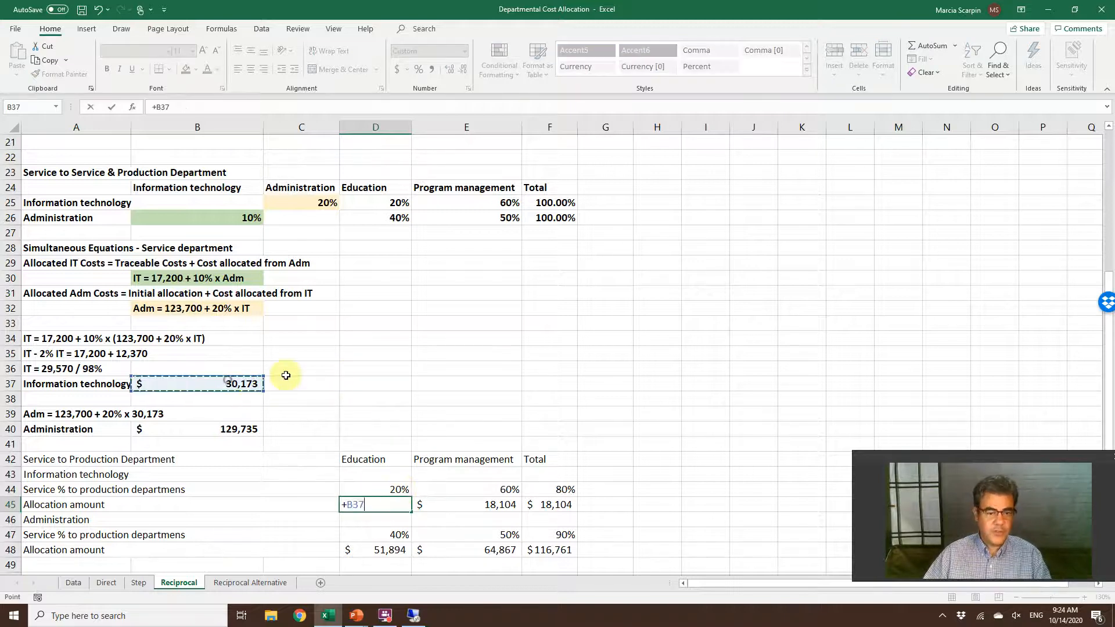
key(F4)
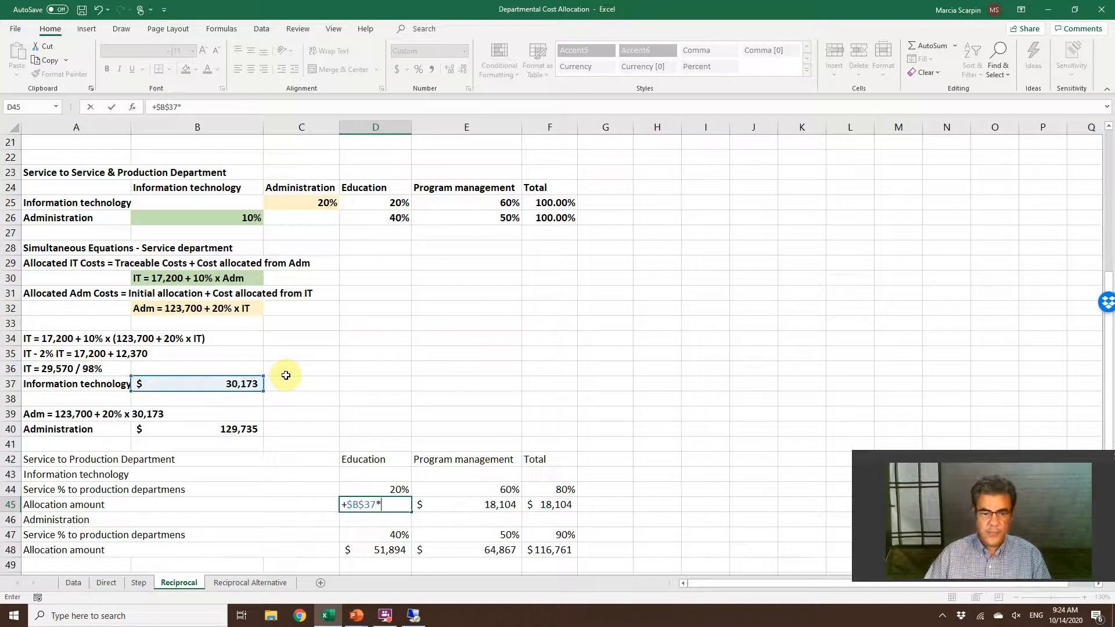
text(*)
key(Up)
key(ctrl+Return)
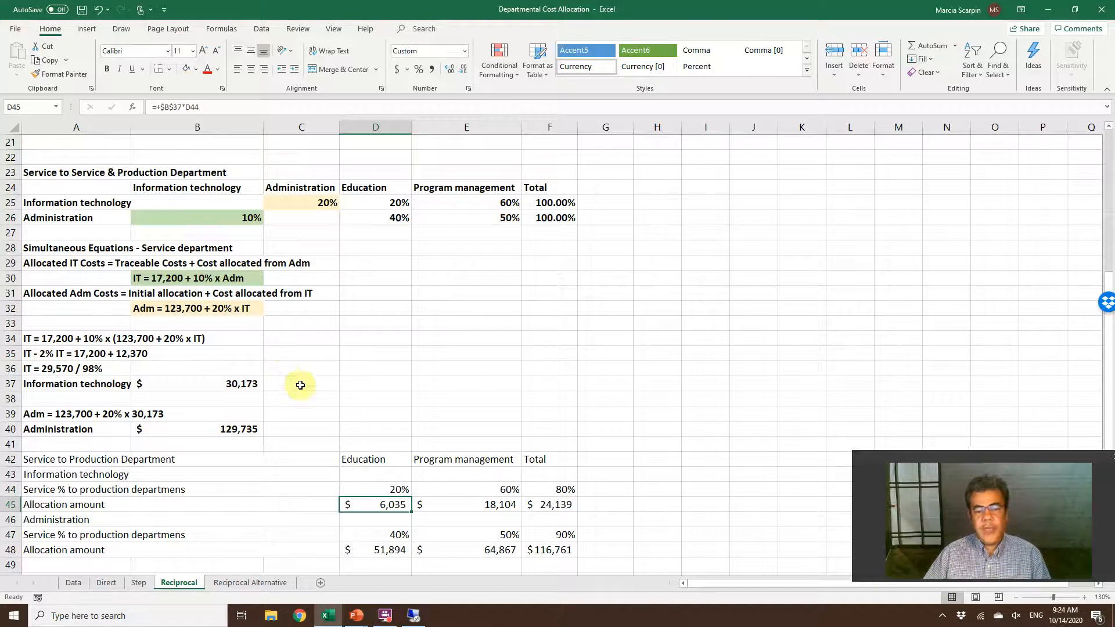
- Shade the Education allocation in D45, the IT cost in B37 and the 20% in D44 light gray
click(197, 69)
click(187, 120)
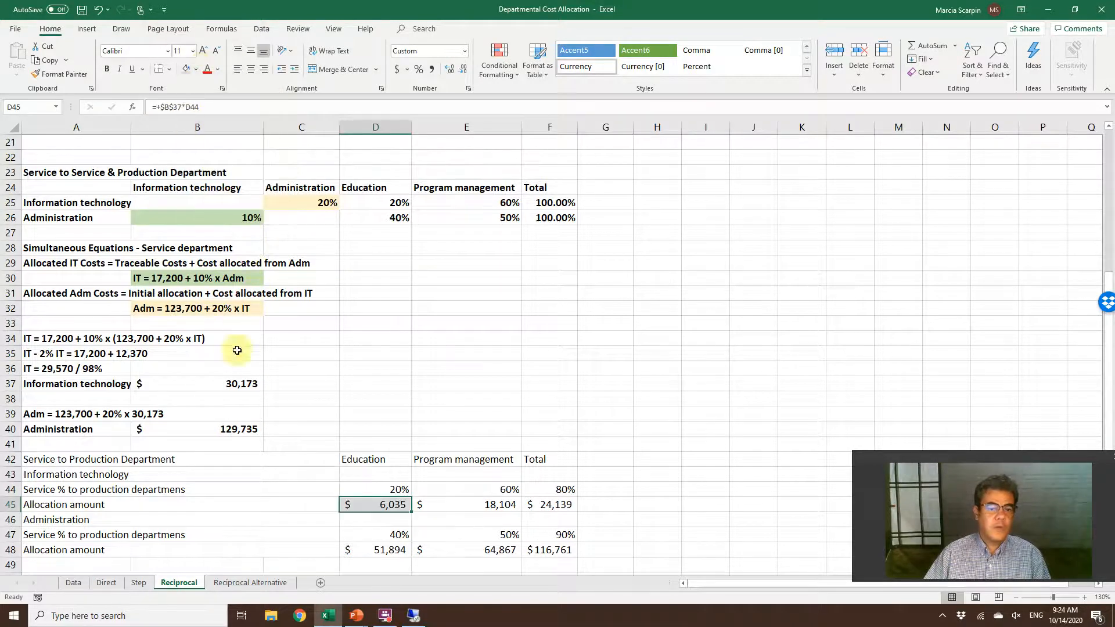
click(225, 383)
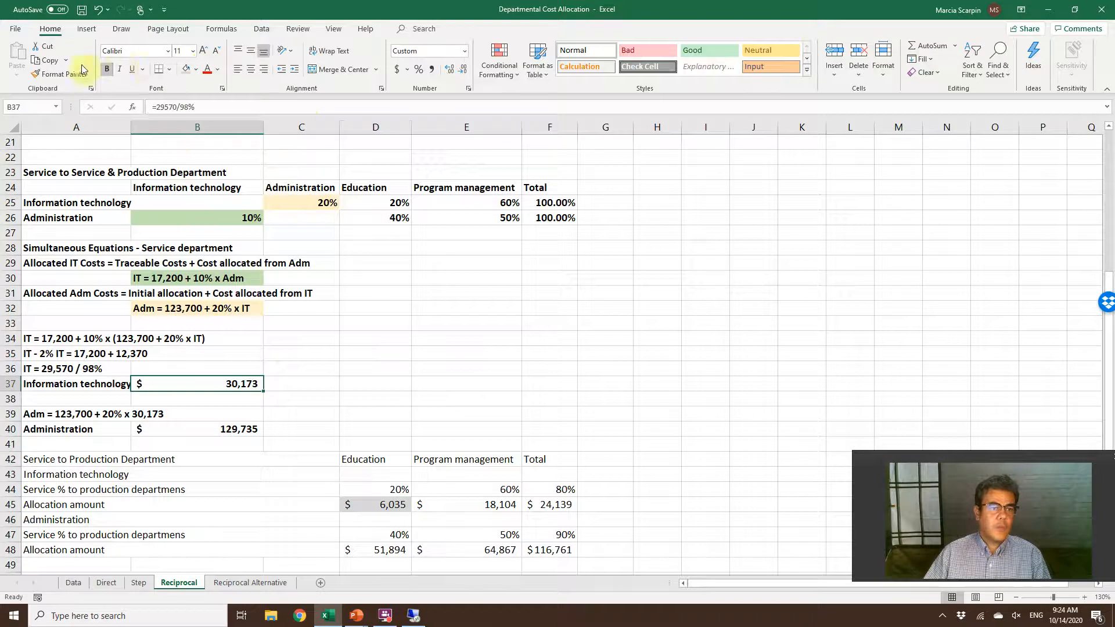
click(187, 69)
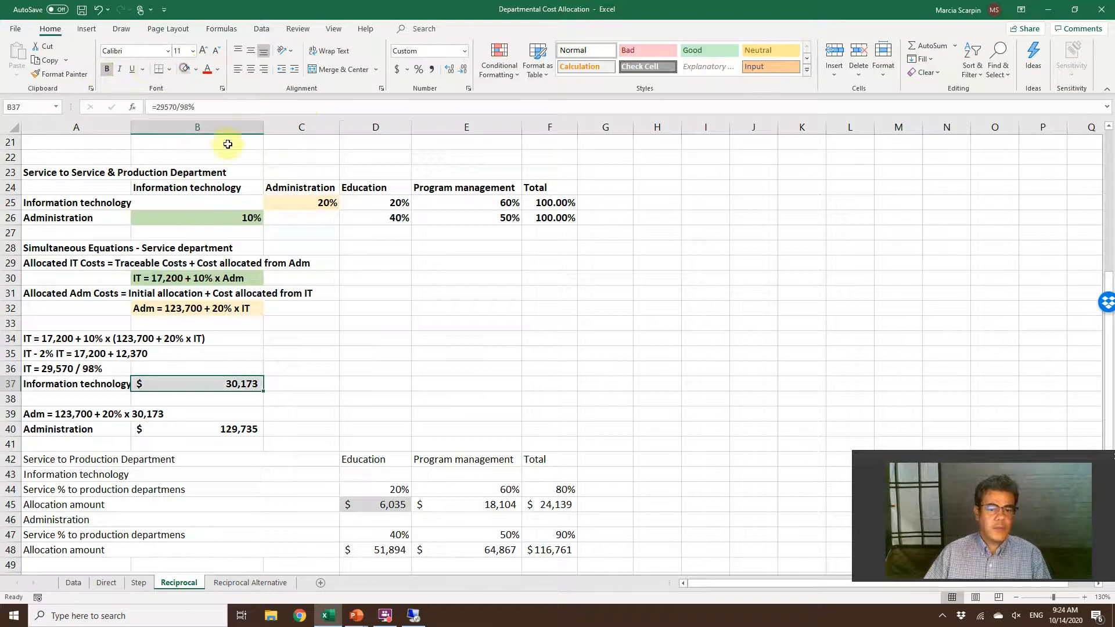
click(363, 490)
click(185, 72)
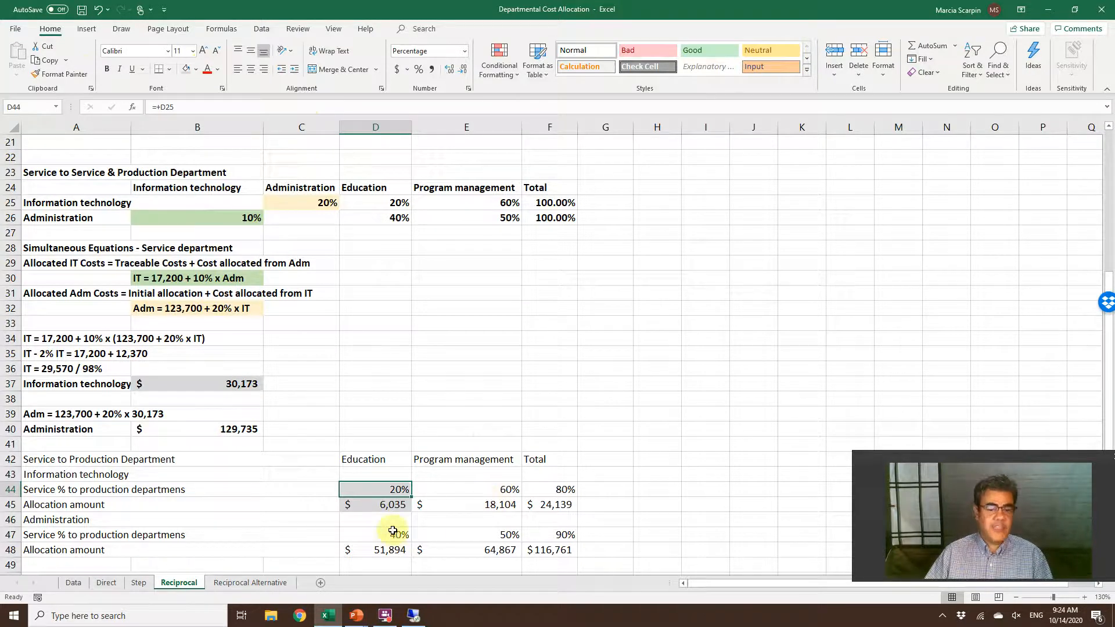
- Examine the Administration cost in B40, the production department totals in D51:E51 and the SUM formula in F51
click(232, 427)
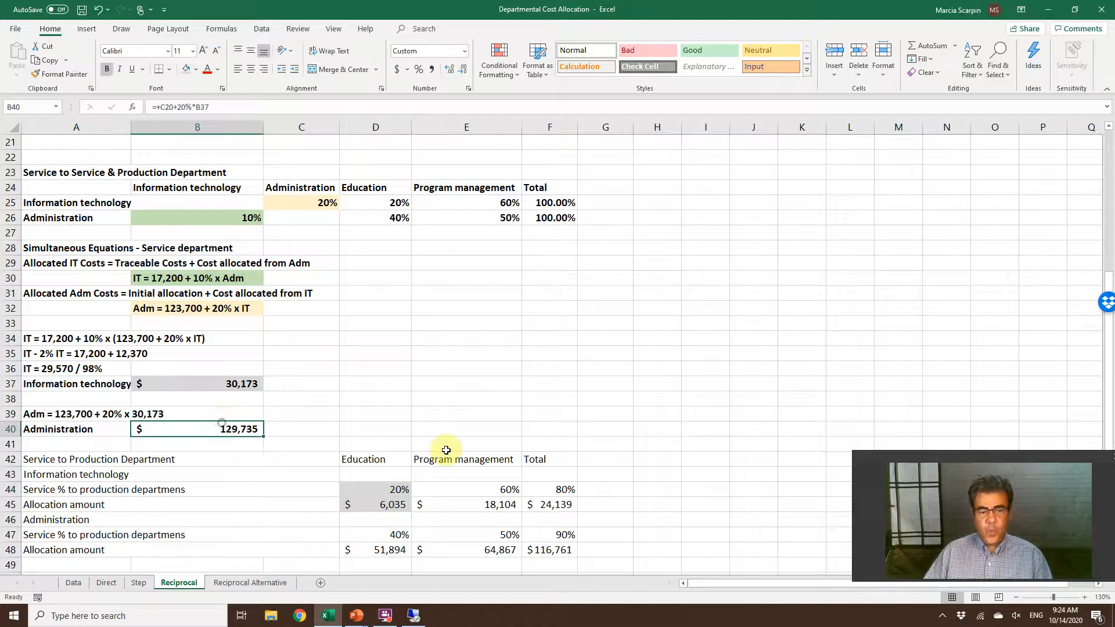
scroll(445, 450, down, 2)
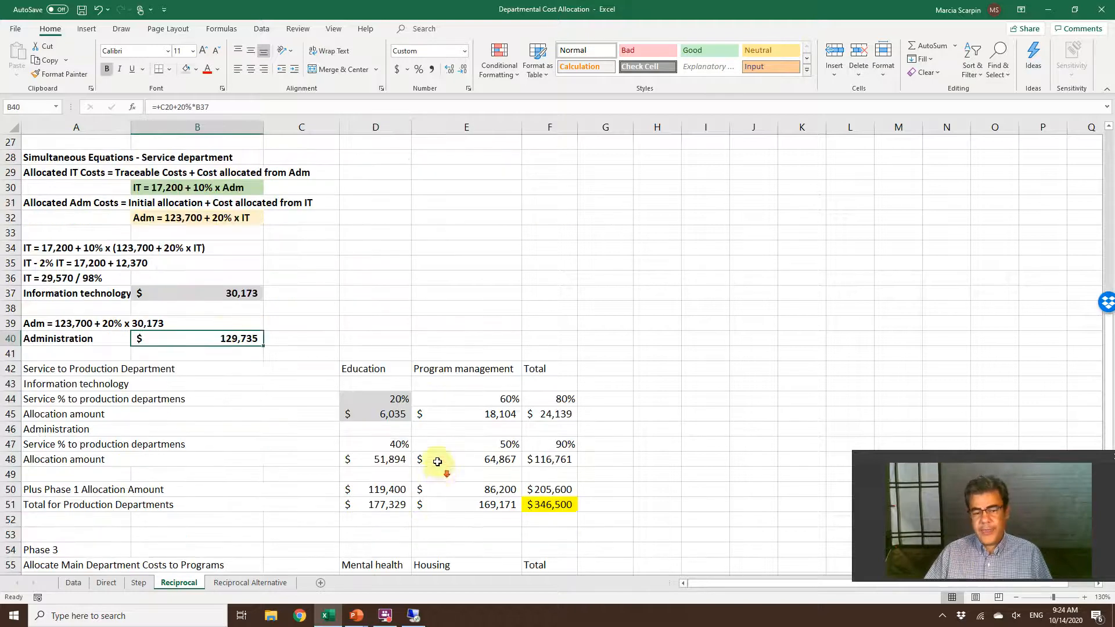
scroll(439, 466, down, 2)
drag(379, 414, 429, 413)
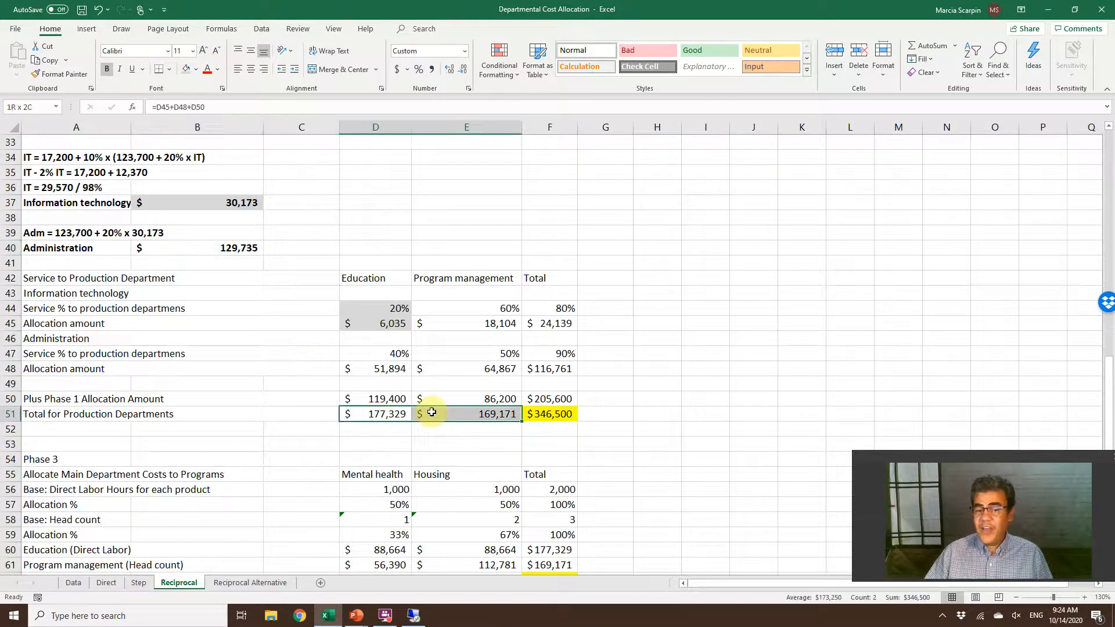
click(541, 413)
key(F2)
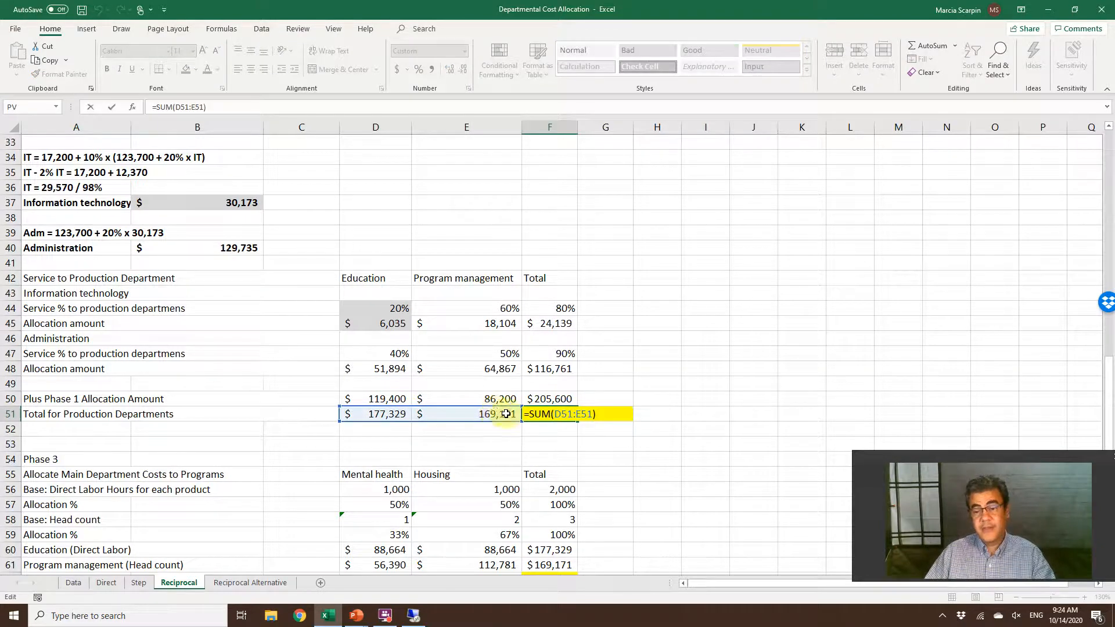
key(Return)
- Cross-check the production departments' total by adding F45, F48 and F50 in F52, and clear that cell again
text(=)
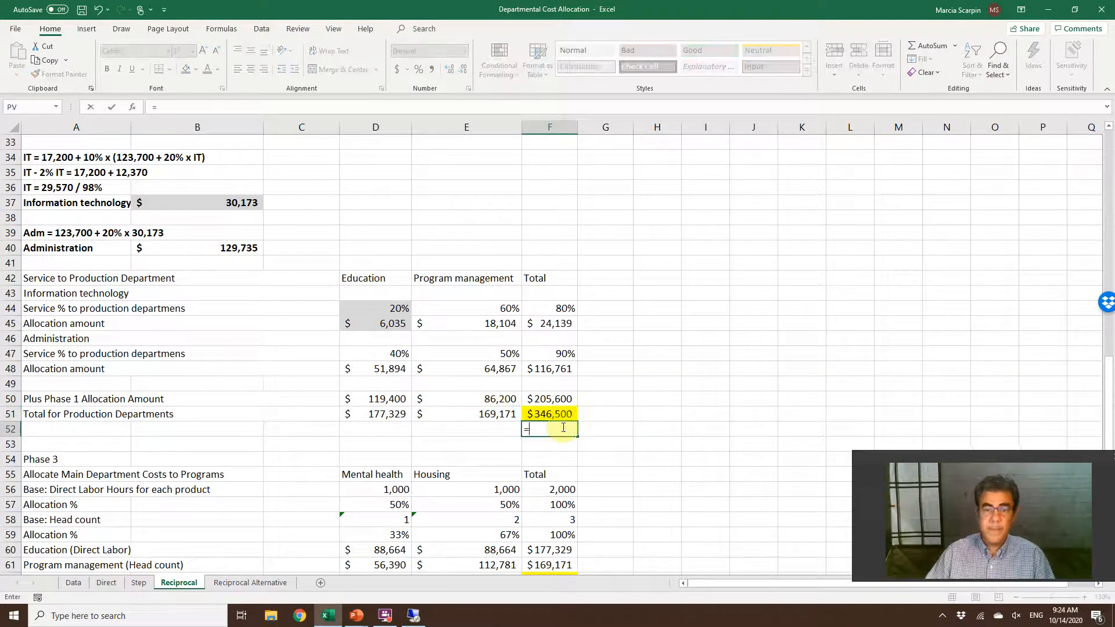
click(560, 324)
text(+)
click(556, 371)
text(+)
click(548, 399)
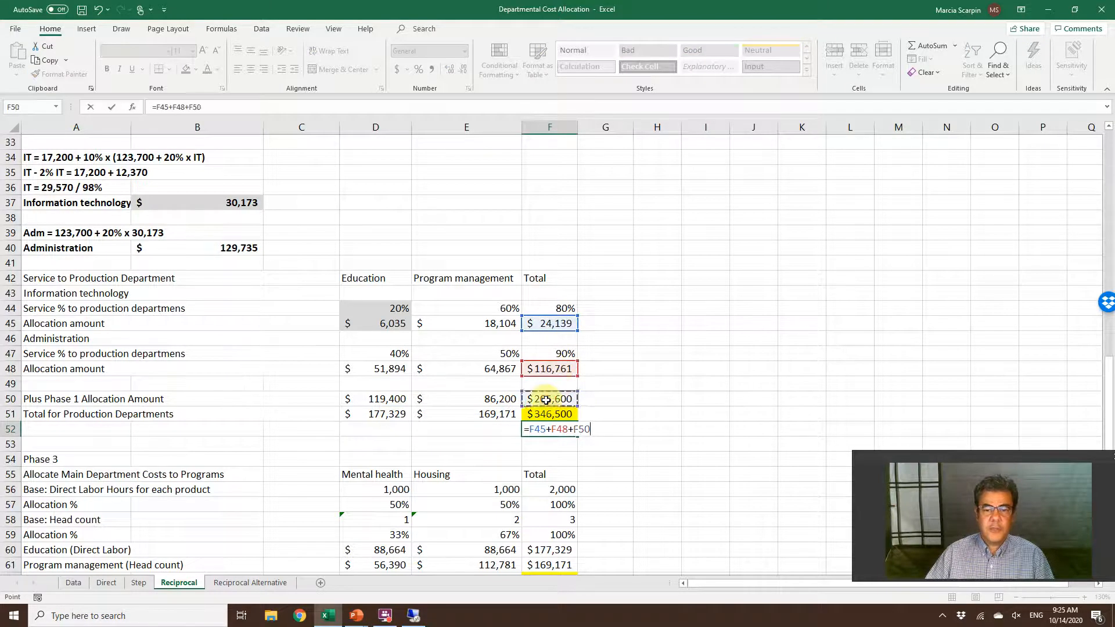
key(Return)
key(Up)
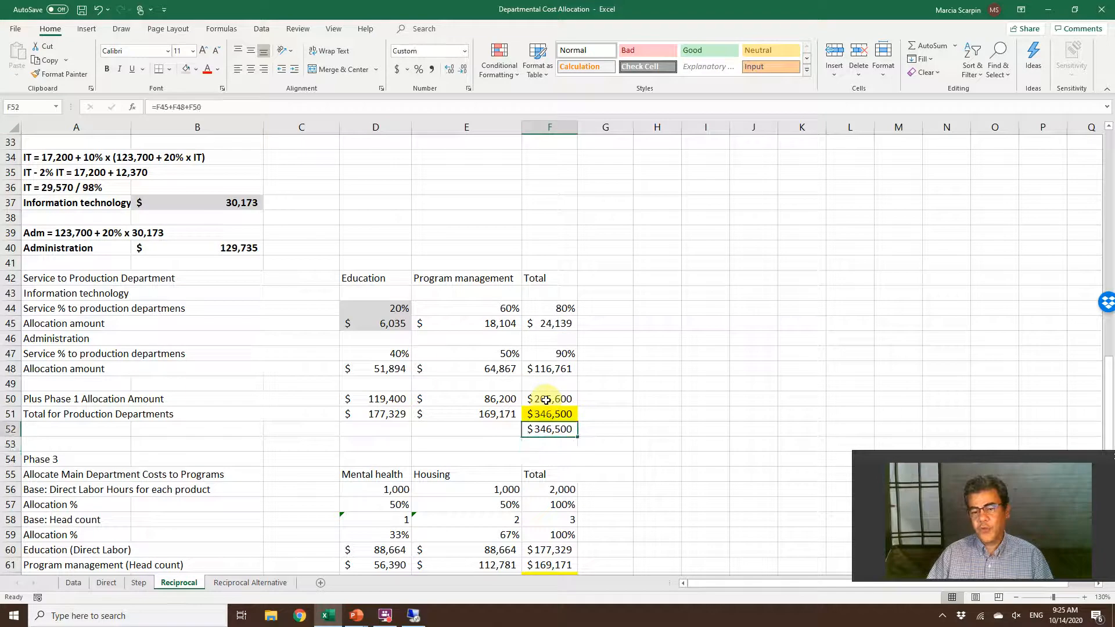
key(Delete)
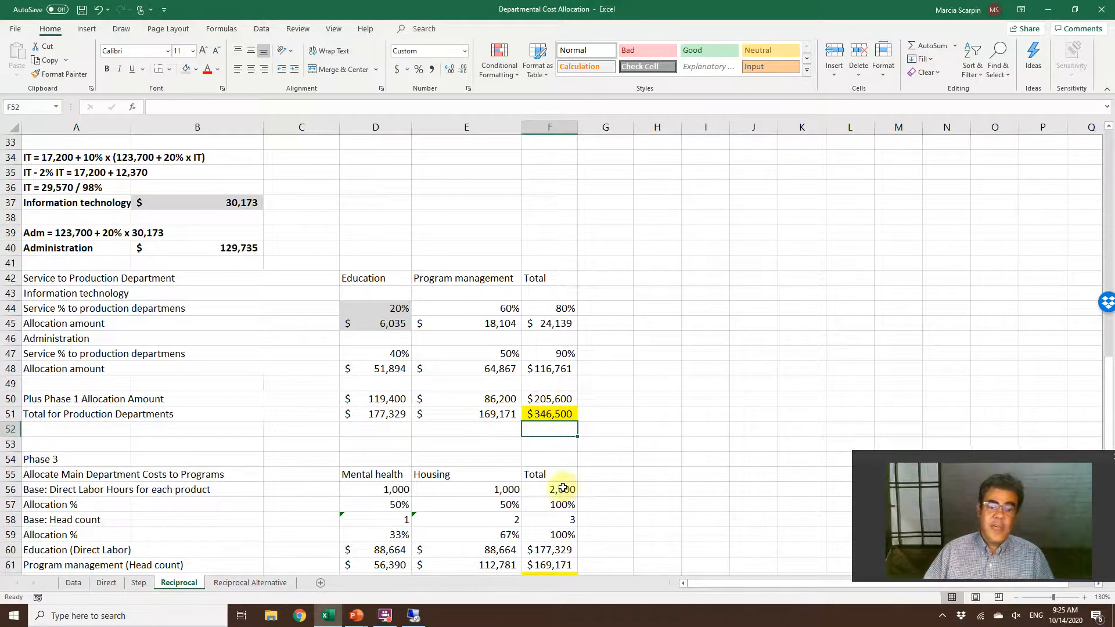
- Compare the Phase 3 program totals for Mental health and Housing across the Reciprocal, Step and Direct sheets
click(468, 429)
scroll(471, 435, down, 2)
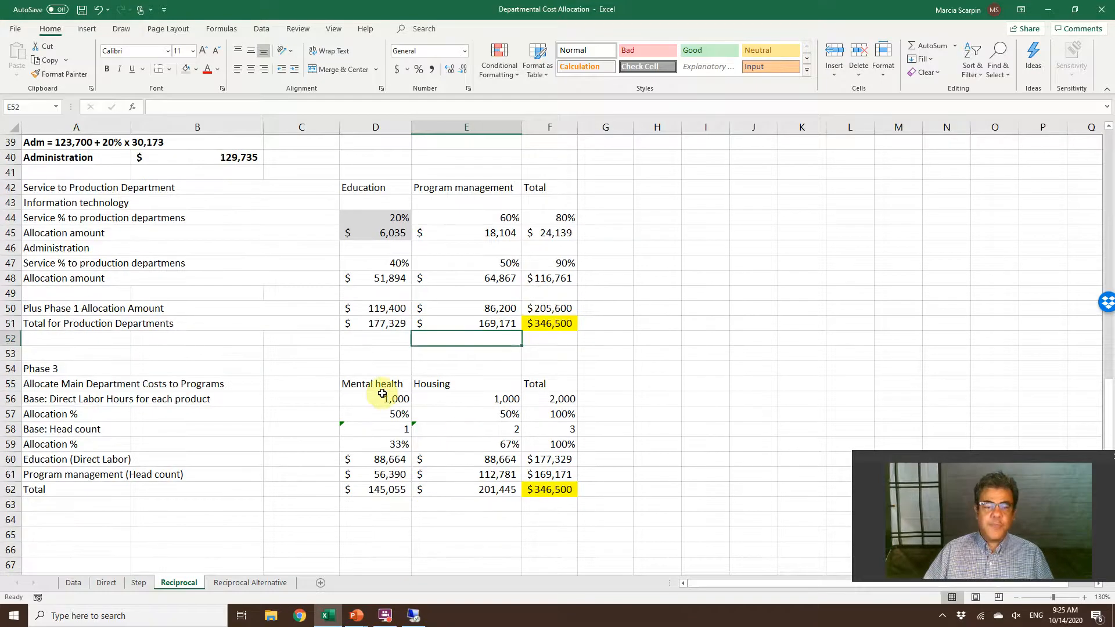
drag(380, 325, 449, 326)
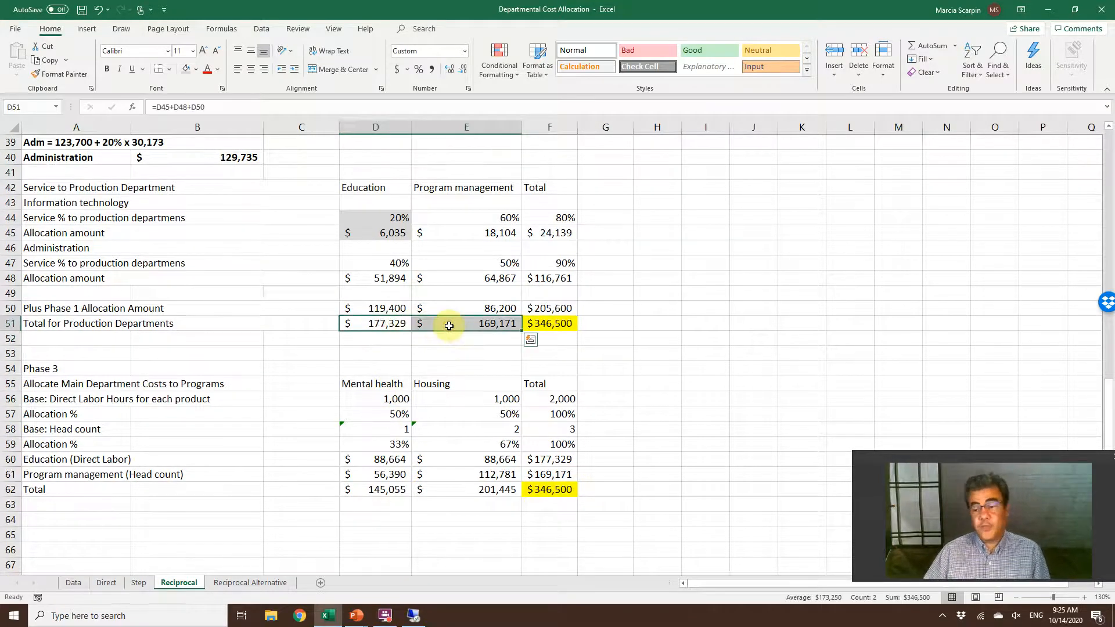
click(383, 489)
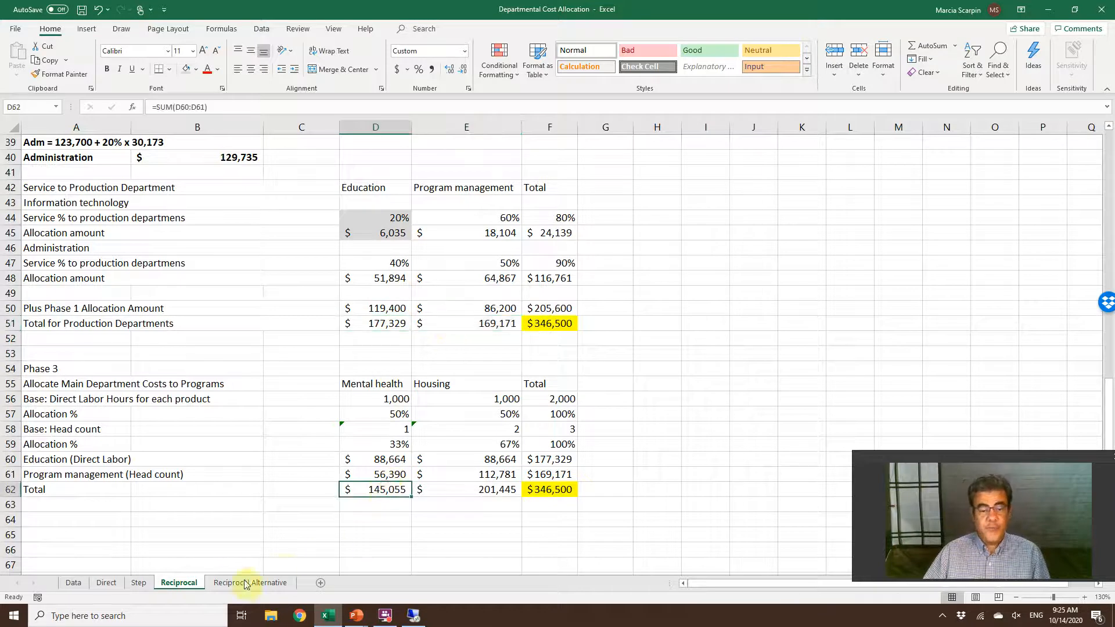
click(138, 584)
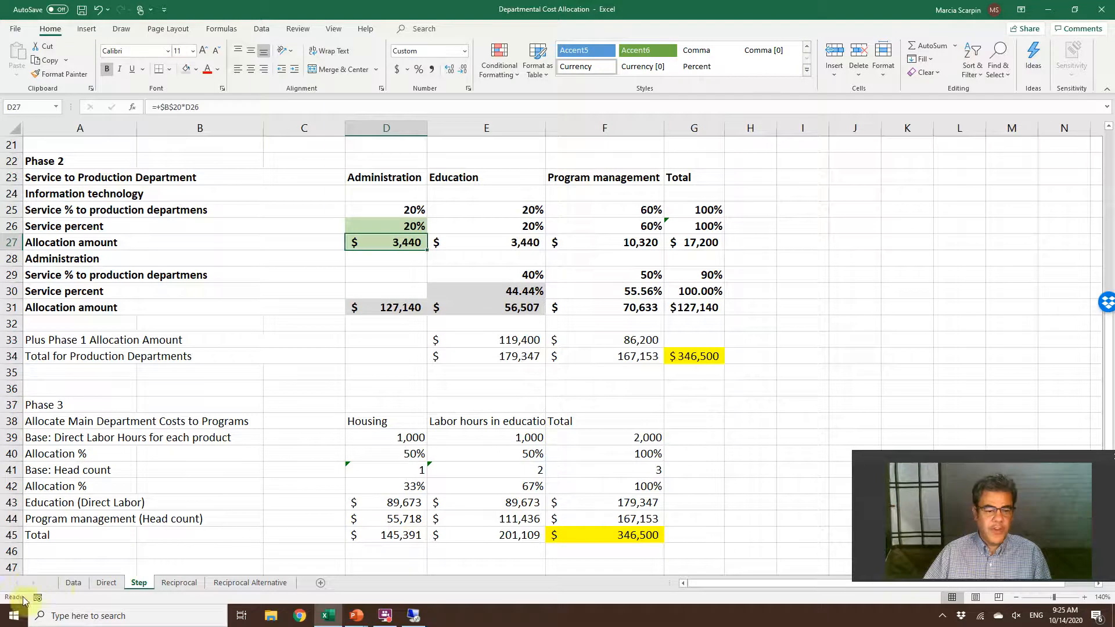
click(107, 584)
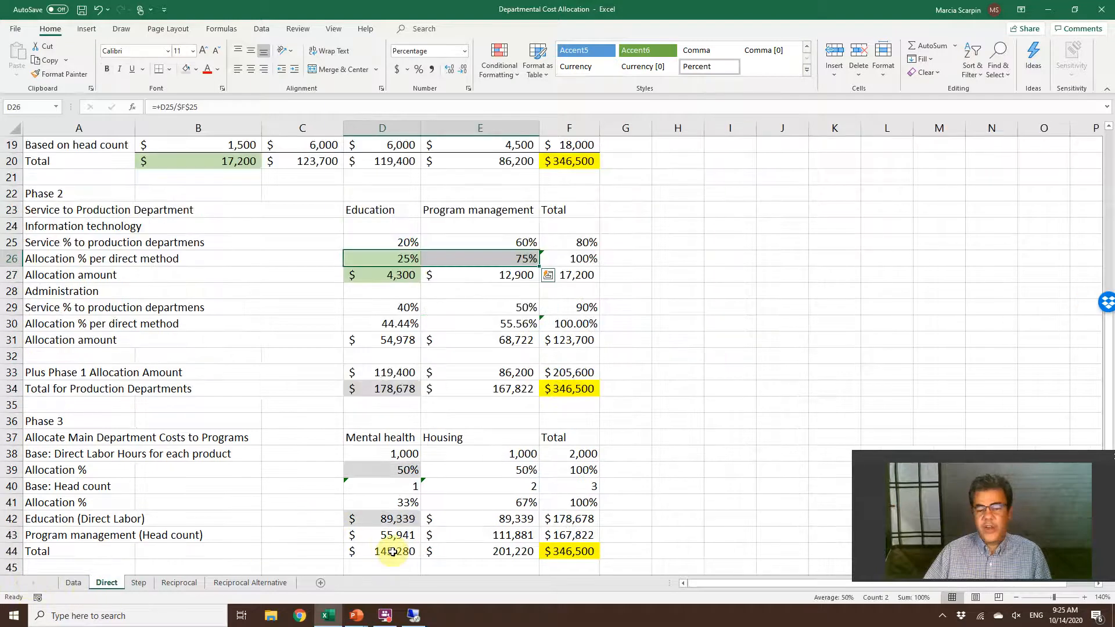
click(166, 583)
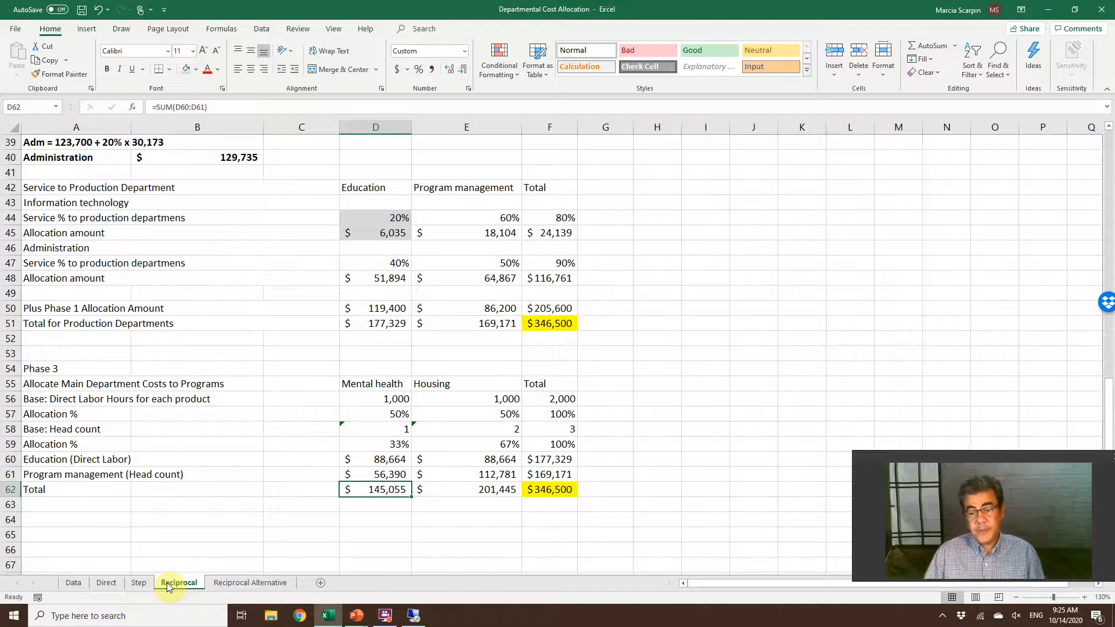
- Review the simultaneous equations block in A28:B41 of the Reciprocal sheet
scroll(239, 393, up, 1)
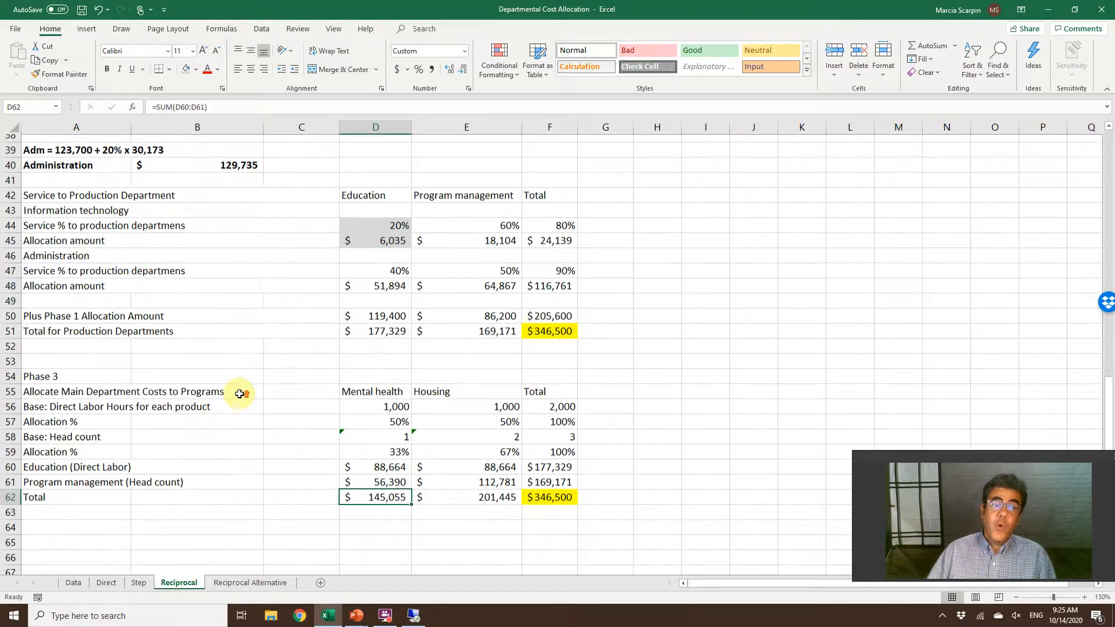
scroll(239, 394, up, 6)
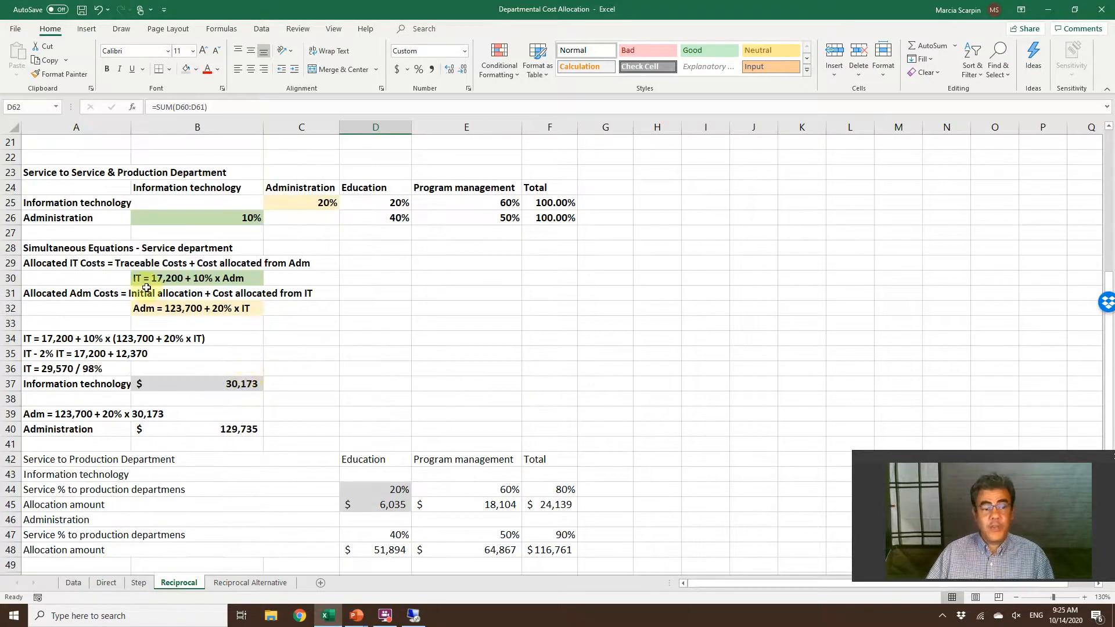
drag(117, 248, 234, 443)
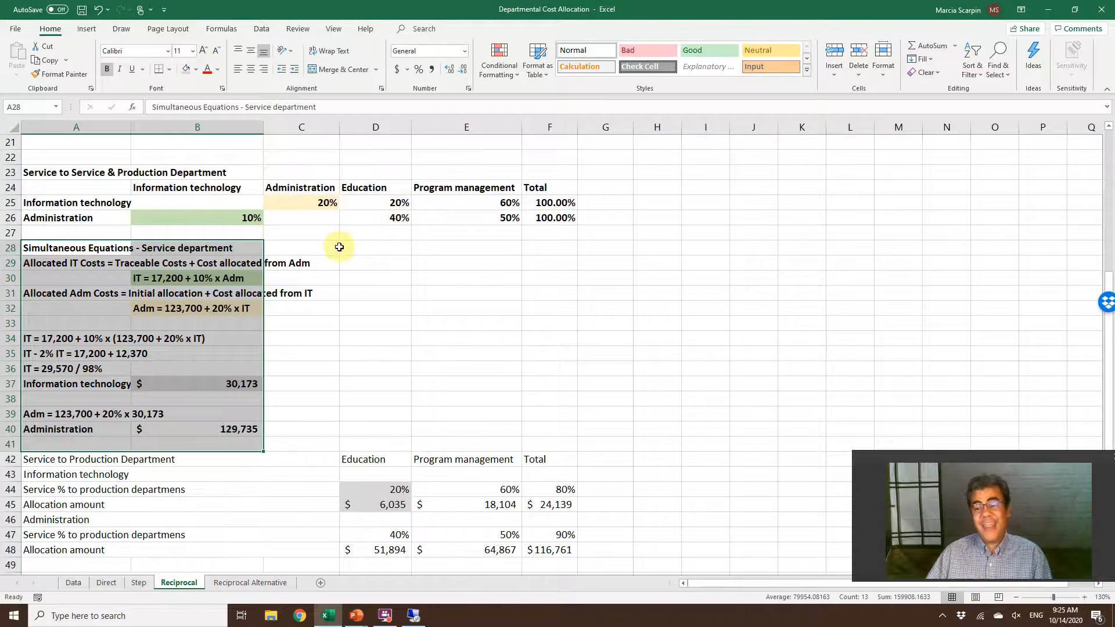
- On the Data sheet, set Administration's service percentages to 20% for Information technology and 30% for Education
click(73, 582)
click(329, 450)
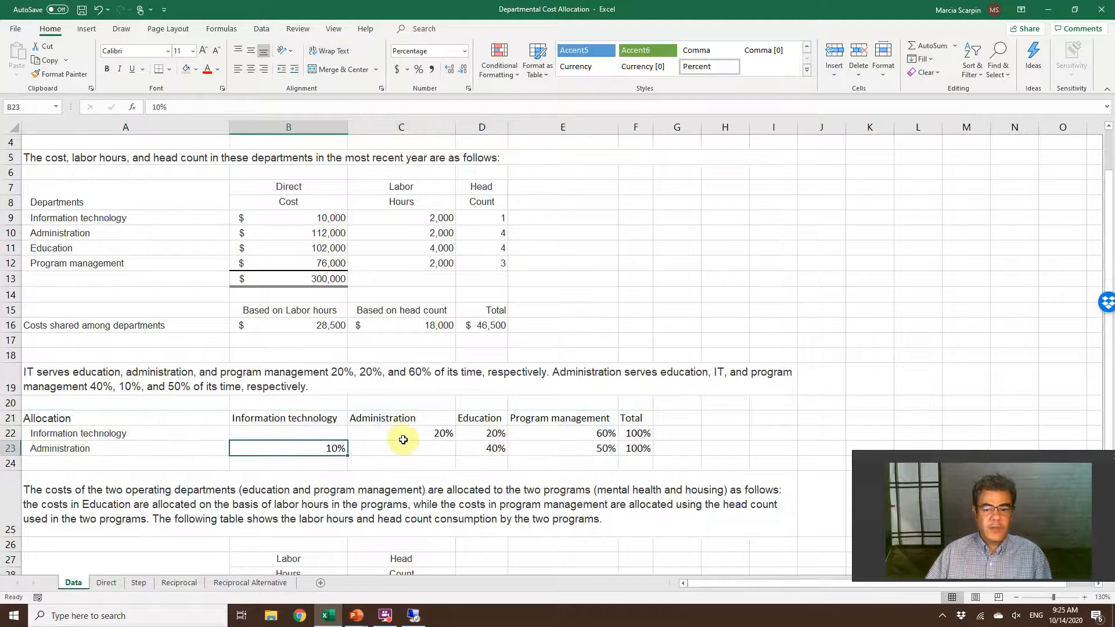
text(20)
key(Tab)
key(Tab)
text(30)
key(Return)
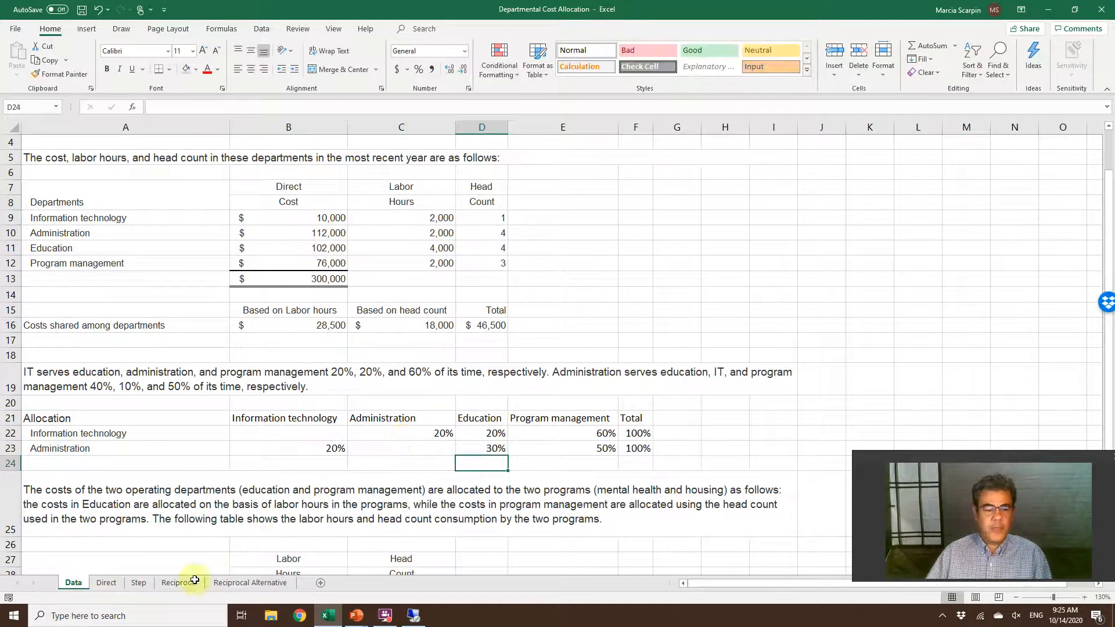
- Check how the changed Administration percentages carry through to the allocations on the Reciprocal and Direct sheets
click(180, 583)
scroll(380, 445, down, 2)
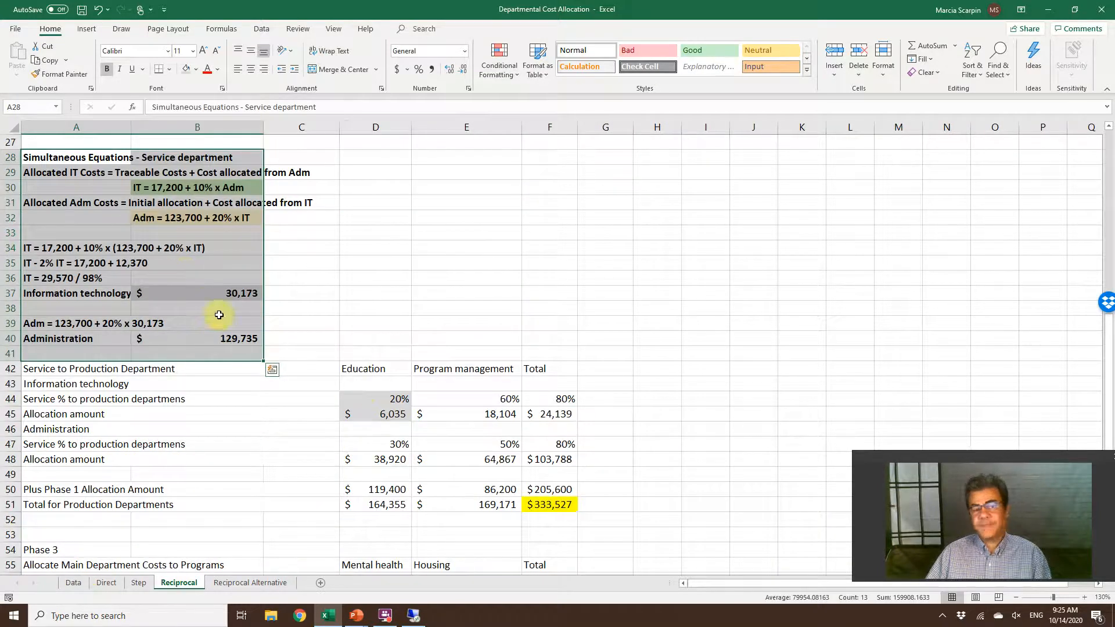
scroll(221, 190, up, 3)
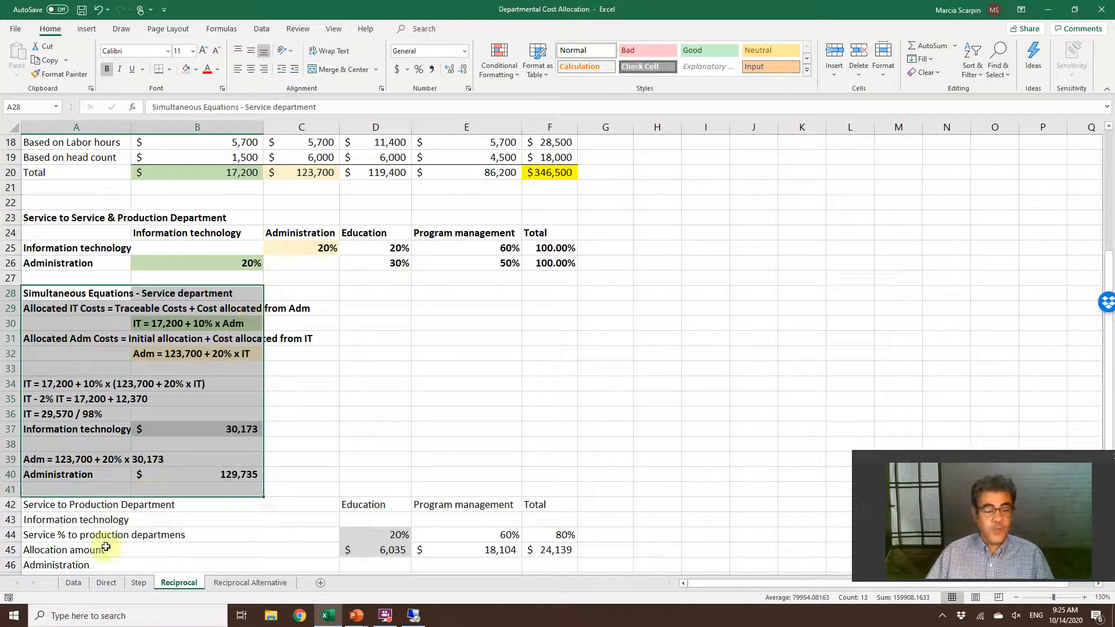
click(106, 582)
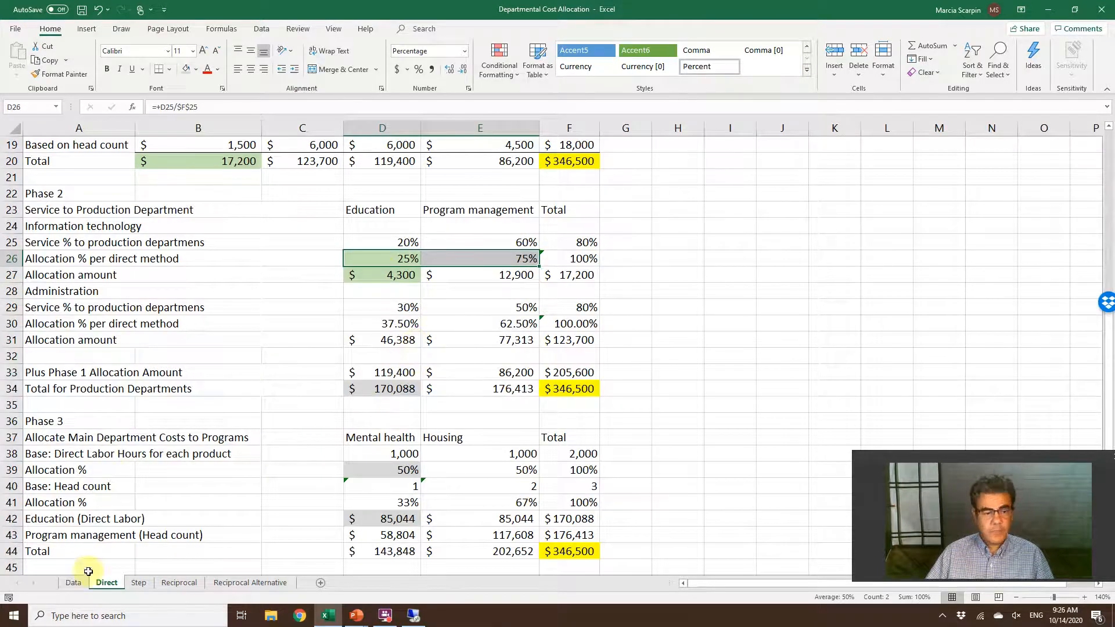
- Undo both Administration percentage changes on the Data sheet and return to the Reciprocal sheet
click(75, 583)
key(ctrl+z)
key(ctrl+z)
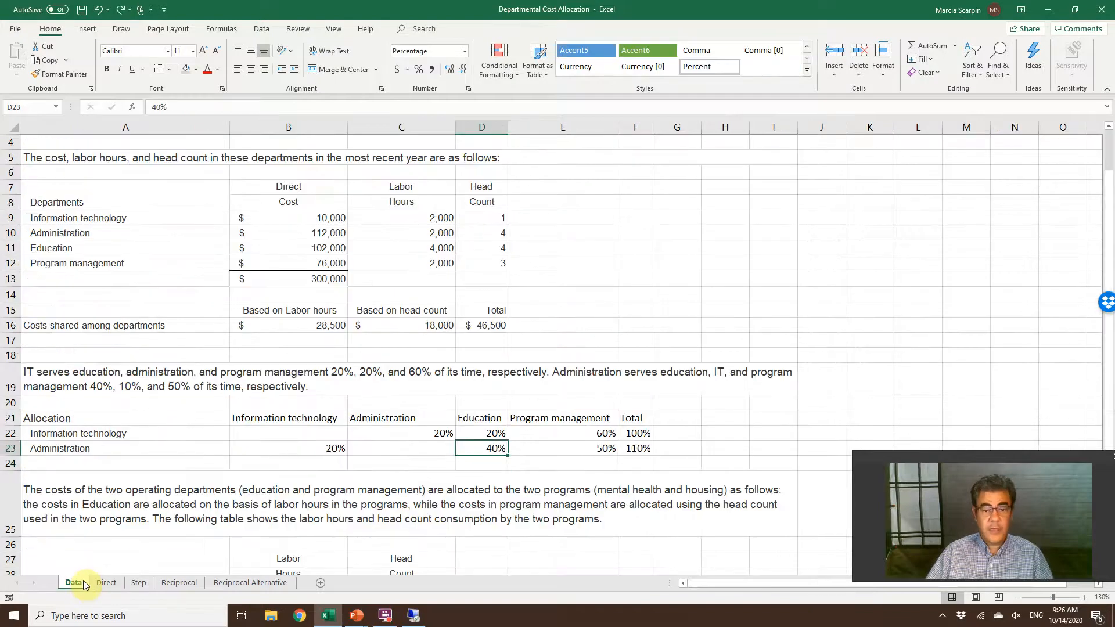
click(180, 582)
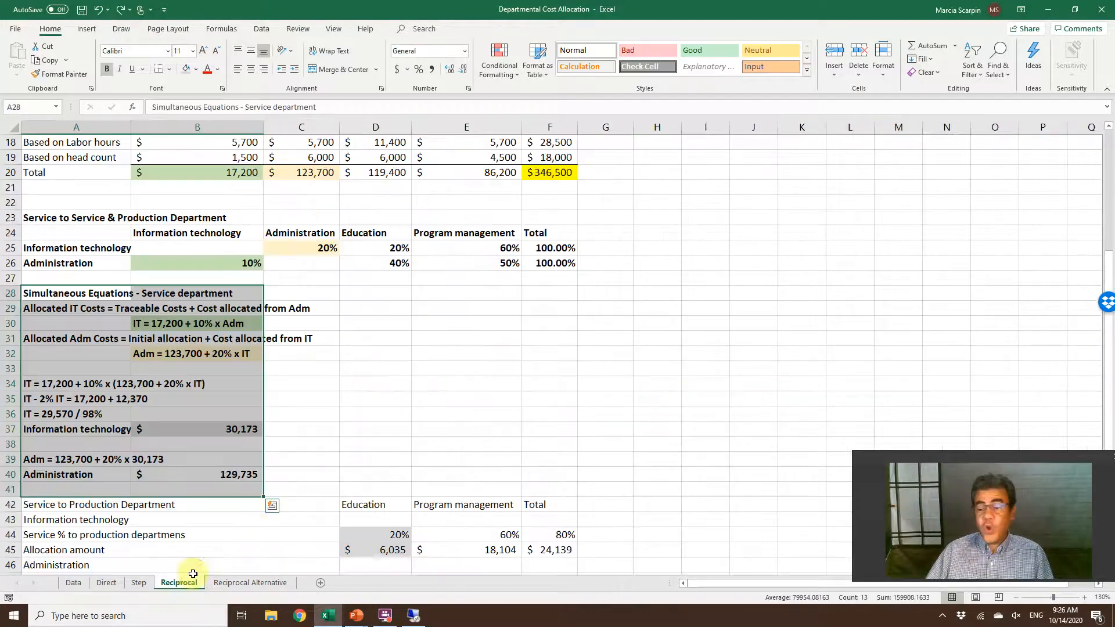
- Open the Reciprocal Alternative sheet and examine the four-department service percentage table in B25:E28
click(238, 583)
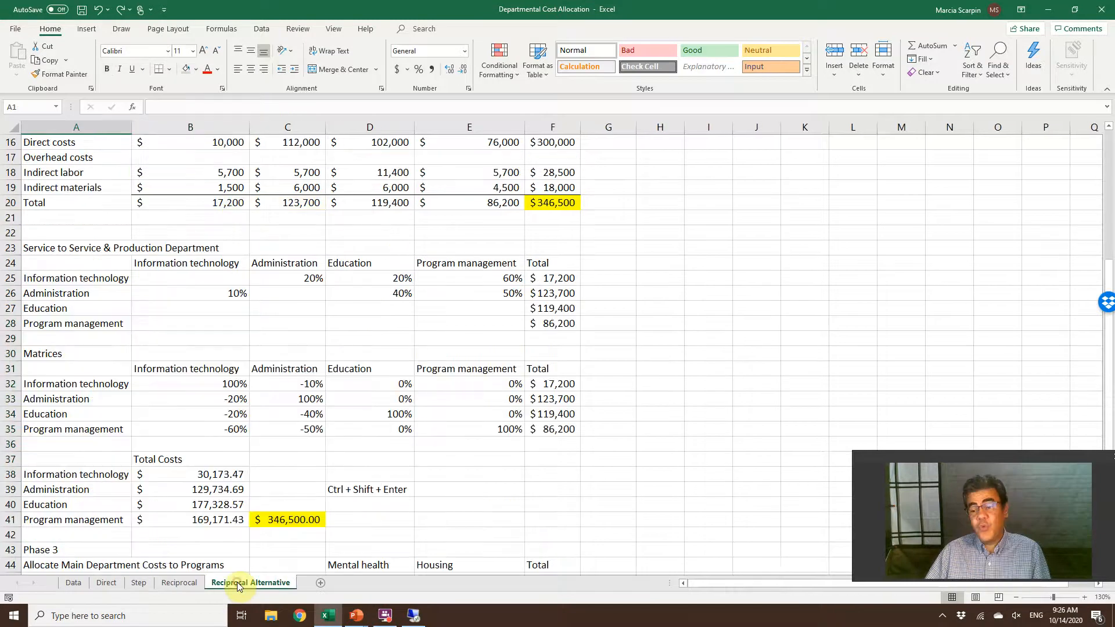
scroll(194, 309, up, 4)
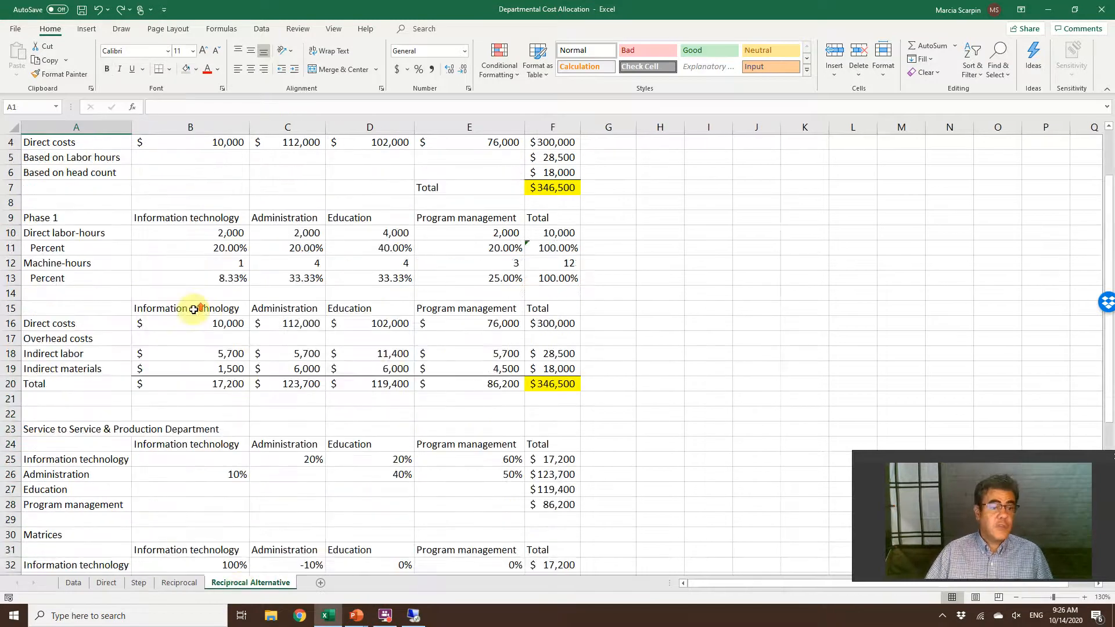
scroll(194, 309, up, 1)
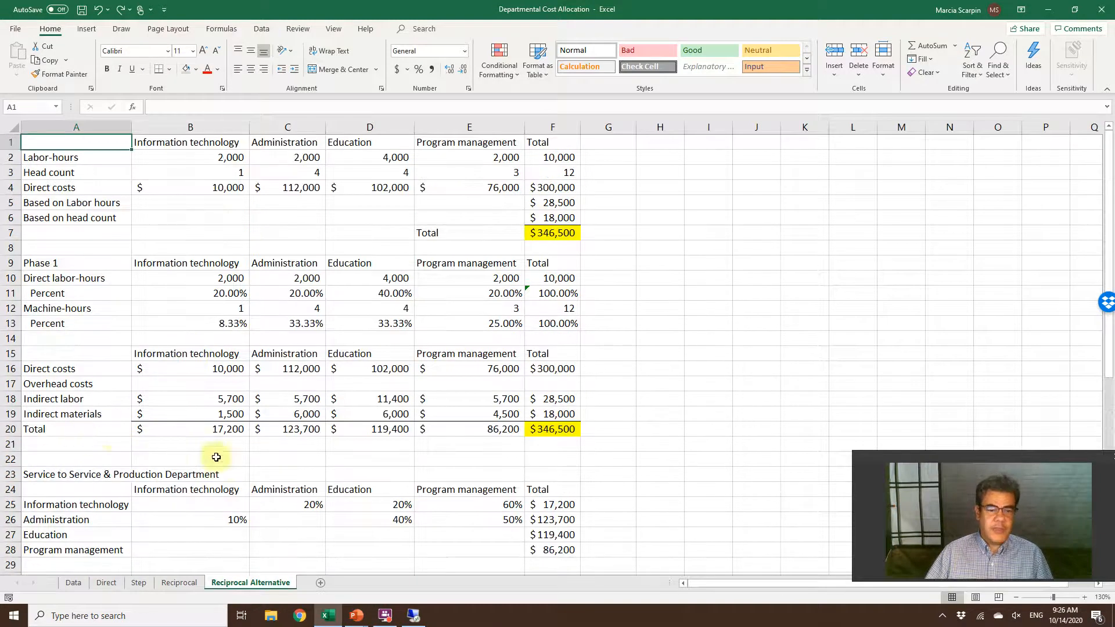
scroll(211, 480, down, 2)
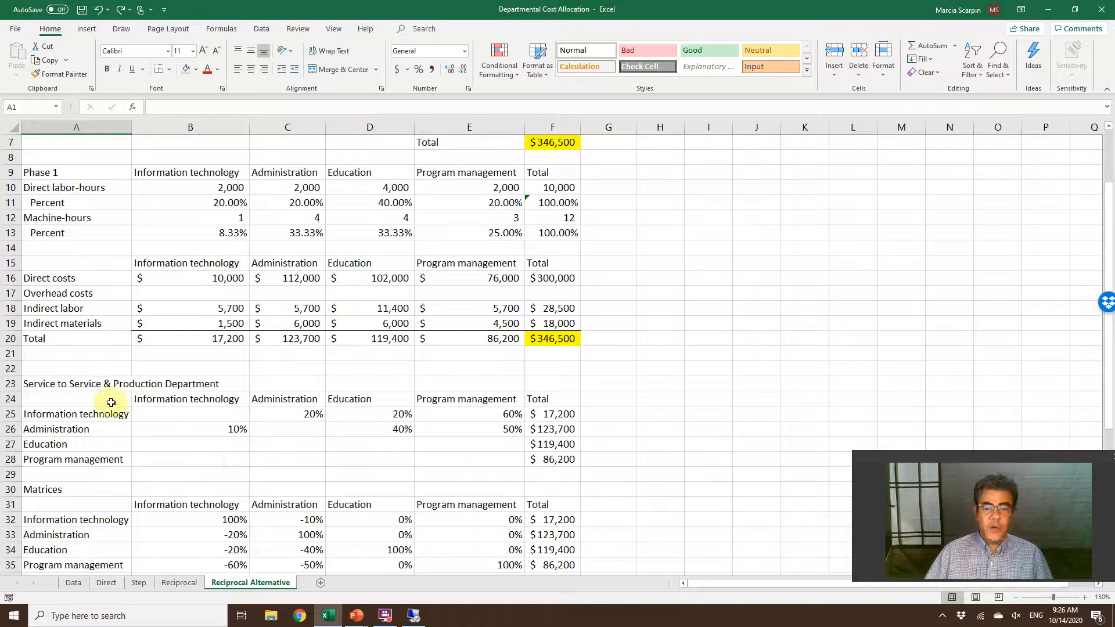
drag(96, 404, 495, 430)
drag(71, 445, 422, 456)
drag(221, 414, 449, 460)
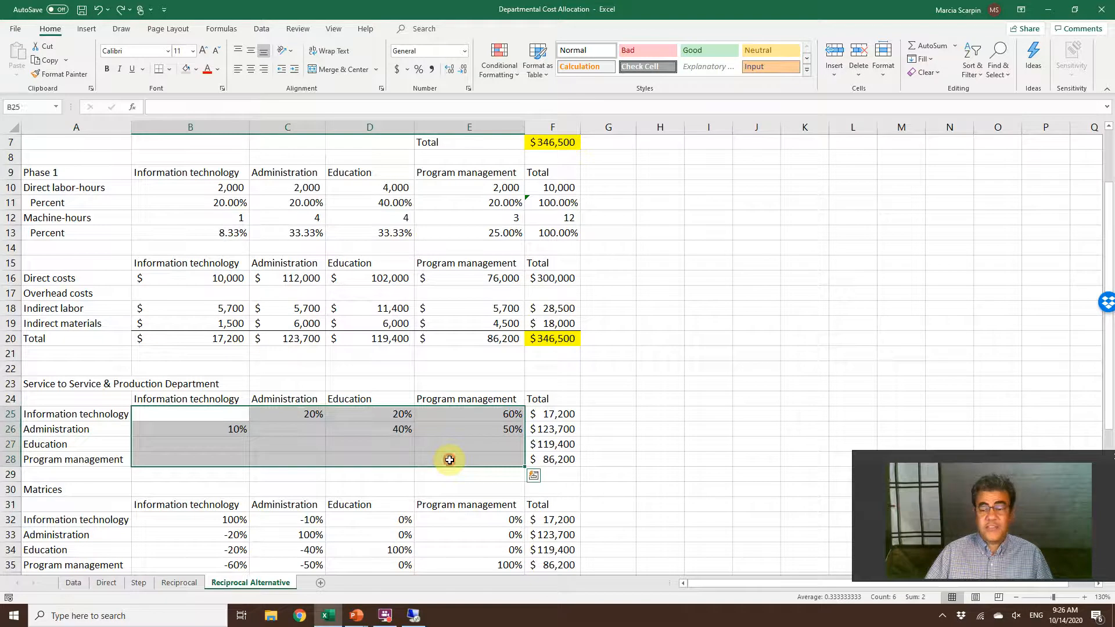
click(449, 460)
drag(232, 419, 430, 458)
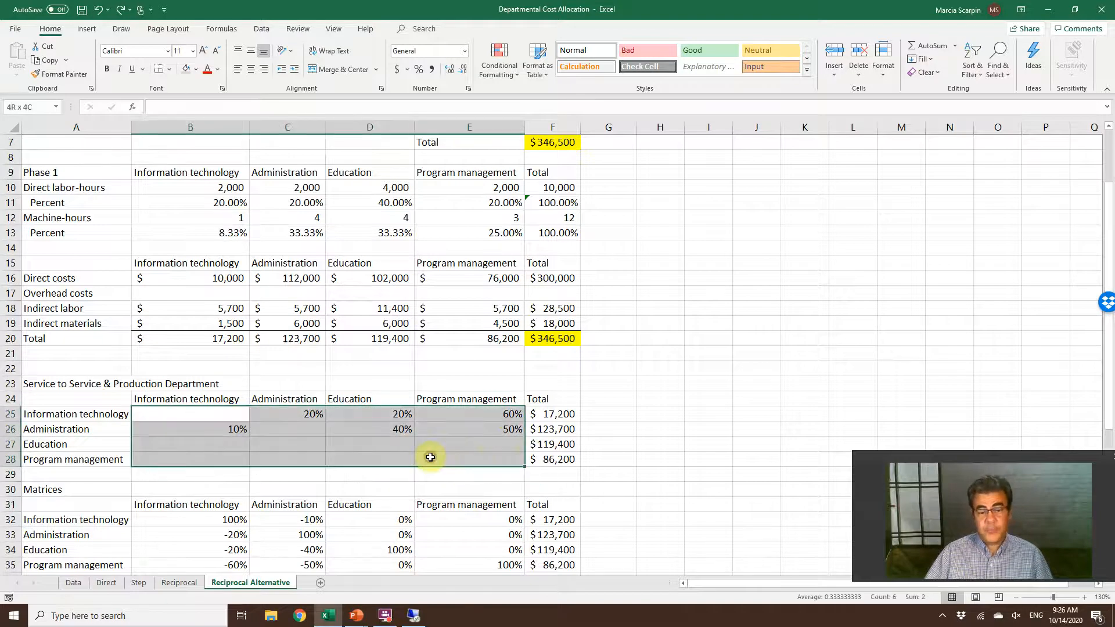
- Shade the Information technology total in F25 and its source cell B20 light gray
click(563, 403)
click(562, 417)
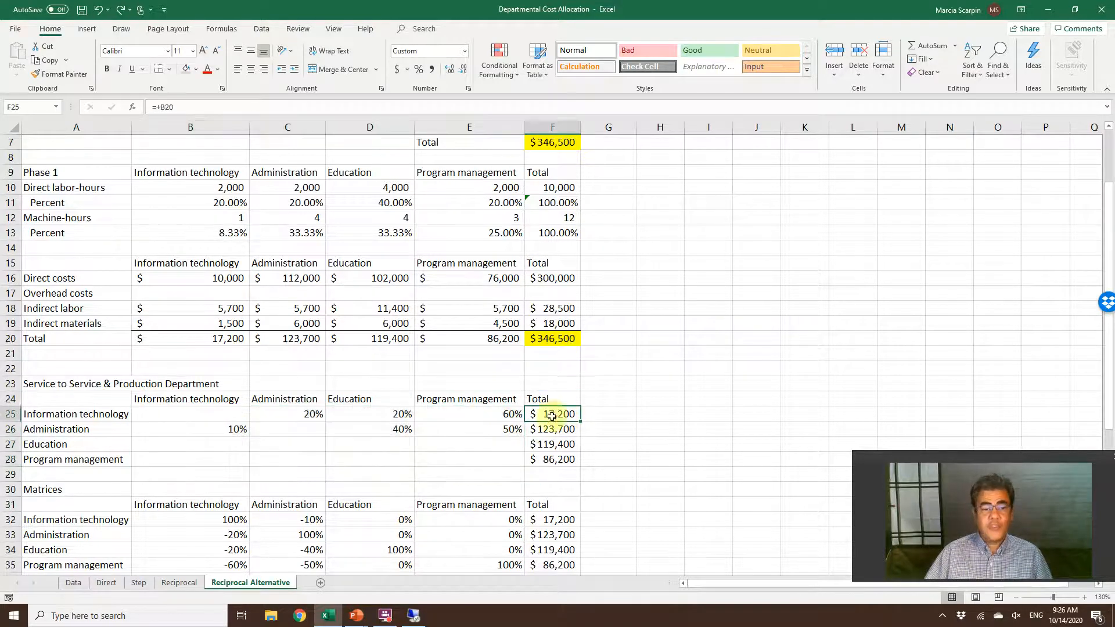
click(186, 70)
click(223, 334)
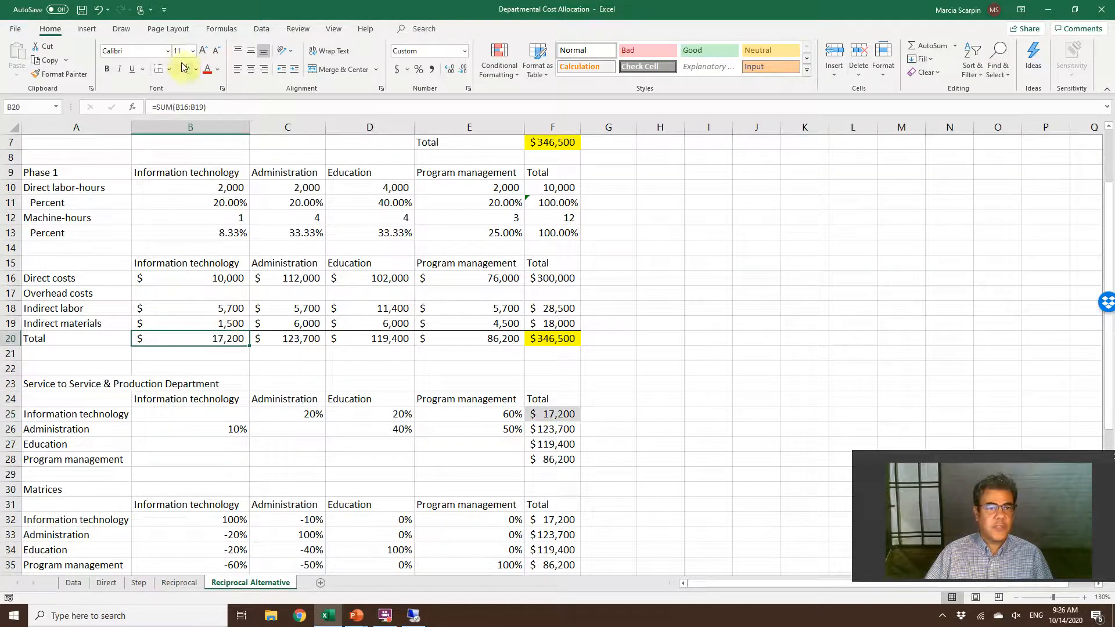
click(182, 70)
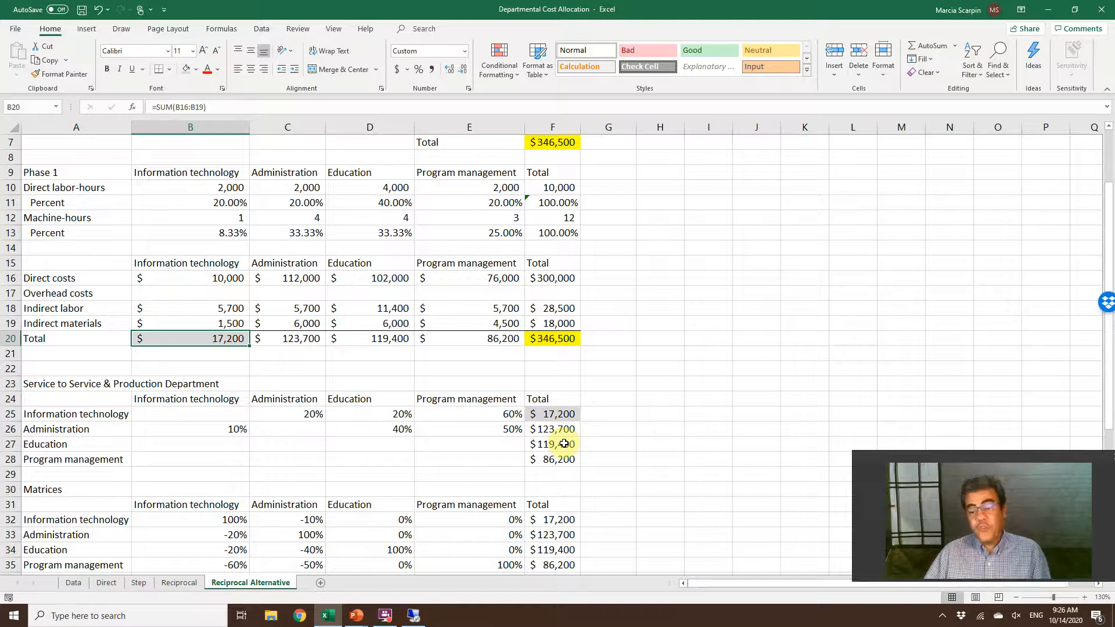
- Enter a bold 100% in the Information technology cell B25 of the service percentage table
scroll(172, 518, down, 1)
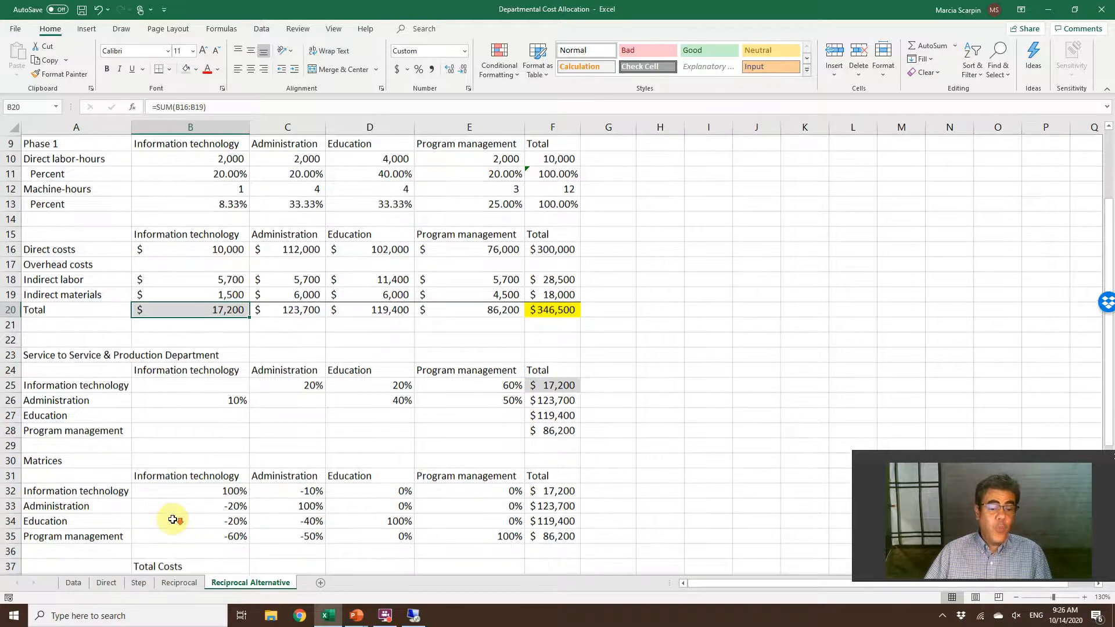
scroll(172, 519, down, 2)
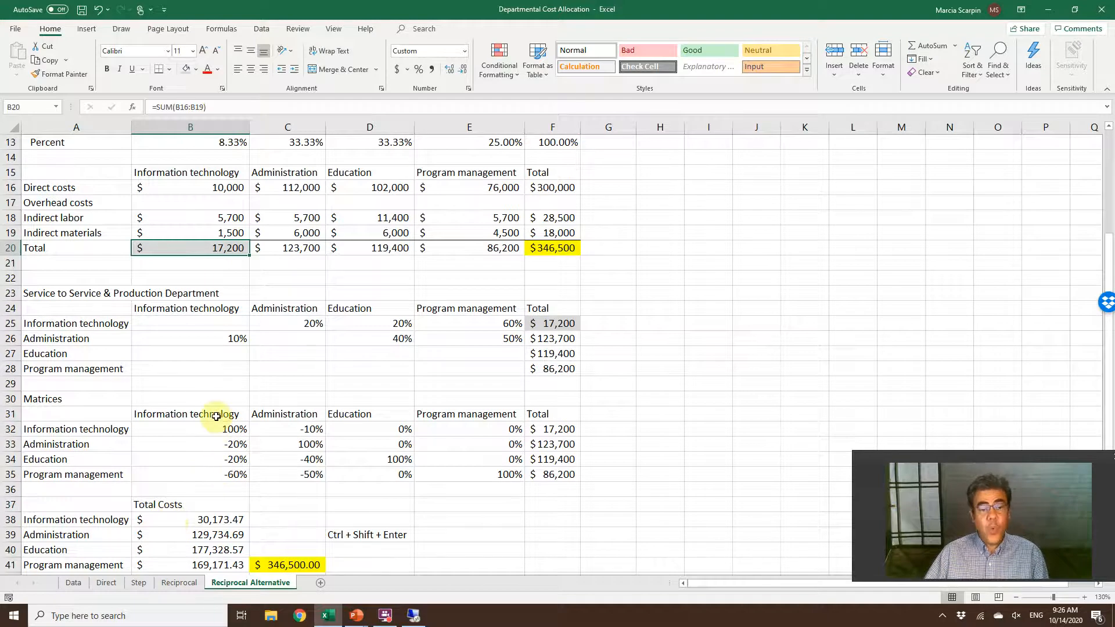
click(223, 329)
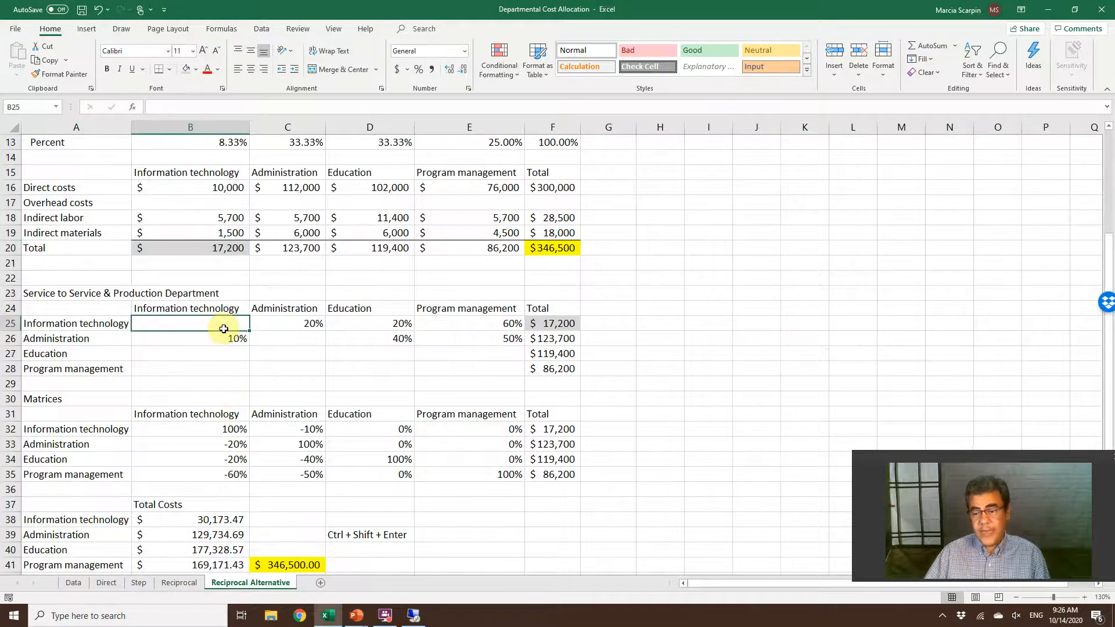
text(1)
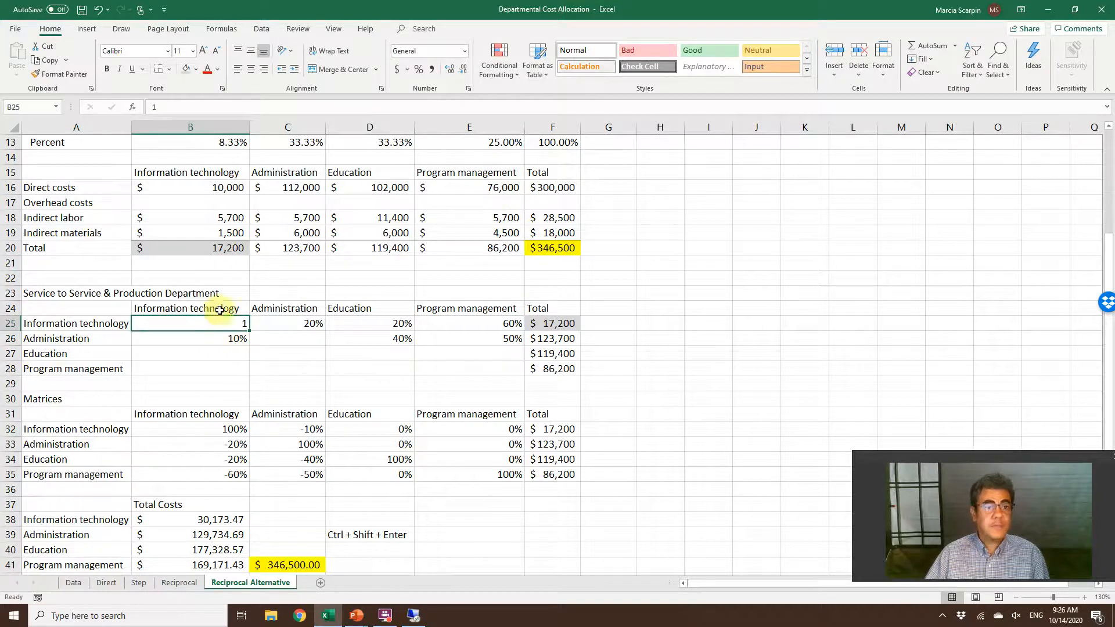
click(107, 70)
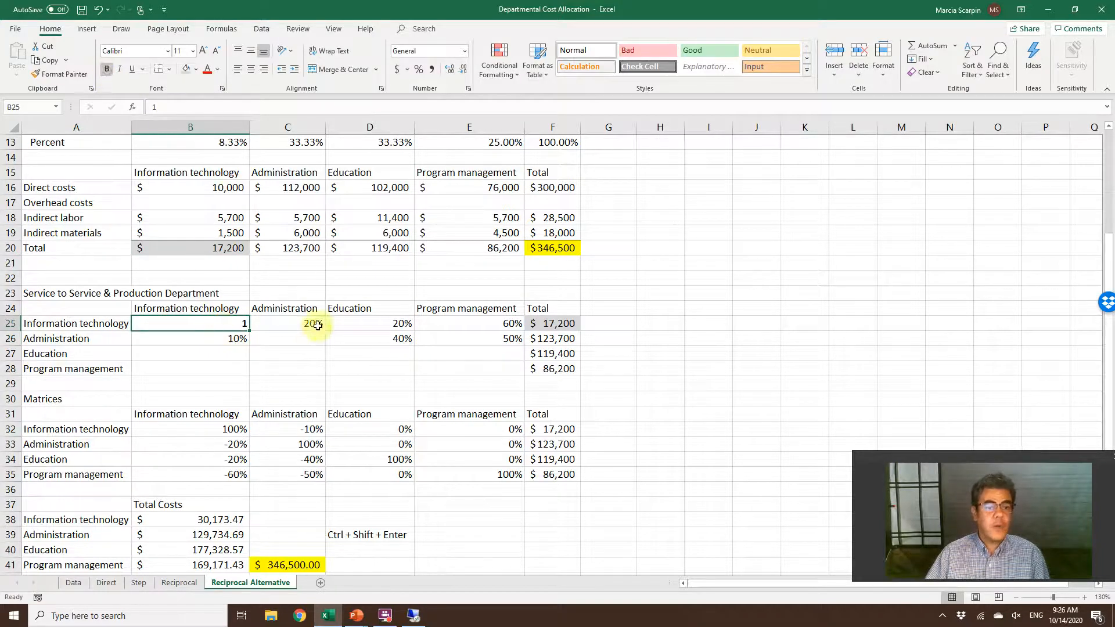
click(306, 338)
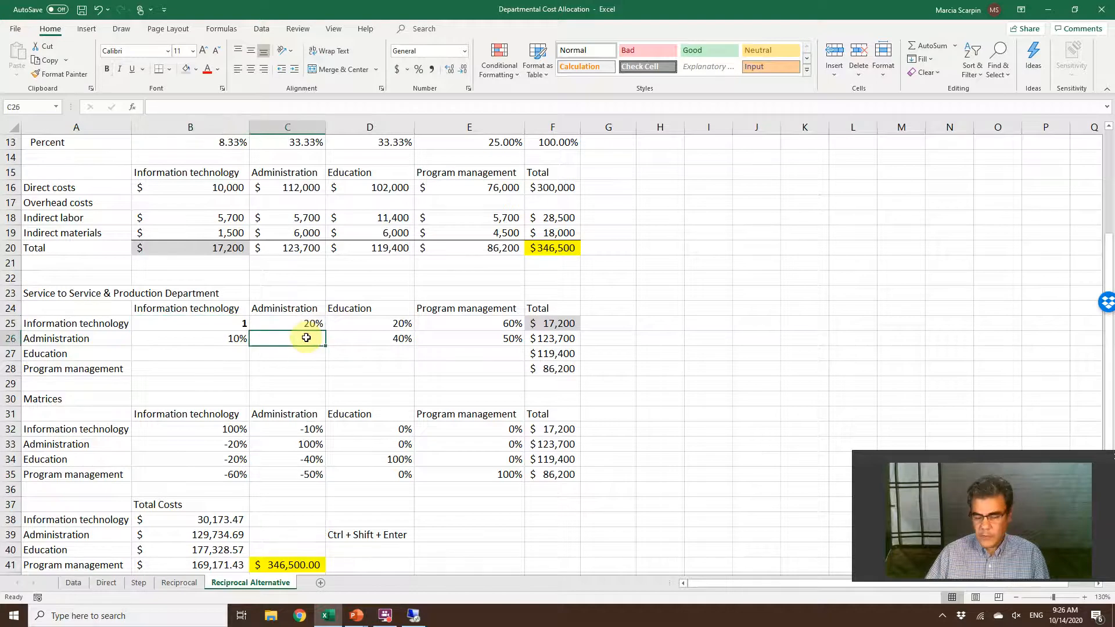
click(222, 329)
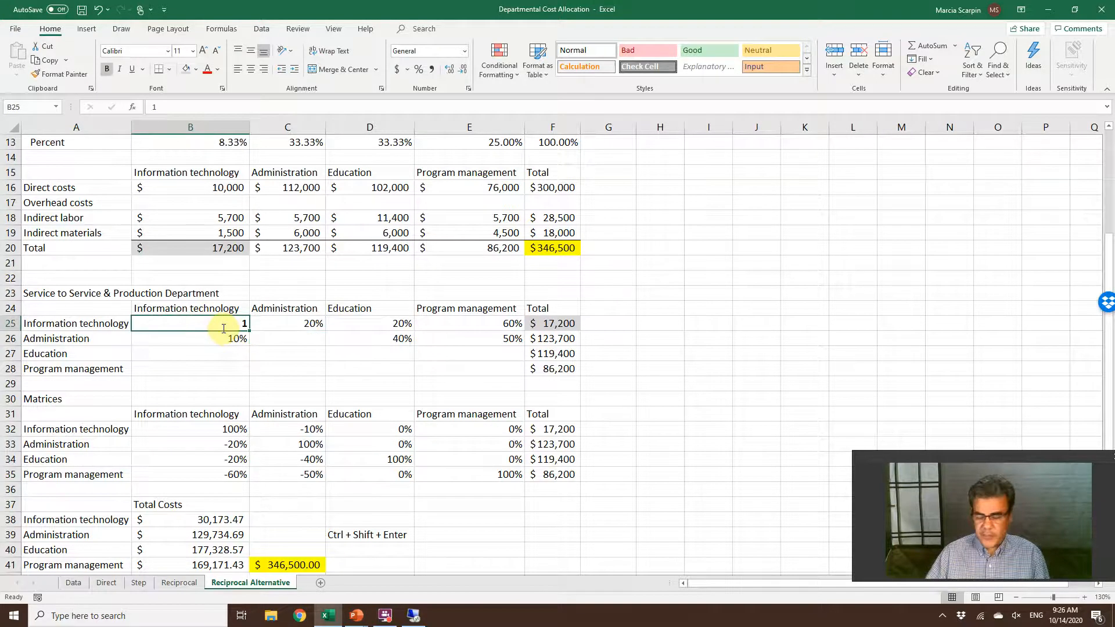
text(100)
key(Return)
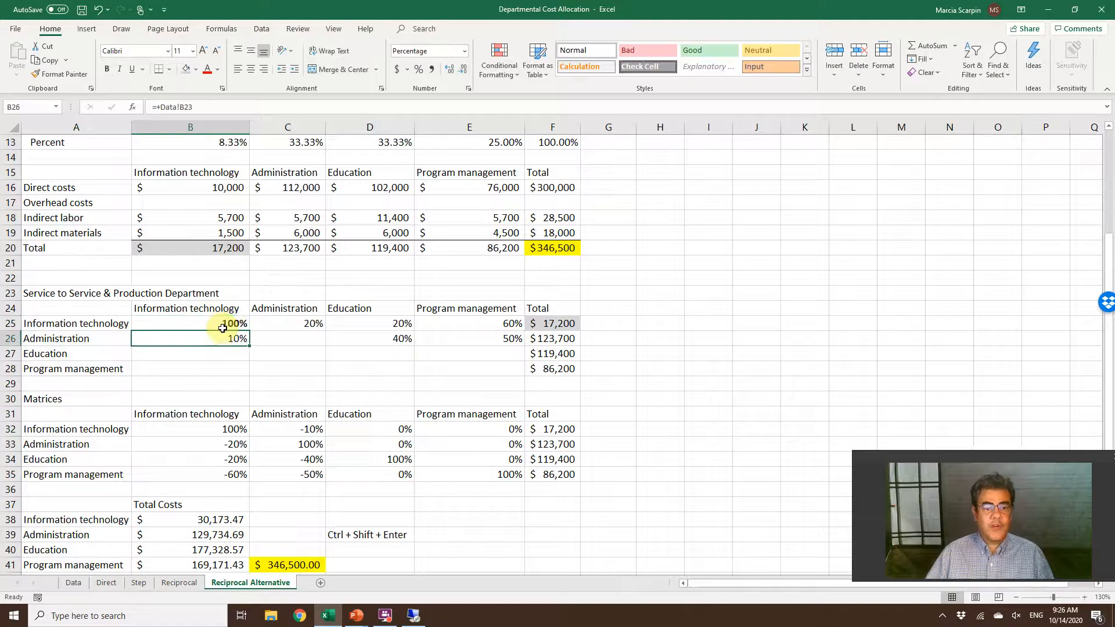
- Copy the bold 100% from B25 to the diagonal cells C26, D27 and E28
click(90, 323)
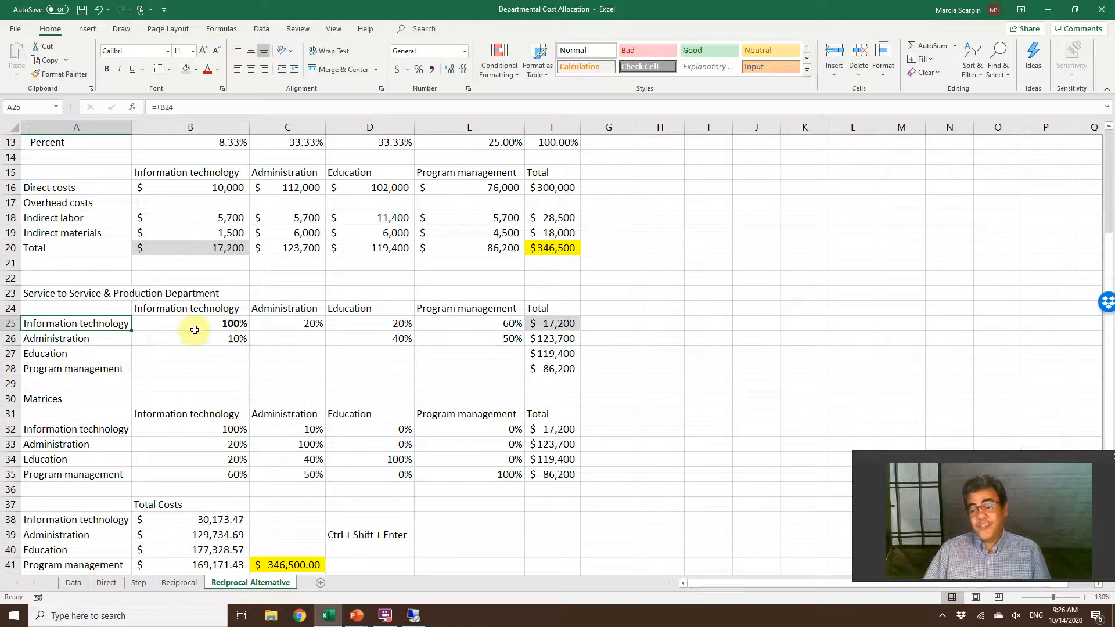
click(231, 328)
key(ctrl+c)
click(281, 337)
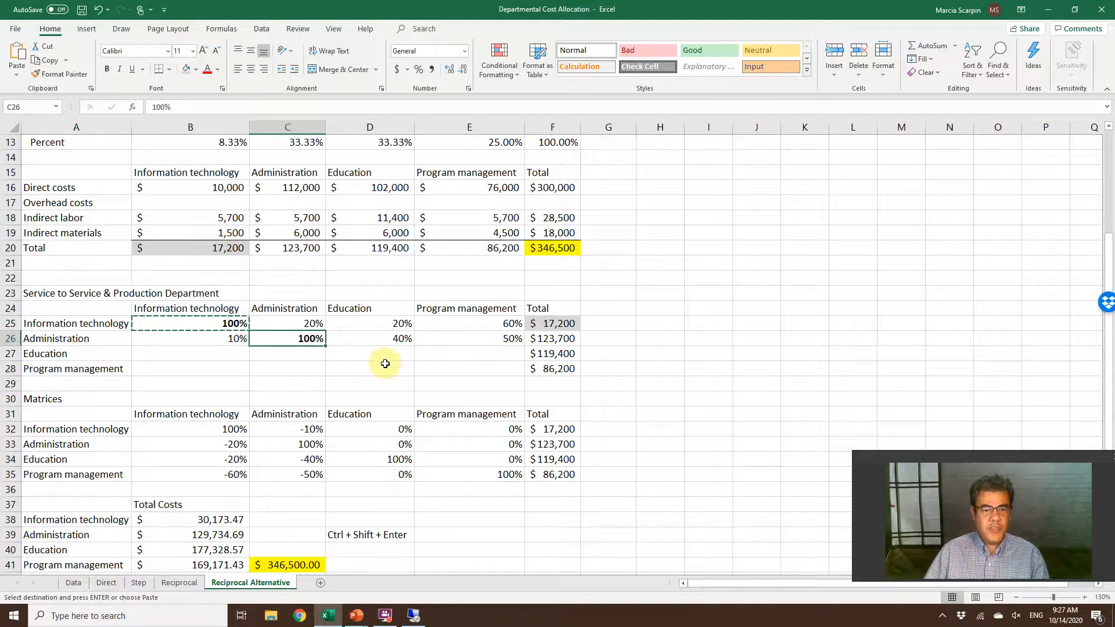
click(388, 356)
key(ctrl+v)
click(475, 368)
key(ctrl+v)
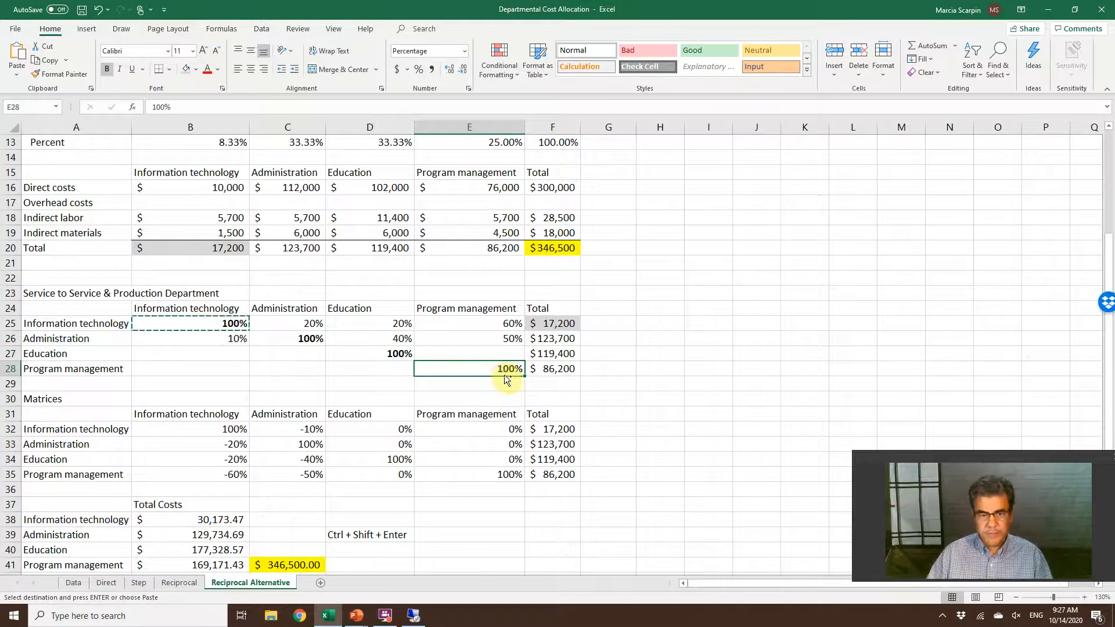
- Undo the diagonal 100% entries in the service percentage table and leave B25, C26, D27 and E28 empty
key(ctrl+z)
key(ctrl+z)
key(ctrl+z)
key(ctrl+z)
key(ctrl+z)
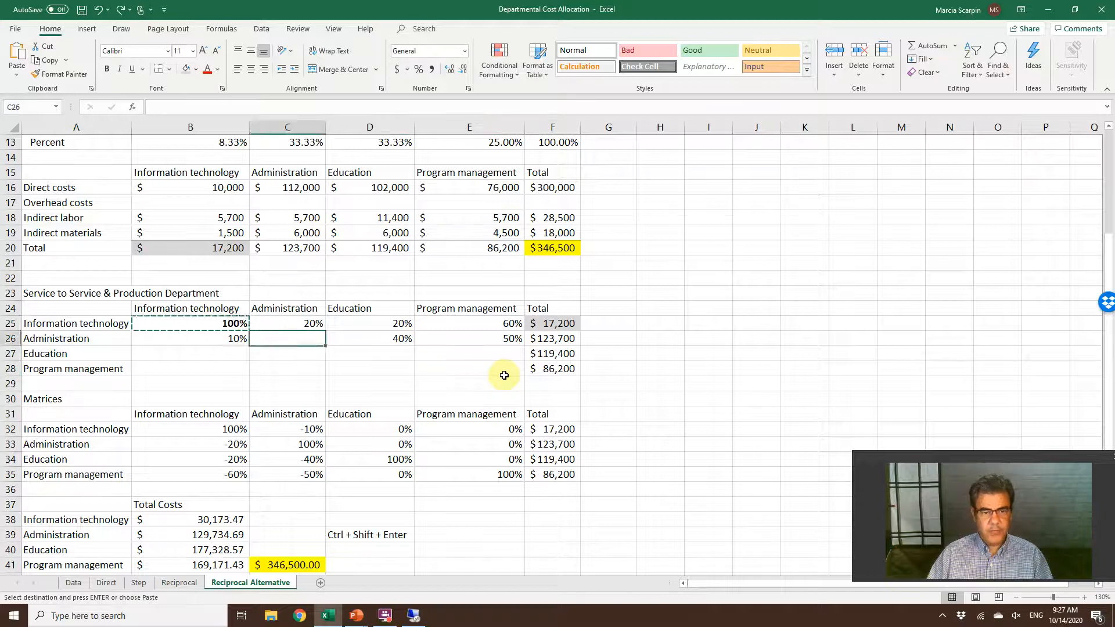
key(Delete)
click(268, 367)
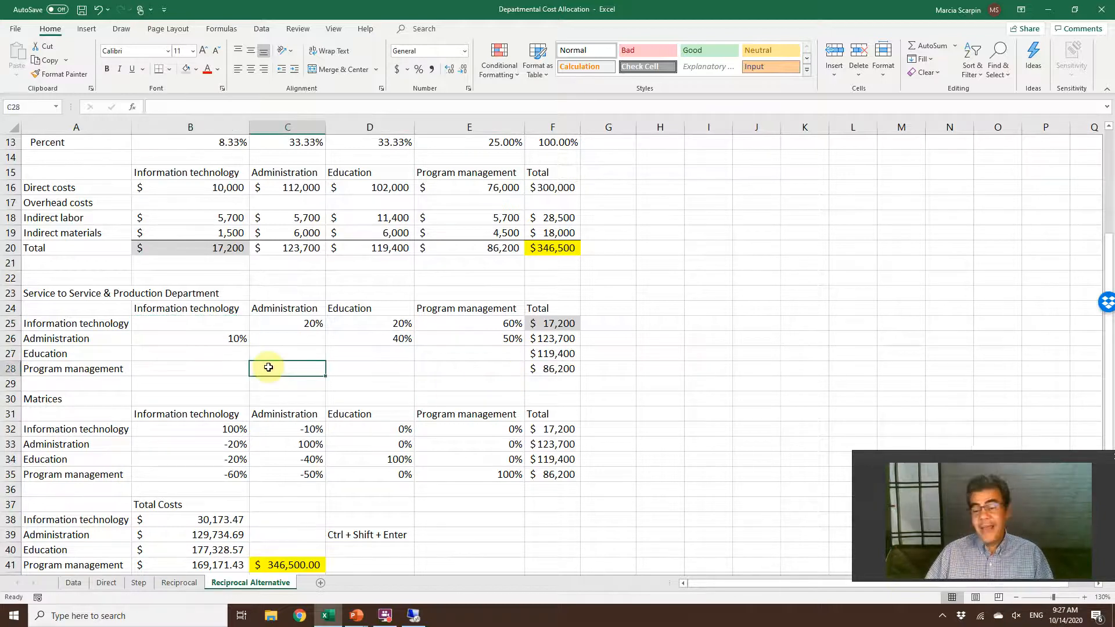
- Shade the 100% diagonal of the matrix, cells B32, C33, D34 and E35, light gray
click(216, 430)
click(273, 444)
click(351, 459)
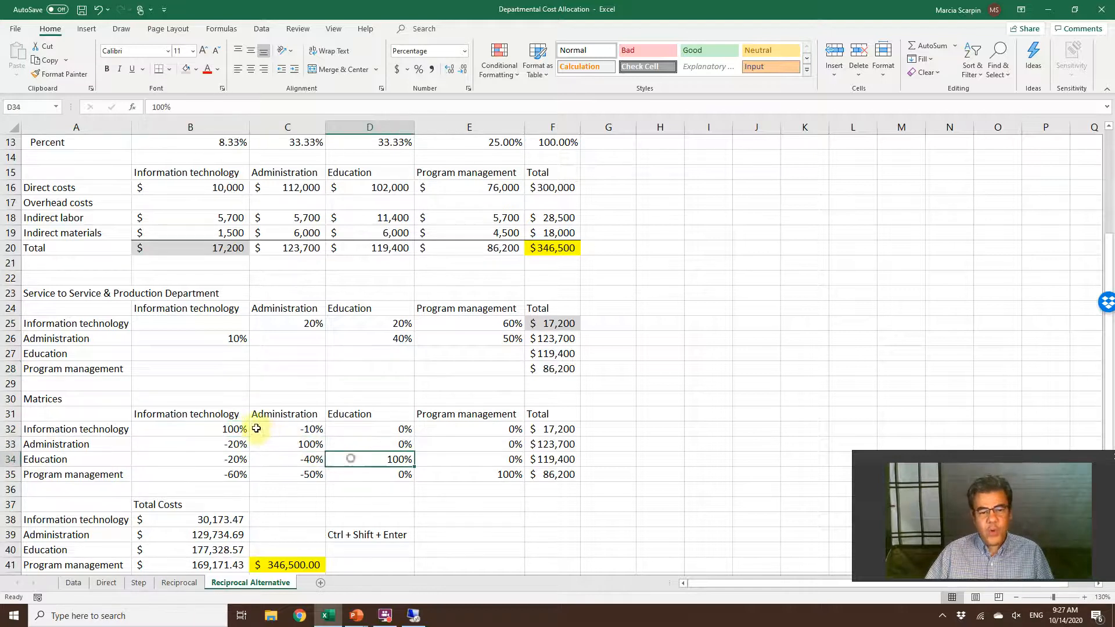
click(232, 429)
click(187, 69)
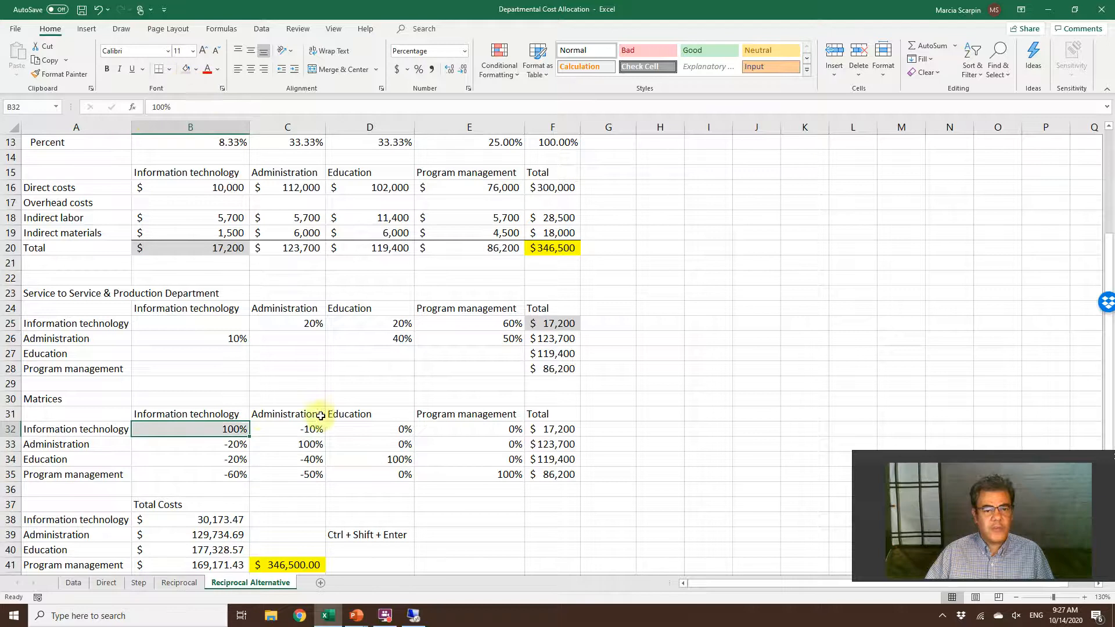
click(289, 444)
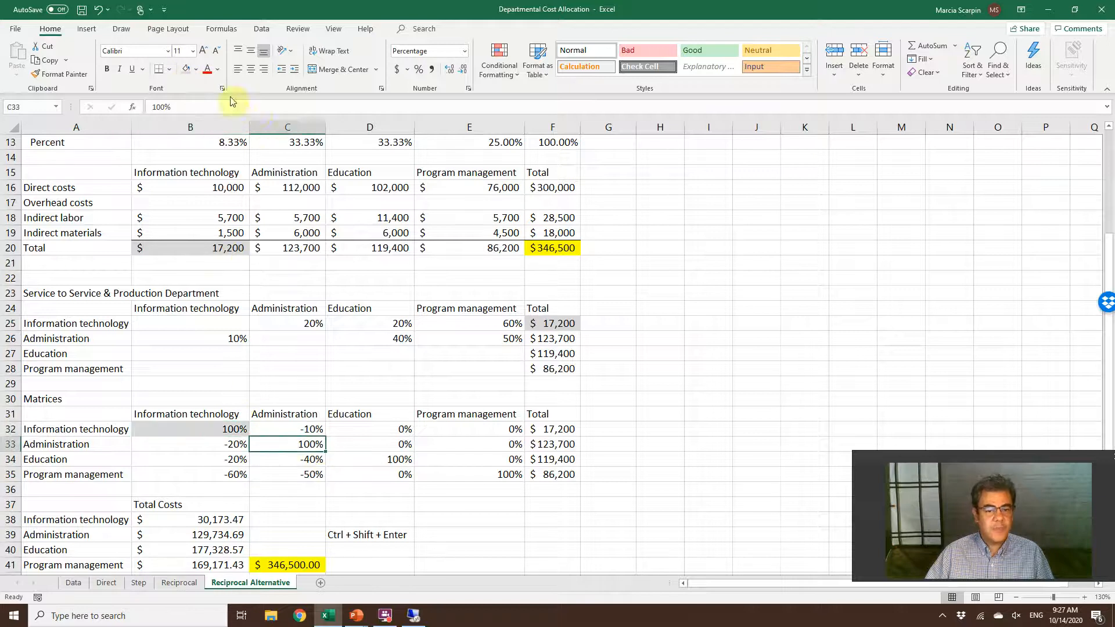
click(192, 68)
click(378, 457)
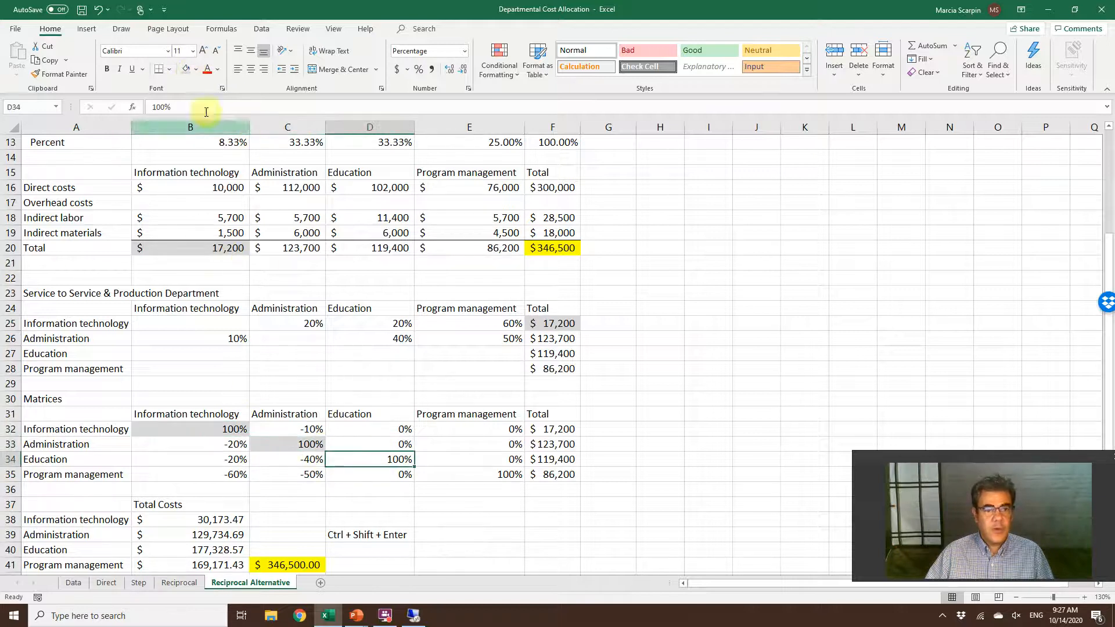
click(186, 70)
click(468, 487)
click(459, 473)
click(186, 70)
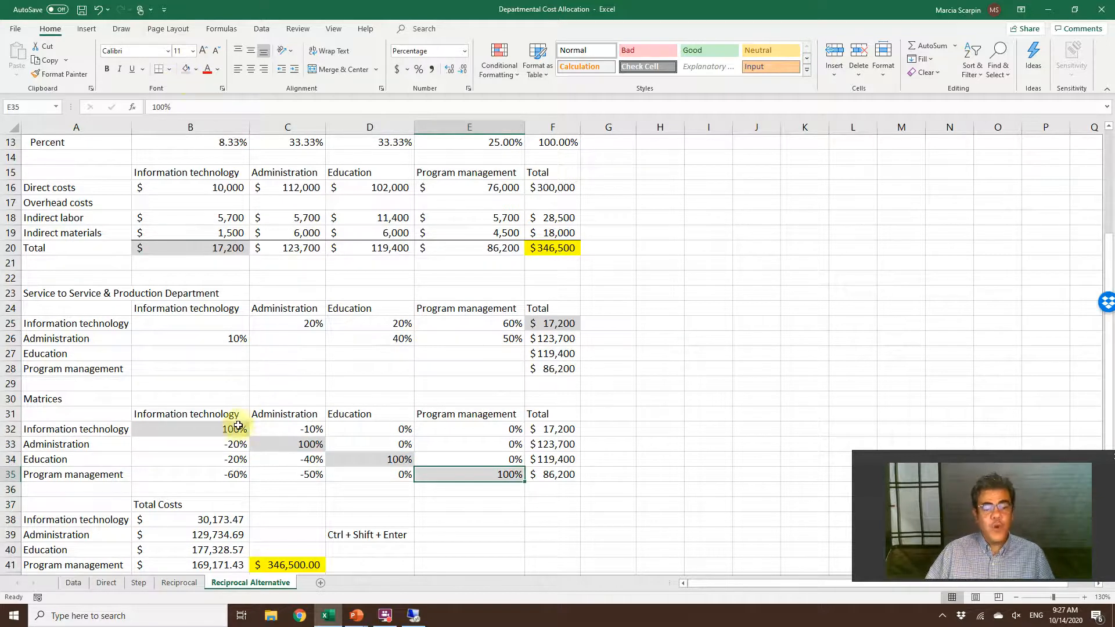
- Compare the Information technology percentages in C25:E25 with the Information technology column of the matrix in B32:B35
click(302, 324)
drag(351, 323, 451, 320)
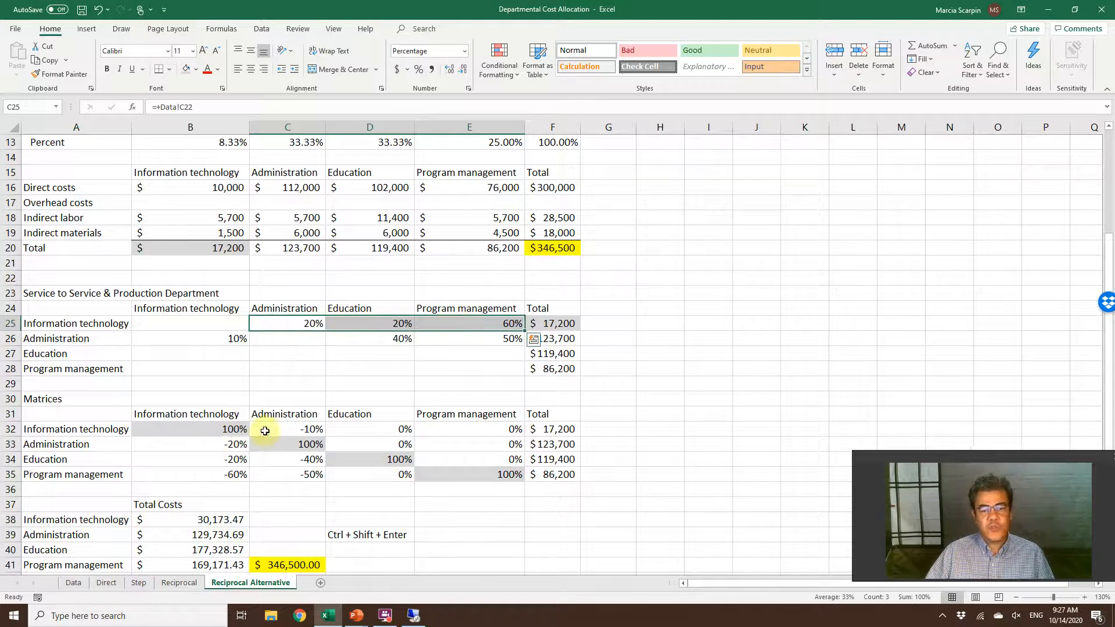
drag(229, 444, 228, 476)
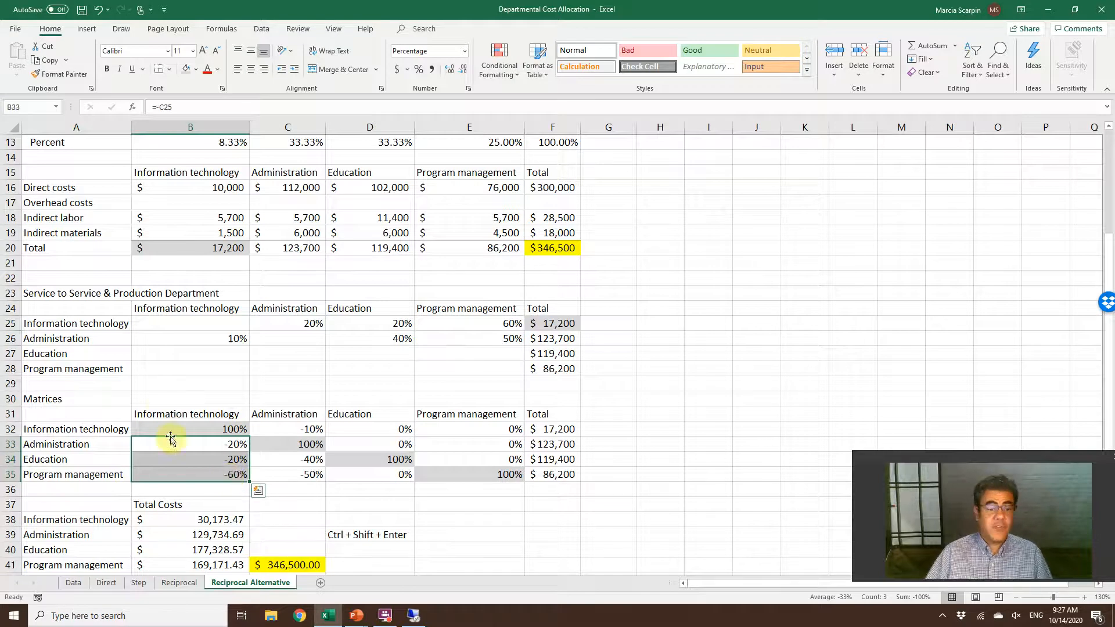
click(163, 408)
click(174, 437)
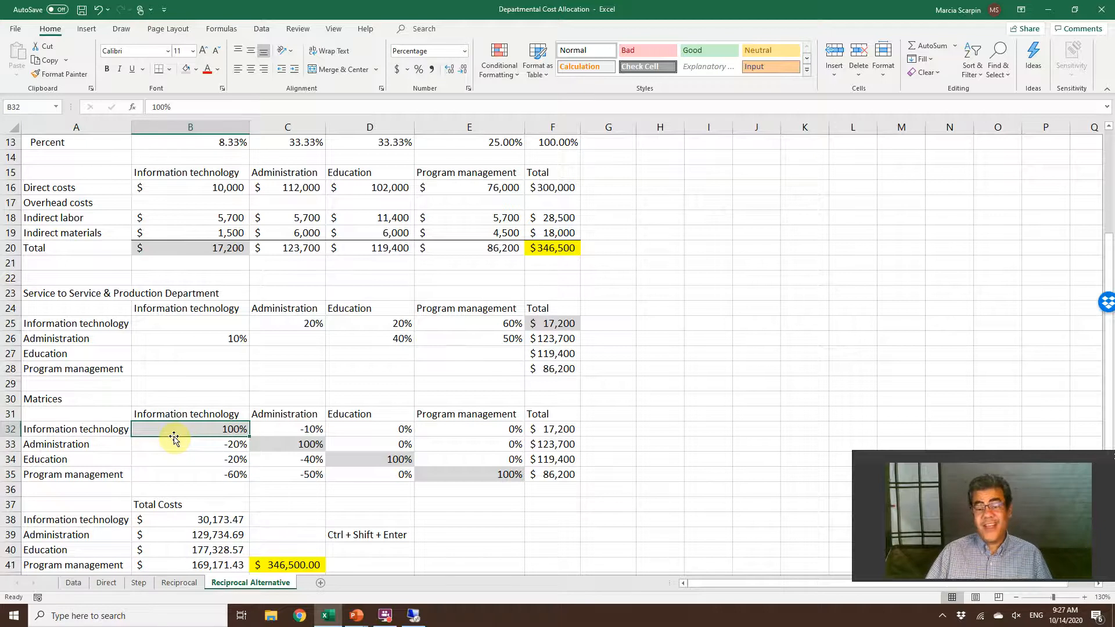
click(196, 453)
click(205, 441)
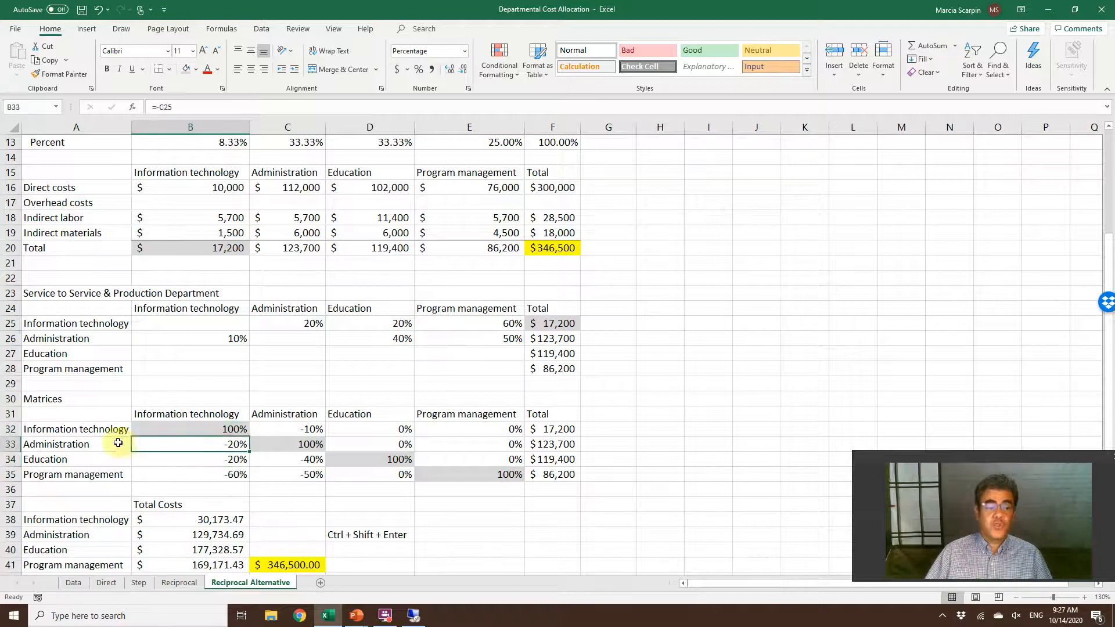
- Check the IT and Adm simultaneous equations in B30 and B32 of the Reciprocal sheet, then return to the Reciprocal Alternative sheet
click(181, 583)
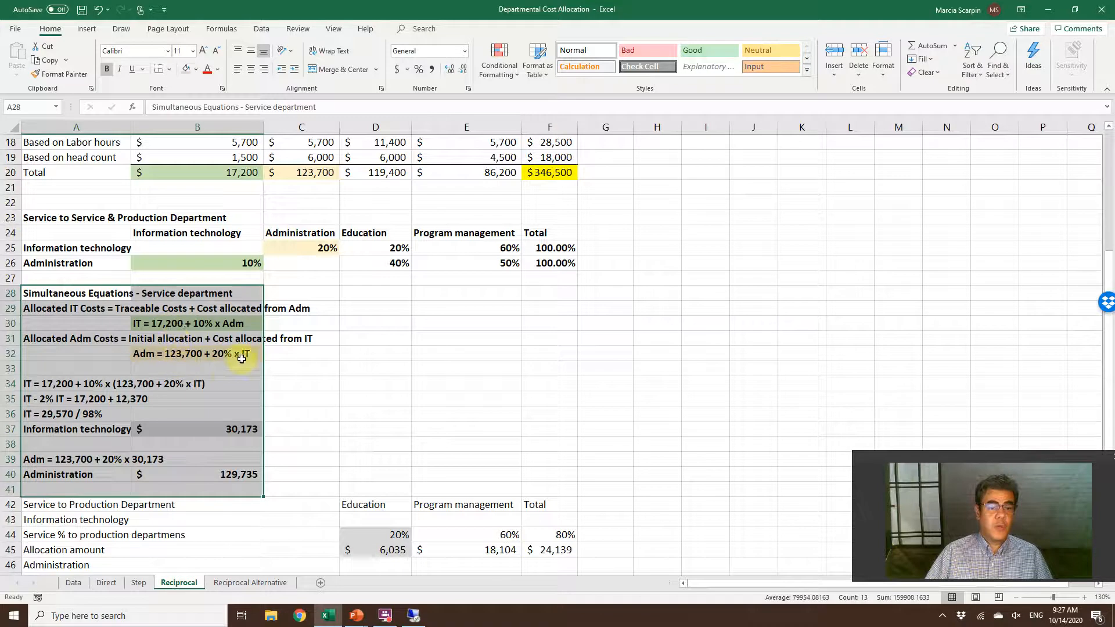
click(148, 323)
double_click(216, 358)
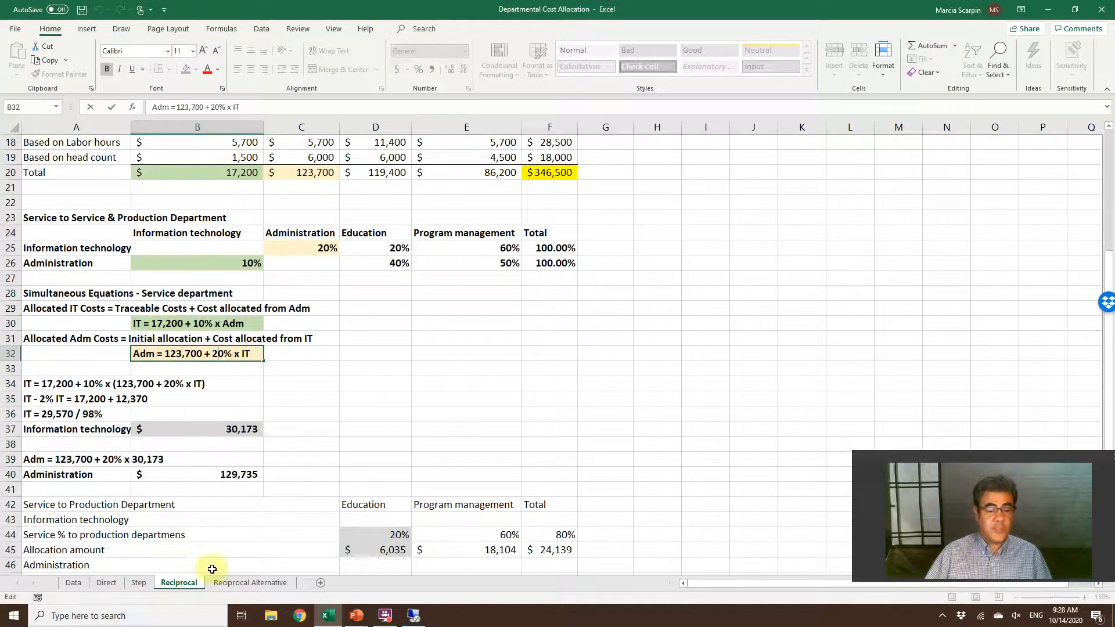
click(232, 582)
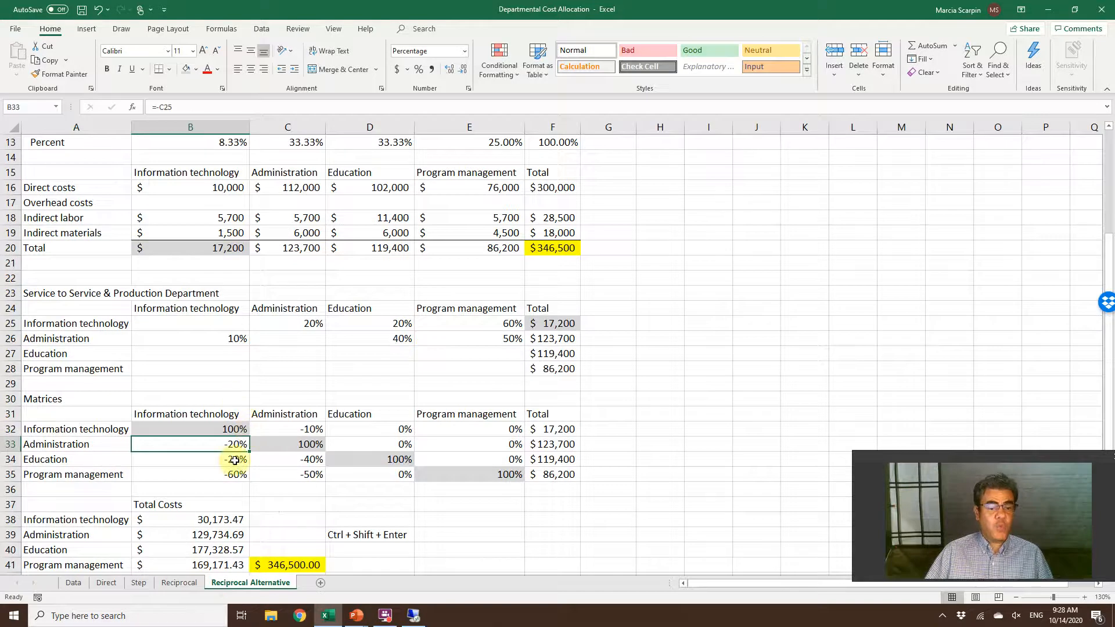
- Shade the Administration matrix cell B33 and its source percentage in C25 light green
click(196, 69)
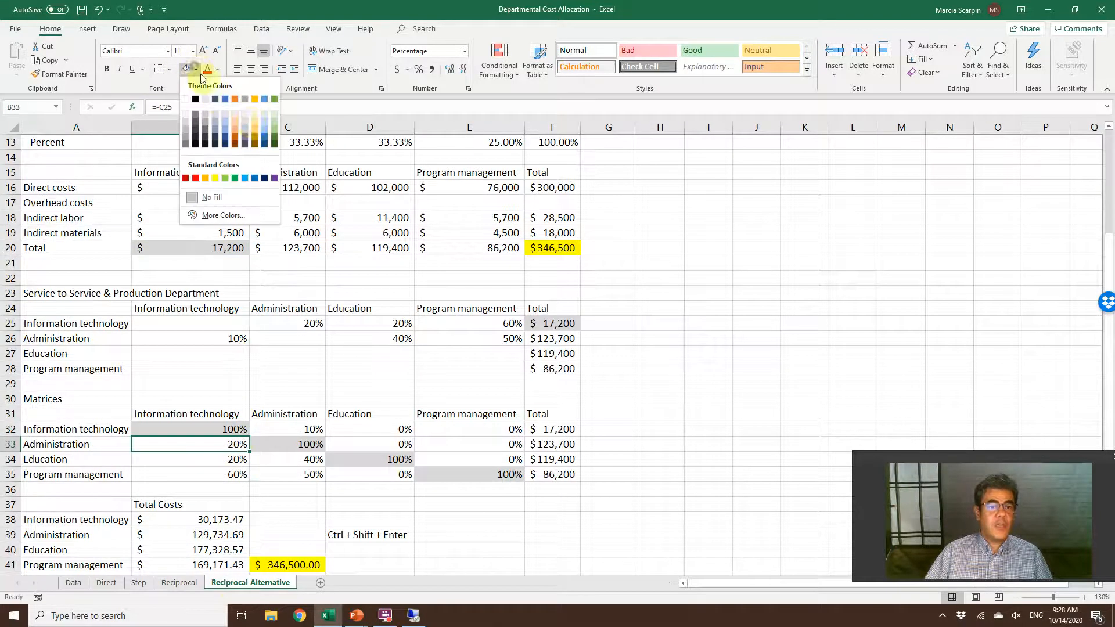
click(274, 114)
click(287, 323)
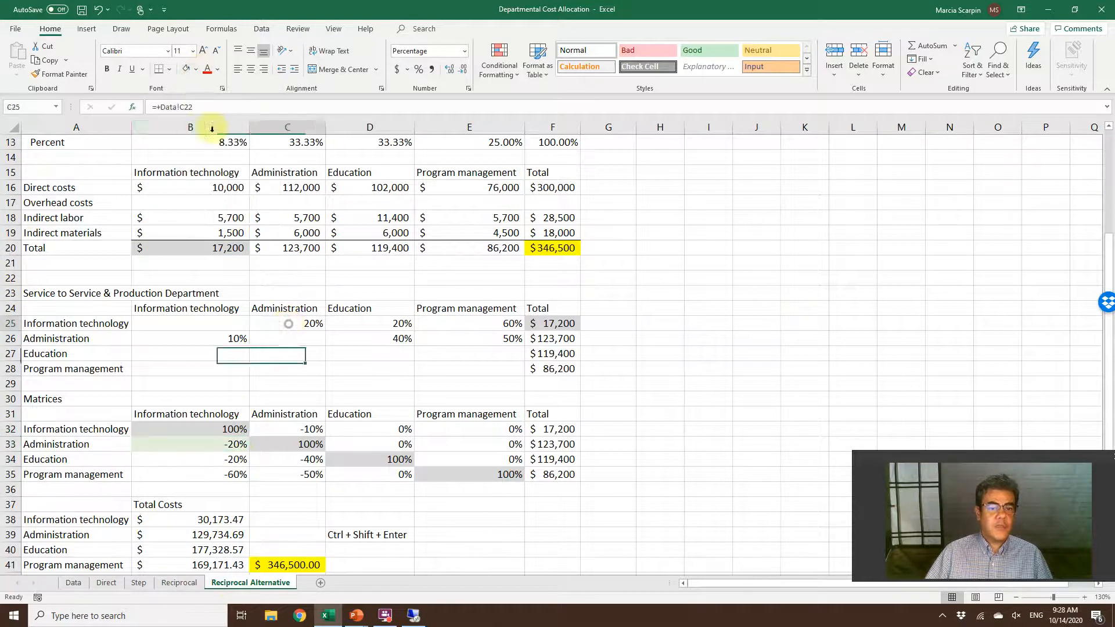
click(186, 69)
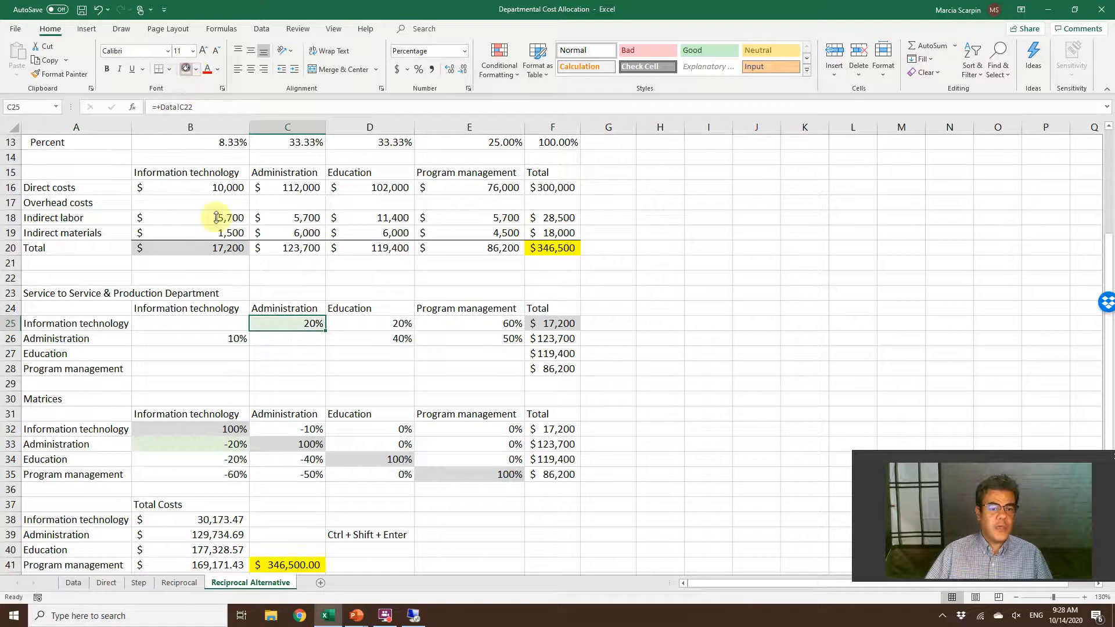
- Shade the Education matrix cell B34 and its source percentage in D25 light gold
click(191, 460)
click(196, 68)
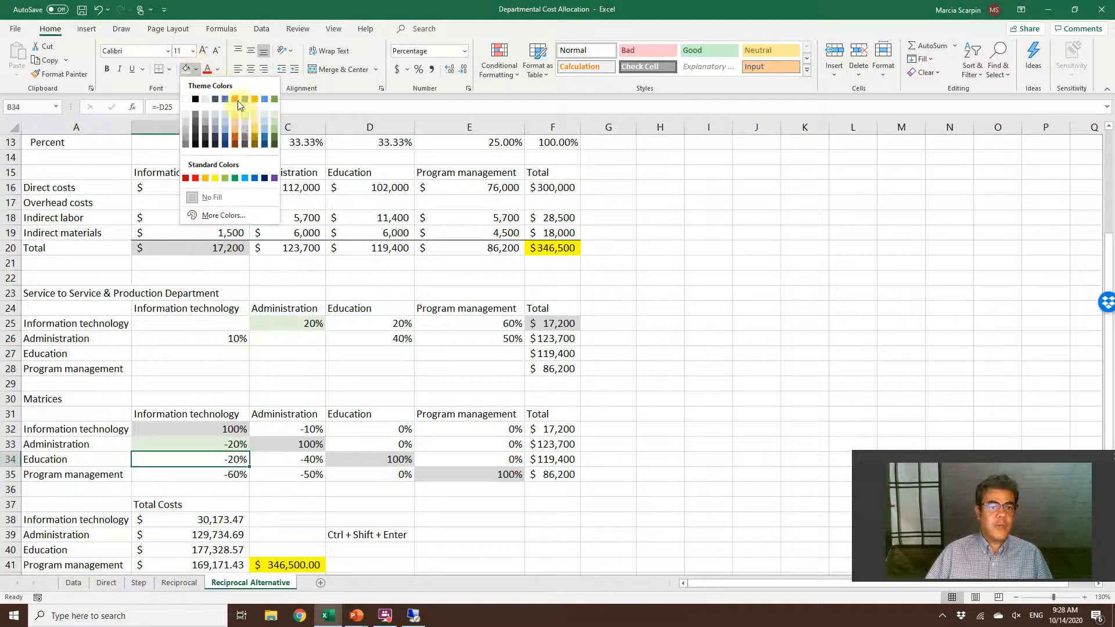
click(254, 128)
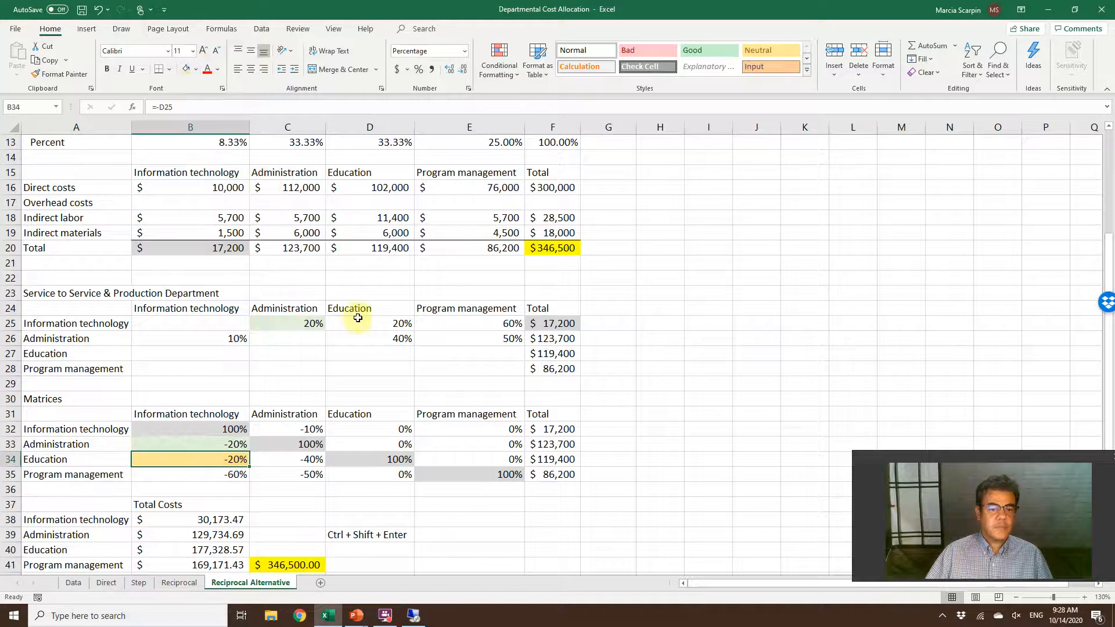
click(375, 323)
click(185, 69)
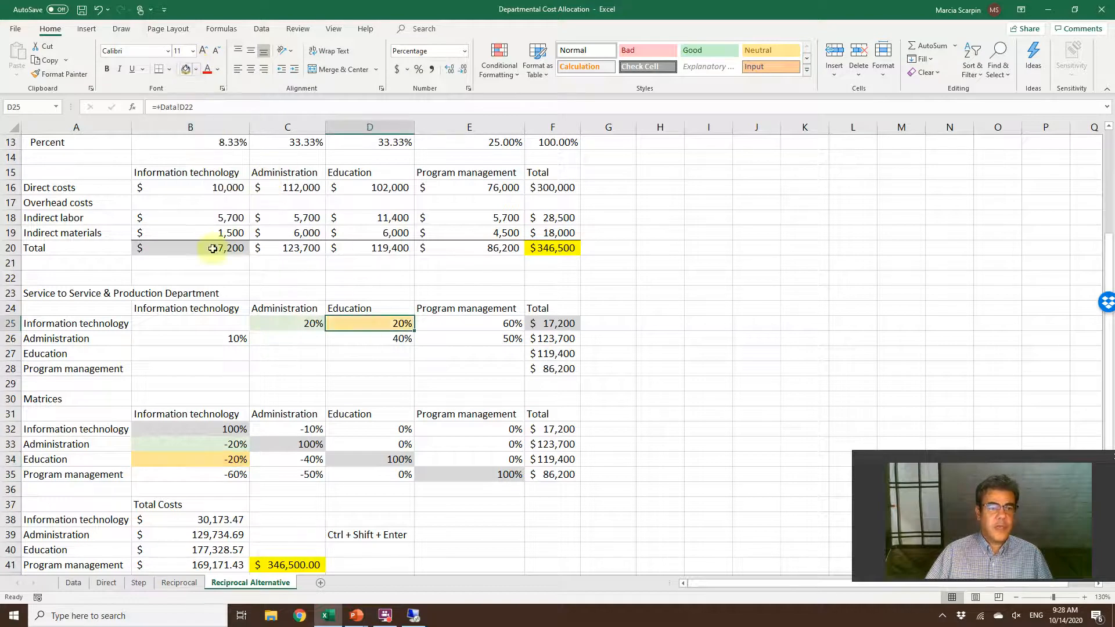
- Shade the Program management matrix cell B35 and its source percentage in E25 with the standard light blue
click(226, 474)
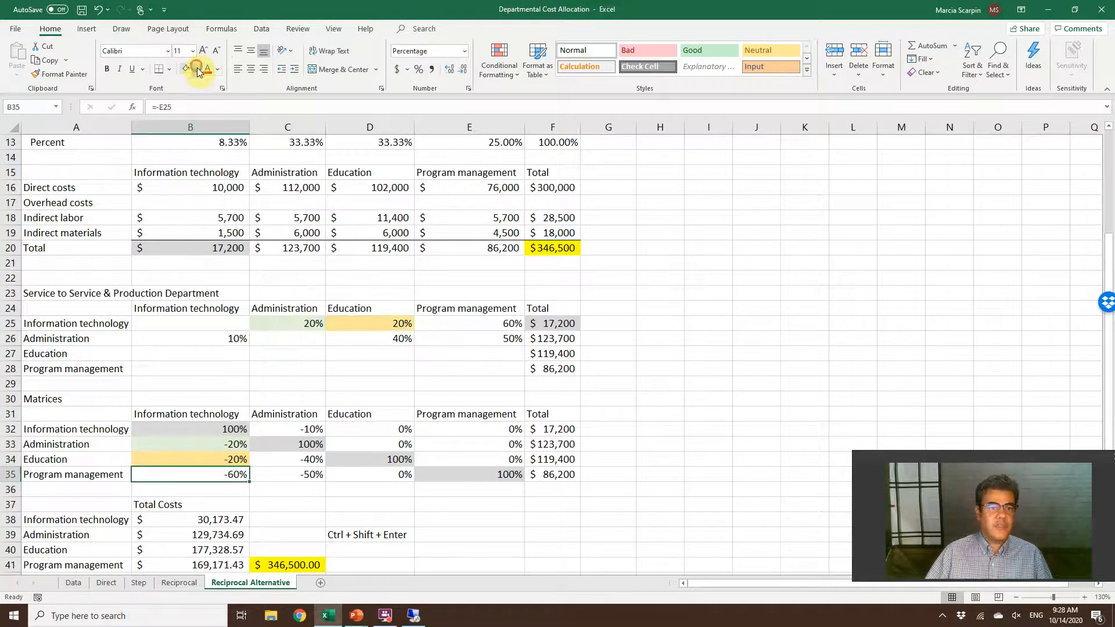
click(197, 69)
click(246, 178)
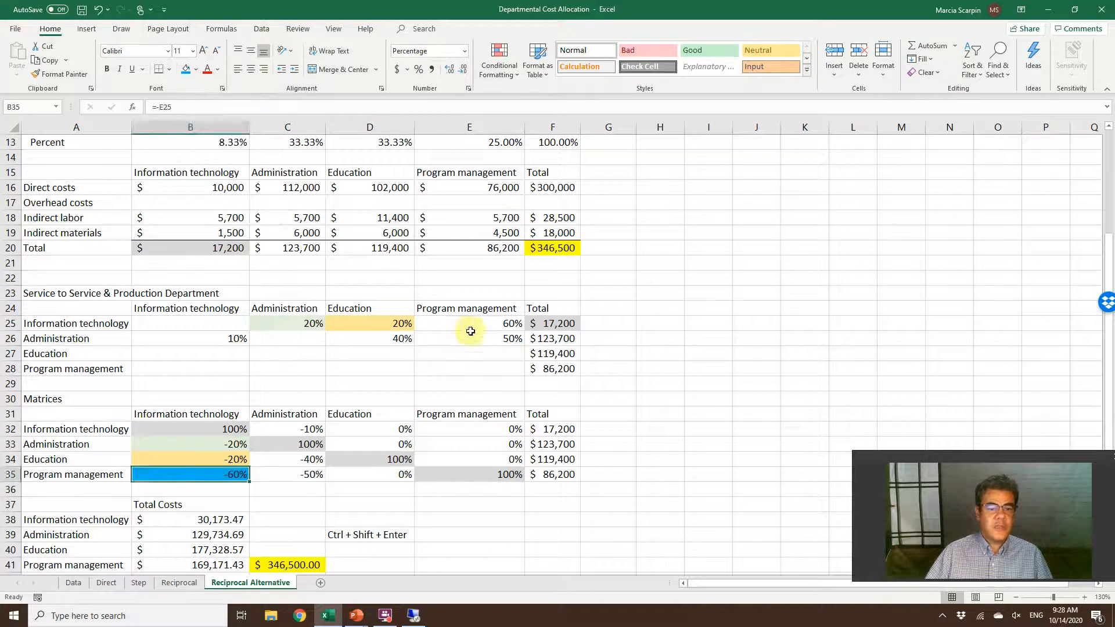
click(472, 326)
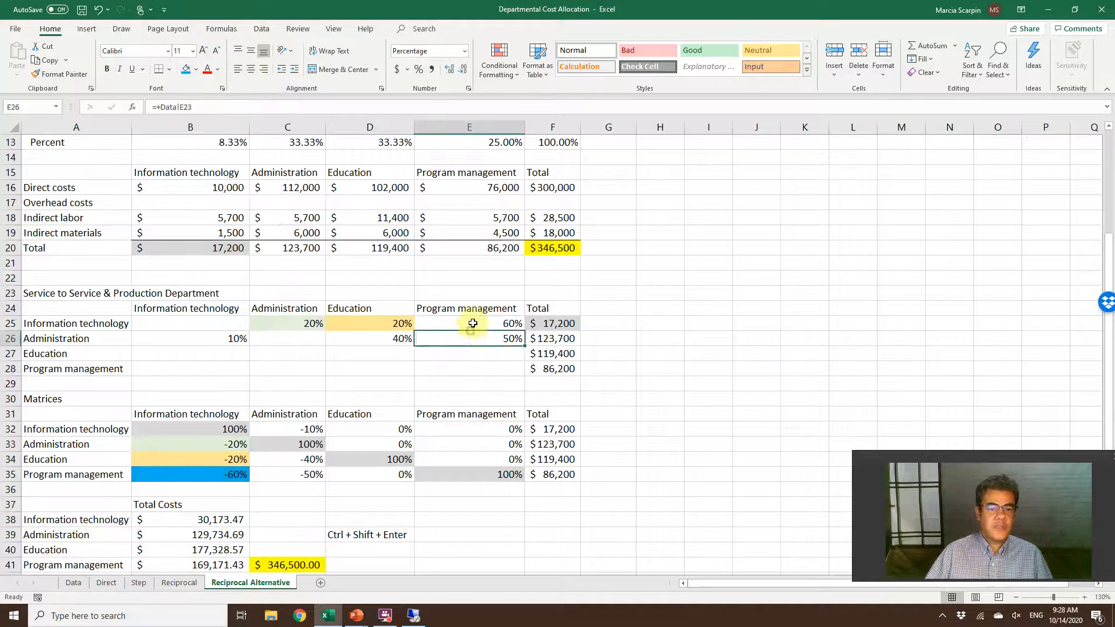
click(186, 68)
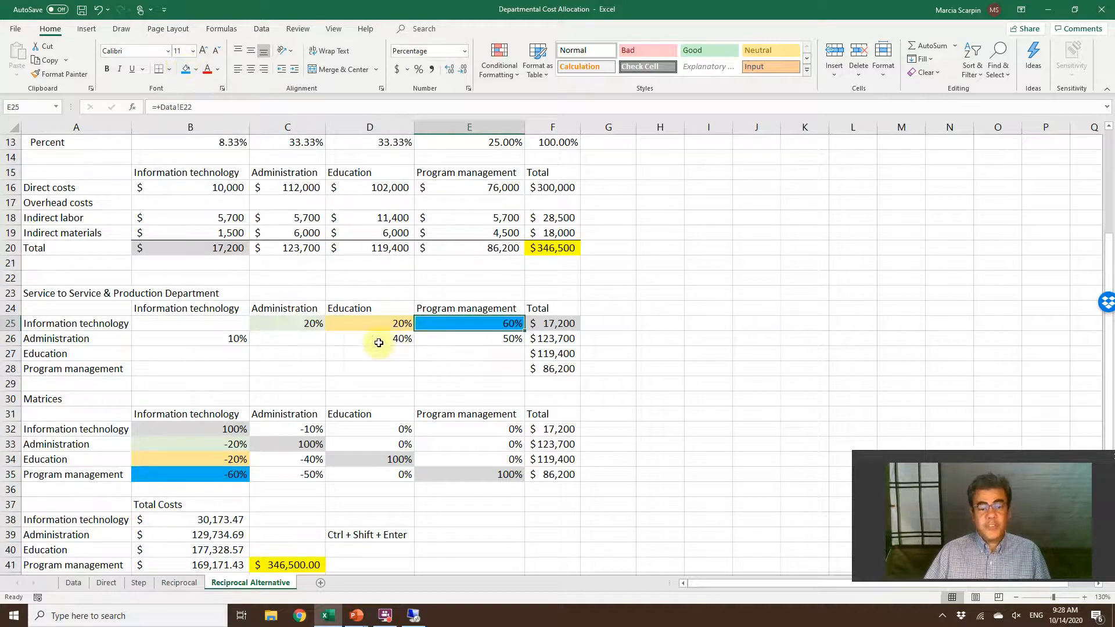
- Compare the Administration service percentages in row 26 with the Administration matrix column C32:C35
click(358, 341)
drag(241, 334, 442, 344)
drag(308, 430, 308, 468)
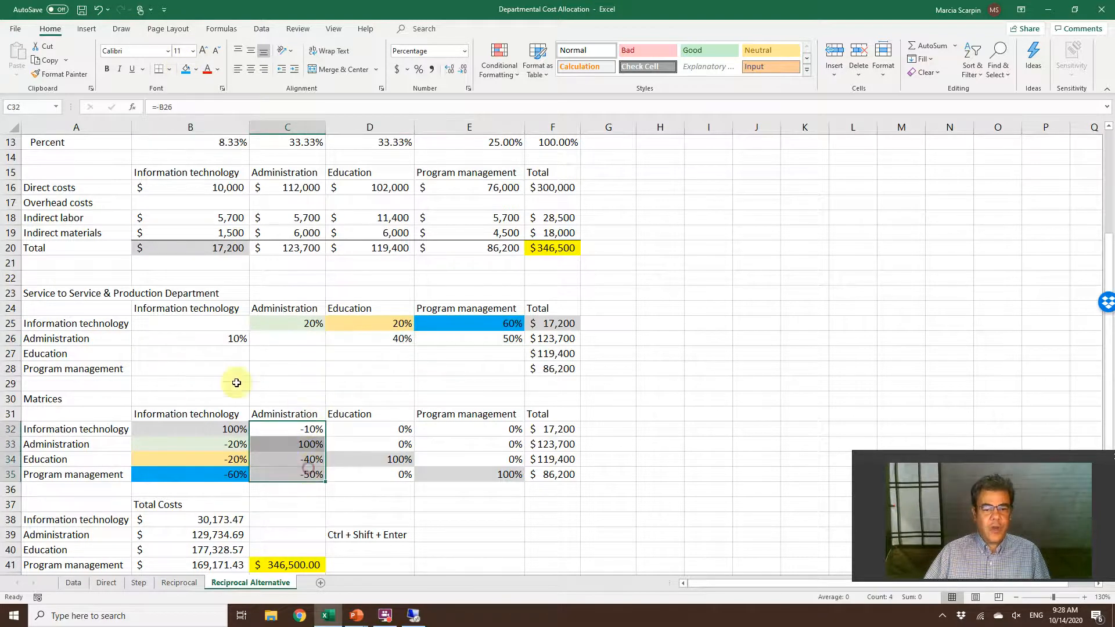
- Compare the empty Education and Program management rows B27:E28 with the zero entries in matrix columns D and E
drag(202, 360, 431, 363)
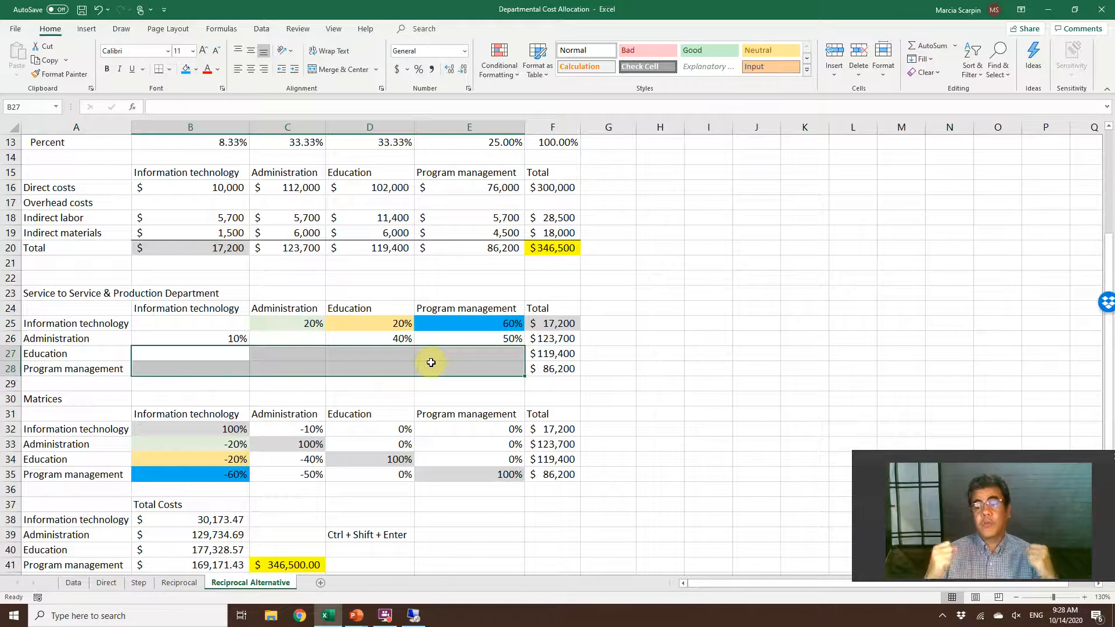
click(401, 428)
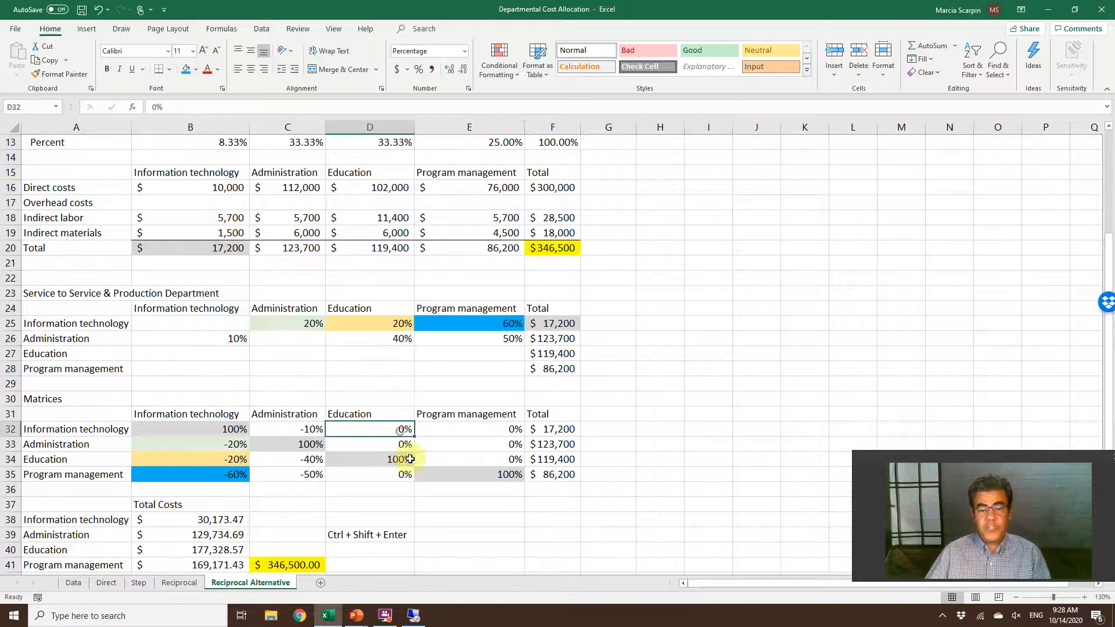
click(466, 442)
click(462, 419)
click(464, 430)
click(383, 428)
click(384, 475)
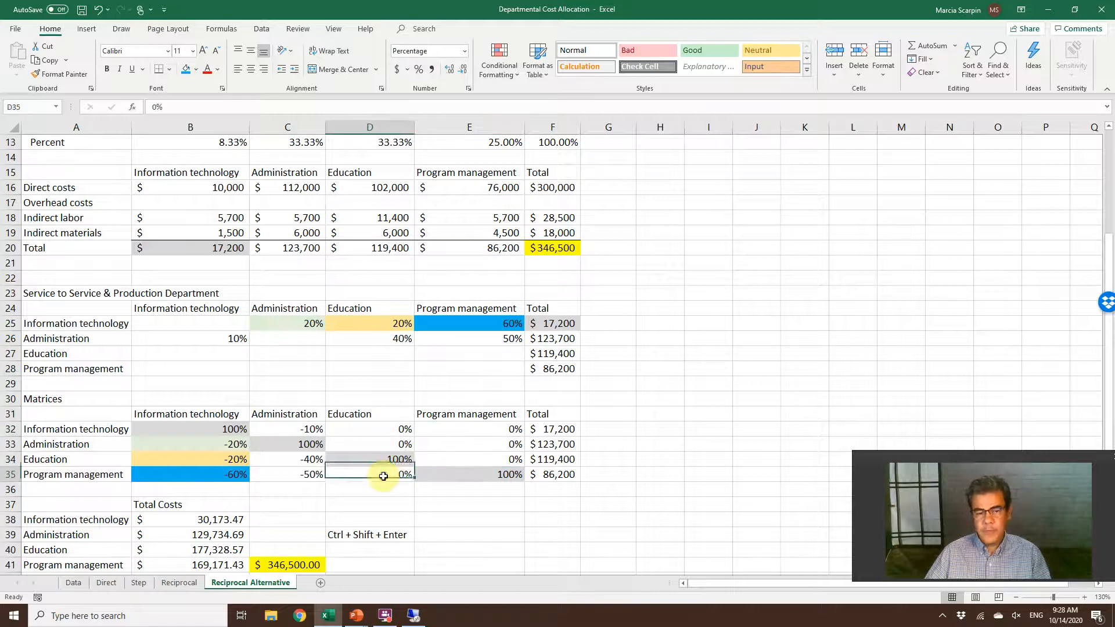
- Inspect the Information technology total cost formula in B38 and the matrix block B31:E35 it refers to
scroll(313, 521, down, 1)
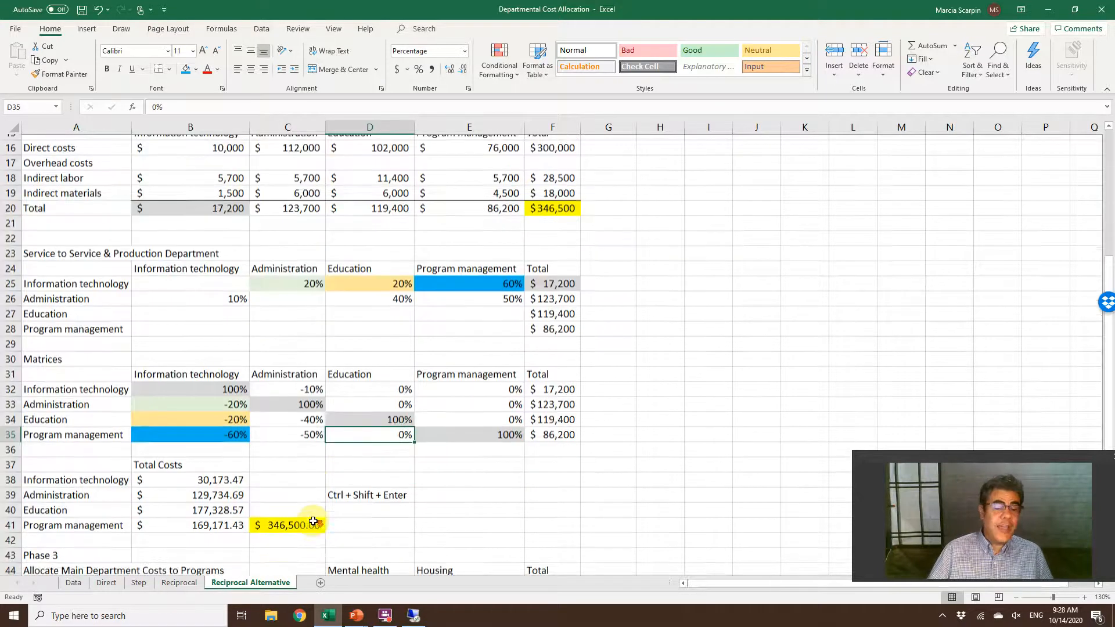
scroll(314, 520, down, 1)
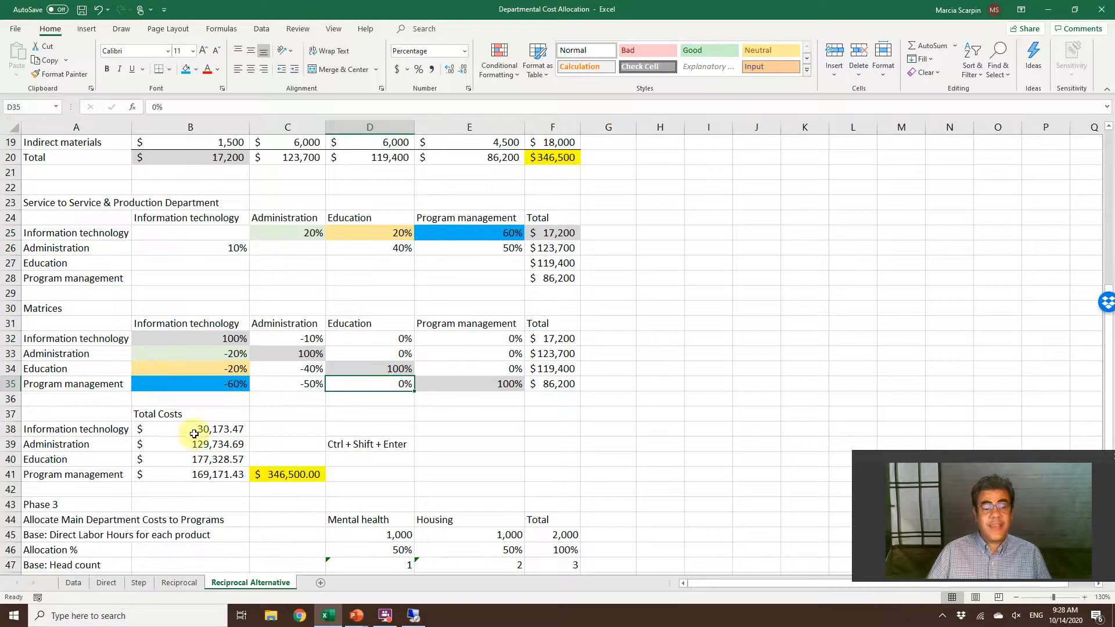
click(189, 429)
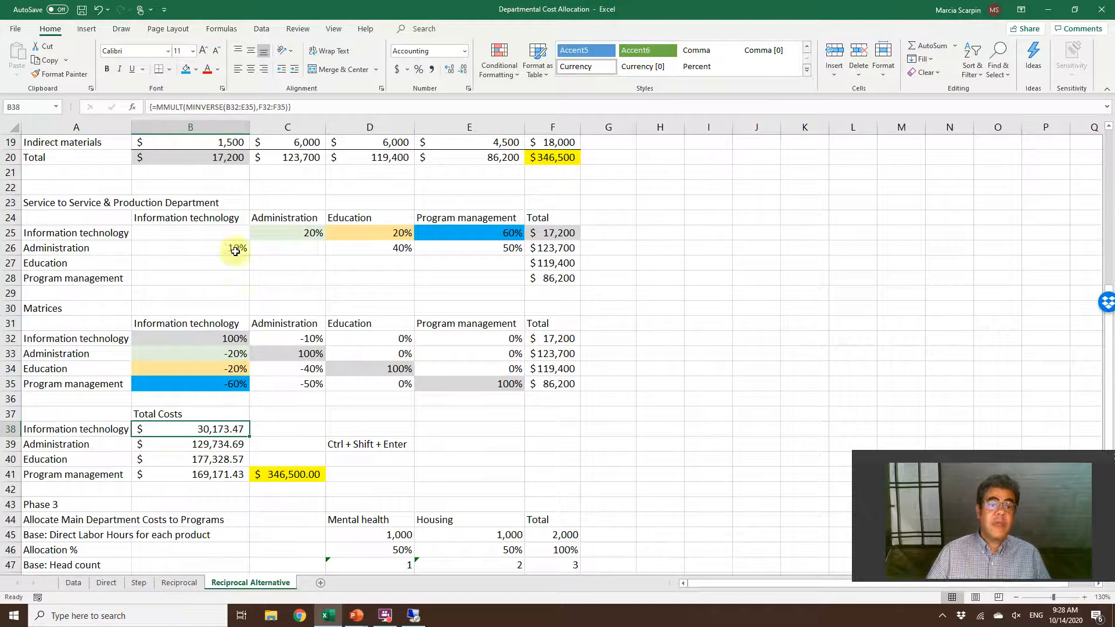
drag(199, 325, 432, 381)
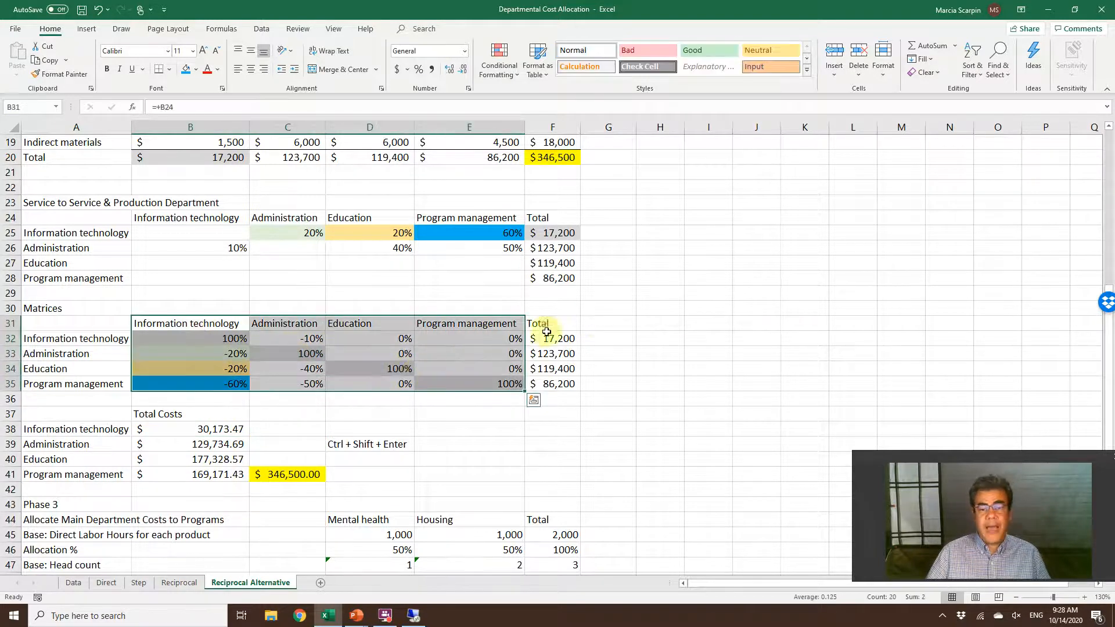
- Move the matrix Total column from F31:F35 to G31:G35 and check the formula in B38 for the shifted reference
click(564, 327)
drag(564, 327, 576, 386)
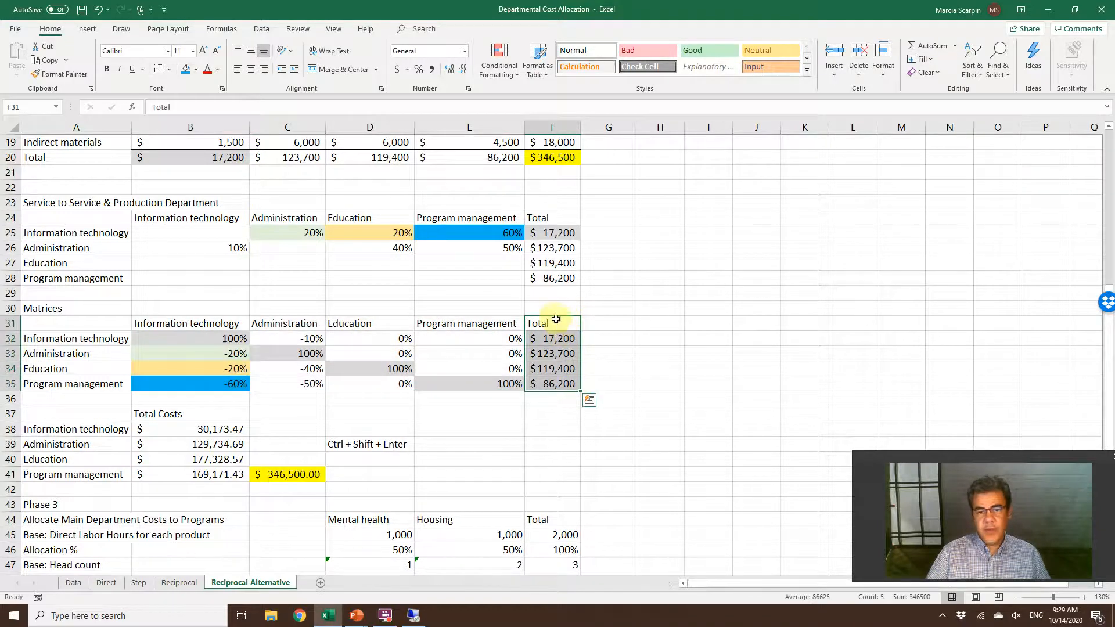
drag(553, 321, 593, 322)
click(565, 336)
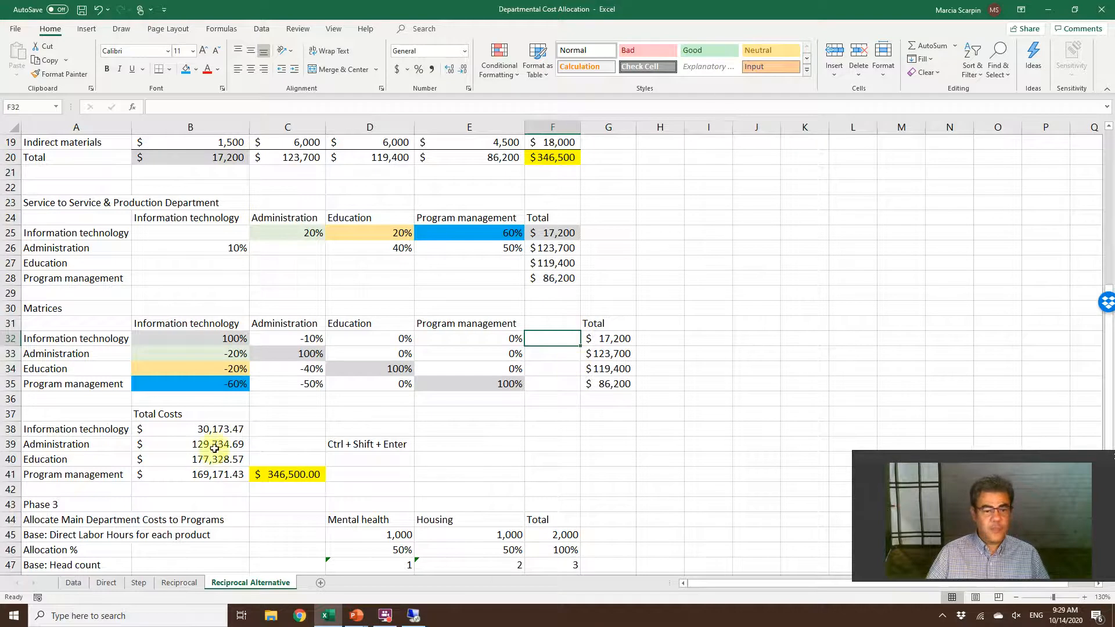
click(225, 432)
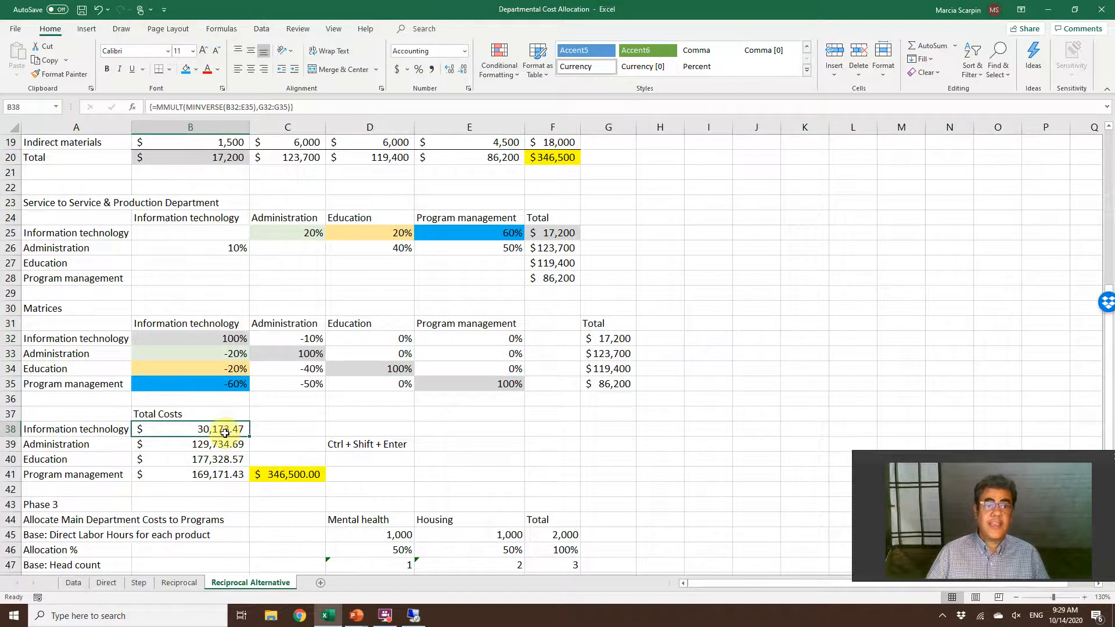
- Insert a MINVERSE function in E38 with the matrix B32:E35 as its array
click(449, 426)
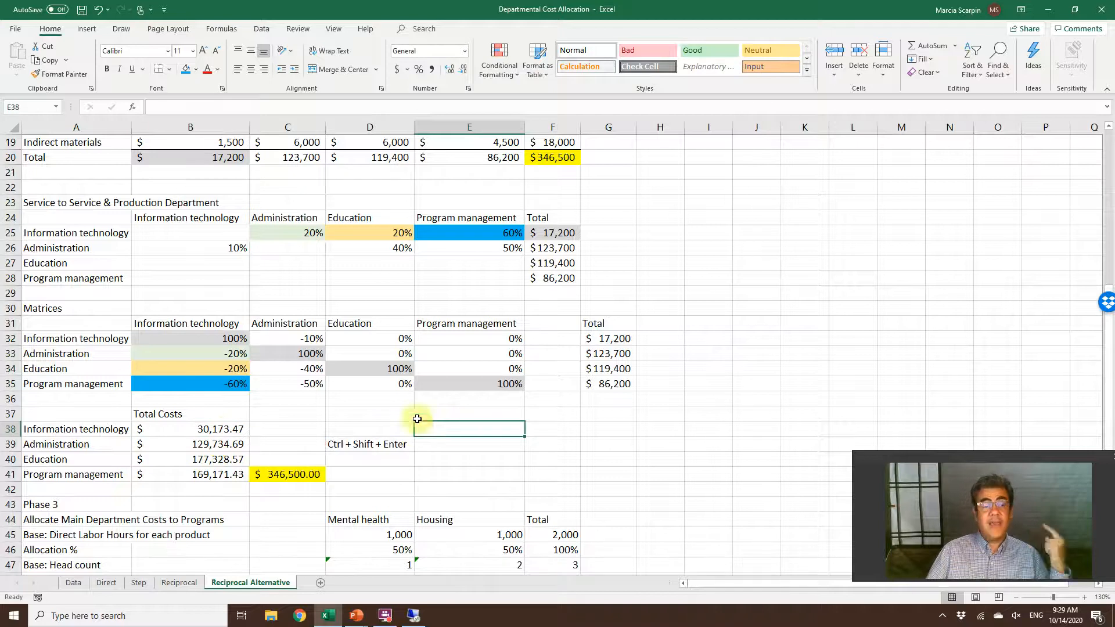
drag(232, 338, 449, 379)
click(459, 428)
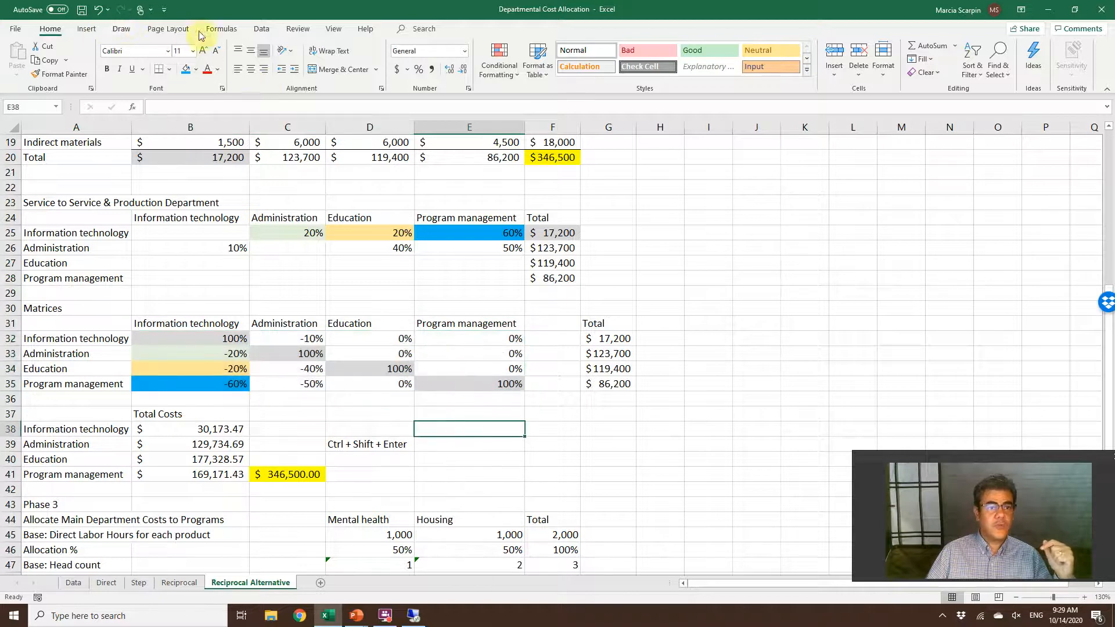
click(221, 28)
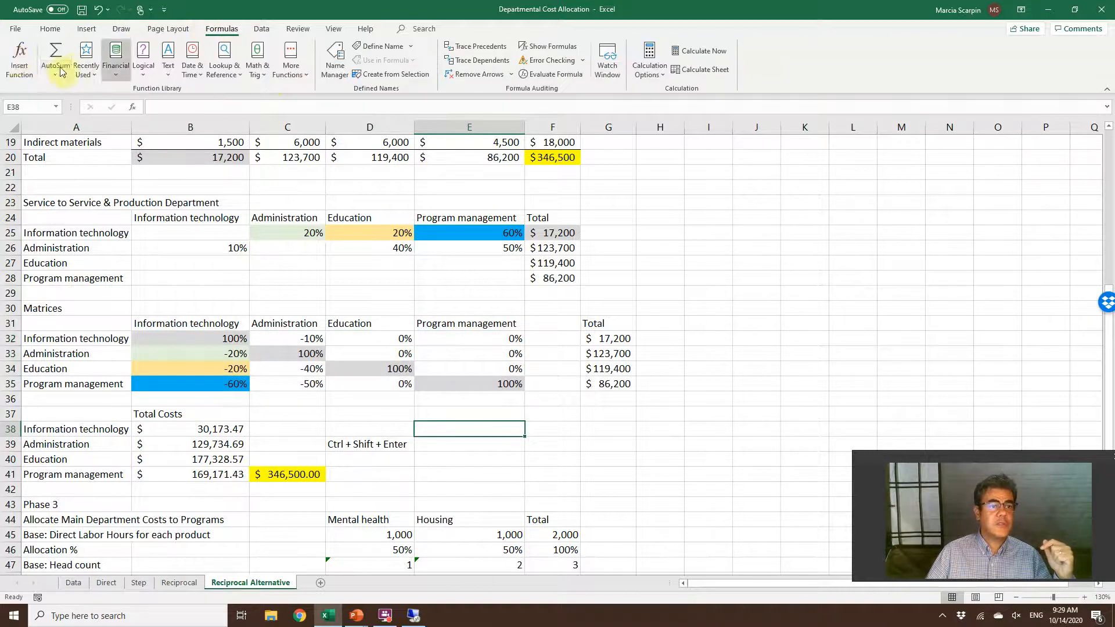
click(19, 61)
click(803, 342)
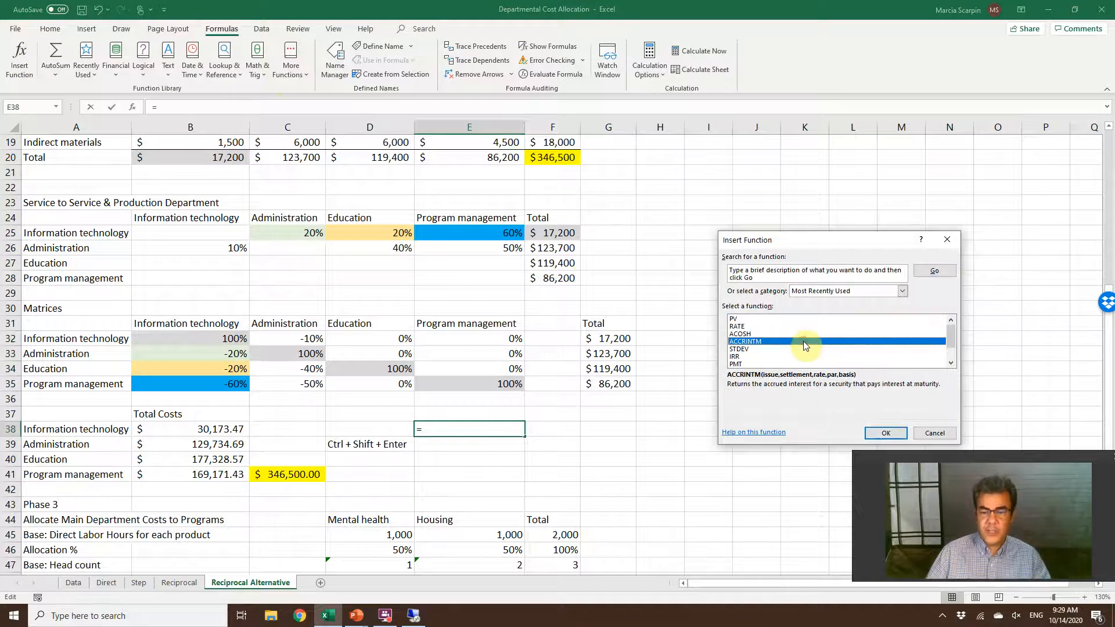
key(m)
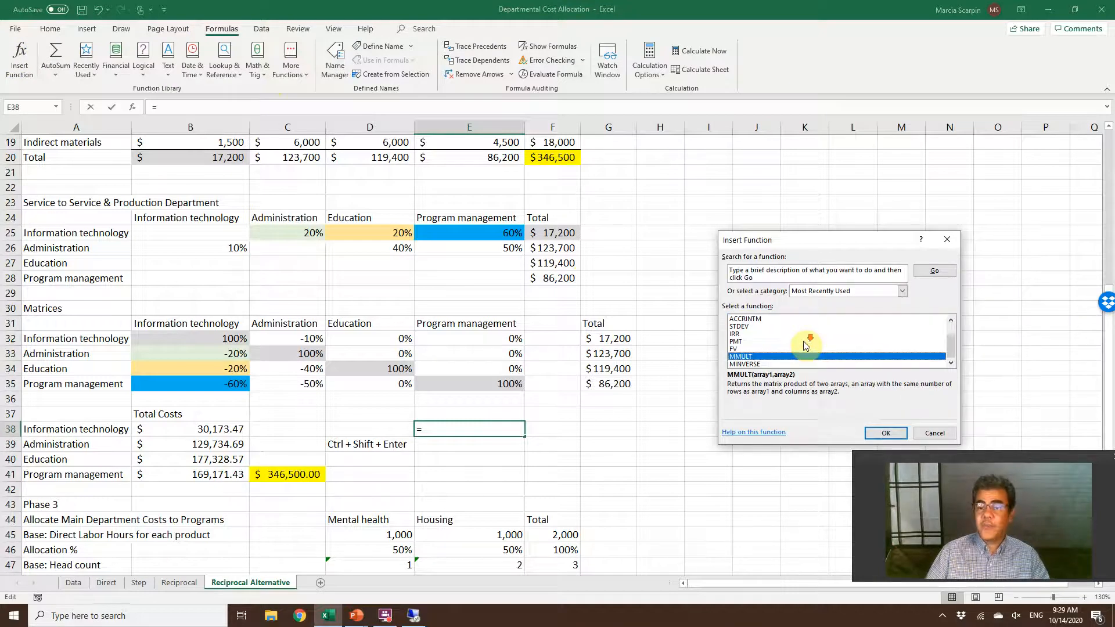
click(756, 365)
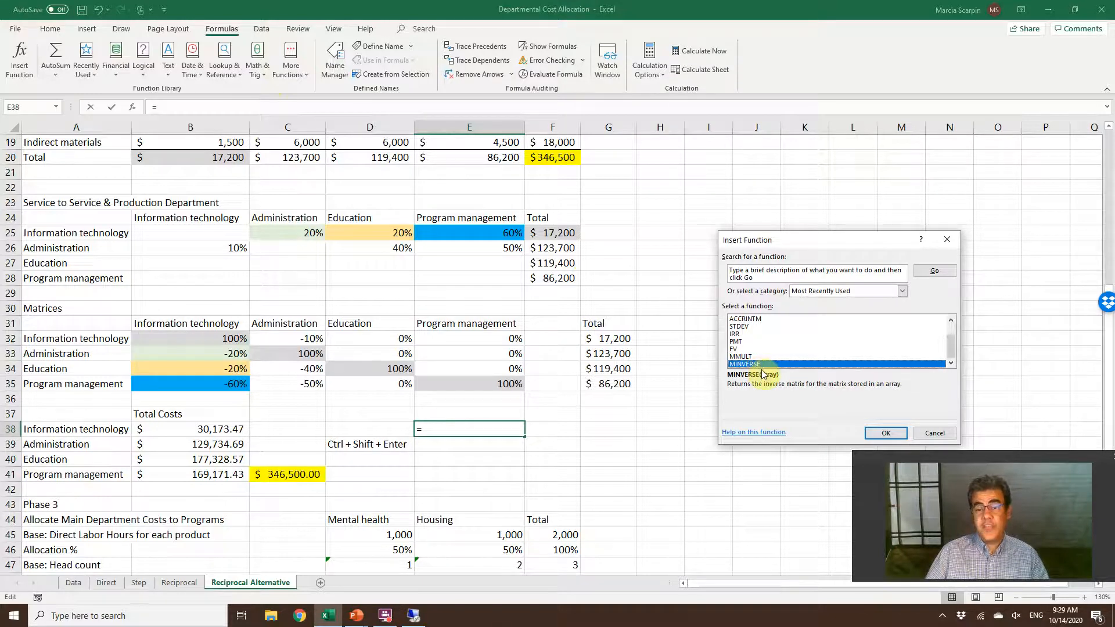
click(878, 430)
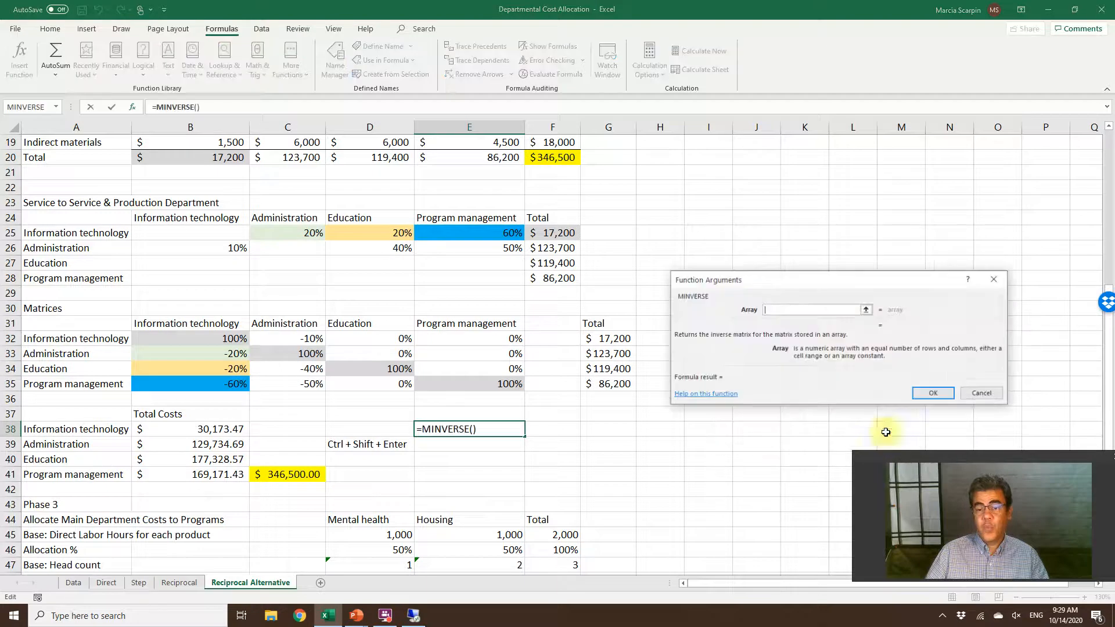
drag(212, 341, 440, 386)
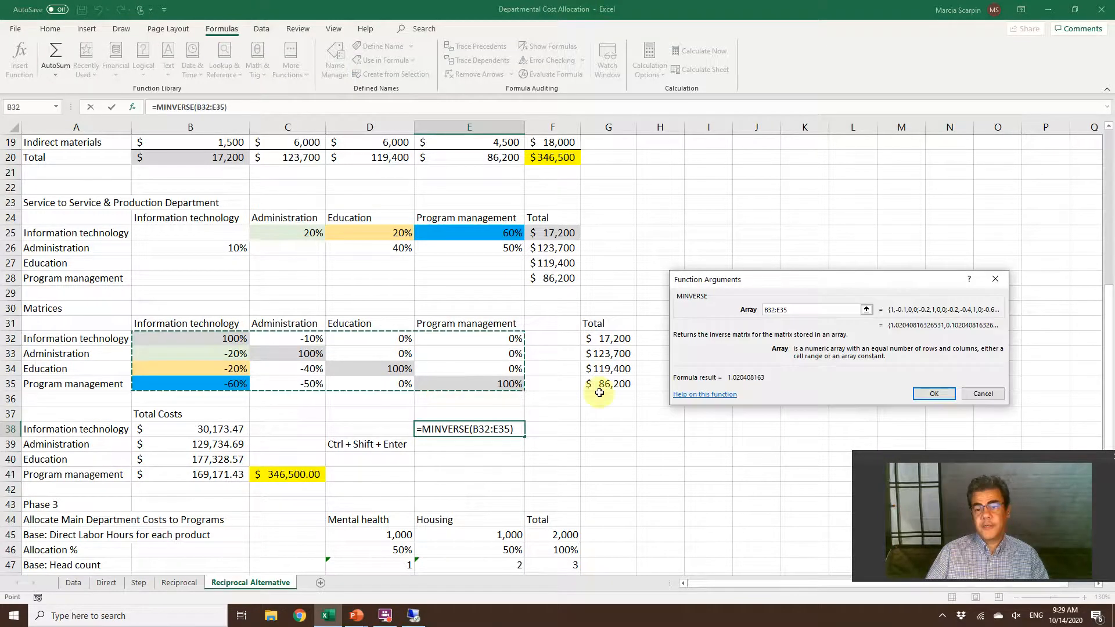
click(929, 393)
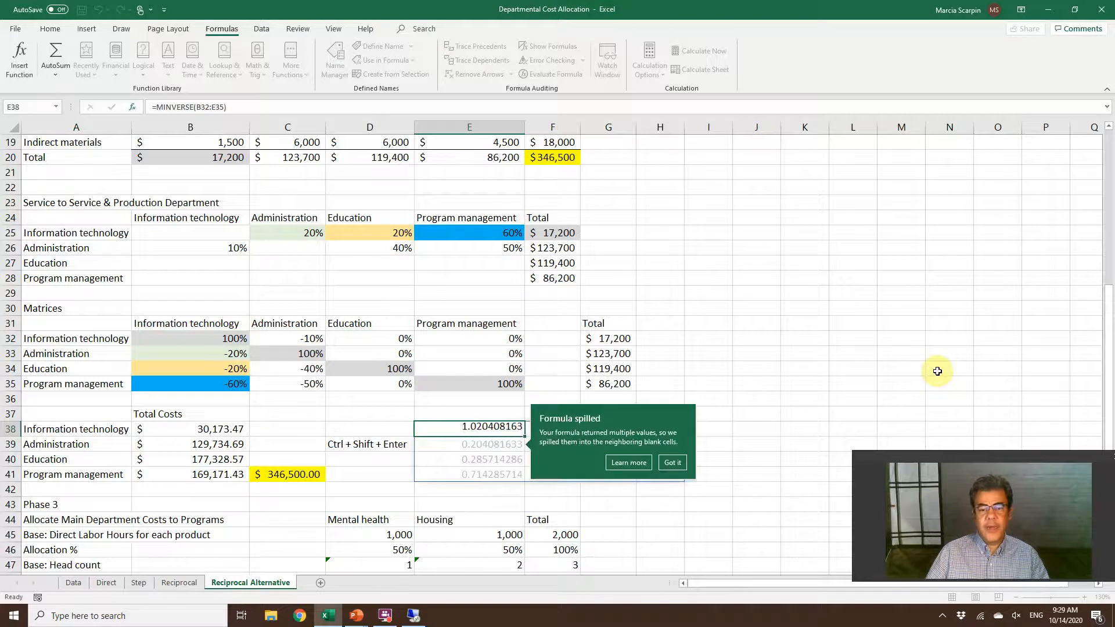
click(672, 463)
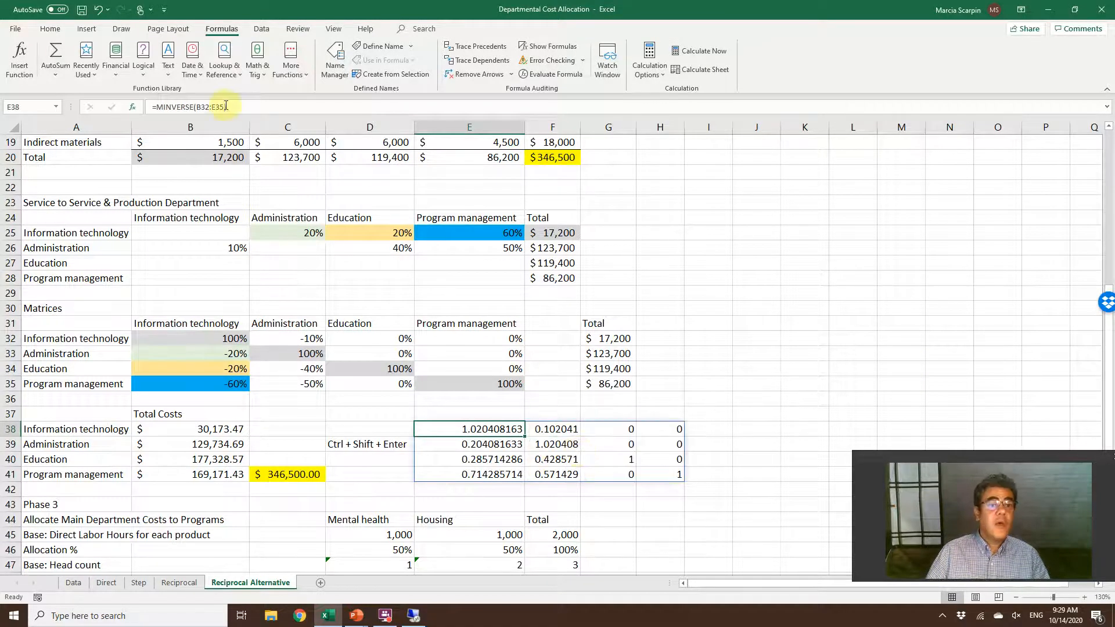
- Copy the MINVERSE(B32:E35) text without the equals sign from the formula in E38, keeping the formula as entered
drag(229, 107, 104, 114)
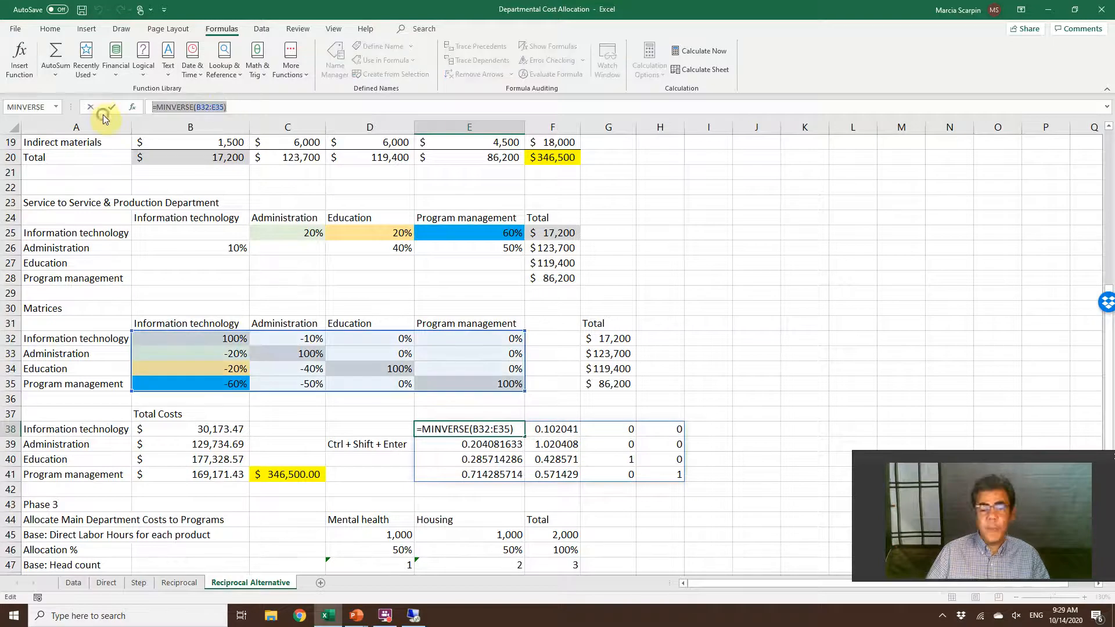
key(shift+Right)
key(ctrl+c)
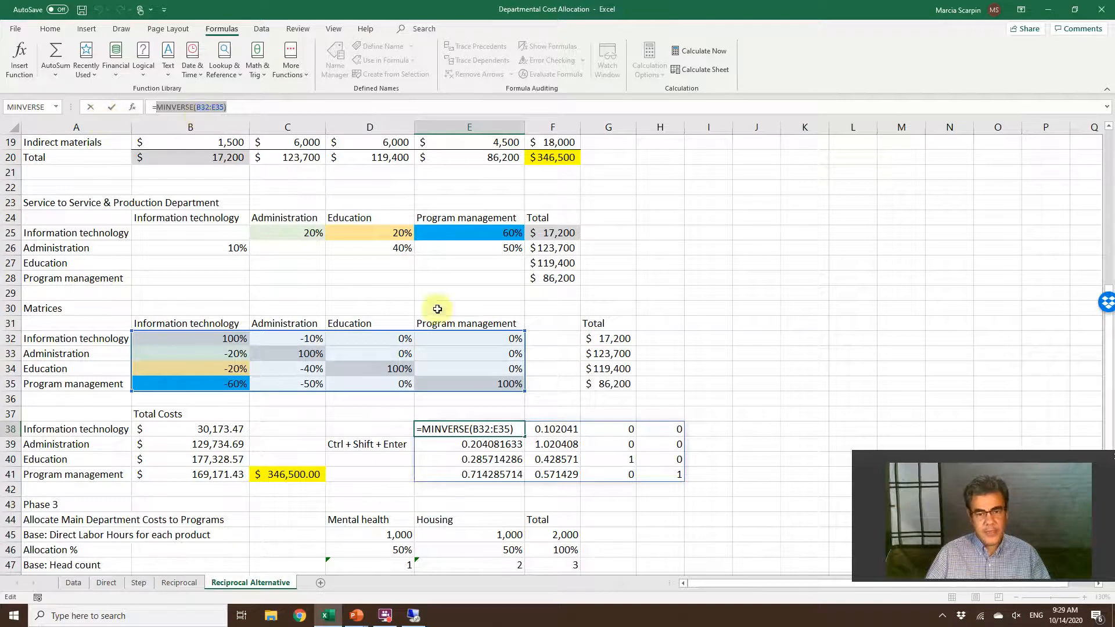
key(ctrl+shift+Return)
- Clear the inverse matrix in E38:H41 and the Total Costs results in B38:B41
drag(485, 430, 659, 473)
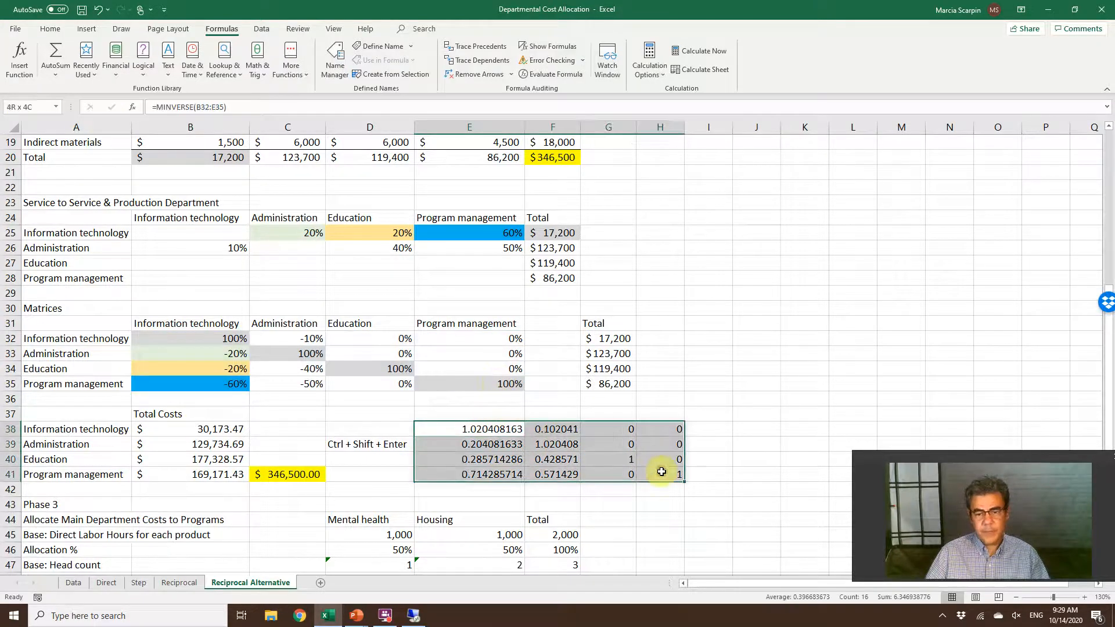
key(Delete)
drag(212, 427, 218, 467)
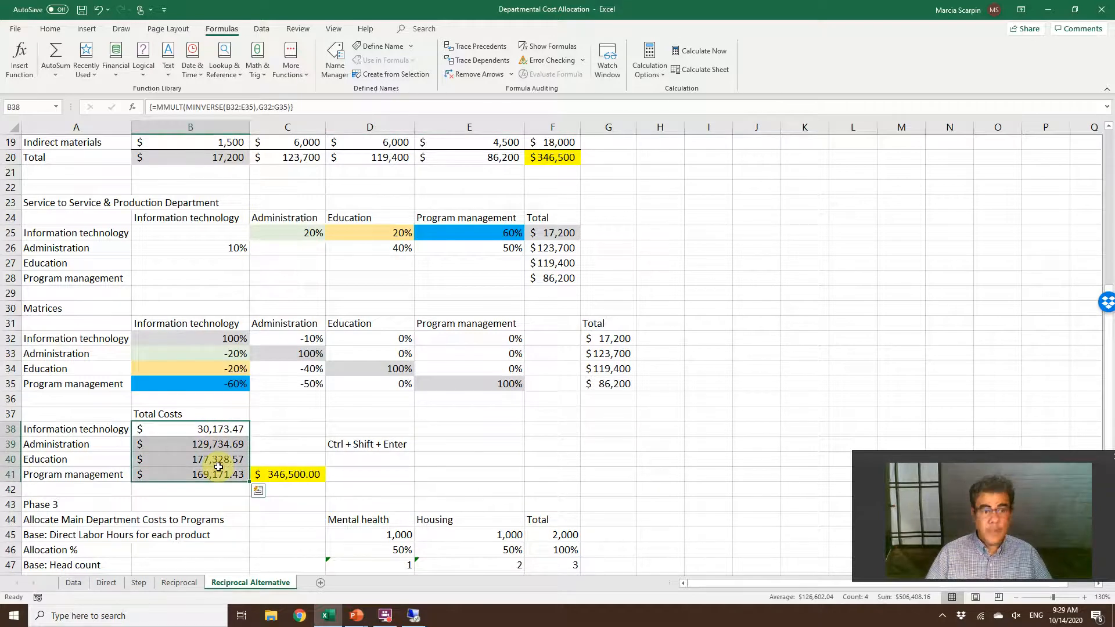
key(Delete)
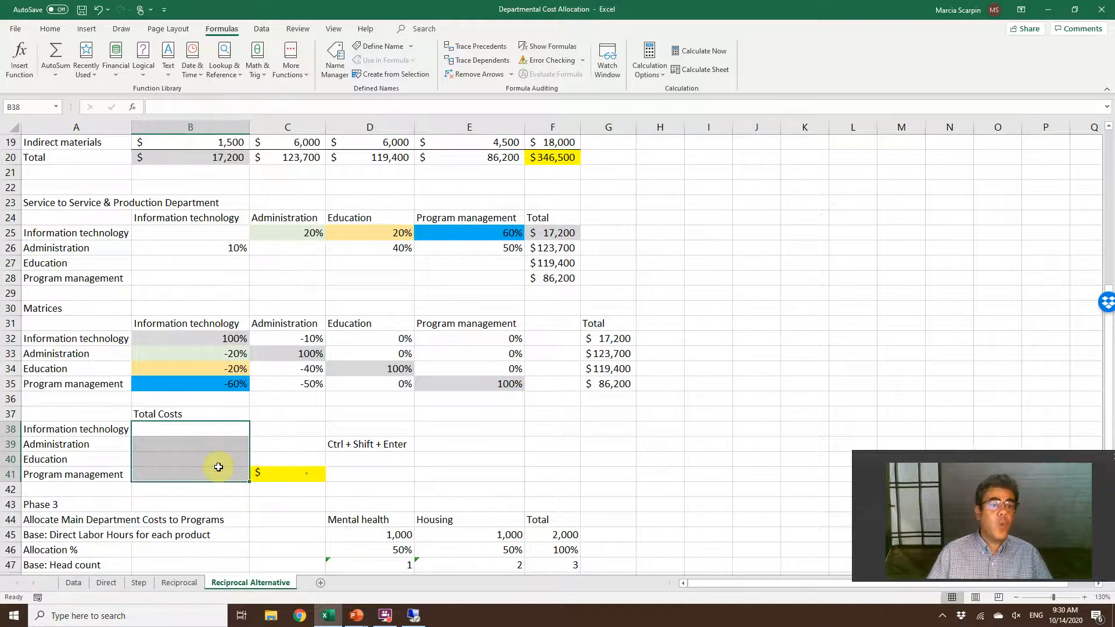
- Start an MMULT function in B38, choosing it from the All function category
click(210, 430)
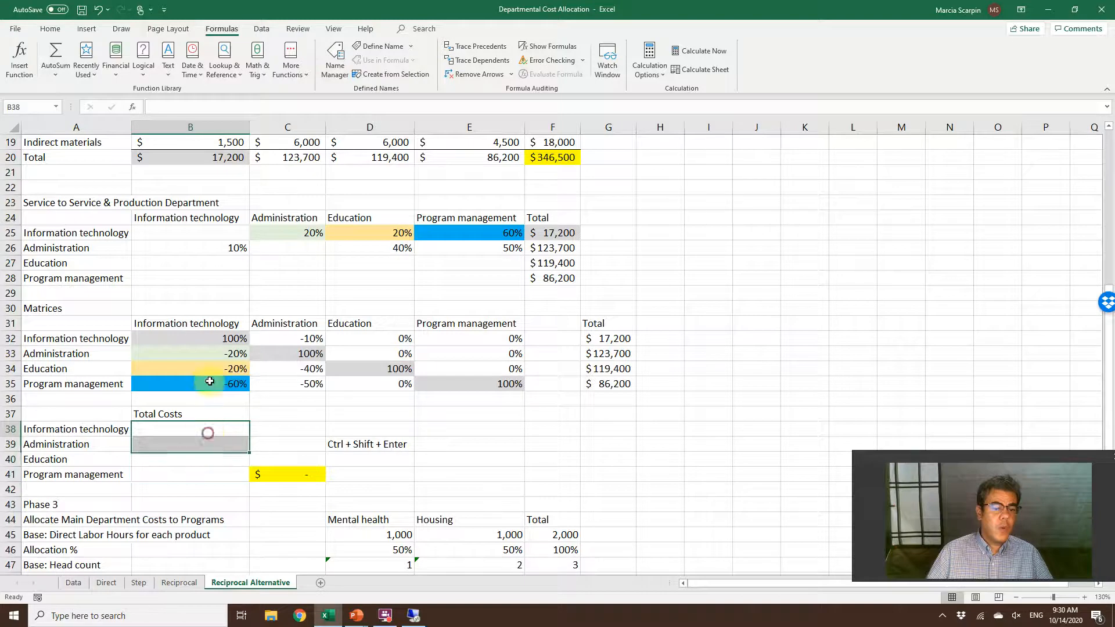
click(19, 56)
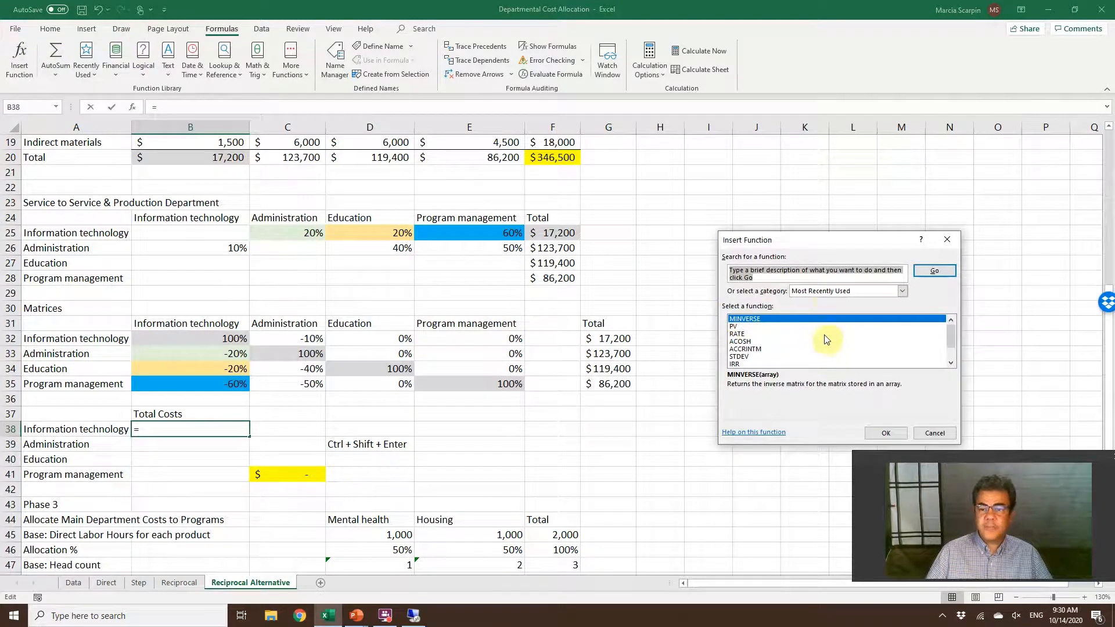
click(836, 291)
click(825, 305)
click(794, 349)
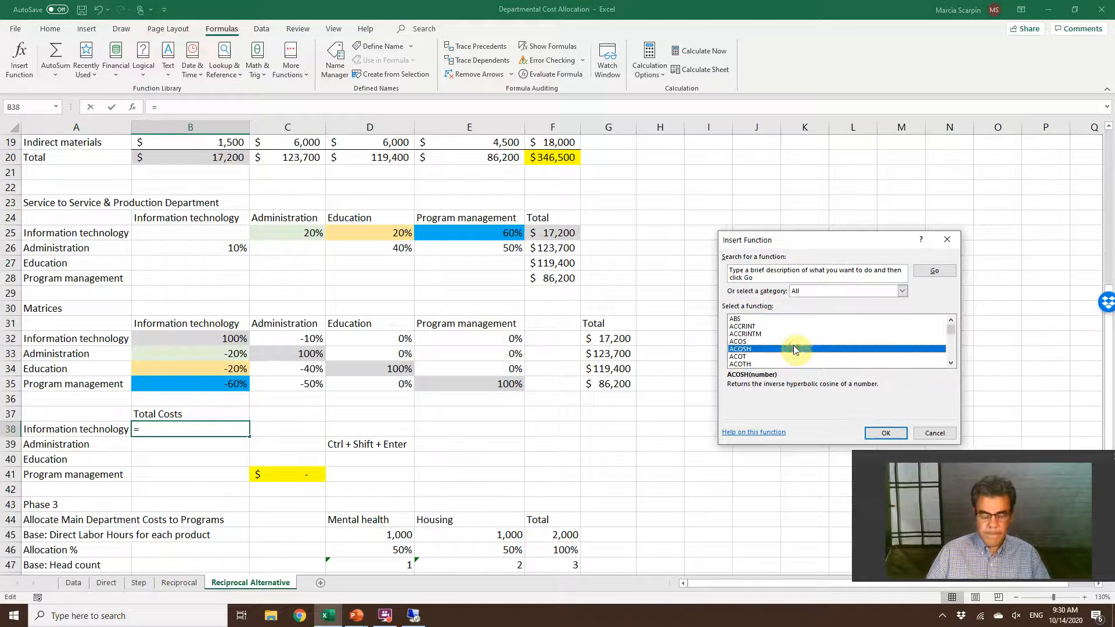
key(m)
scroll(775, 355, down, 5)
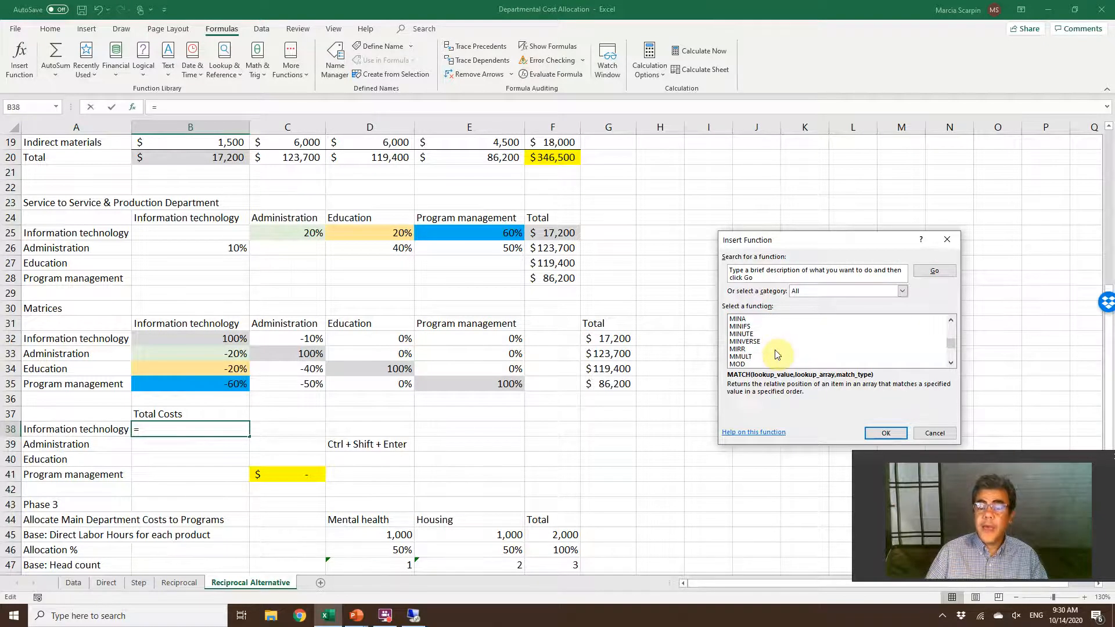
scroll(748, 341, up, 1)
scroll(758, 339, down, 1)
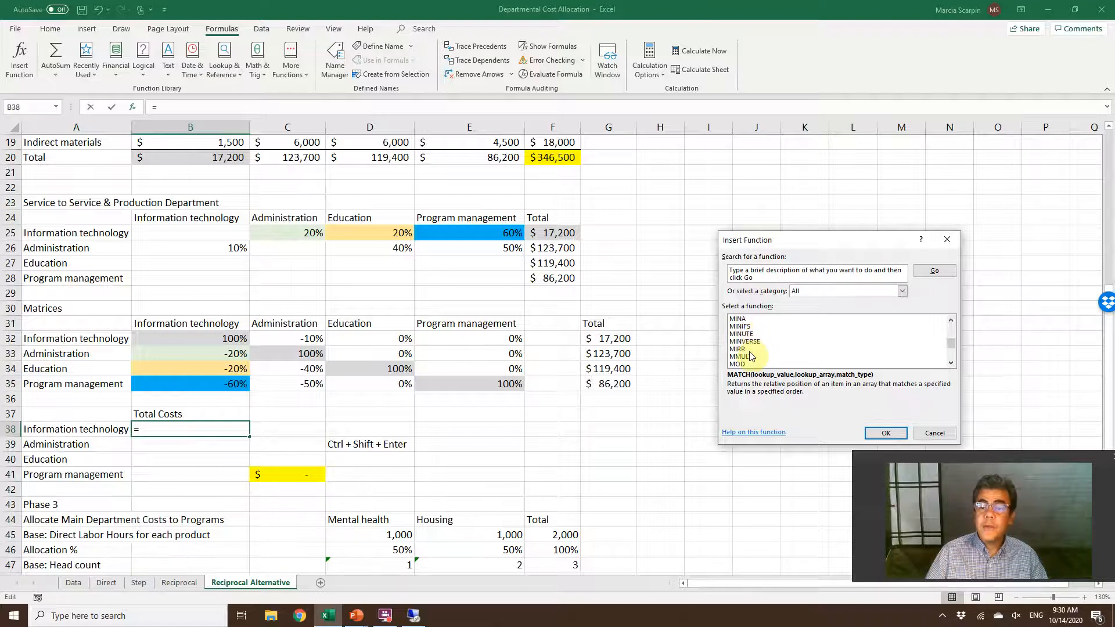
click(740, 357)
click(886, 433)
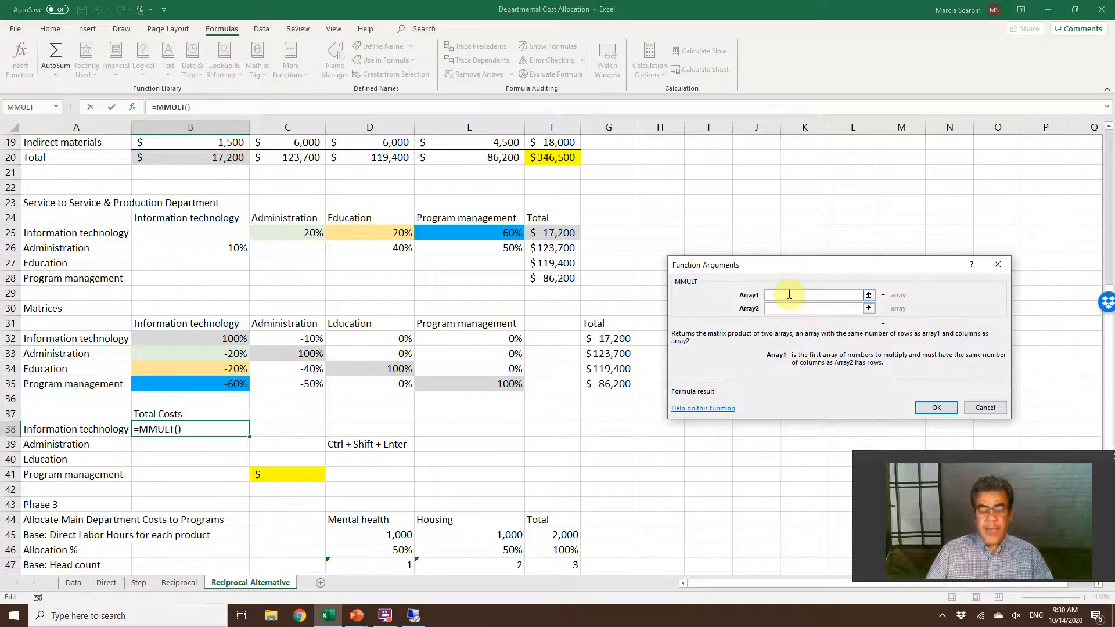
- Set MMULT's Array1 to the copied MINVERSE(B32:E35) and Array2 to the totals G32:G35, and enter the formula
key(ctrl+v)
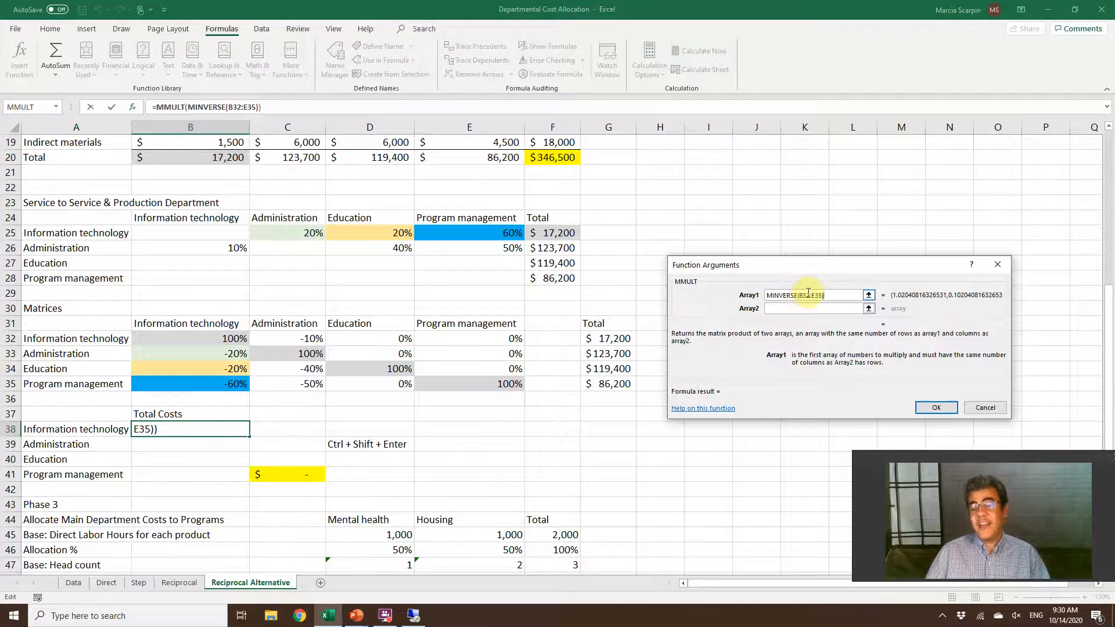
click(801, 311)
drag(610, 338, 624, 384)
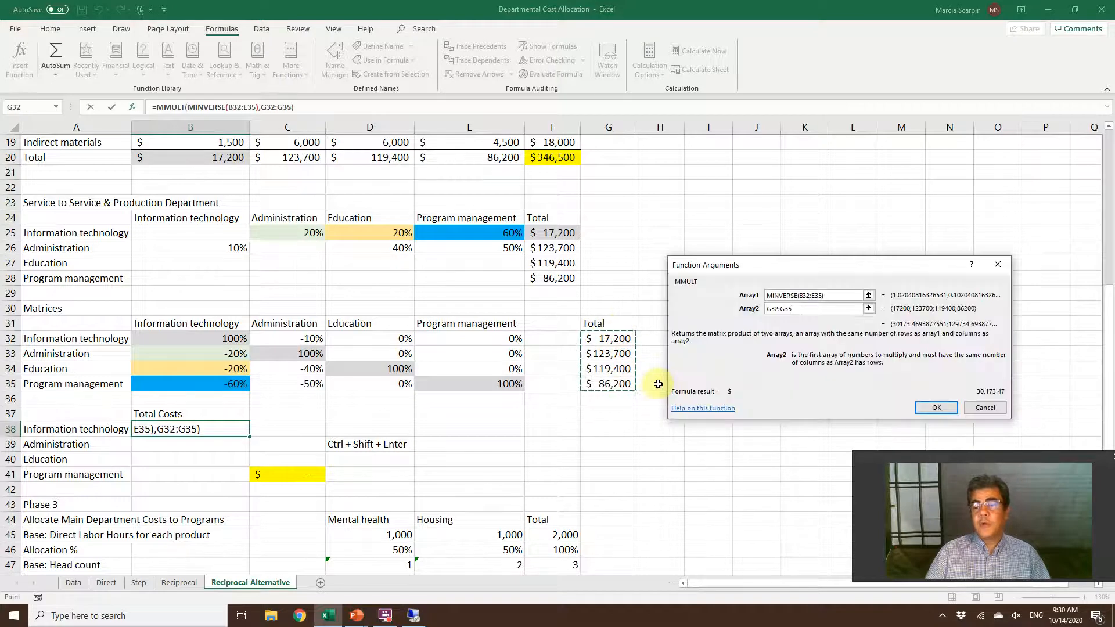
click(929, 405)
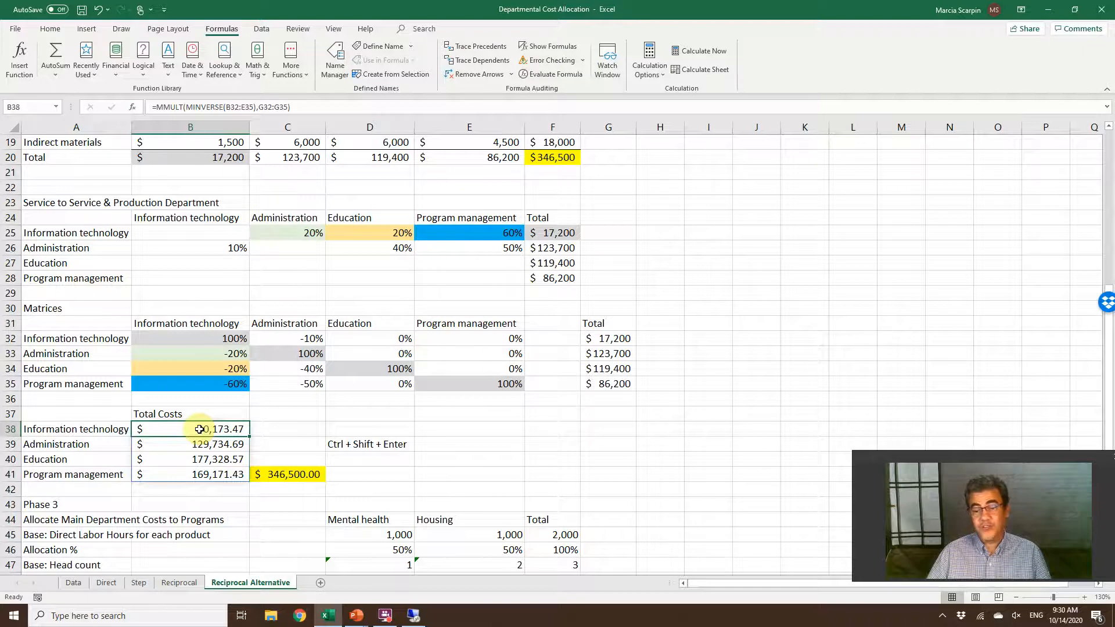
- Clear the formula in B38 and start an MMULT function over B38:B41, choosing it from the Most Recently Used category
key(Delete)
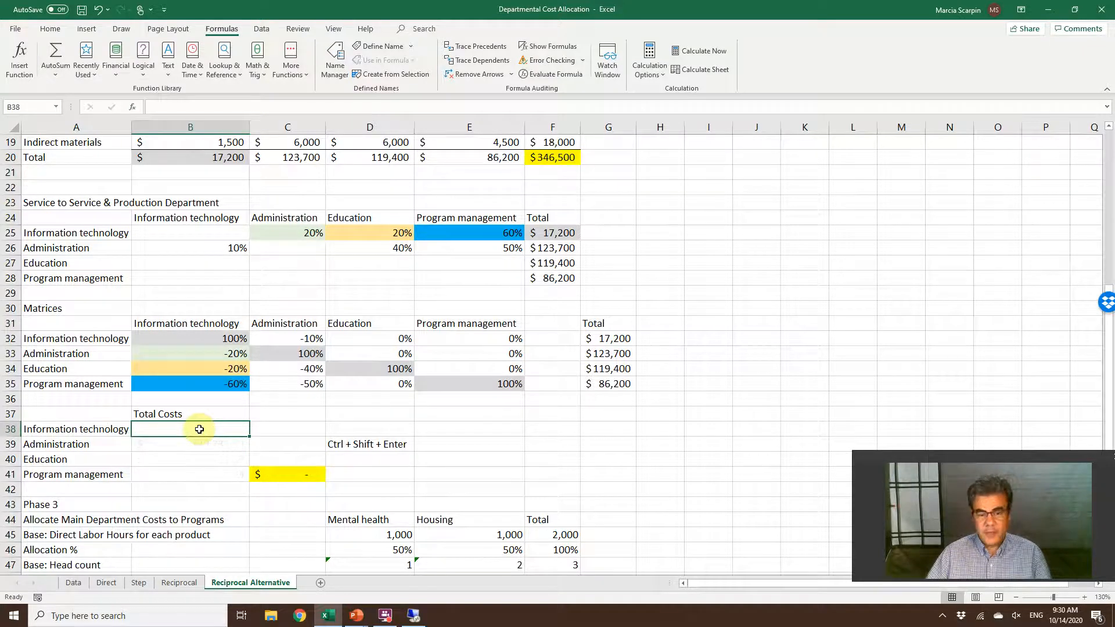
key(shift+Down)
key(shift+Down)
key(shift+Down)
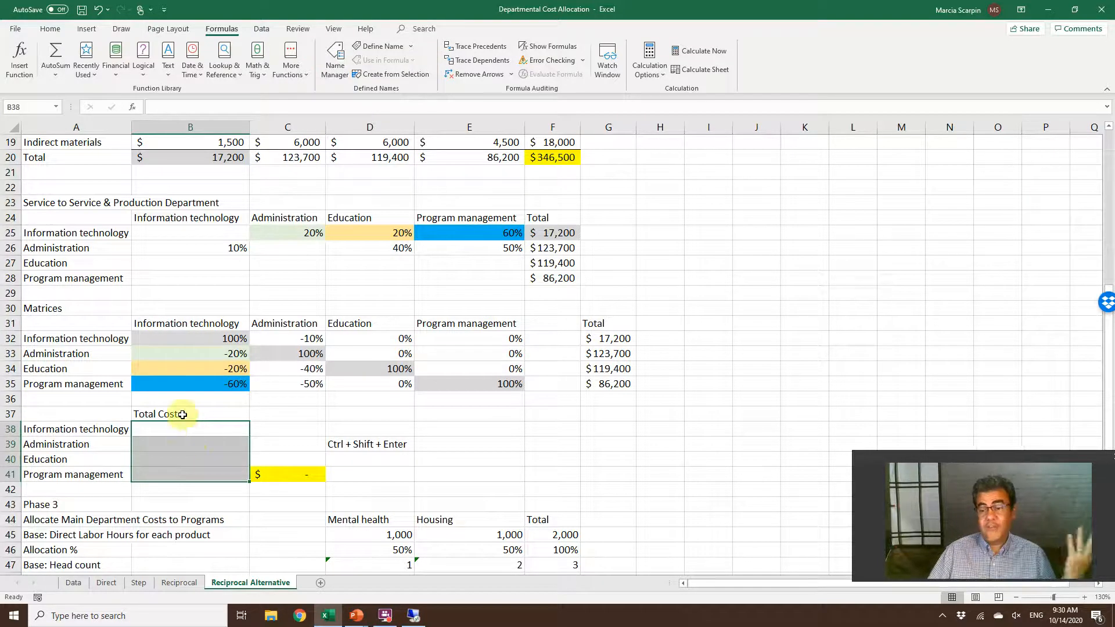
click(23, 51)
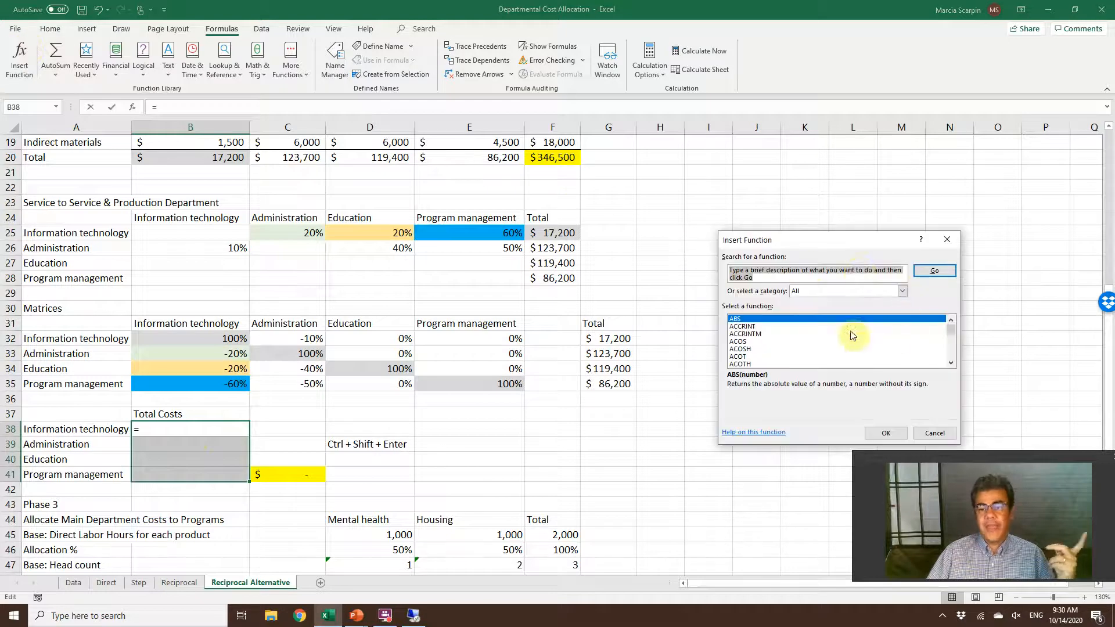
click(831, 291)
click(807, 301)
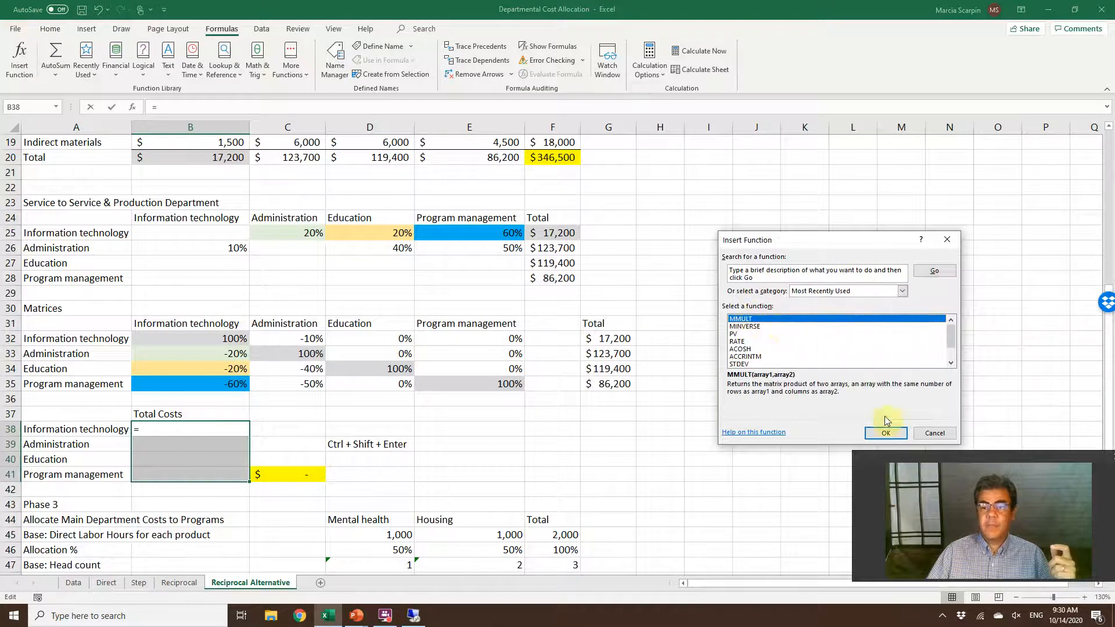
click(887, 433)
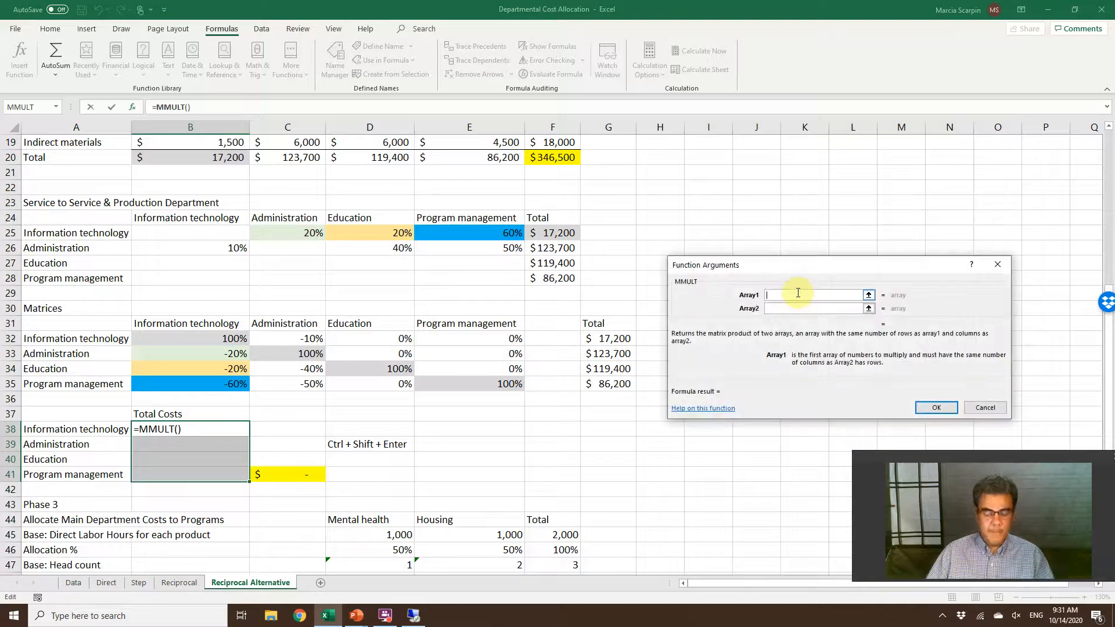
- Set MMULT's Array1 to the copied MINVERSE(B32:E35) and Array2 to G32:G35, and enter it as an array formula
key(ctrl+v)
click(781, 309)
drag(610, 337, 624, 384)
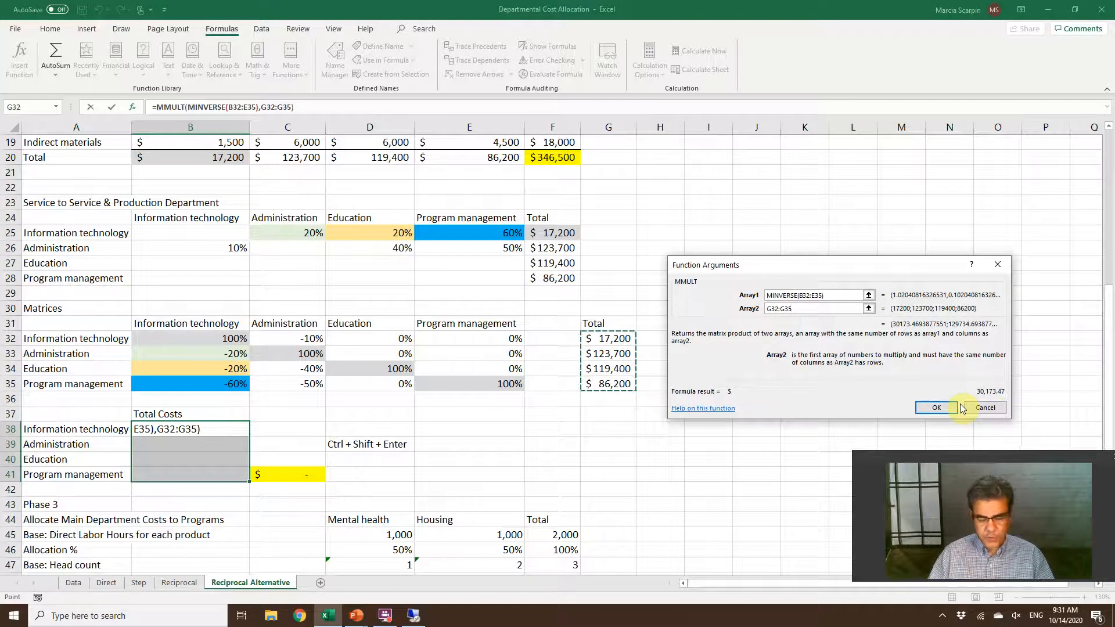
key(ctrl+shift+Return)
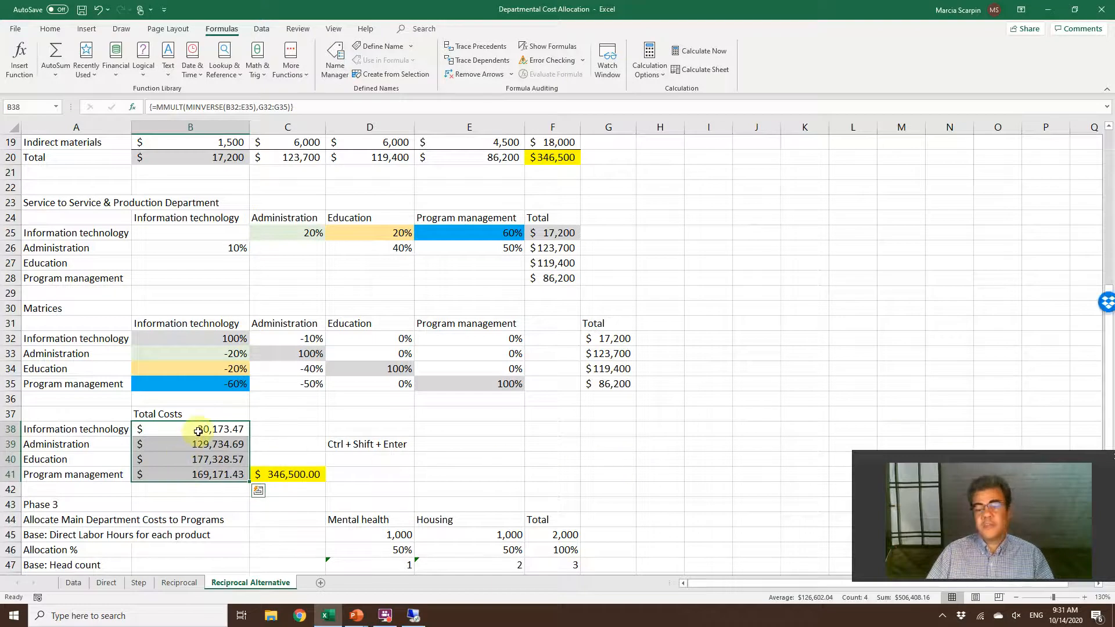
- Copy the yellow cell formatting of C41 to the Education and Program management total costs in B40 and B41
click(297, 472)
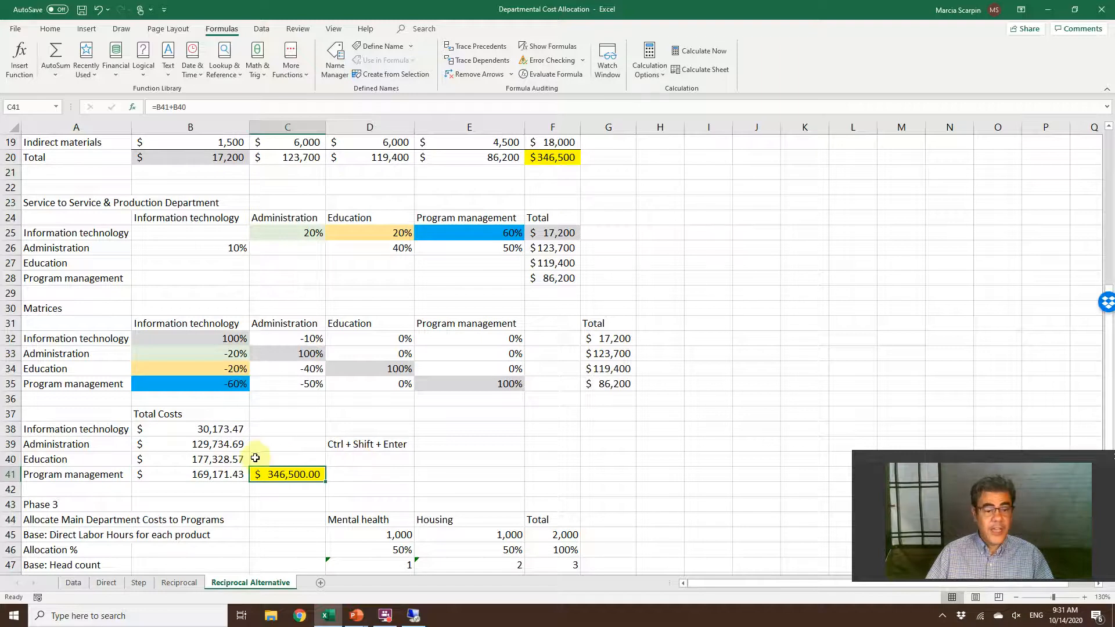
click(221, 458)
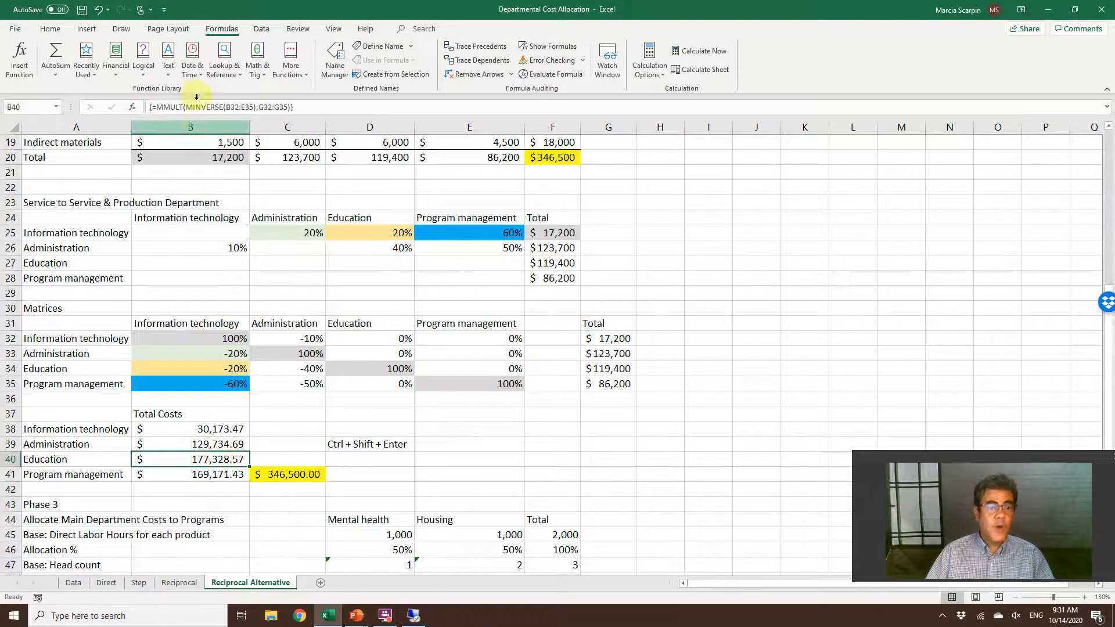
click(51, 29)
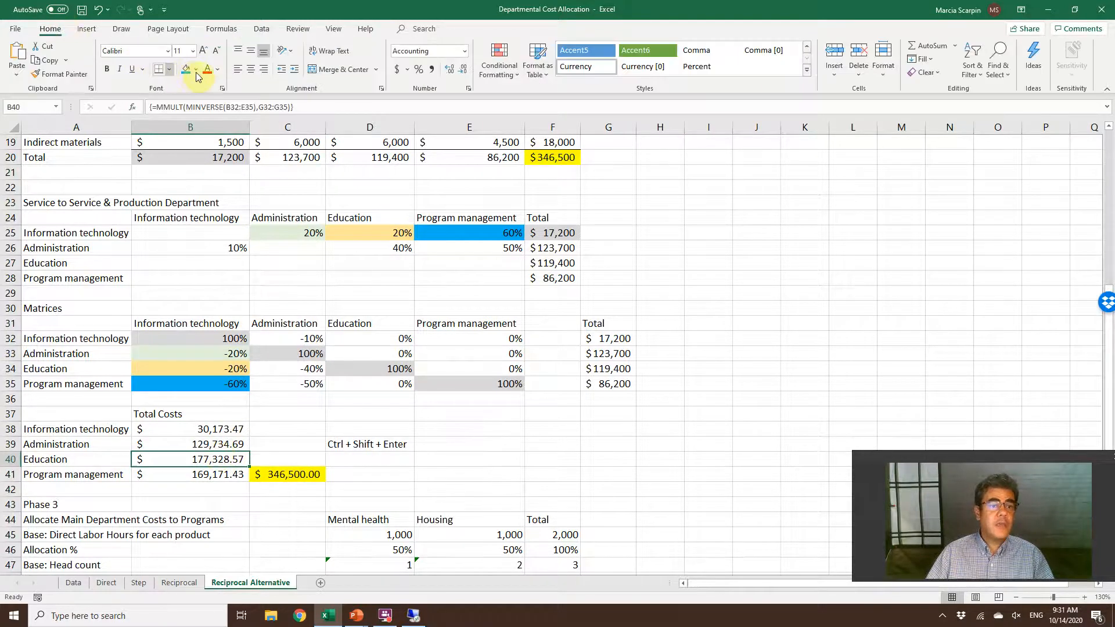
click(311, 481)
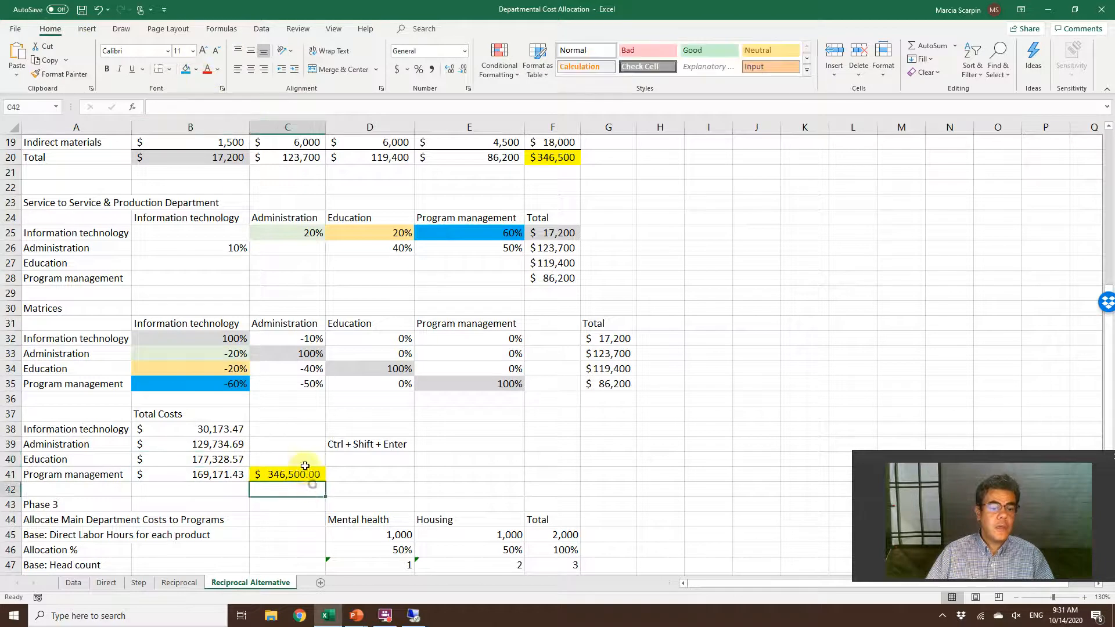
click(40, 72)
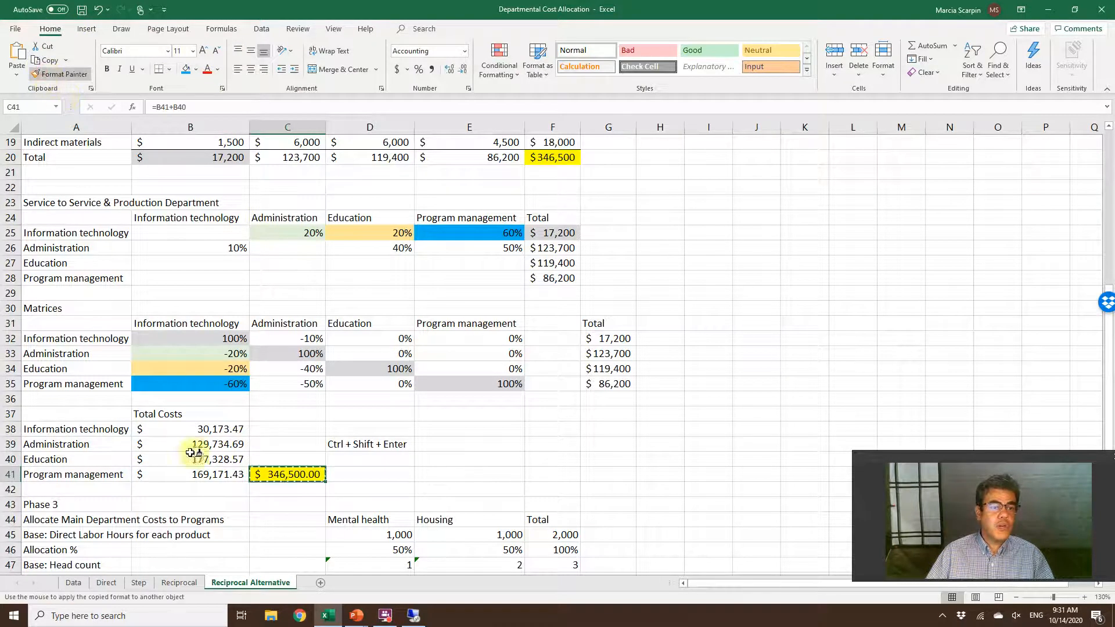
click(207, 462)
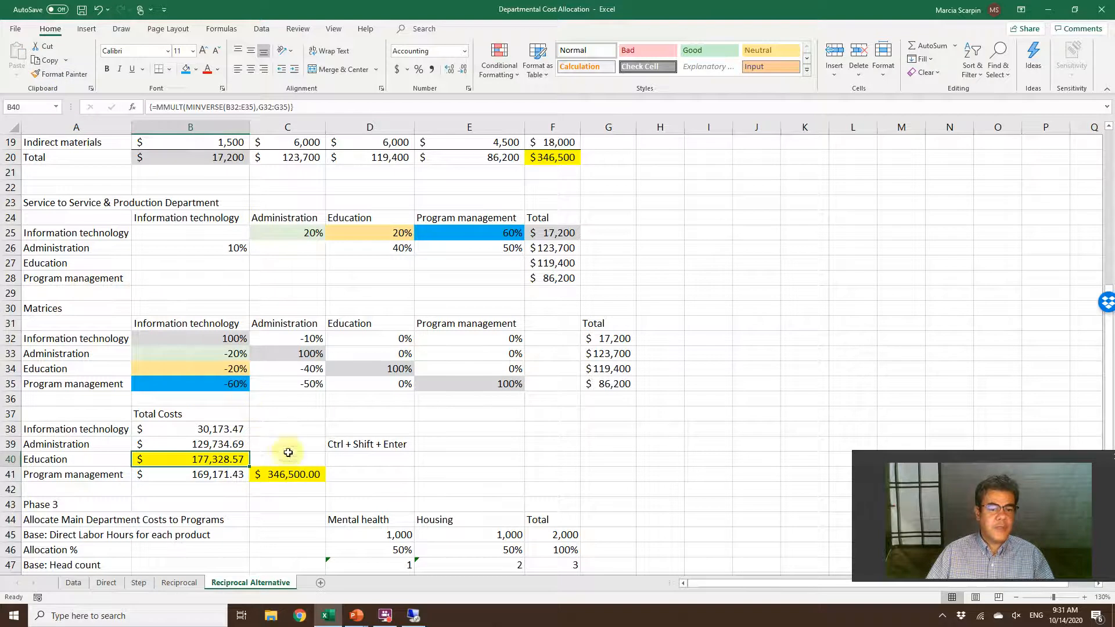
click(63, 75)
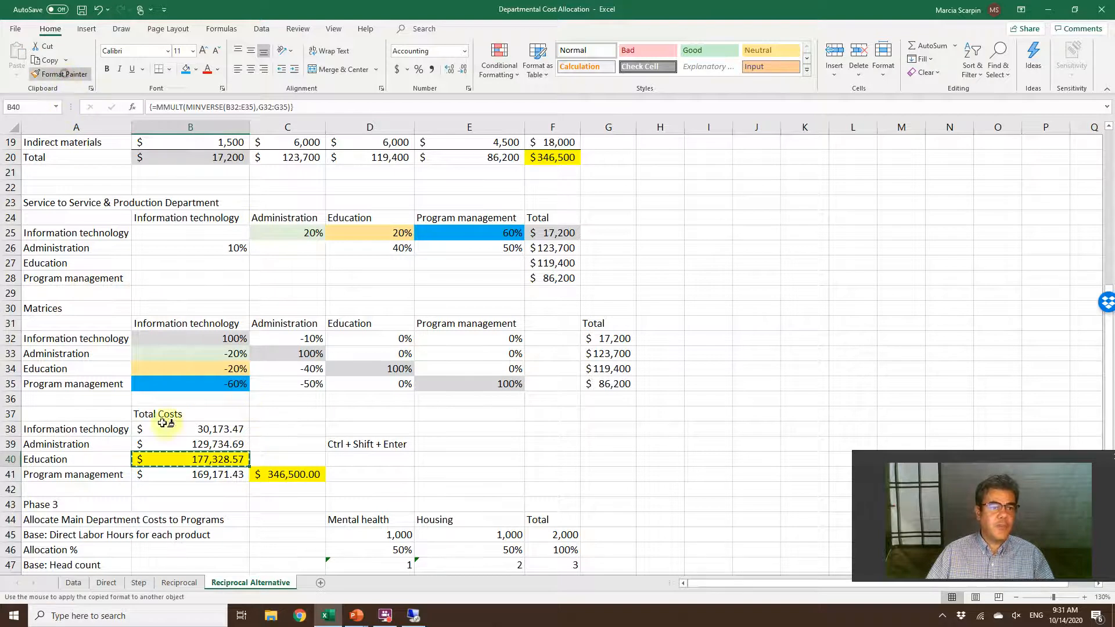
click(203, 478)
- Compare the Information technology and Administration total costs in B38:B39 with B37 and B40 on the Reciprocal sheet
drag(217, 426, 221, 437)
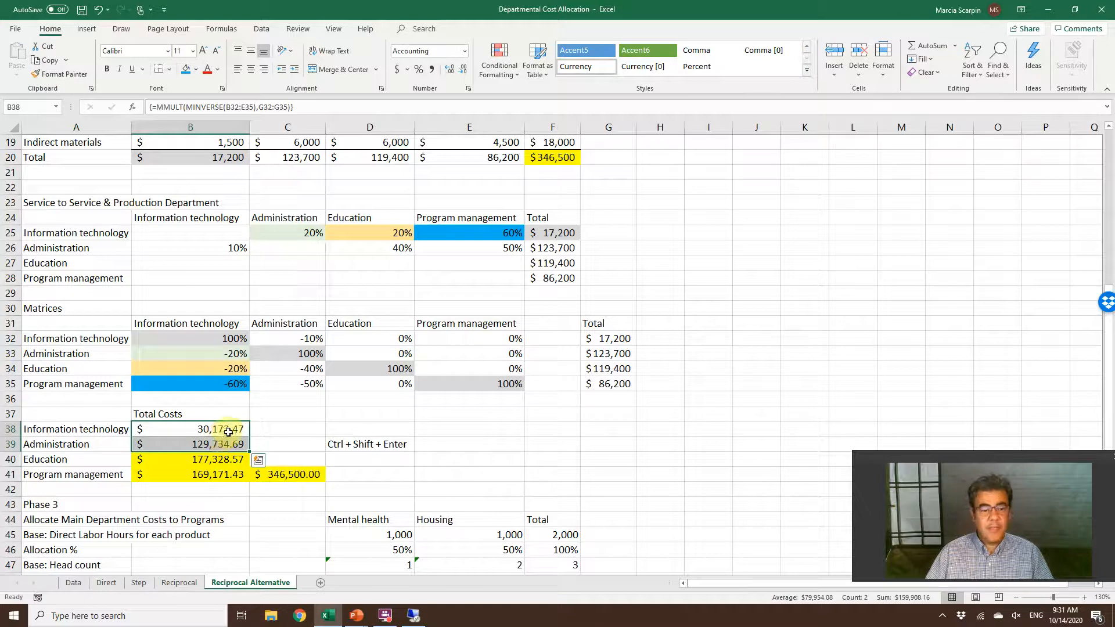
click(226, 429)
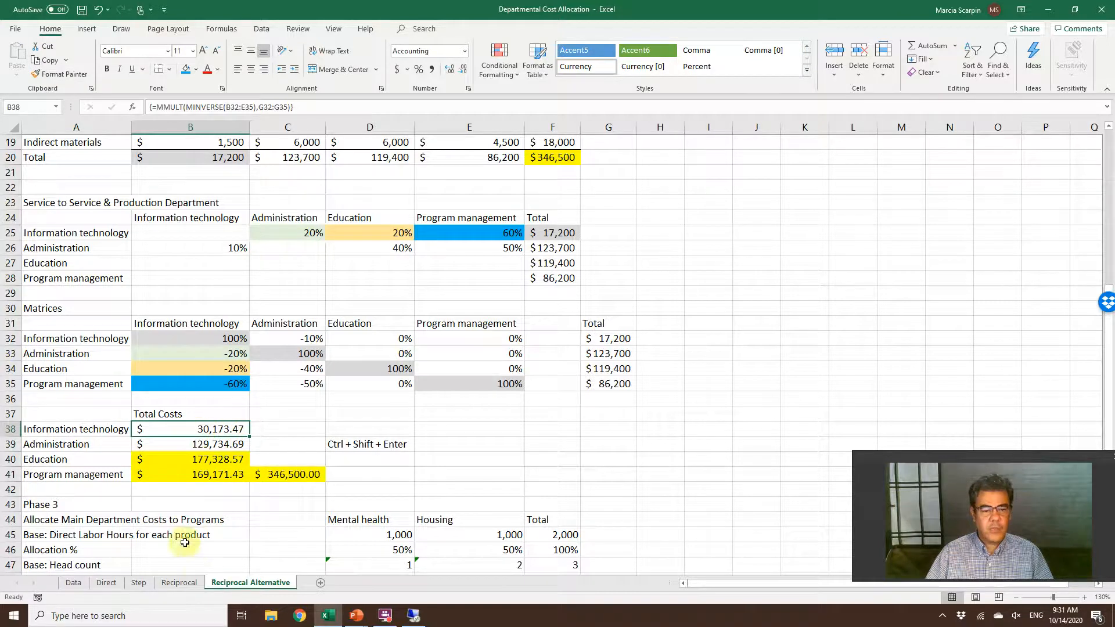
click(196, 583)
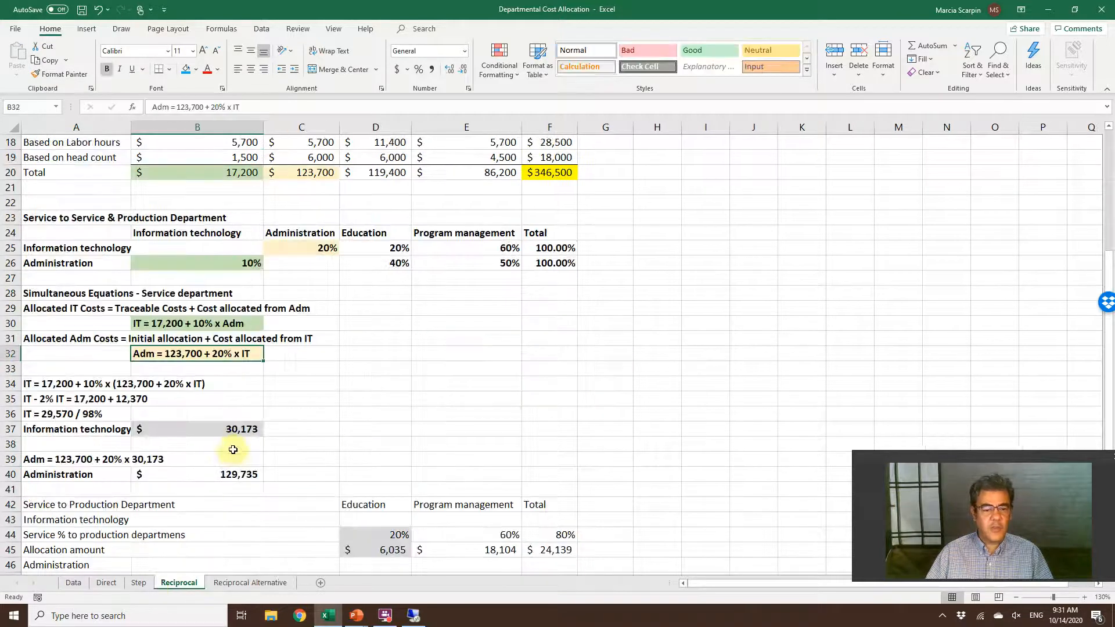
click(223, 431)
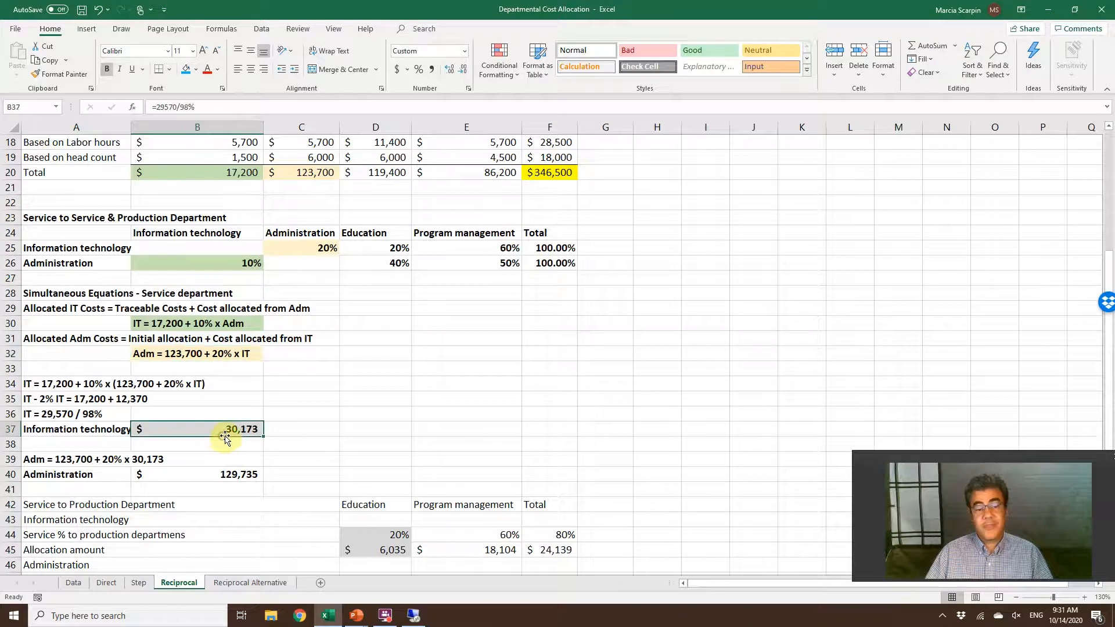
click(254, 583)
click(219, 443)
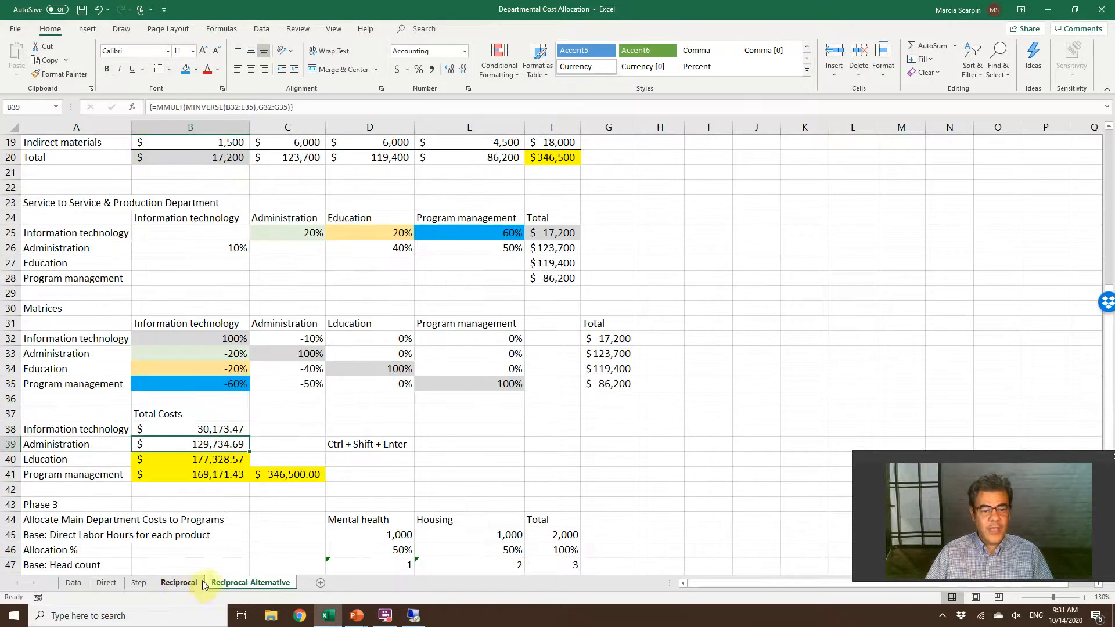
click(177, 584)
click(219, 475)
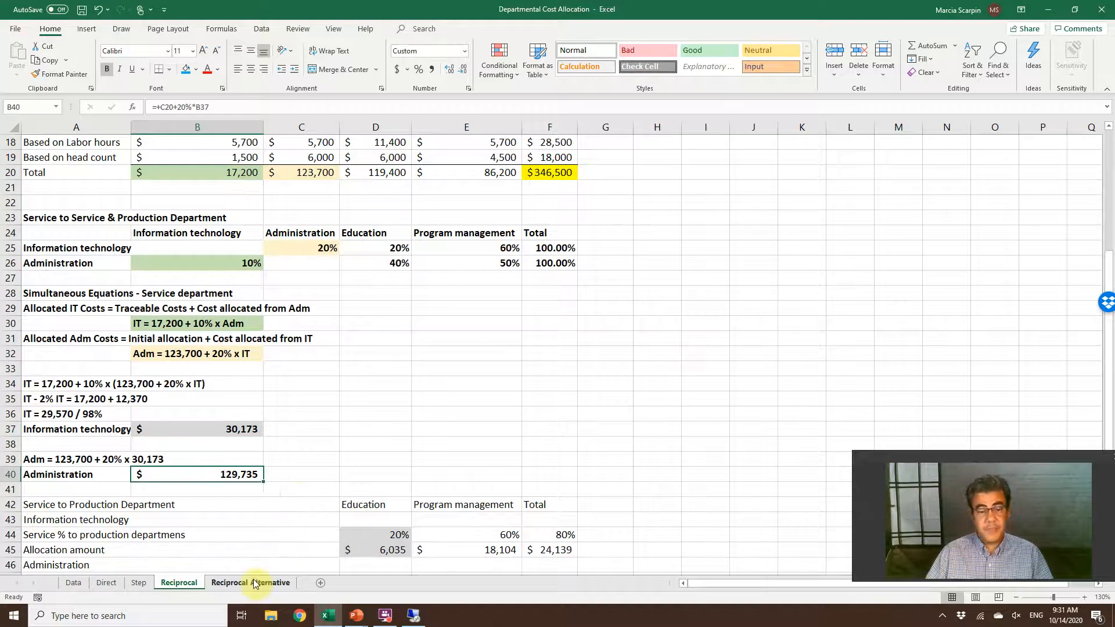
scroll(284, 544, down, 2)
click(232, 583)
- Examine the Phase 3 Education (Direct Labor) formulas for Mental health and Housing, tracing them to the Education total cost in B40
scroll(312, 437, down, 1)
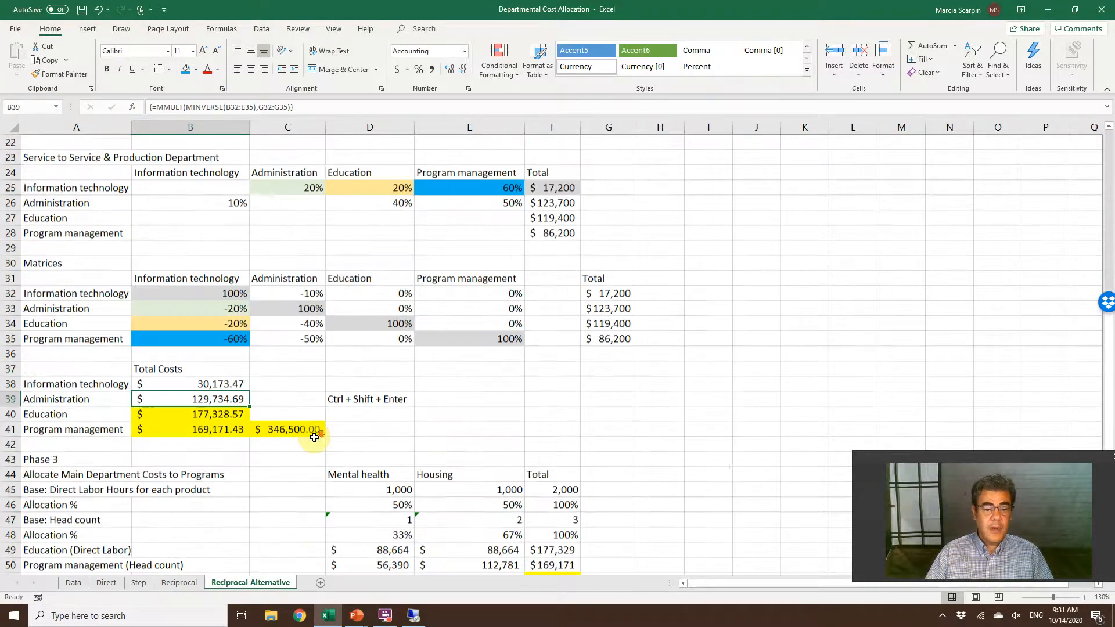
scroll(314, 437, down, 1)
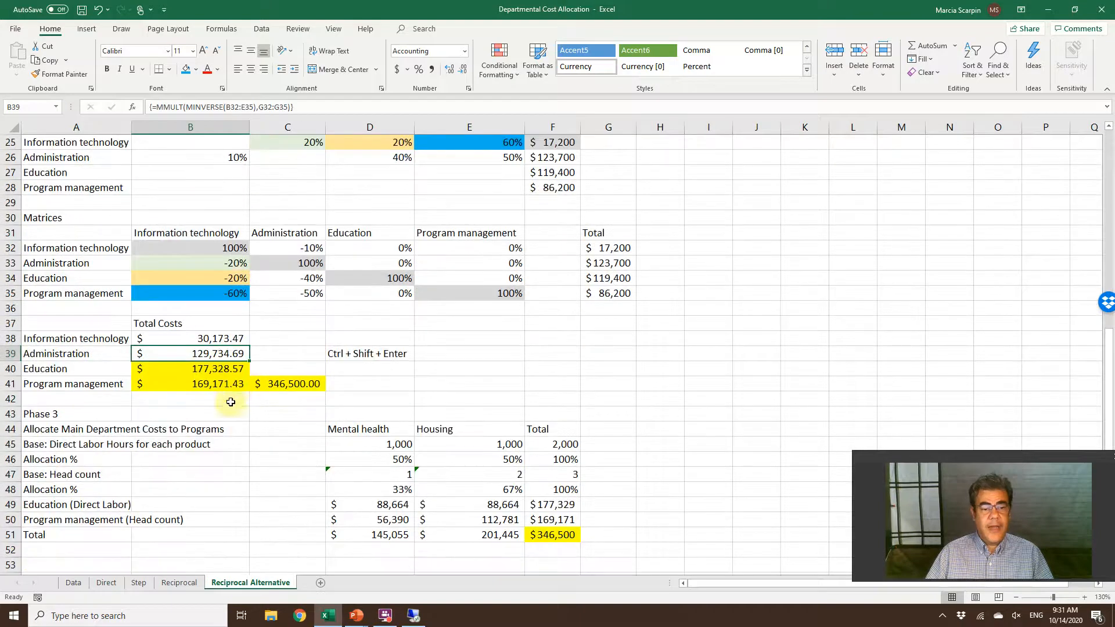
click(393, 506)
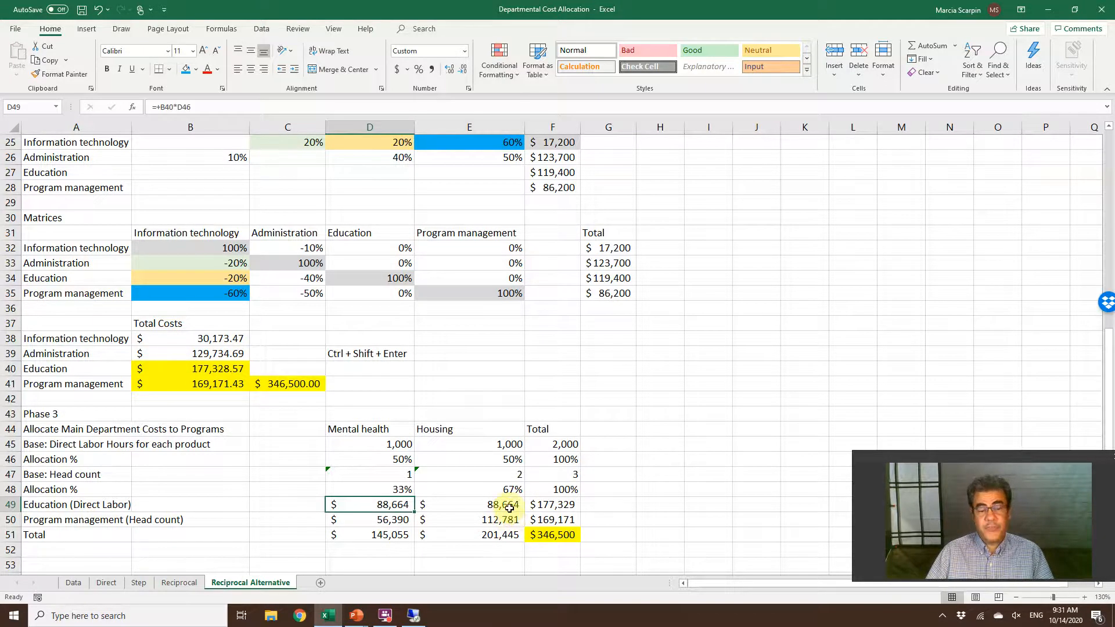
click(175, 368)
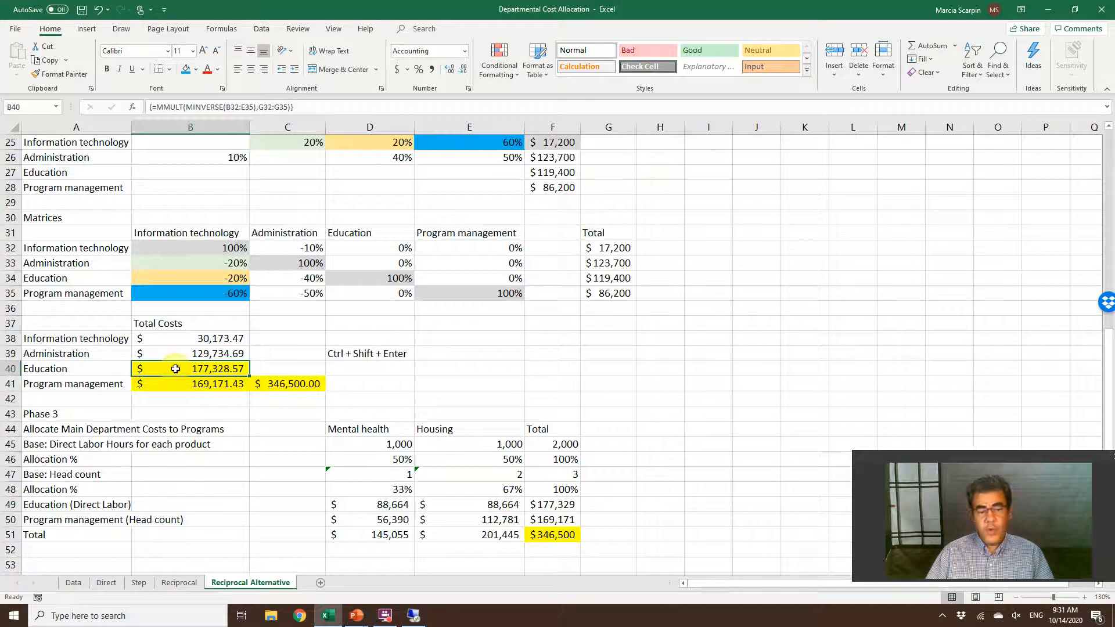
click(388, 506)
double_click(383, 505)
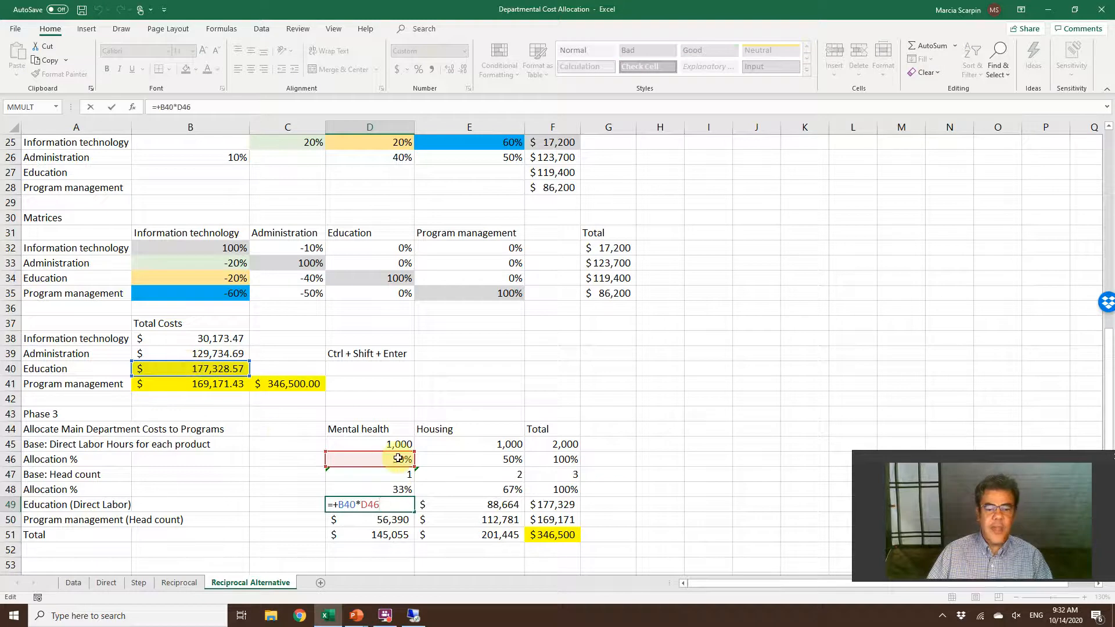
key(Return)
click(484, 504)
double_click(484, 504)
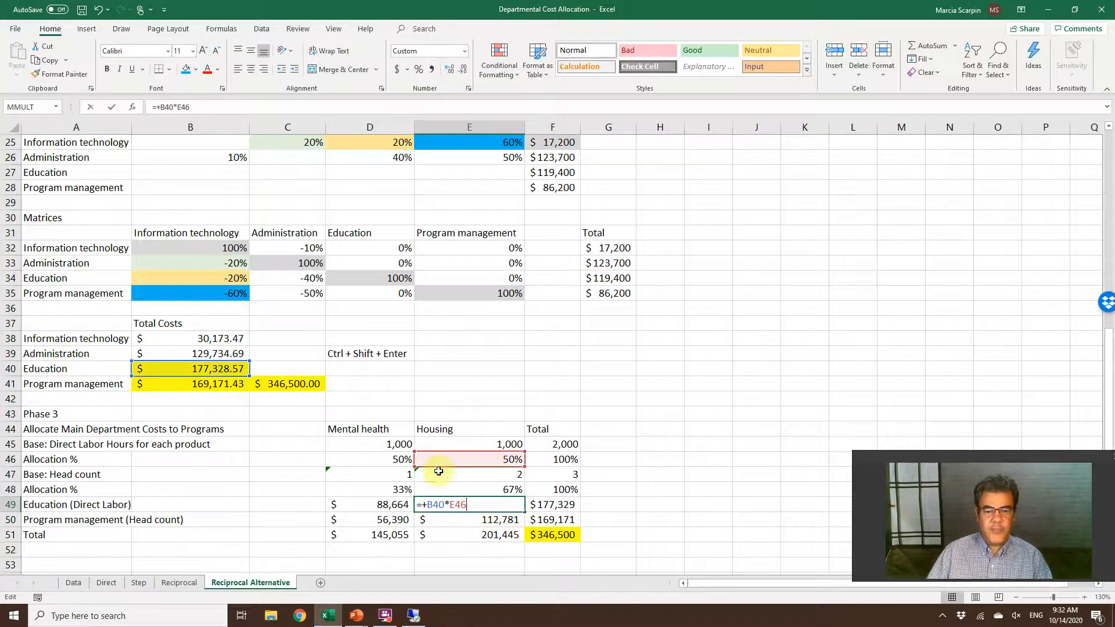
key(Return)
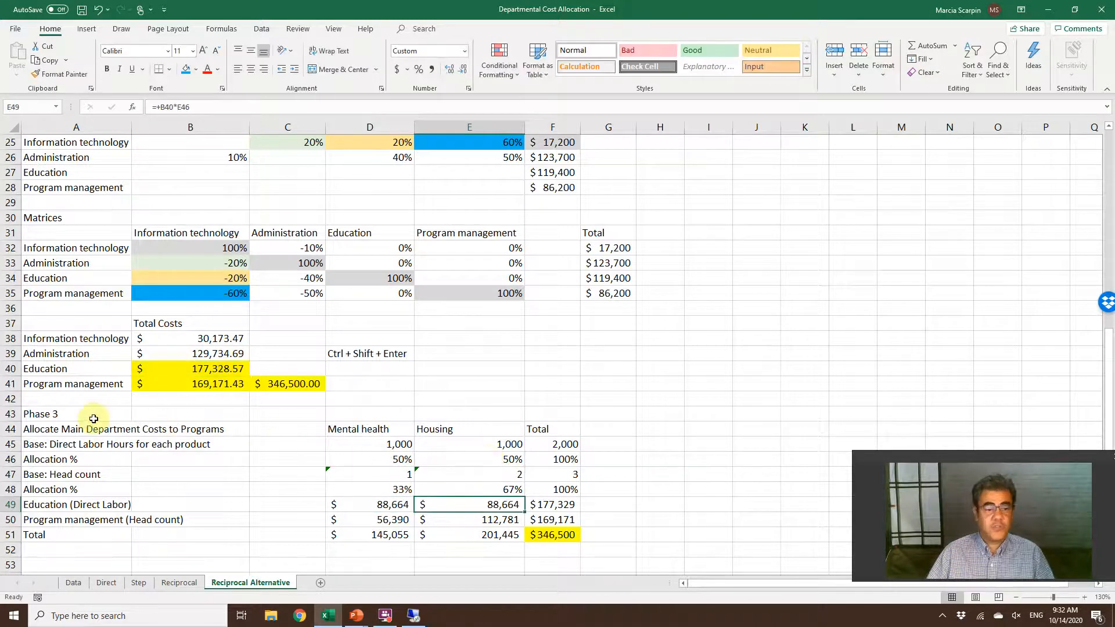
- Compare the Phase 3 program totals for Mental health and Housing with those on the Reciprocal sheet
click(93, 417)
drag(240, 419, 566, 531)
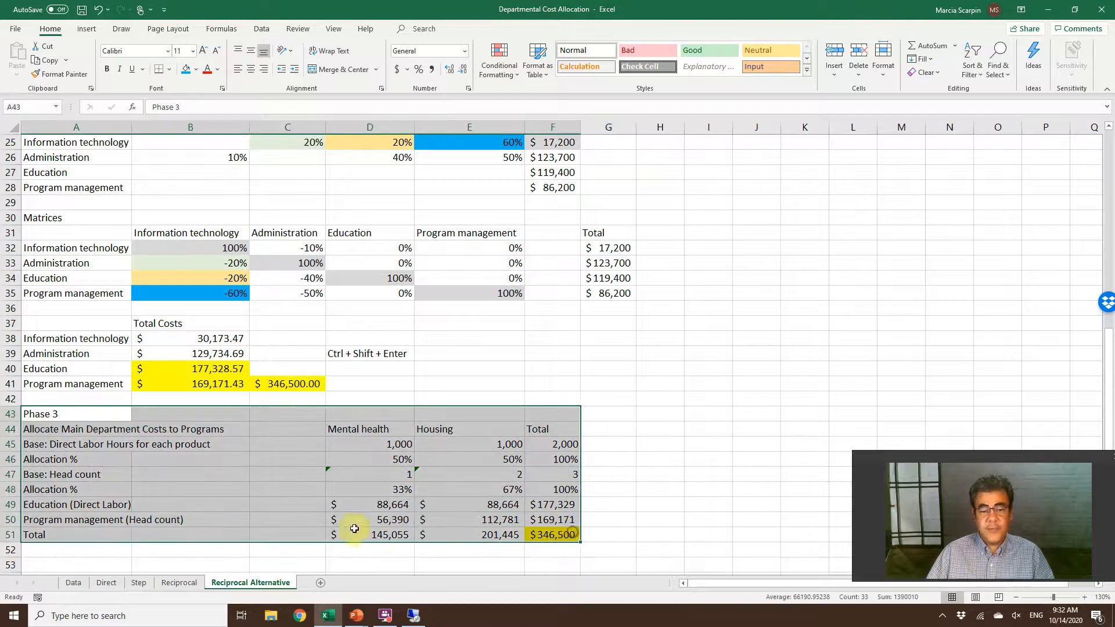
click(387, 535)
click(179, 582)
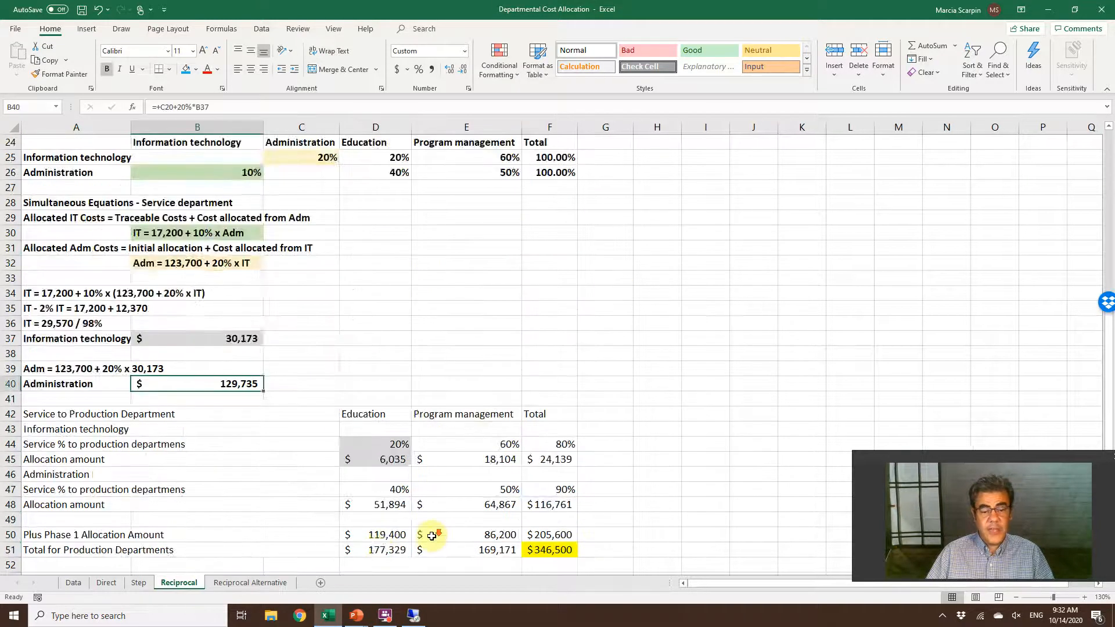
scroll(371, 540, down, 1)
click(380, 535)
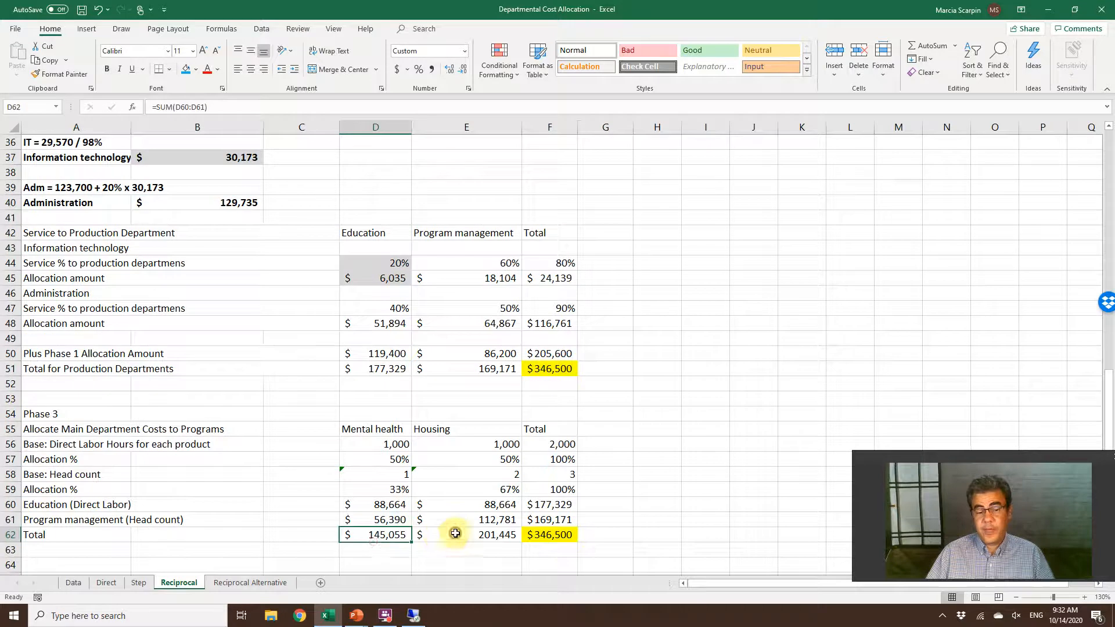
click(456, 533)
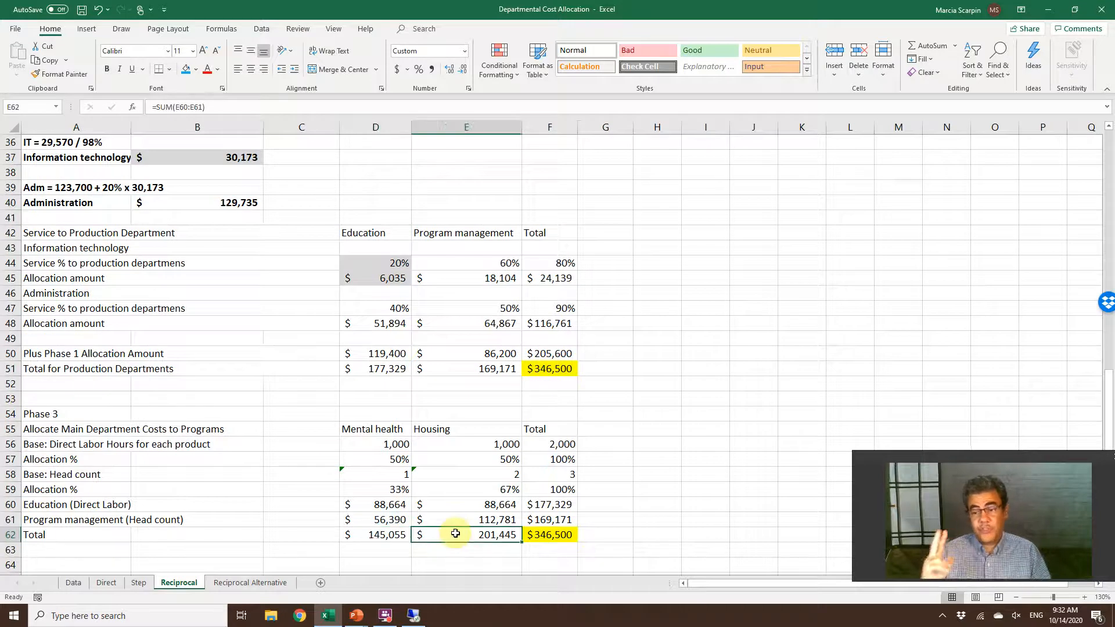
click(273, 583)
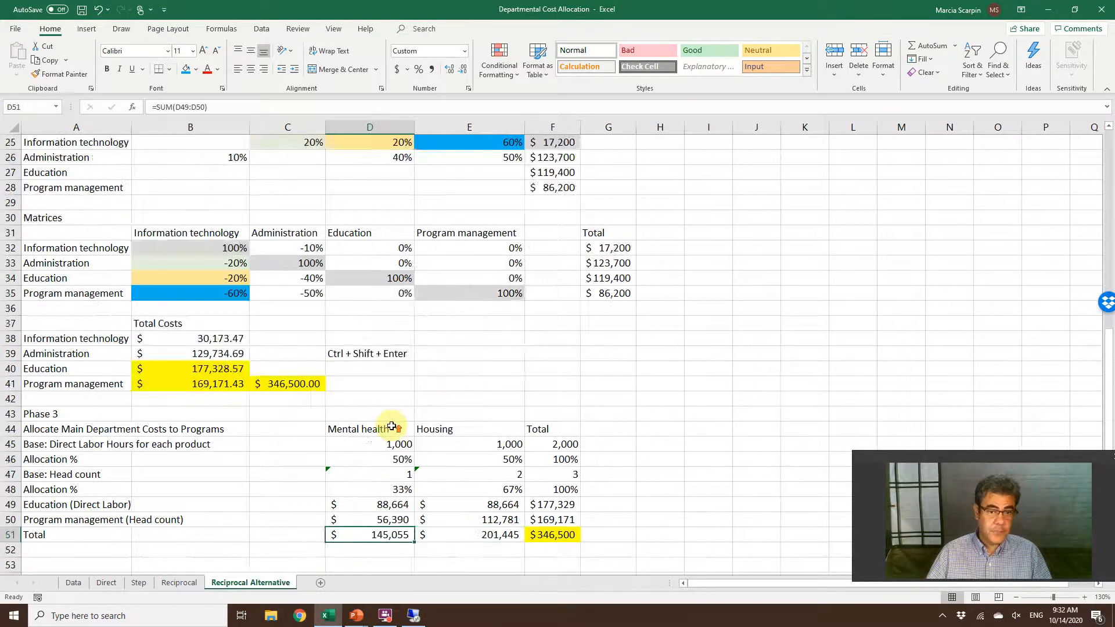
- On the Data sheet, set Administration's allocation to Information technology to 20% and to Education to 30%
scroll(391, 426, up, 4)
scroll(392, 425, up, 2)
click(73, 582)
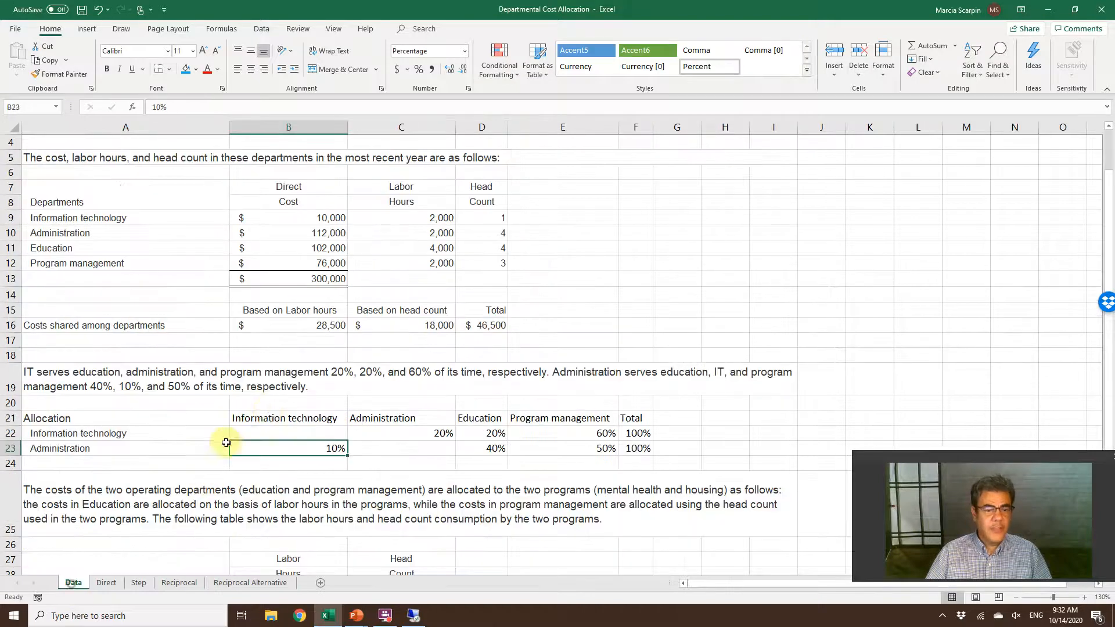
text(20)
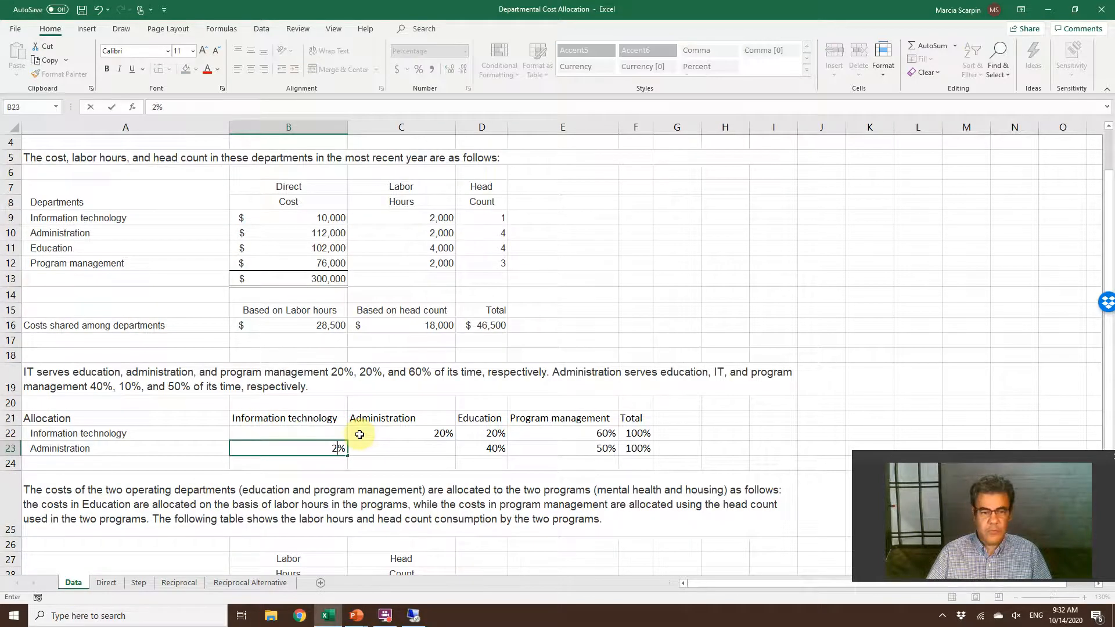
key(Tab)
key(Tab)
text(30)
key(Return)
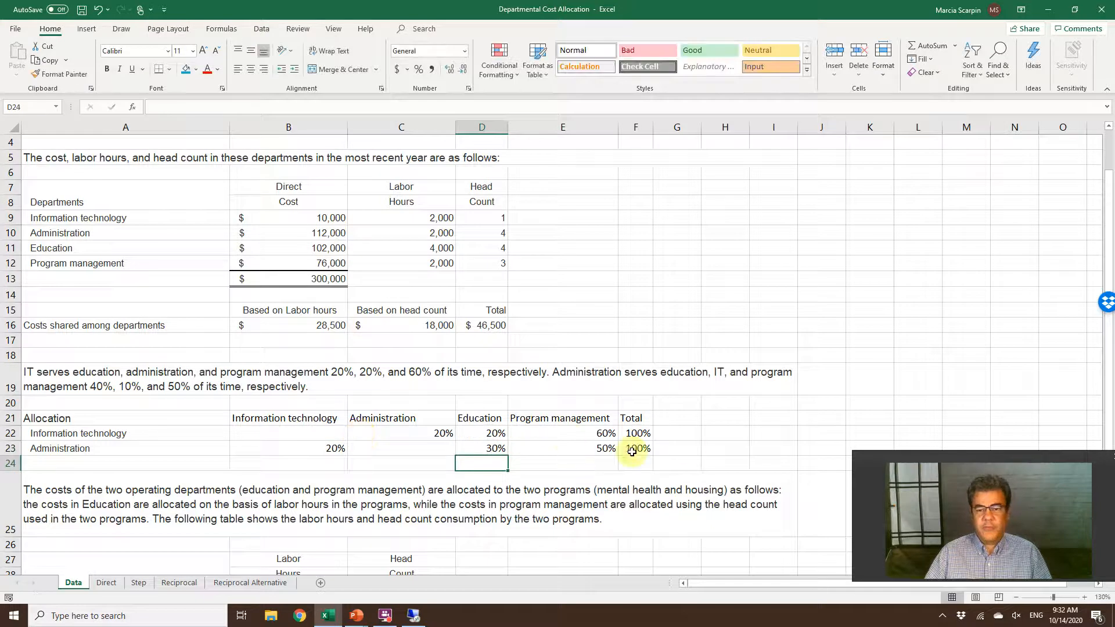
- Examine the Information technology and Administration total cost formulas in B37 and B40 on the Reciprocal sheet
click(256, 583)
scroll(345, 473, down, 3)
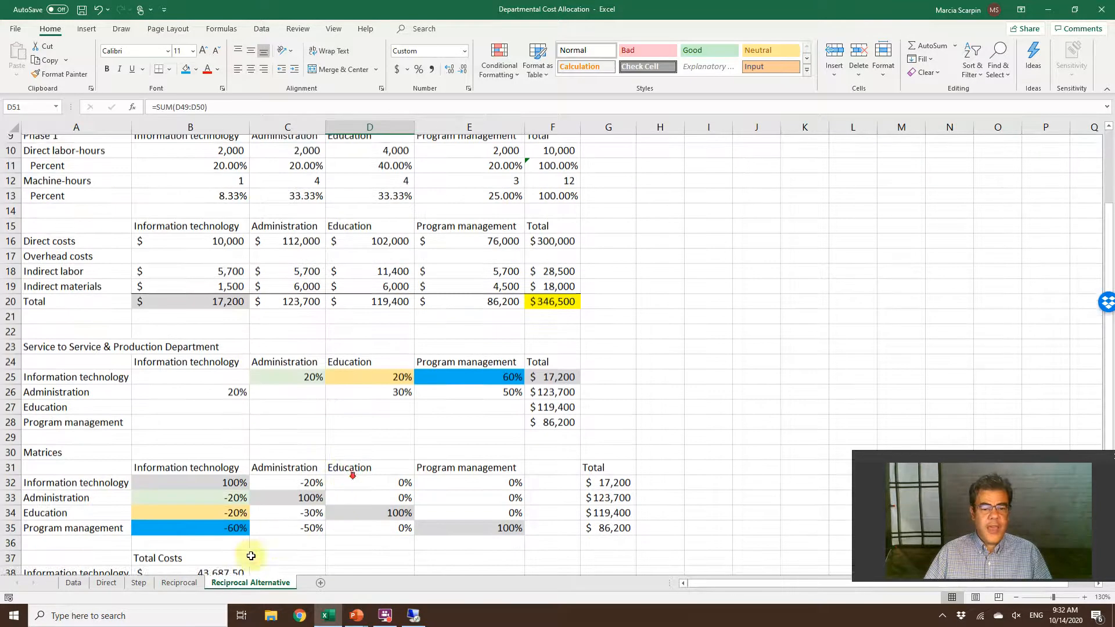
click(178, 583)
scroll(294, 495, down, 1)
scroll(296, 494, up, 2)
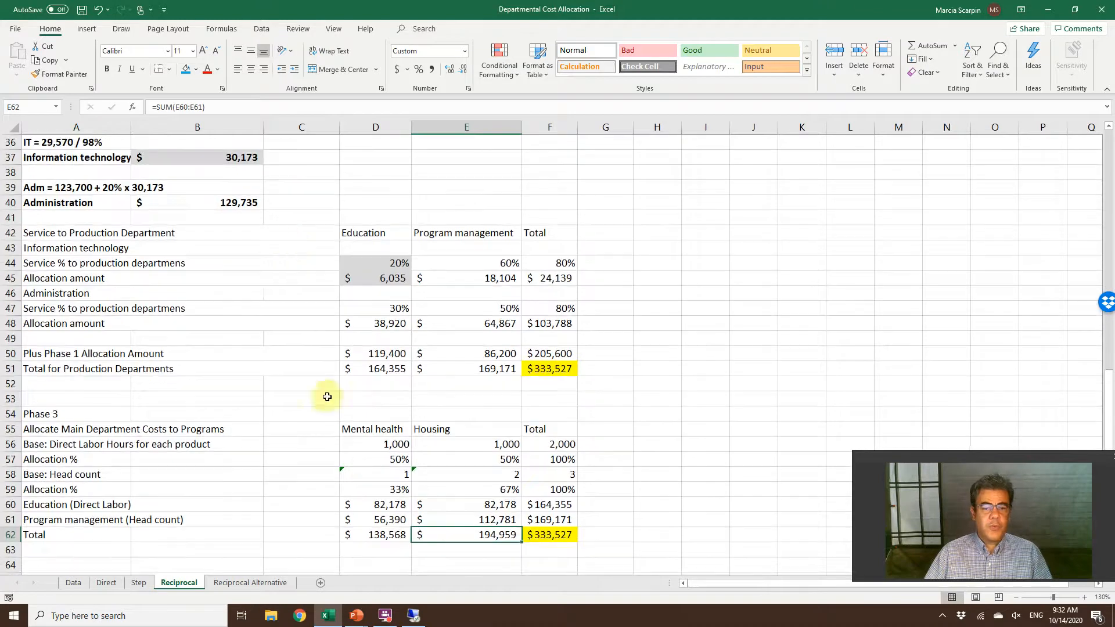
click(229, 201)
click(241, 248)
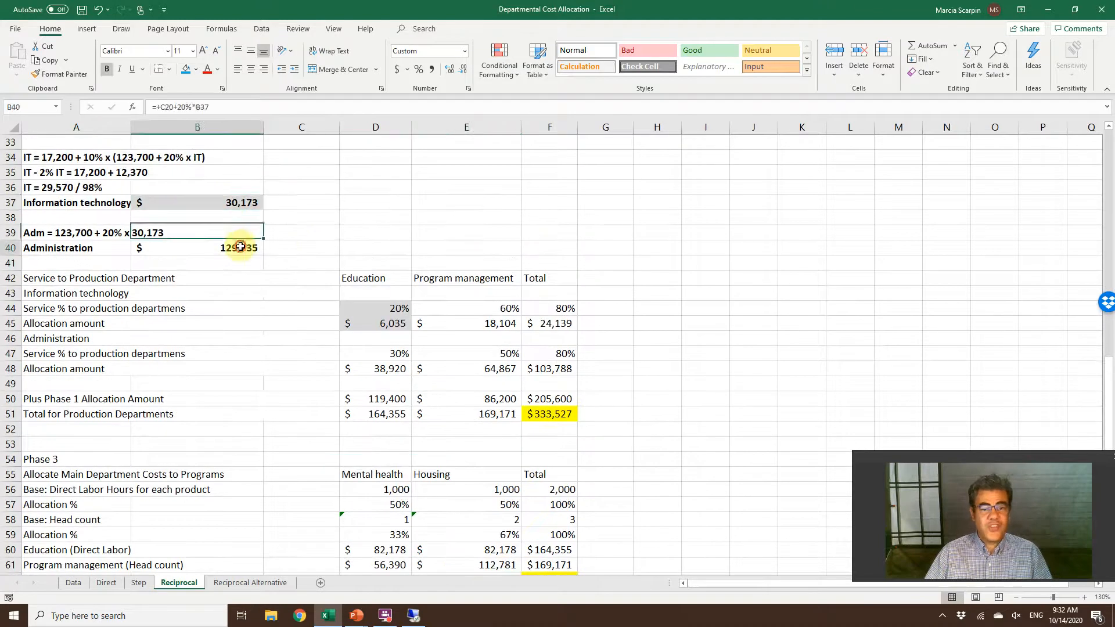
click(241, 199)
- Inspect the array formula behind the Information technology and Administration total costs in B38:B39 on the Reciprocal Alternative sheet
click(244, 585)
scroll(308, 471, down, 6)
click(213, 299)
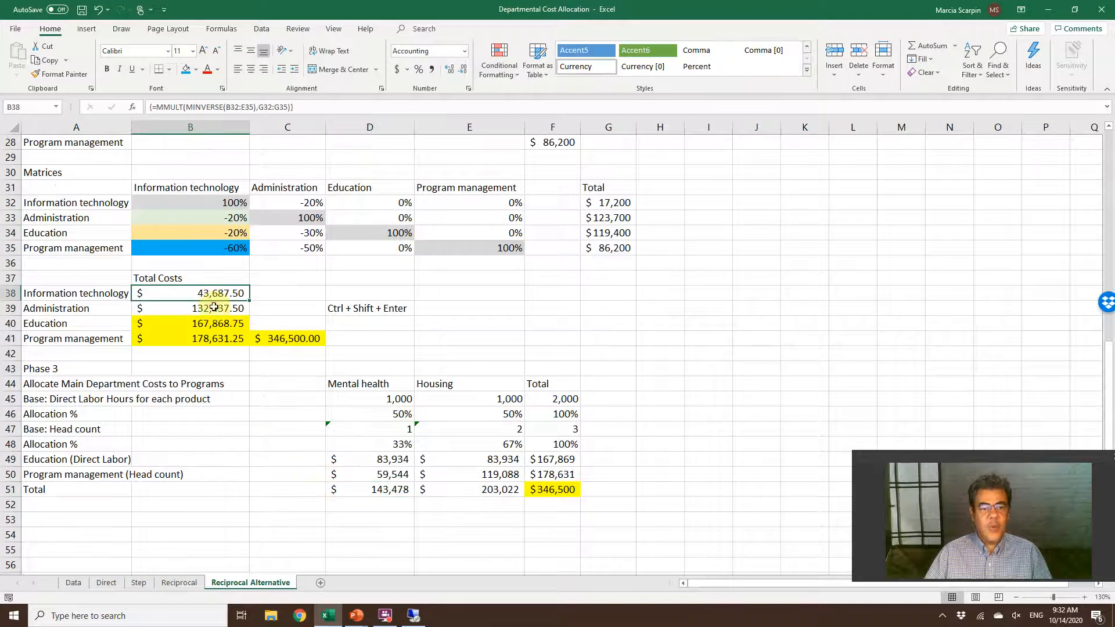
double_click(212, 308)
key(ctrl+shift+Return)
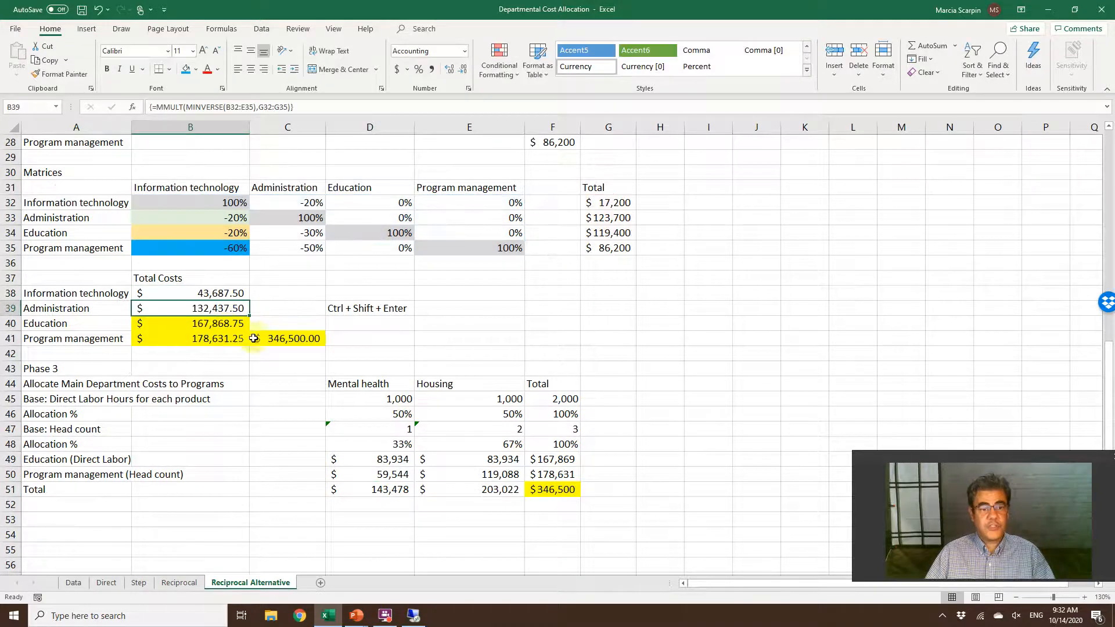
- Compare the Education total in D51 on the Reciprocal sheet with the matrix-based Education total in B40 on the Reciprocal Alternative sheet
click(179, 582)
scroll(334, 538, down, 1)
scroll(380, 497, down, 2)
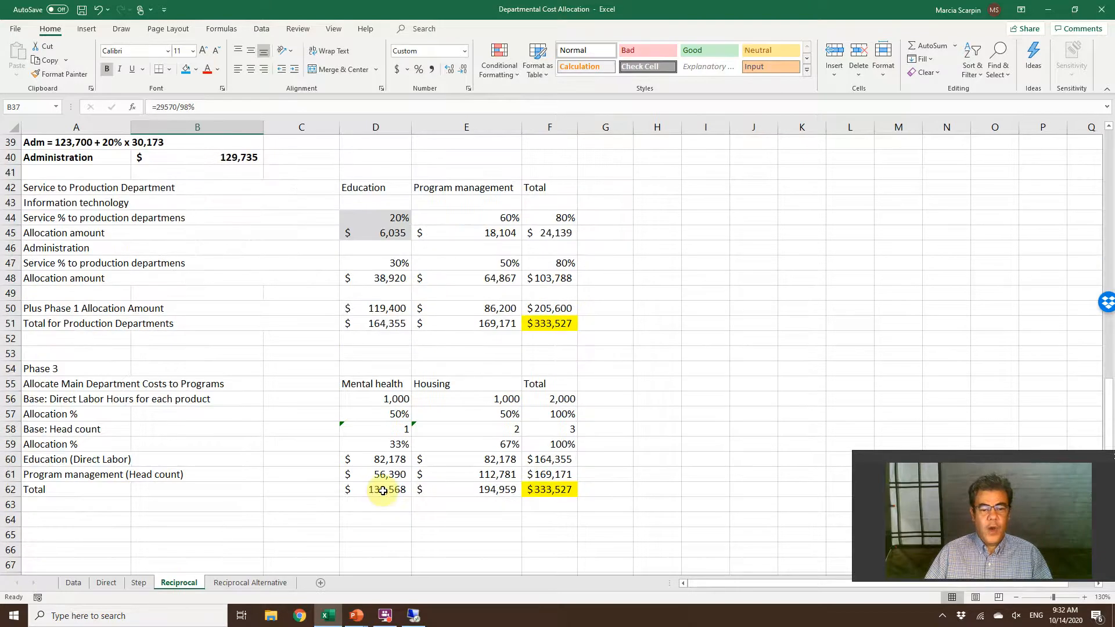
click(385, 323)
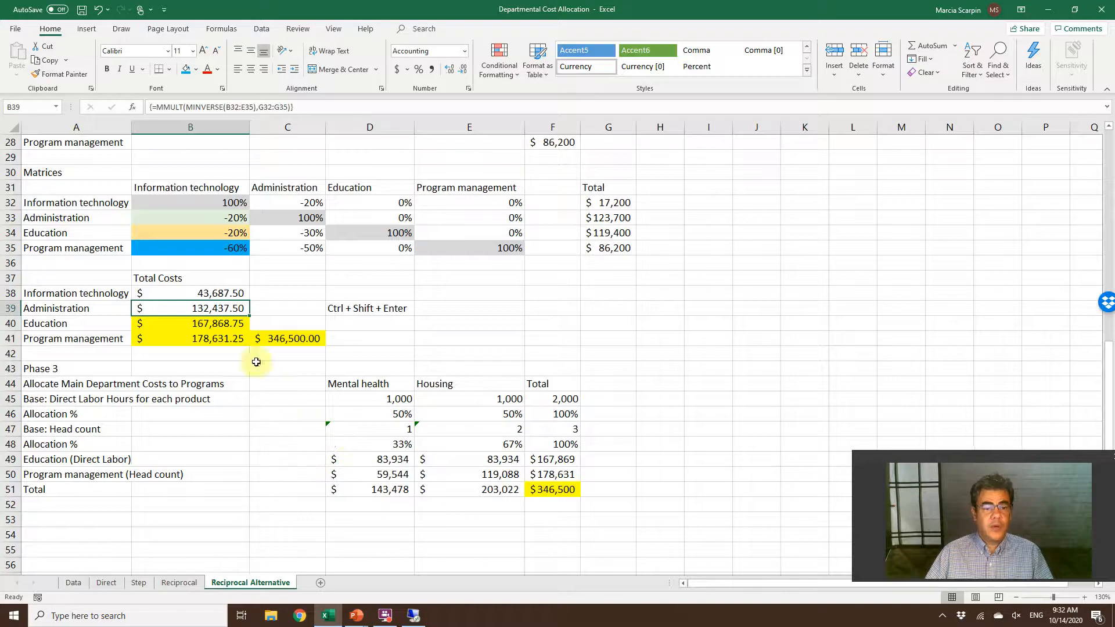
click(224, 323)
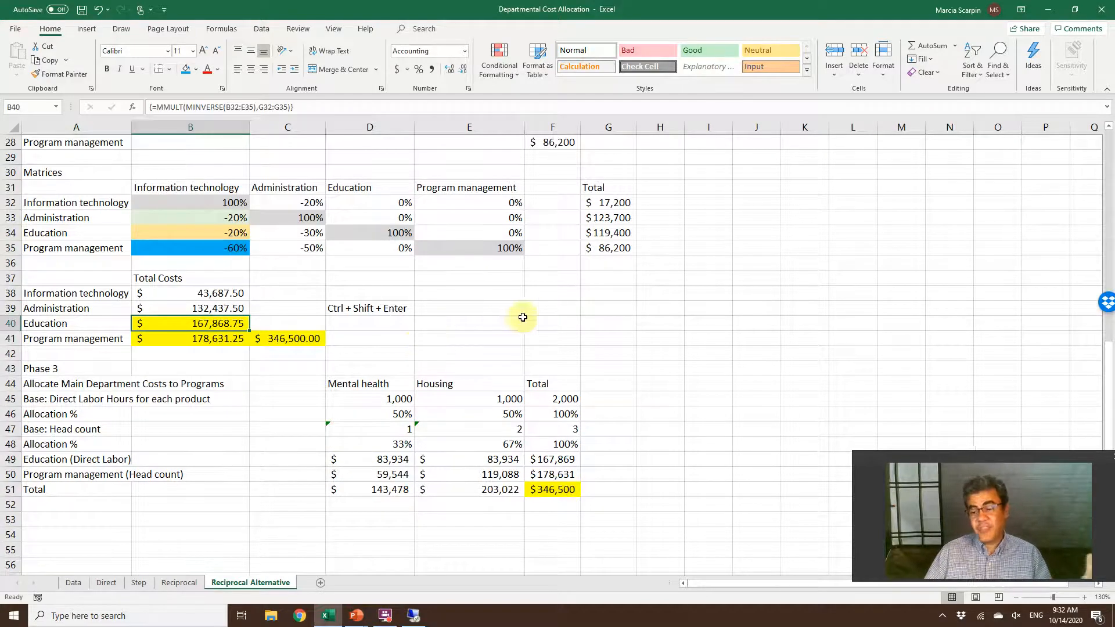
scroll(531, 319, up, 1)
scroll(534, 322, up, 1)
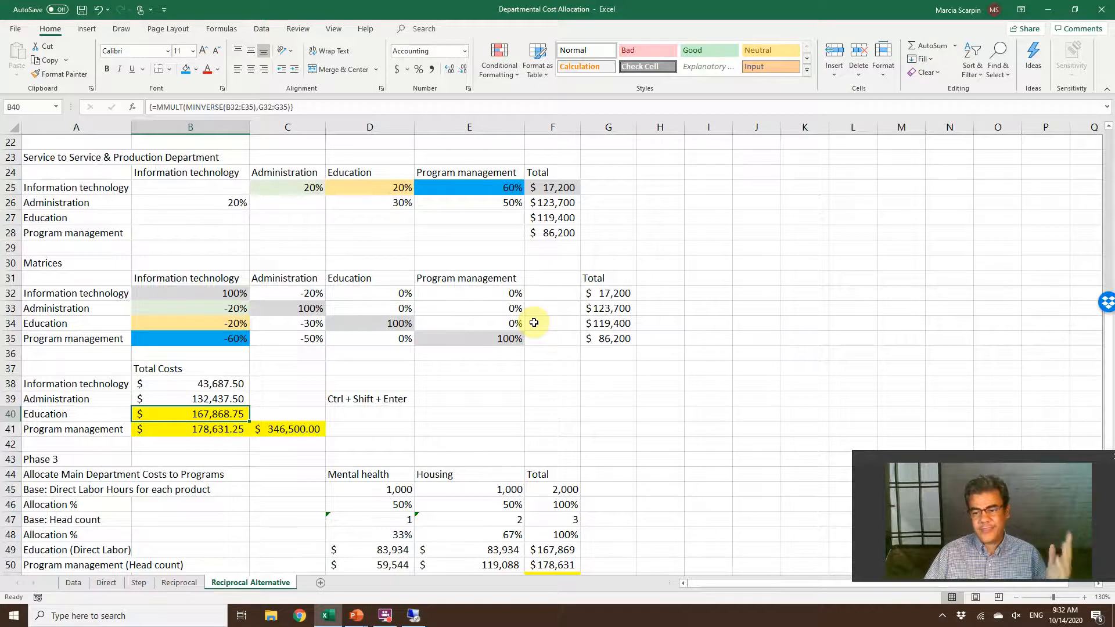
- Undo the changes to Administration's allocation percentages for Information technology and Education on the Data sheet
click(76, 582)
key(ctrl+z)
key(ctrl+z)
key(ctrl+z)
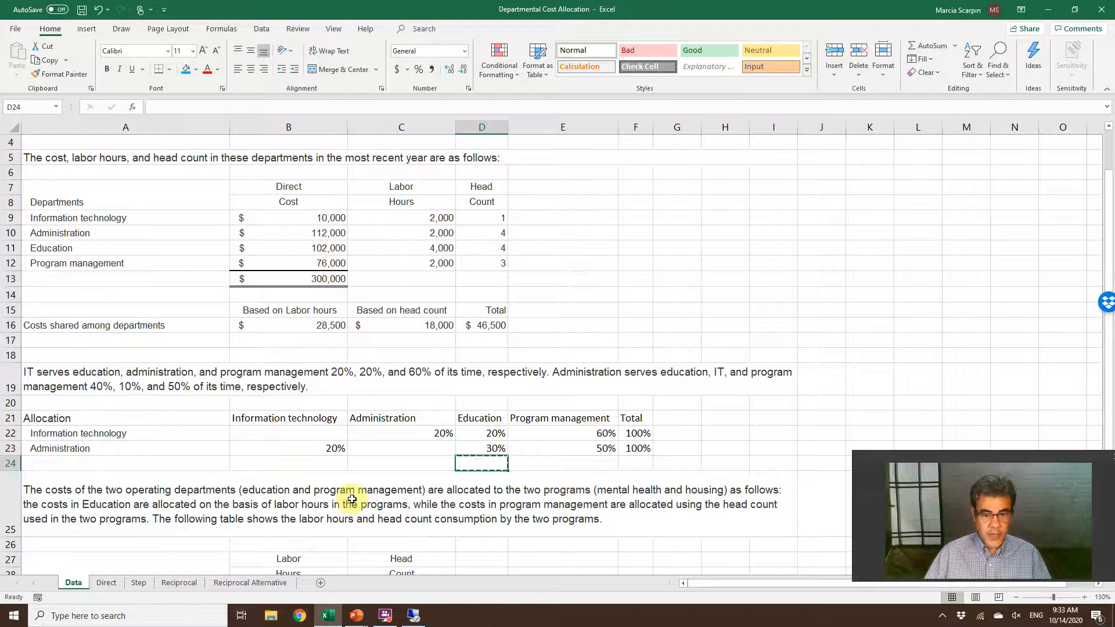
key(Escape)
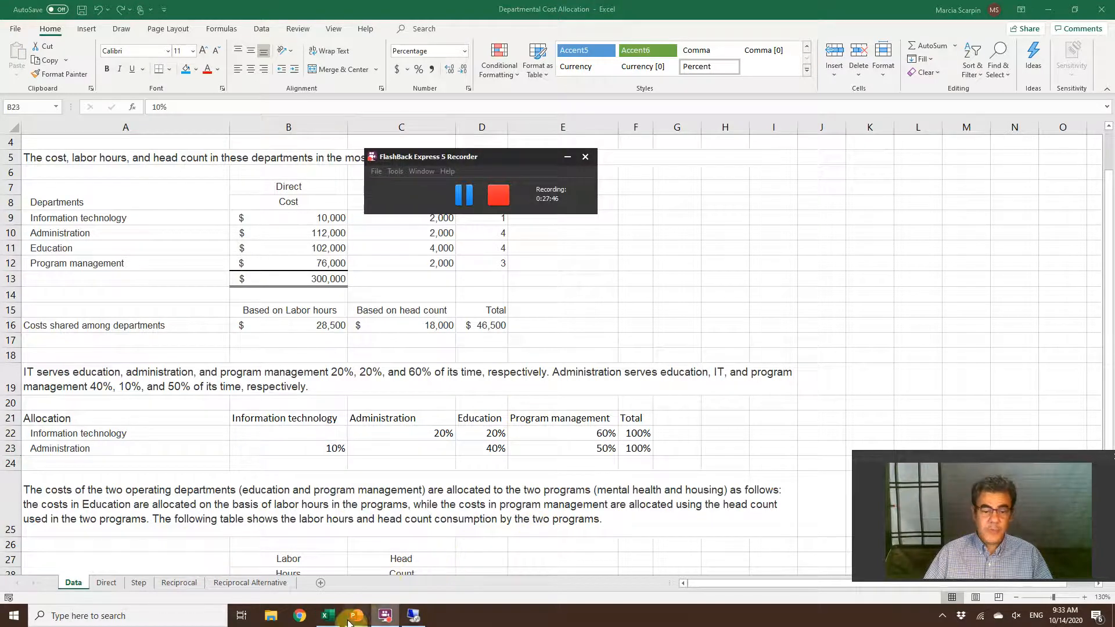
- Switch to the Departmental Cost Allocation slide show in PowerPoint and advance to the closing "Thank you" slide
mouse_move(356, 616)
click(418, 566)
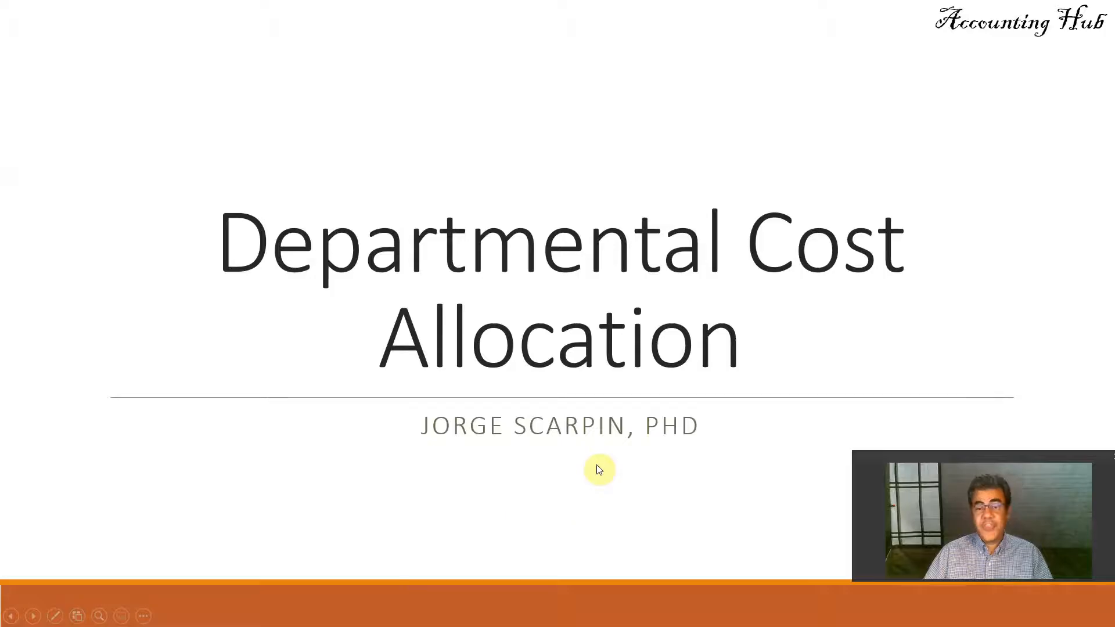
click(597, 464)
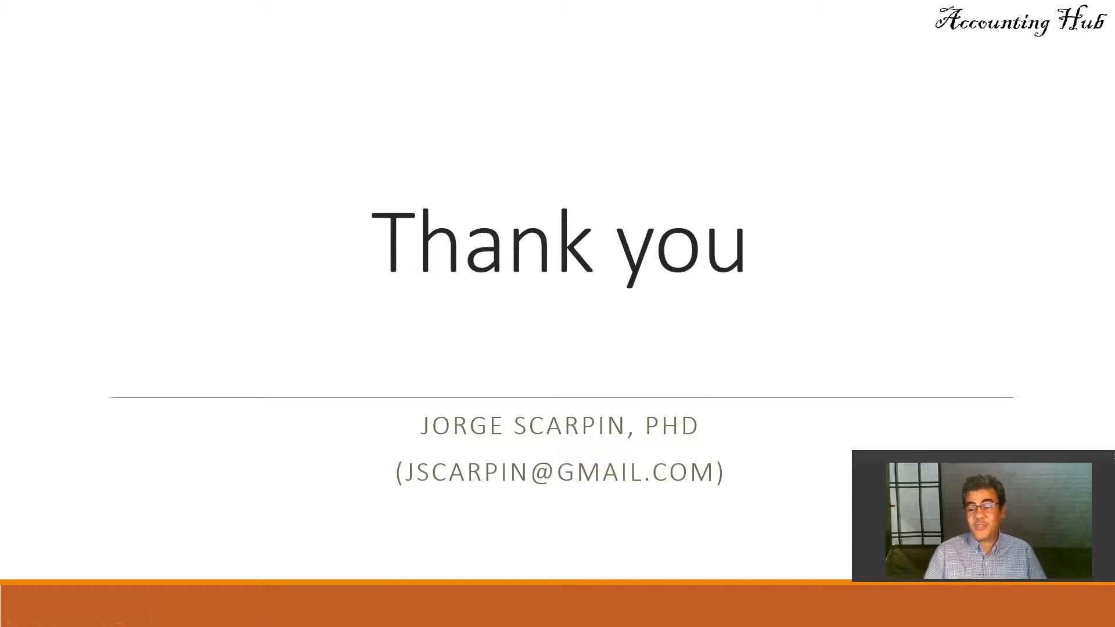